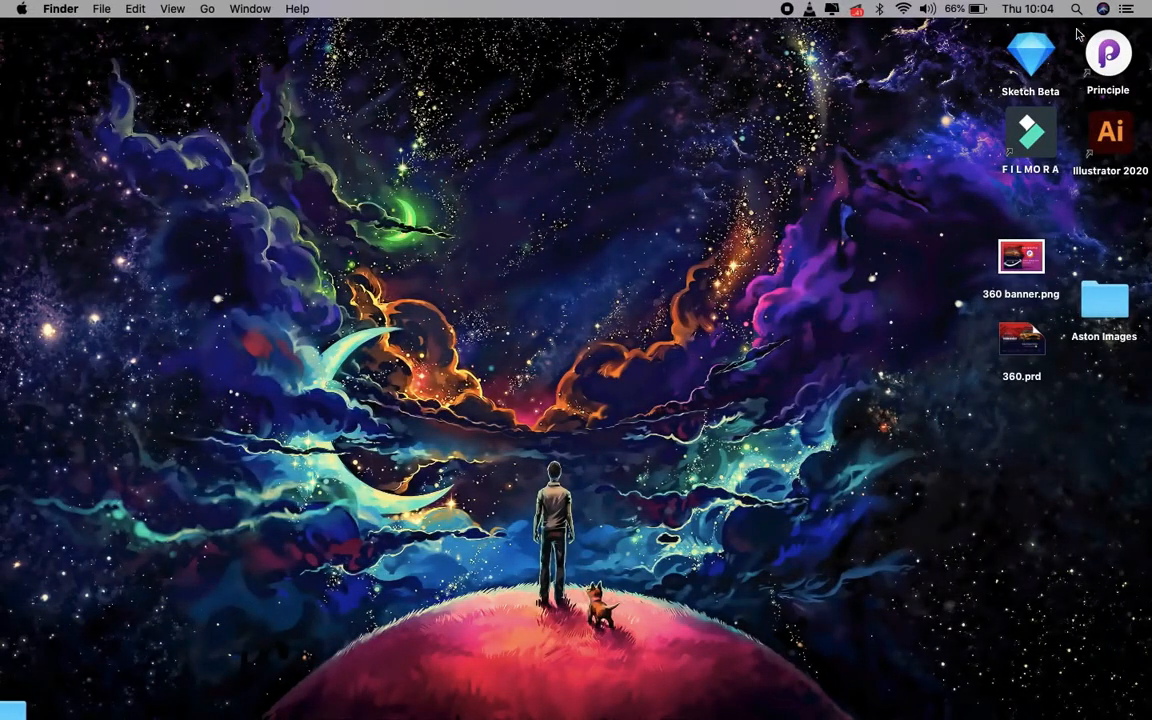
Step: Open Principle, place the preview and editor windows side by side, and shrink the preview window to the lower part of the screen
double_click(1118, 50)
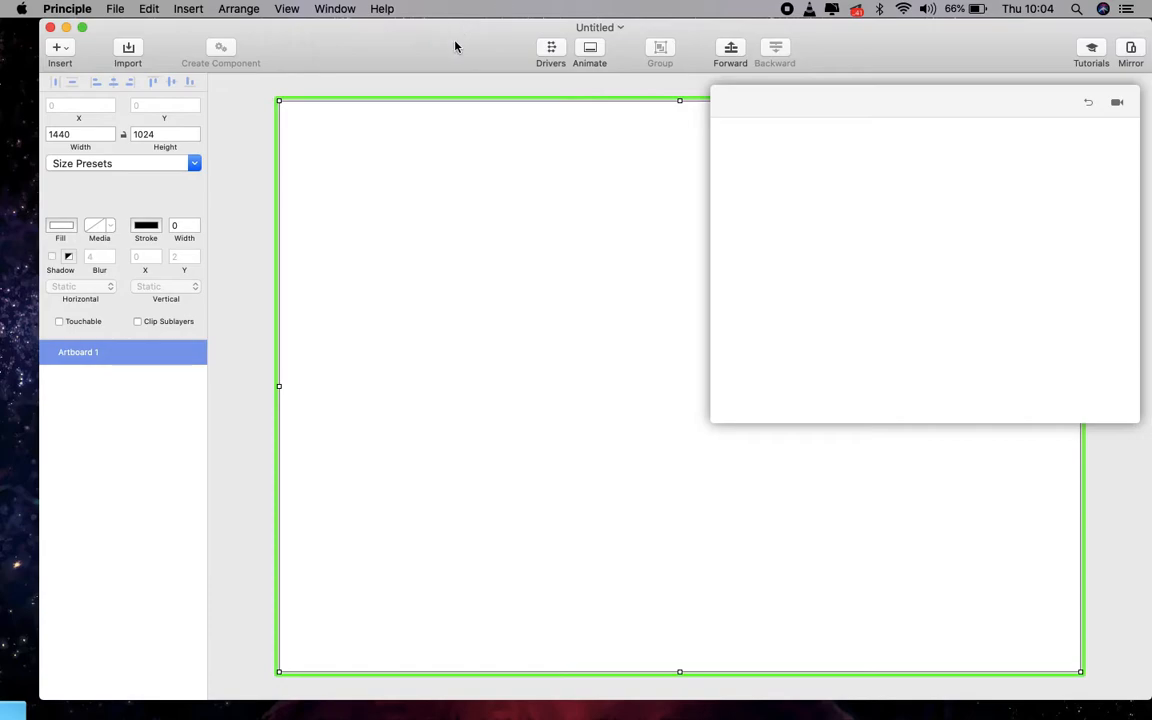
drag(455, 46, 437, 46)
click(287, 10)
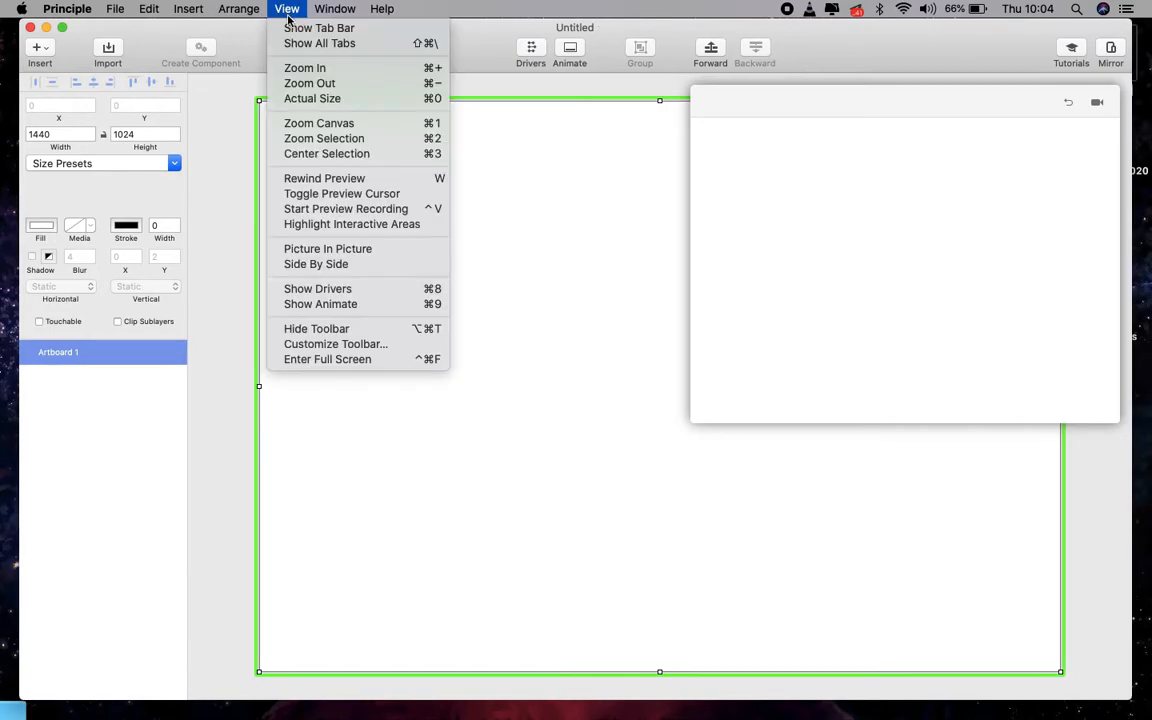
click(338, 263)
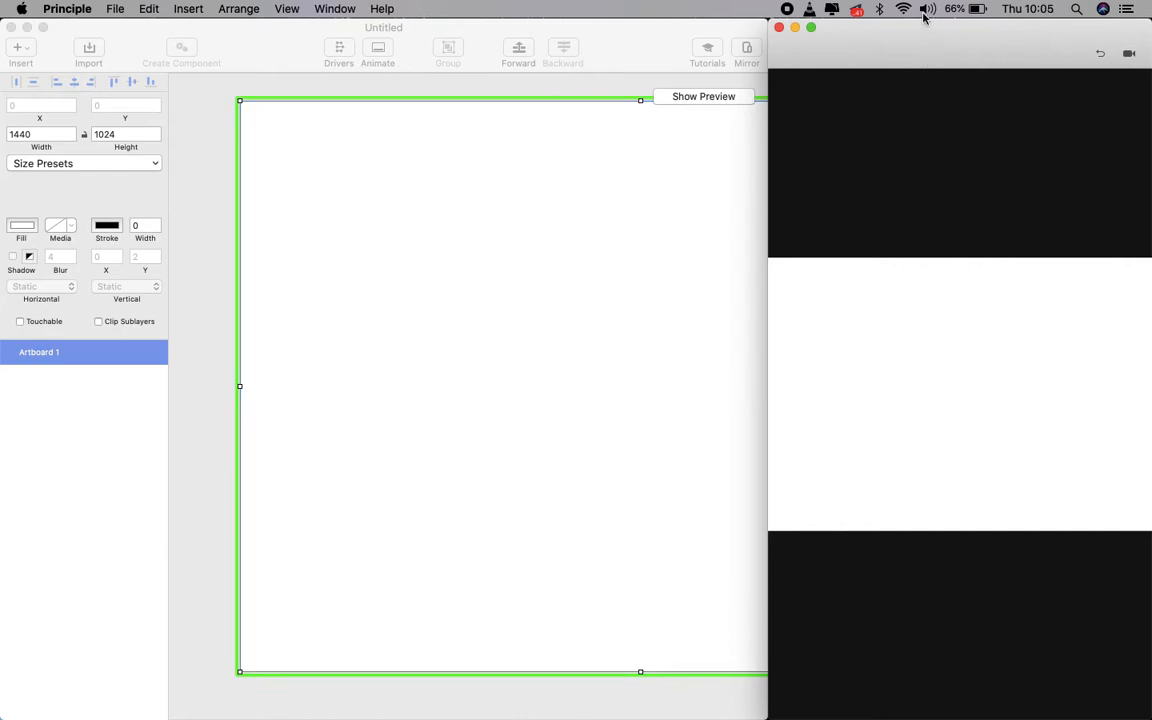
drag(924, 27, 936, 399)
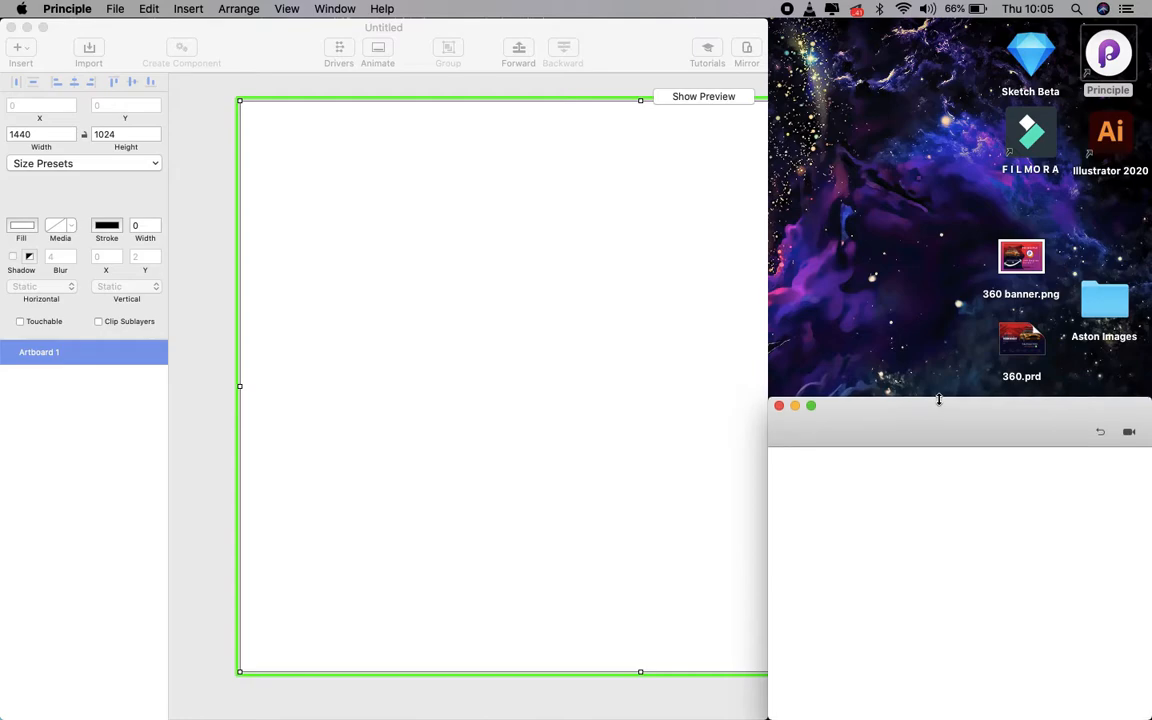
Step: Import all ten car images from the Aston Images desktop folder onto Artboard 1 and close the folder window
click(257, 278)
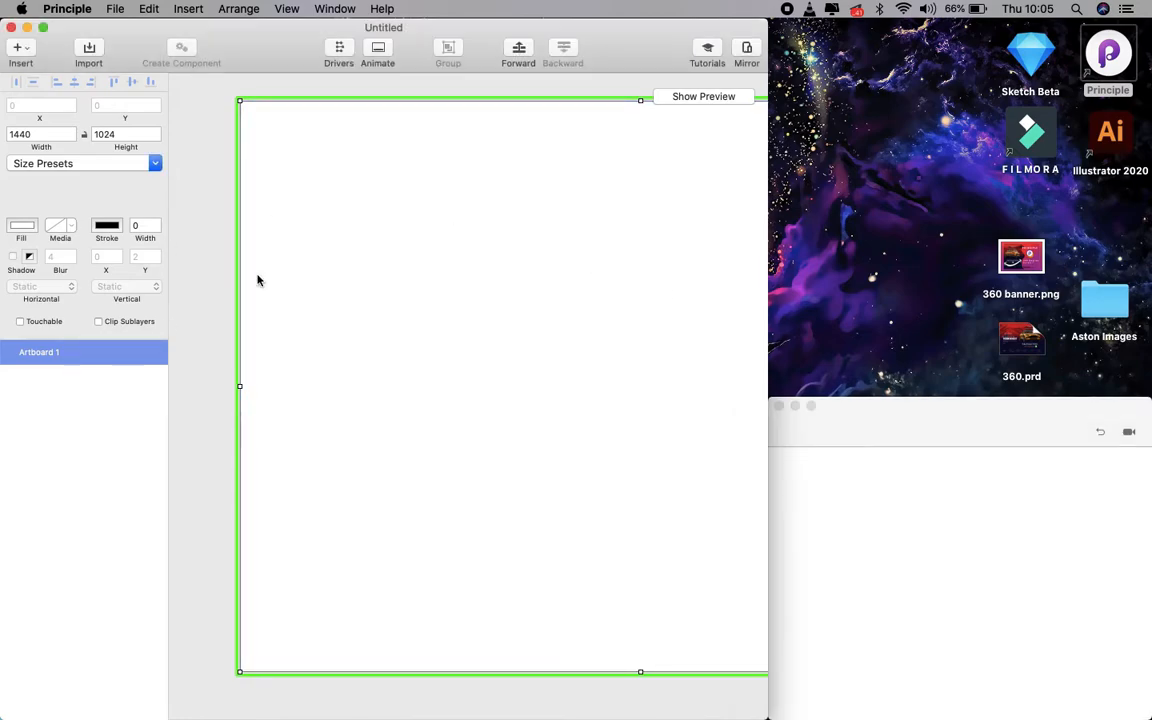
click(117, 166)
click(207, 173)
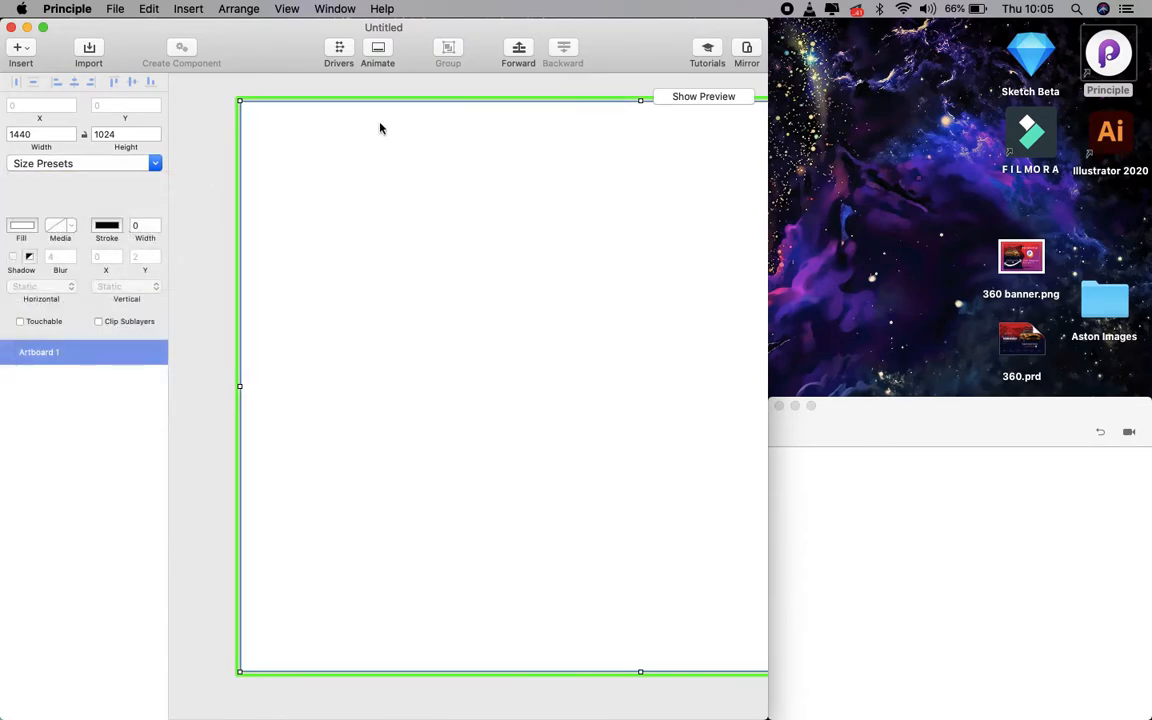
key(super+1)
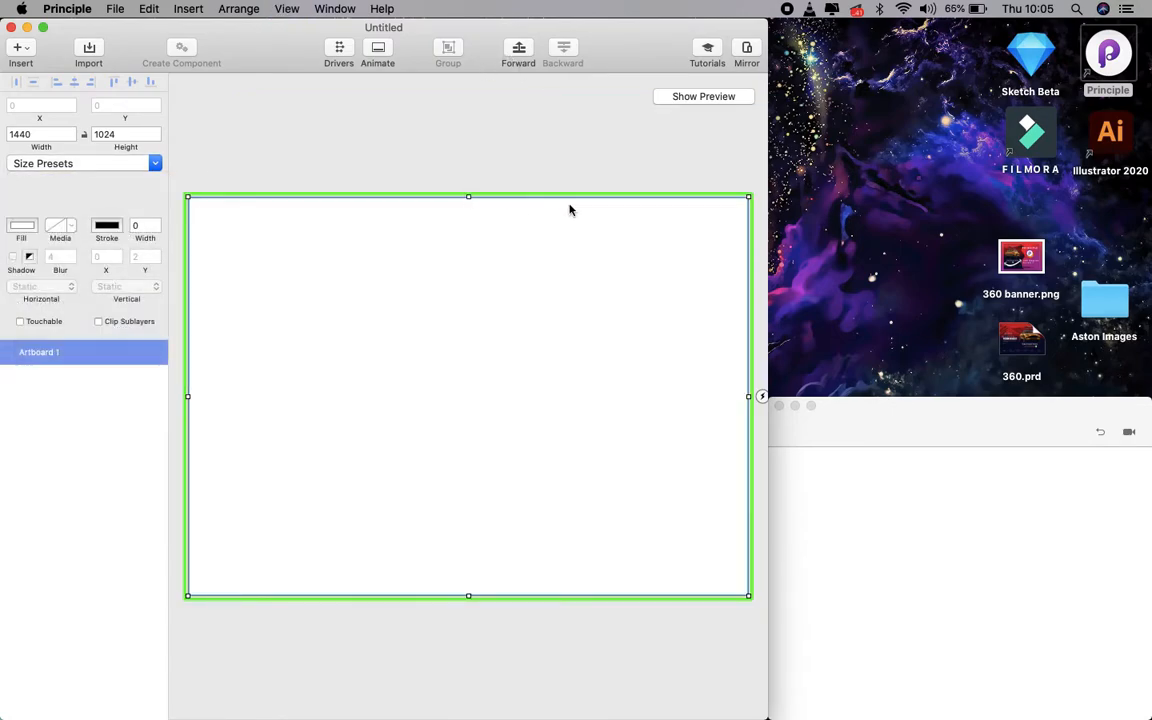
click(907, 281)
click(1090, 305)
double_click(1091, 306)
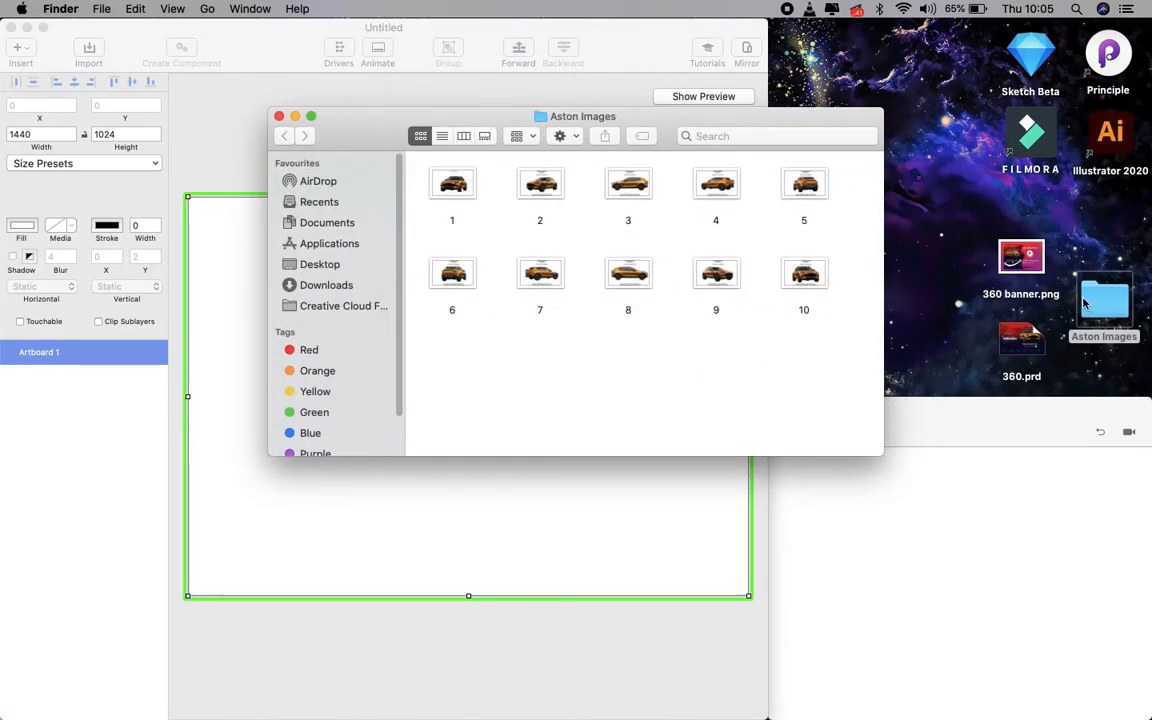
key(super+a)
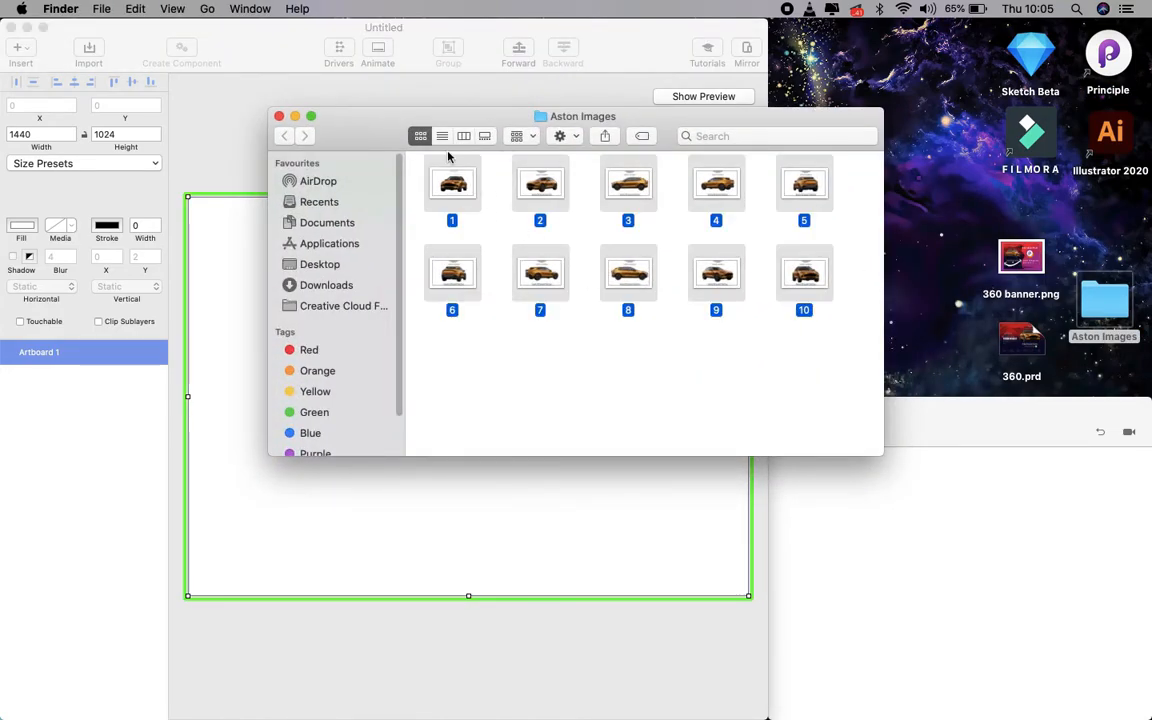
drag(380, 124, 740, 138)
drag(817, 201, 366, 297)
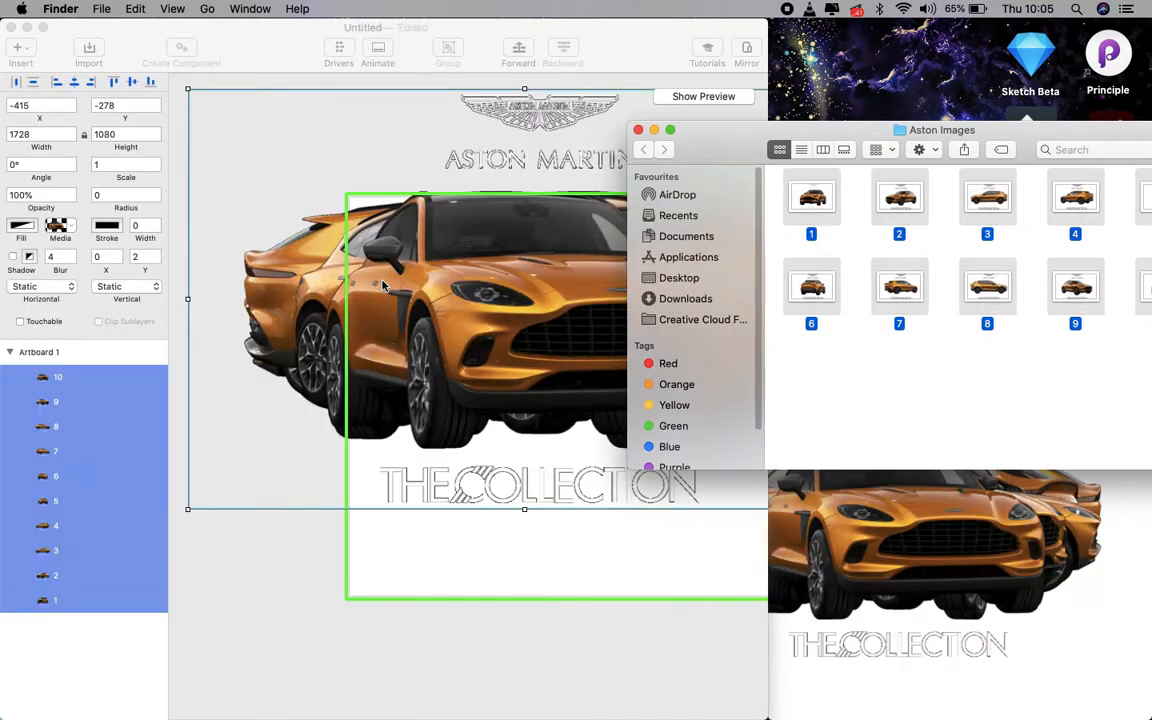
click(639, 130)
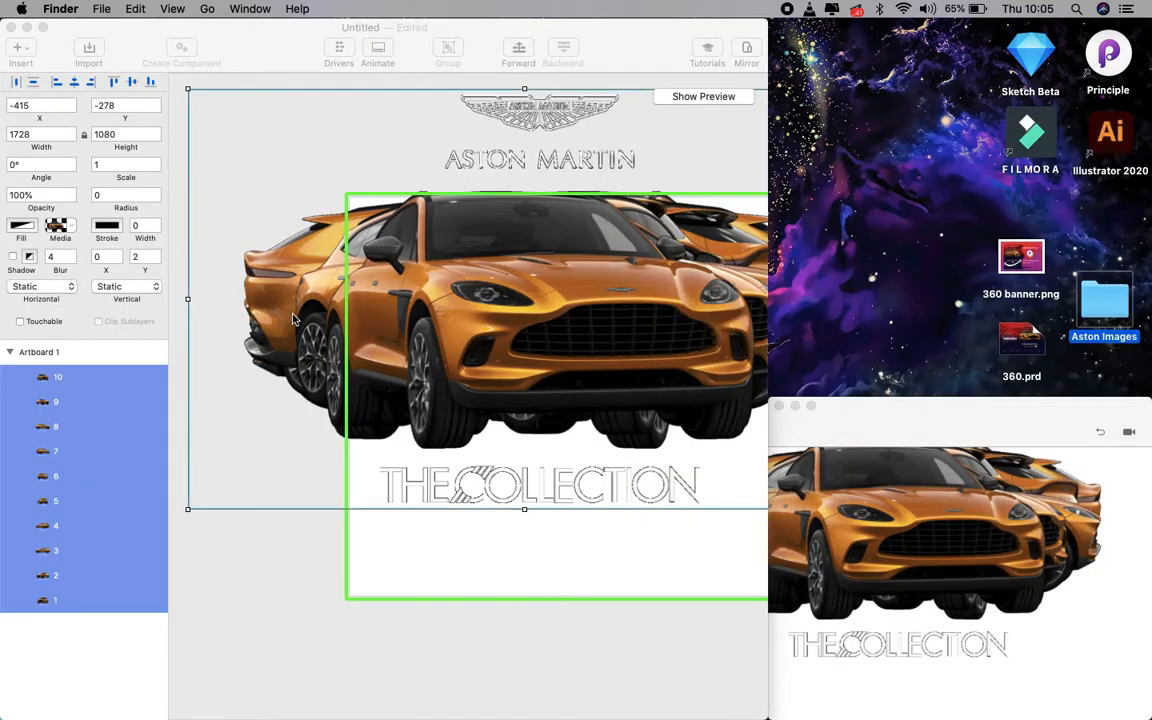
Step: Reorder the image layers under Artboard 1 so they run from 1 at the top to 10 at the bottom
click(72, 594)
click(69, 674)
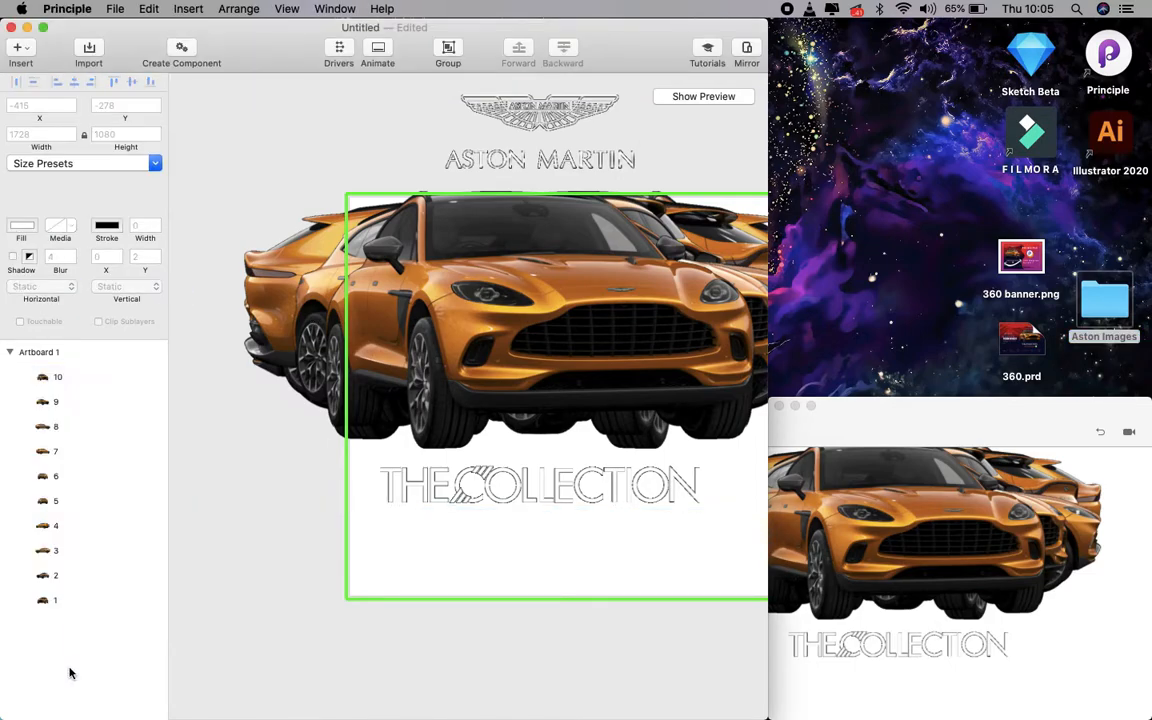
drag(69, 609, 81, 395)
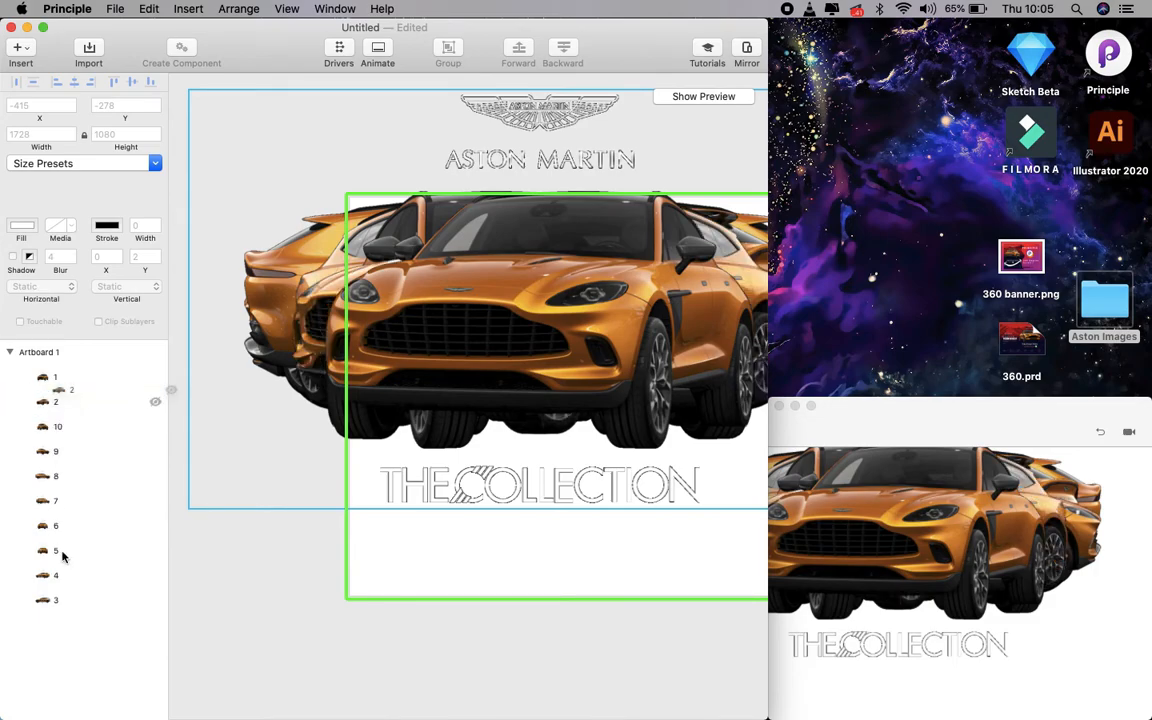
drag(62, 604, 68, 468)
click(25, 427)
shift+click(68, 433)
drag(57, 600, 72, 483)
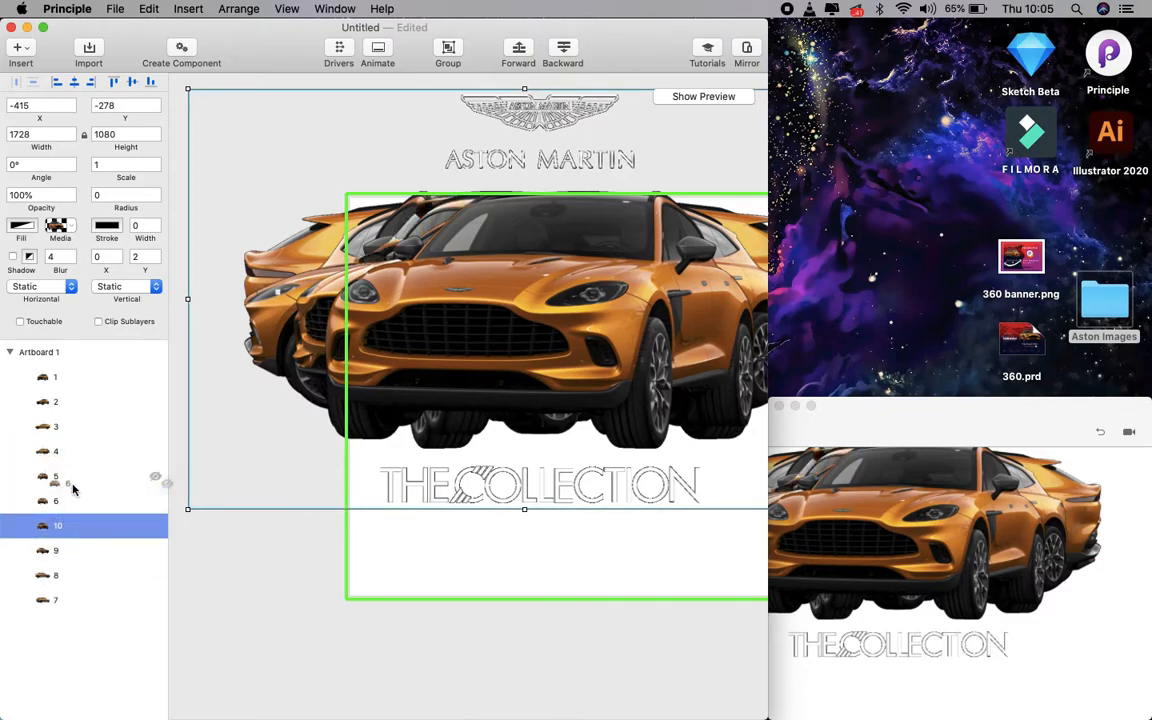
drag(64, 596, 68, 537)
drag(58, 600, 64, 567)
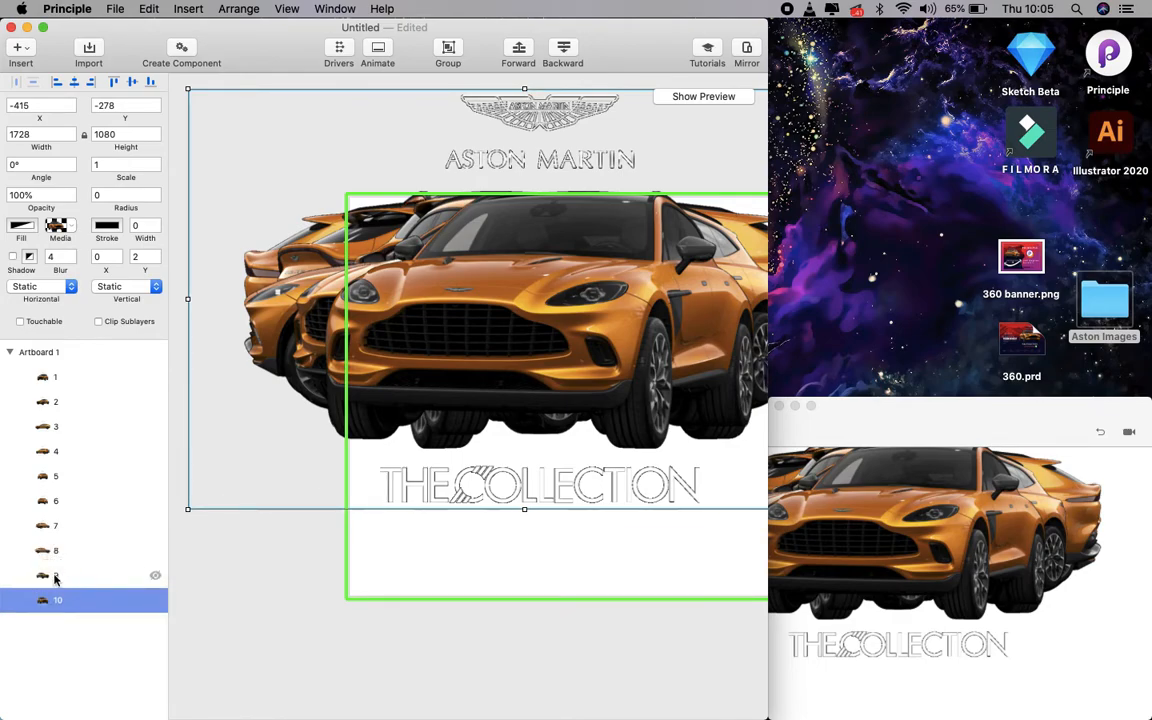
click(82, 640)
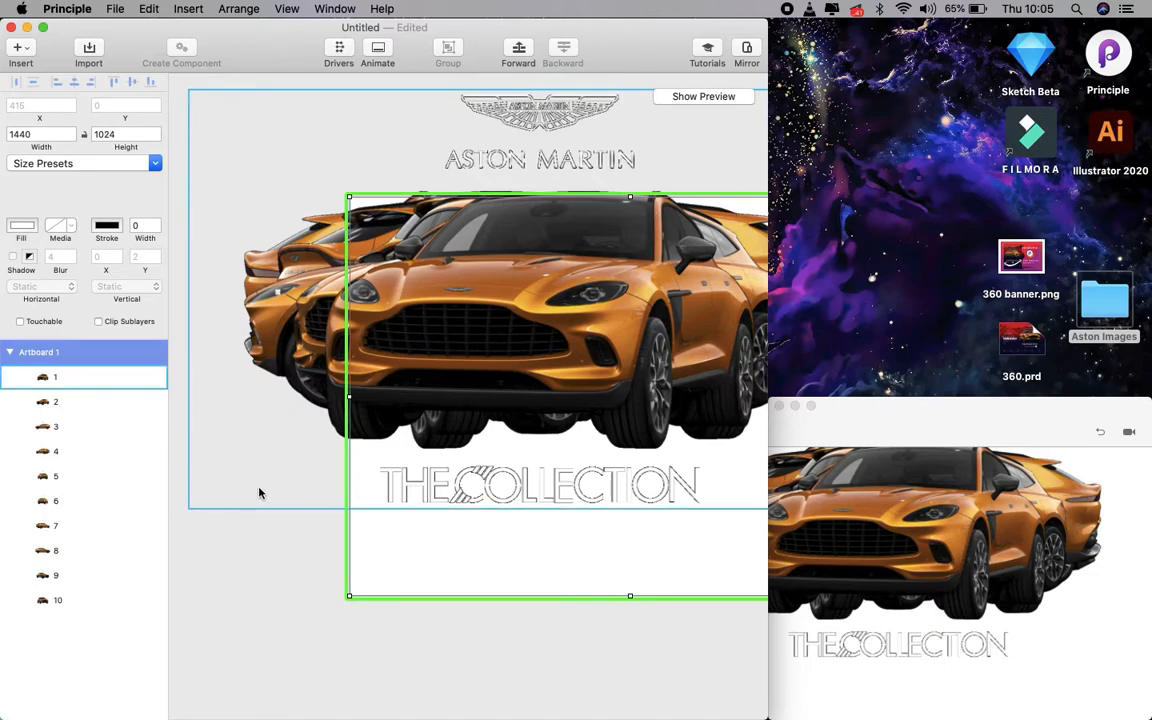
Step: Group all ten image layers together and rename the group 360
click(90, 377)
key(super+a)
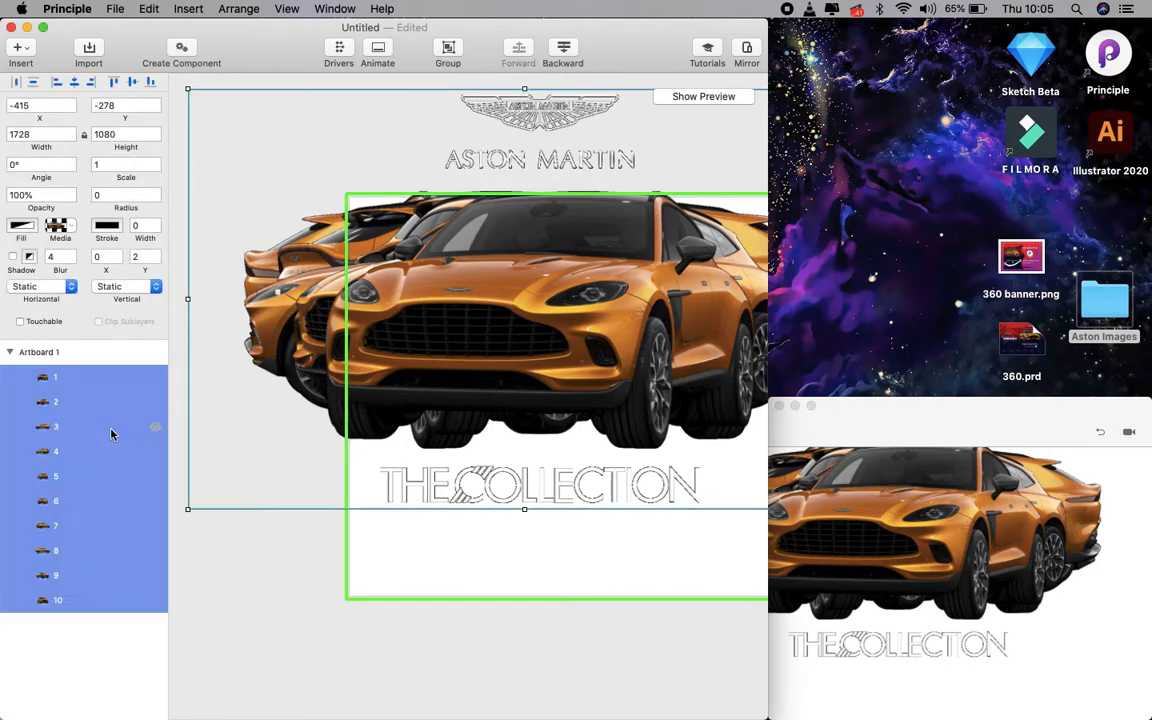
key(super+g)
double_click(65, 377)
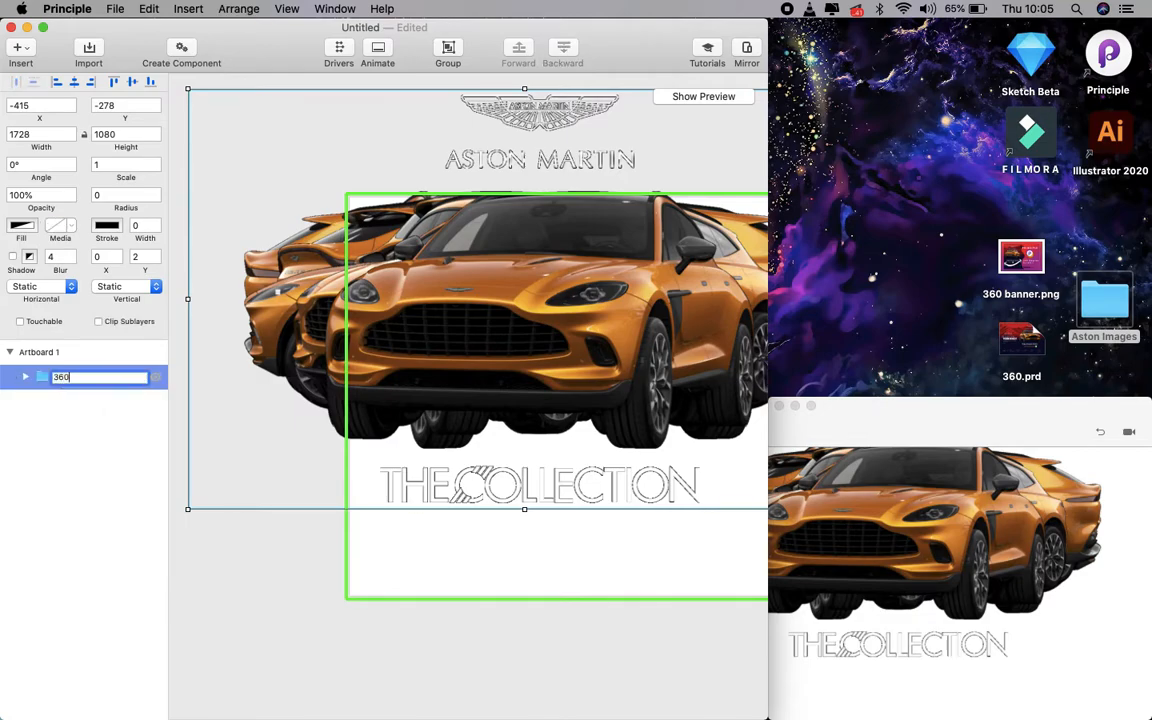
key(Return)
Step: Move the 360 group over the artboard to about X -217, Y -56
scroll(207, 406, right, 5)
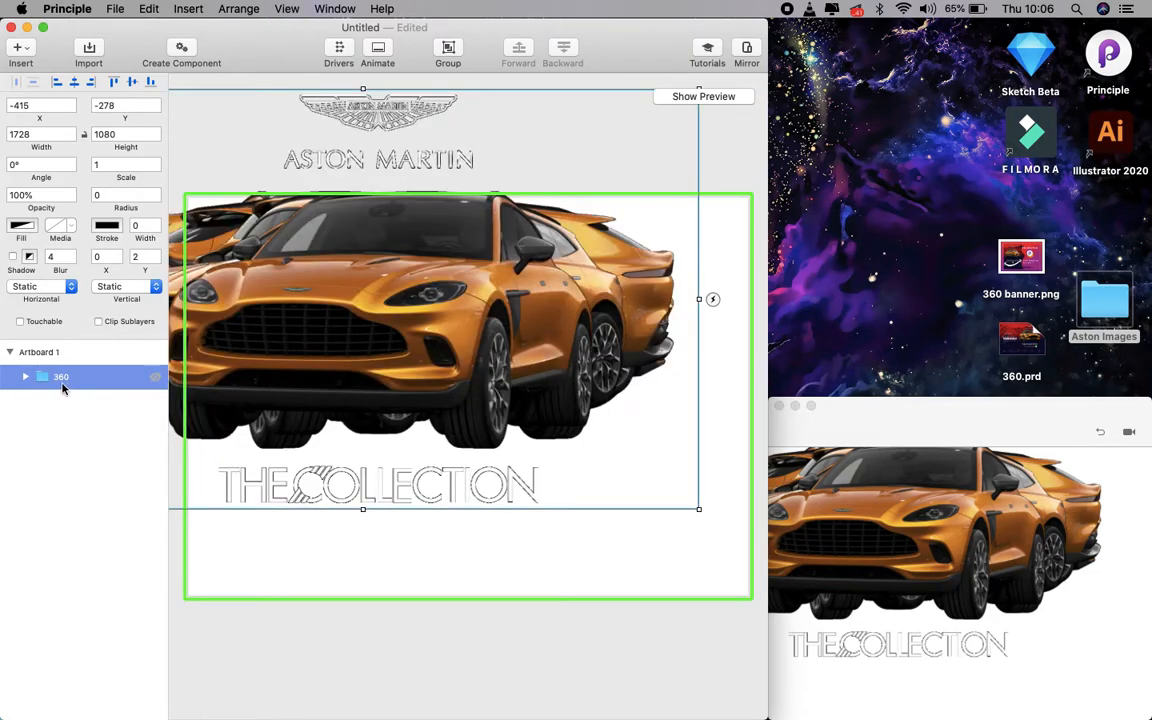
drag(268, 316, 346, 395)
scroll(346, 395, right, 3)
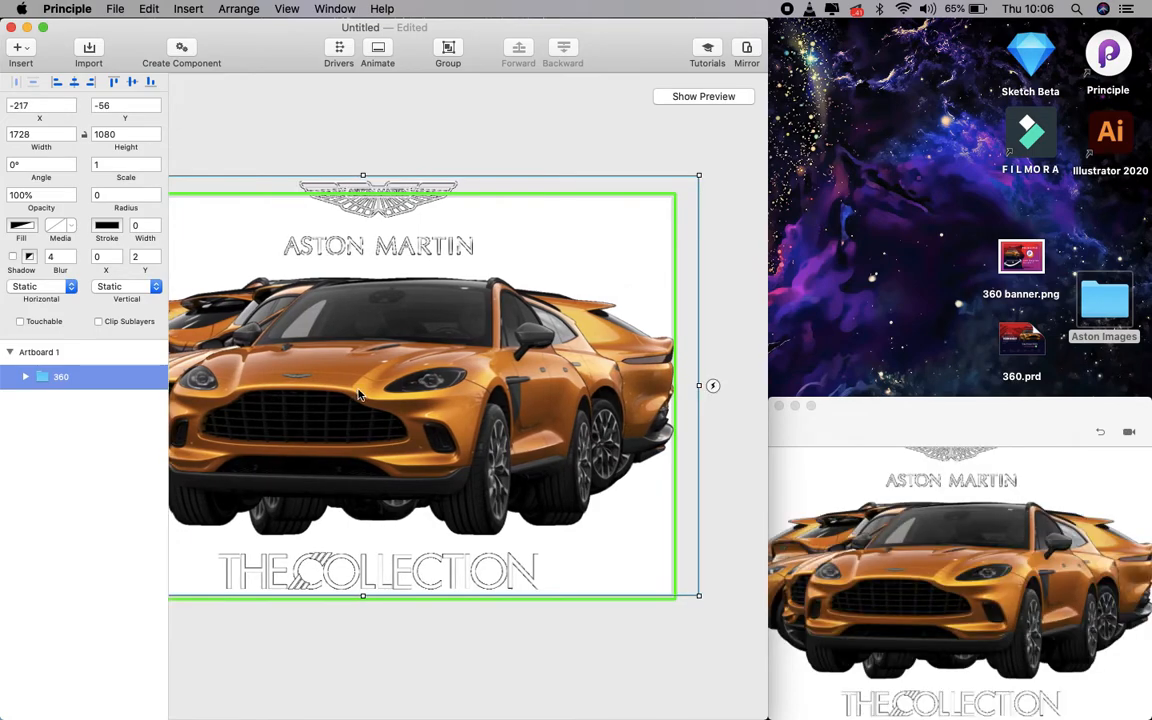
scroll(350, 395, down, 3)
scroll(543, 206, left, 3)
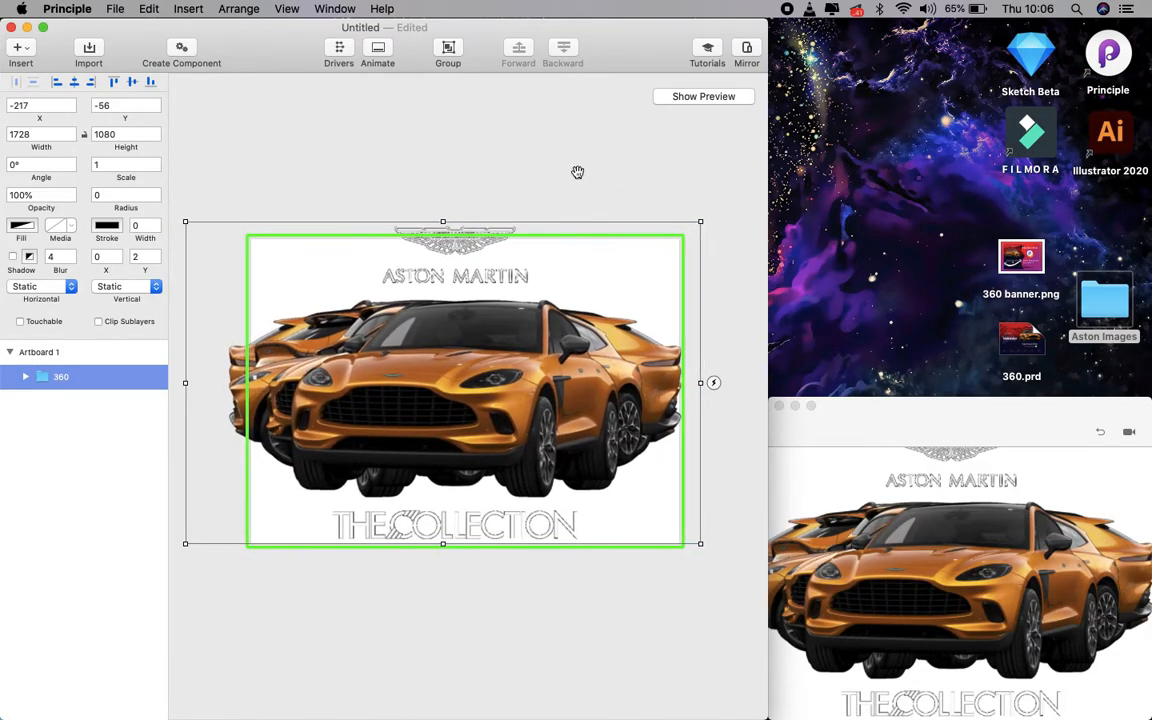
Step: Try to fit the 360 group to the artboard by resizing its frame to 1440 by 999, and undo the resizing
drag(187, 223, 251, 238)
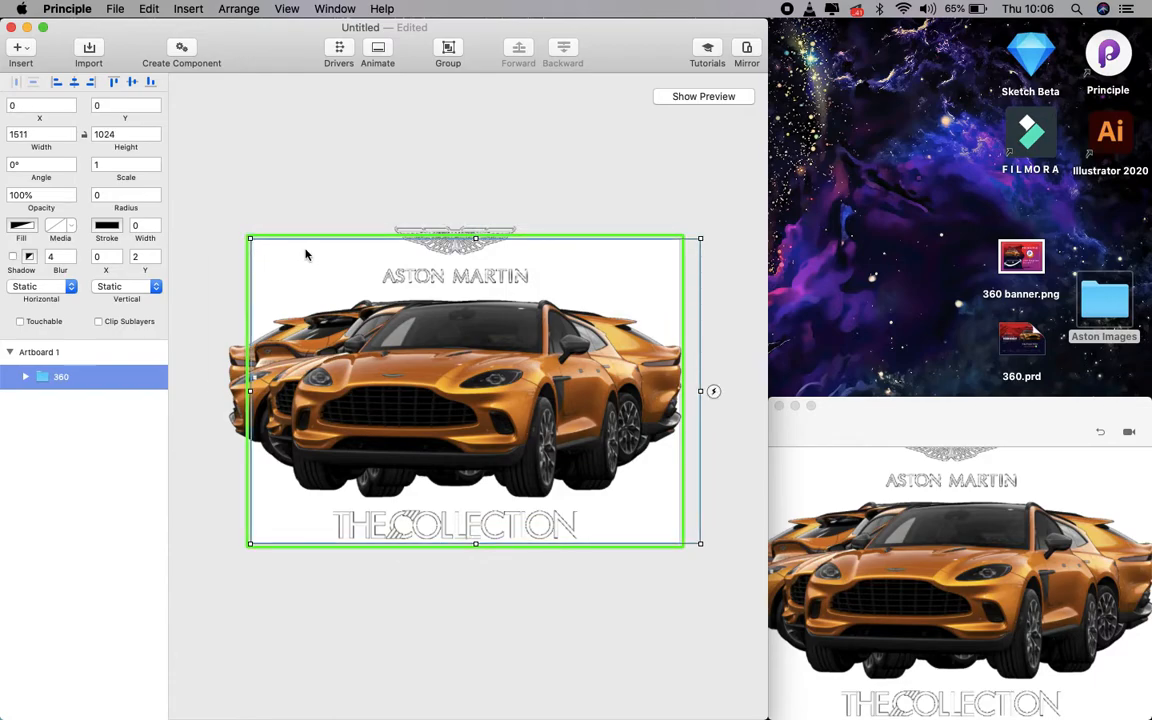
drag(700, 238, 680, 245)
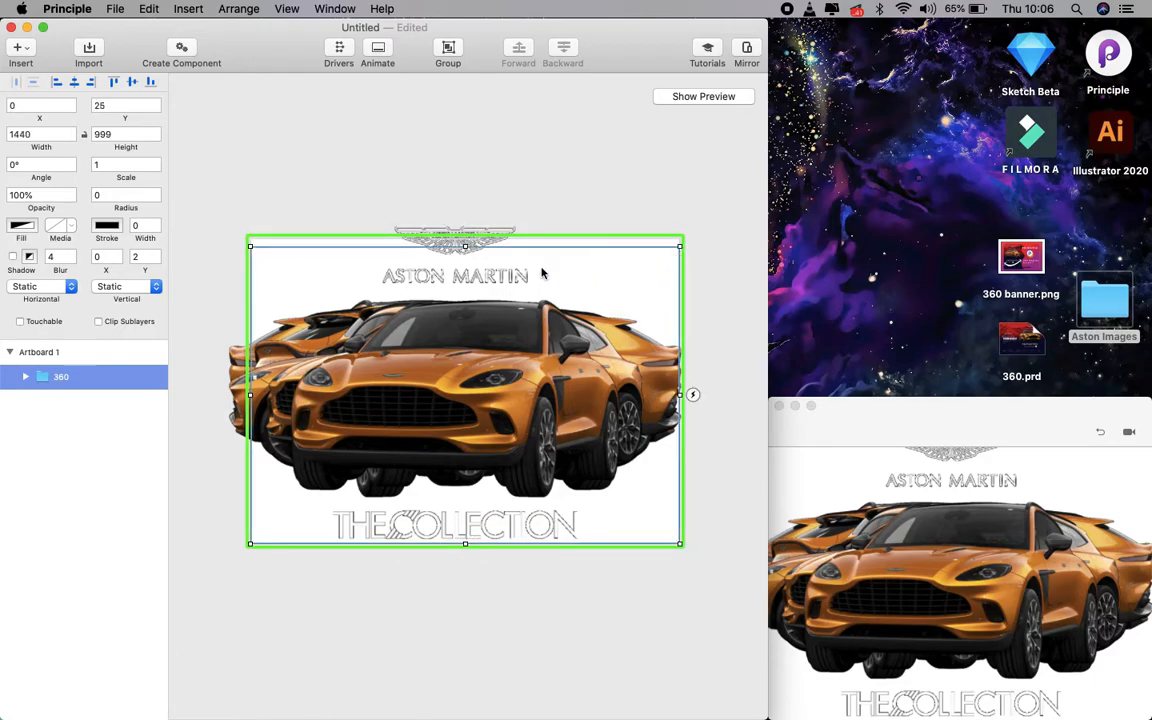
key(cmd+z)
key(cmd+z)
Step: Reselect the 360 group and move it to about X -125, Y -128
click(337, 149)
click(111, 378)
drag(470, 370, 497, 348)
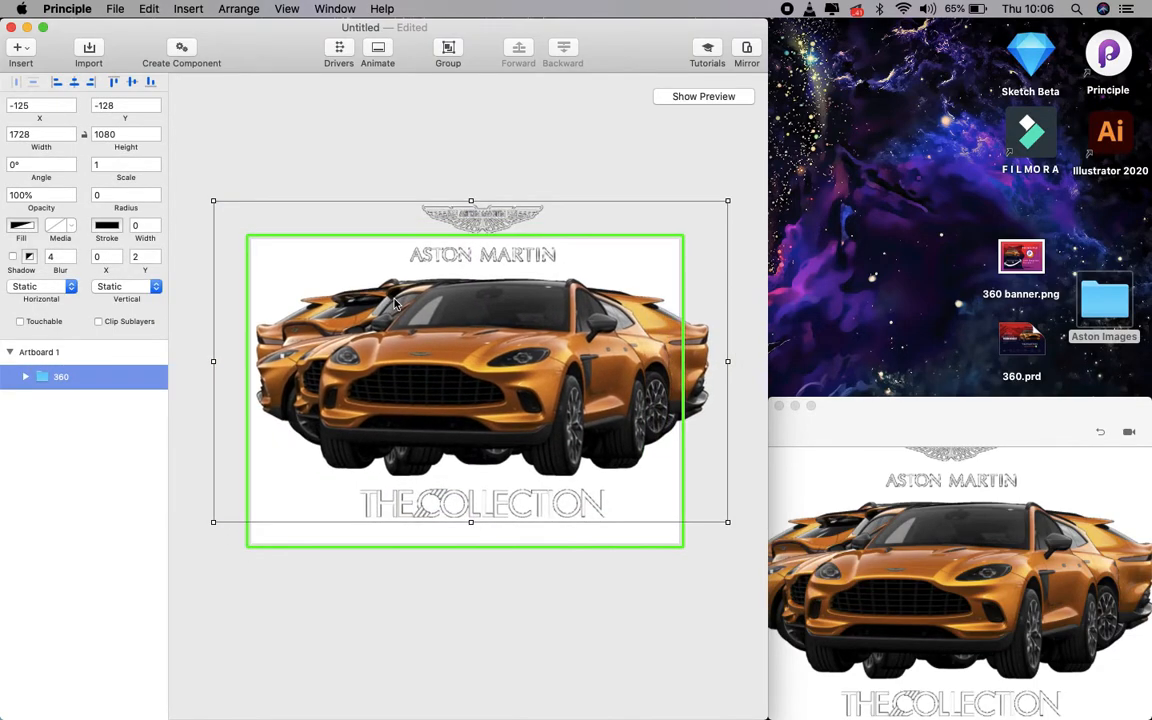
Step: Try to shrink the 360 group by reducing its frame to about 929 by 646, and shift it to about X -57, Y 87
drag(700, 203, 576, 258)
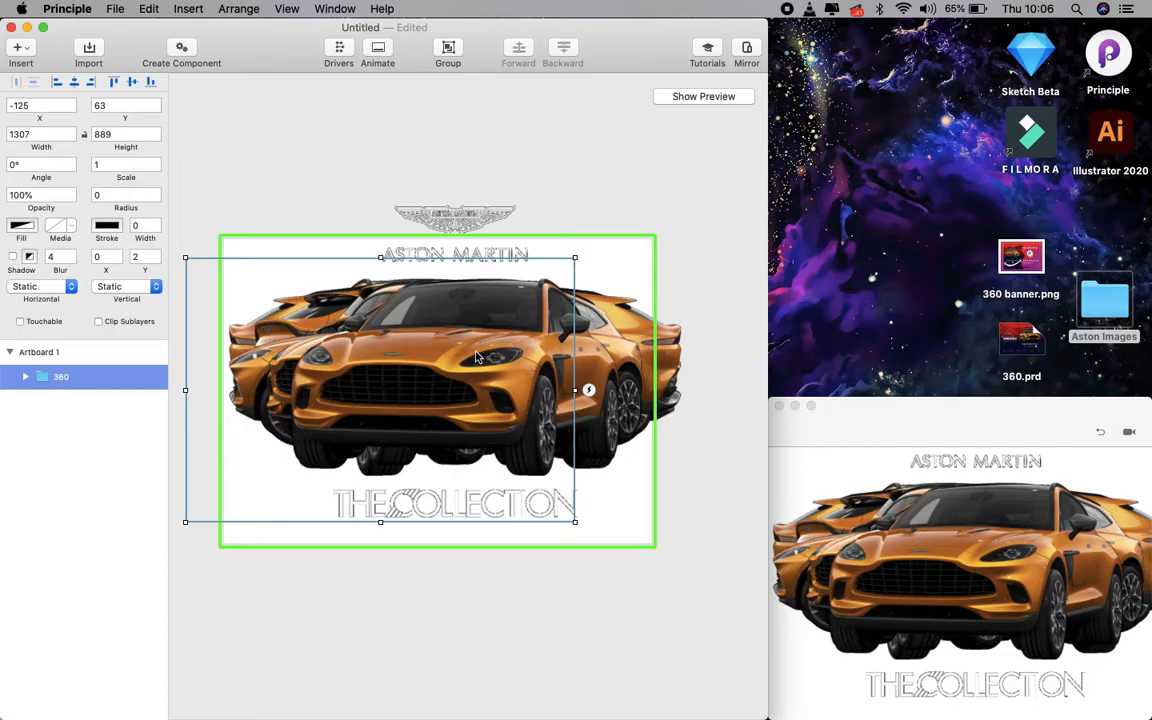
drag(575, 521, 463, 450)
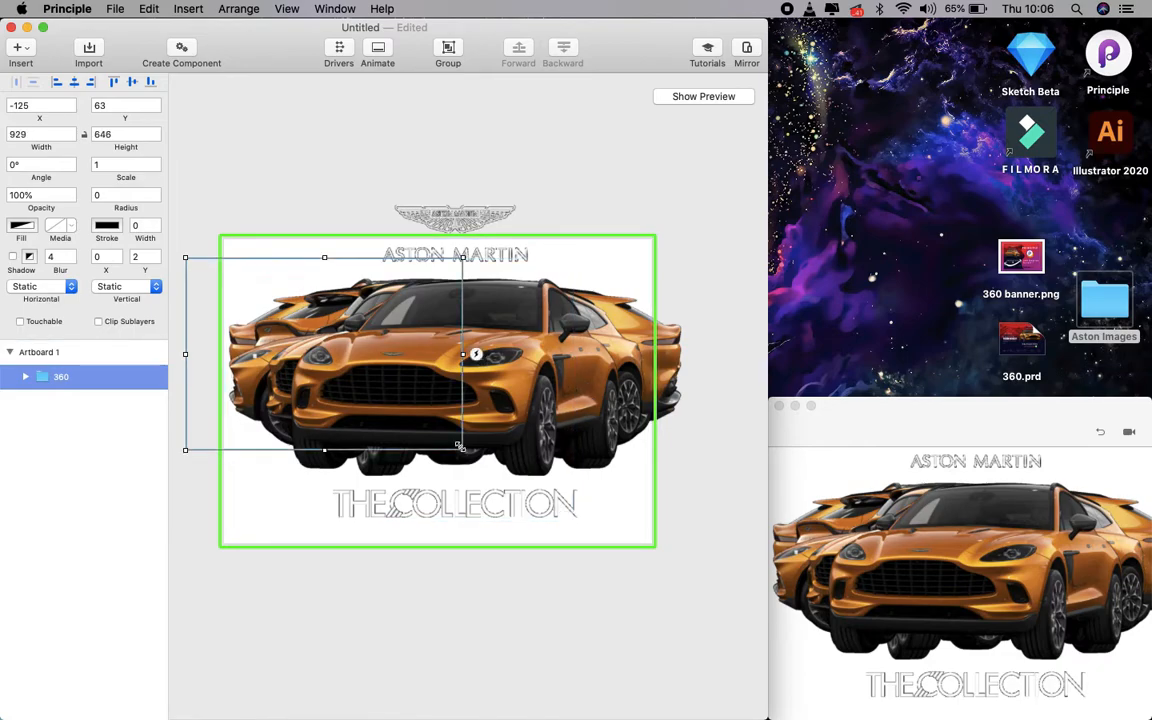
click(585, 591)
key(Down)
key(Down)
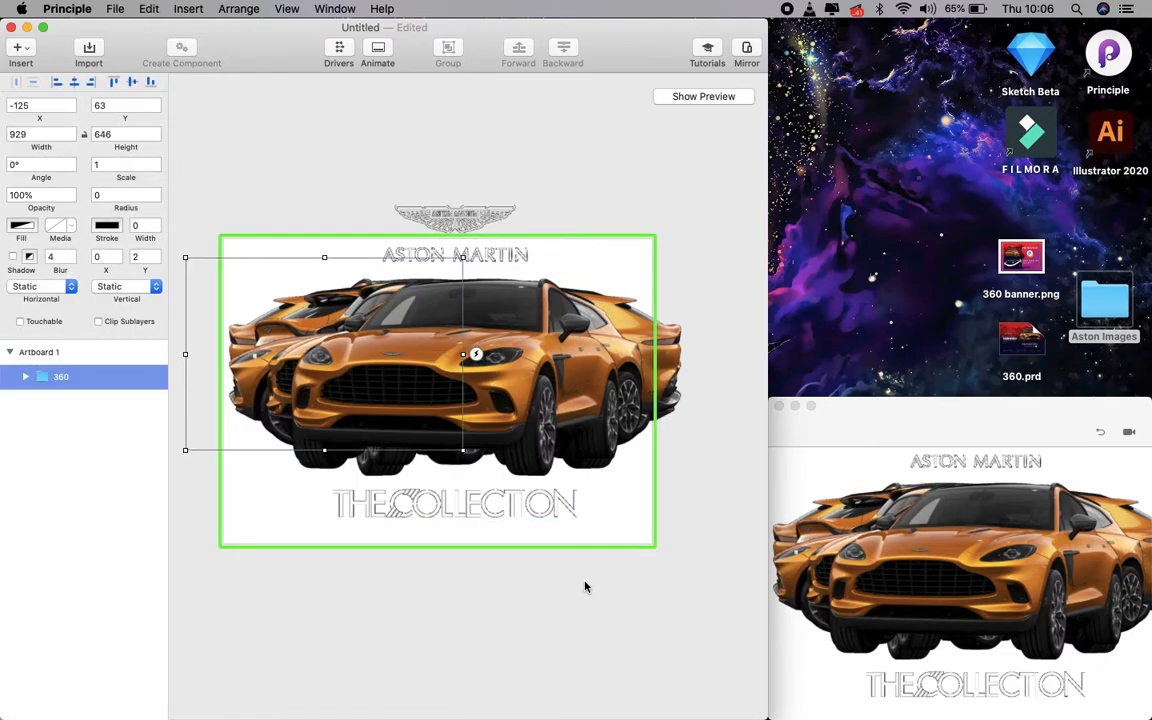
mouse_move(558, 422)
mouse_down()
mouse_move(580, 375)
mouse_move(577, 521)
mouse_move(574, 406)
mouse_move(553, 406)
mouse_up()
Step: Try to scale all ten images inside the 360 group together, and undo the changes back to the newly made, unnamed group
click(26, 378)
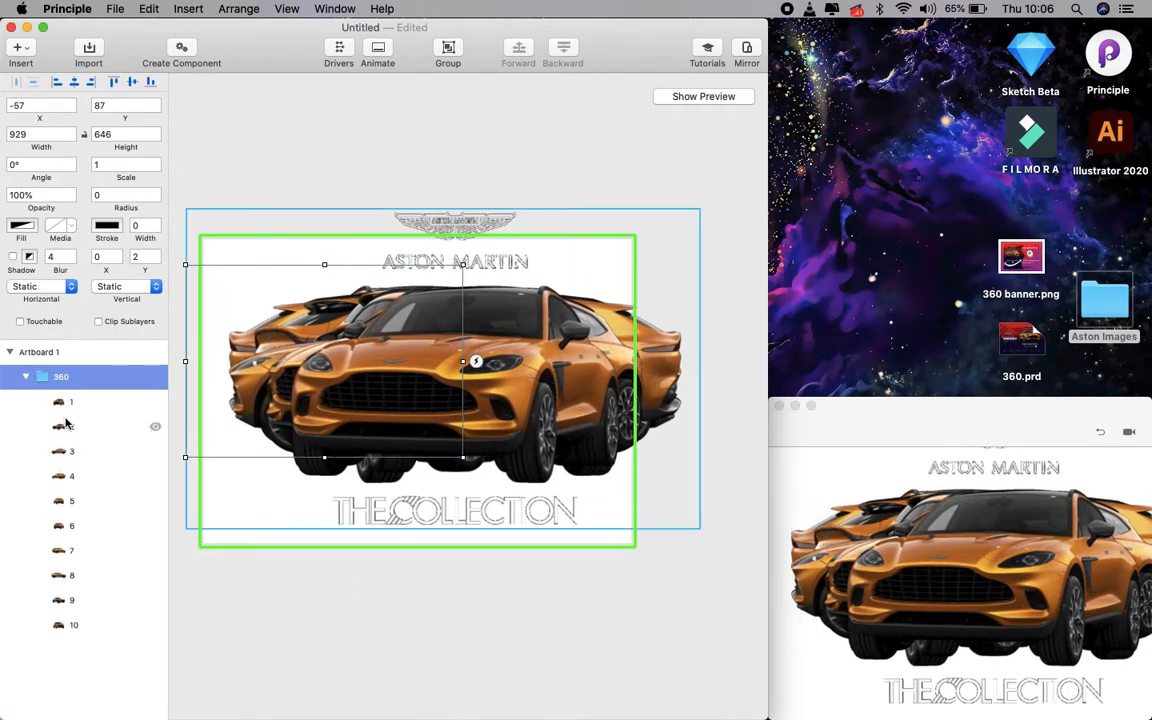
click(69, 424)
key(super+a)
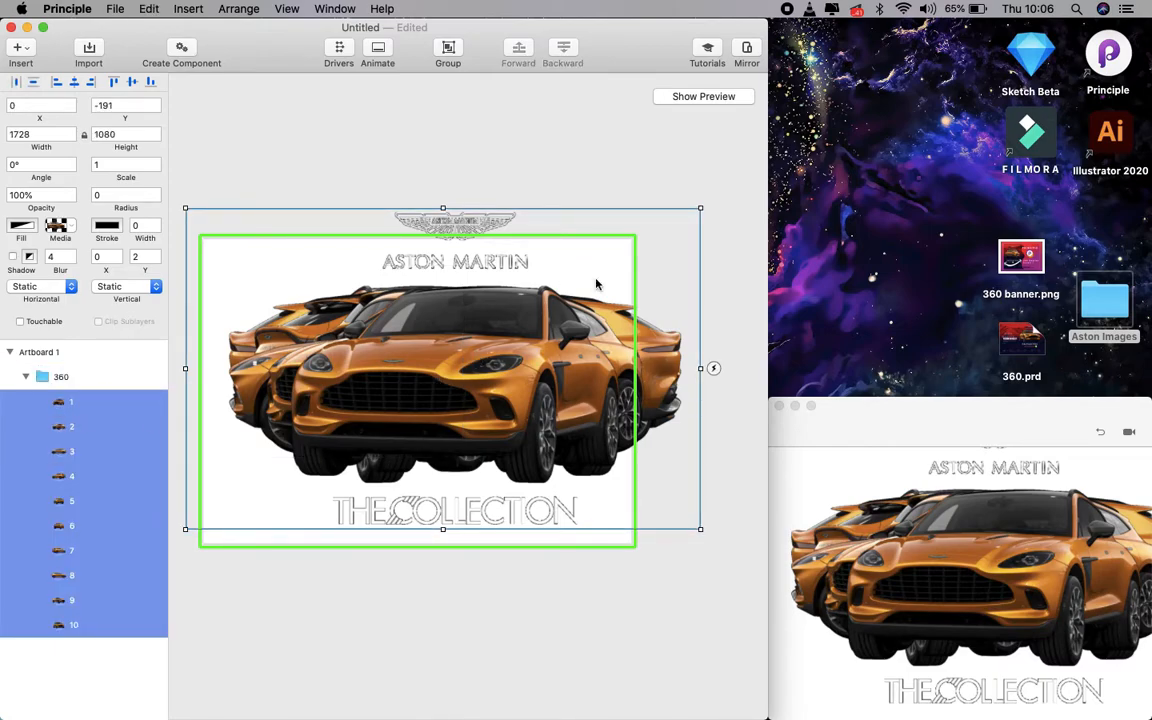
drag(701, 208, 560, 297)
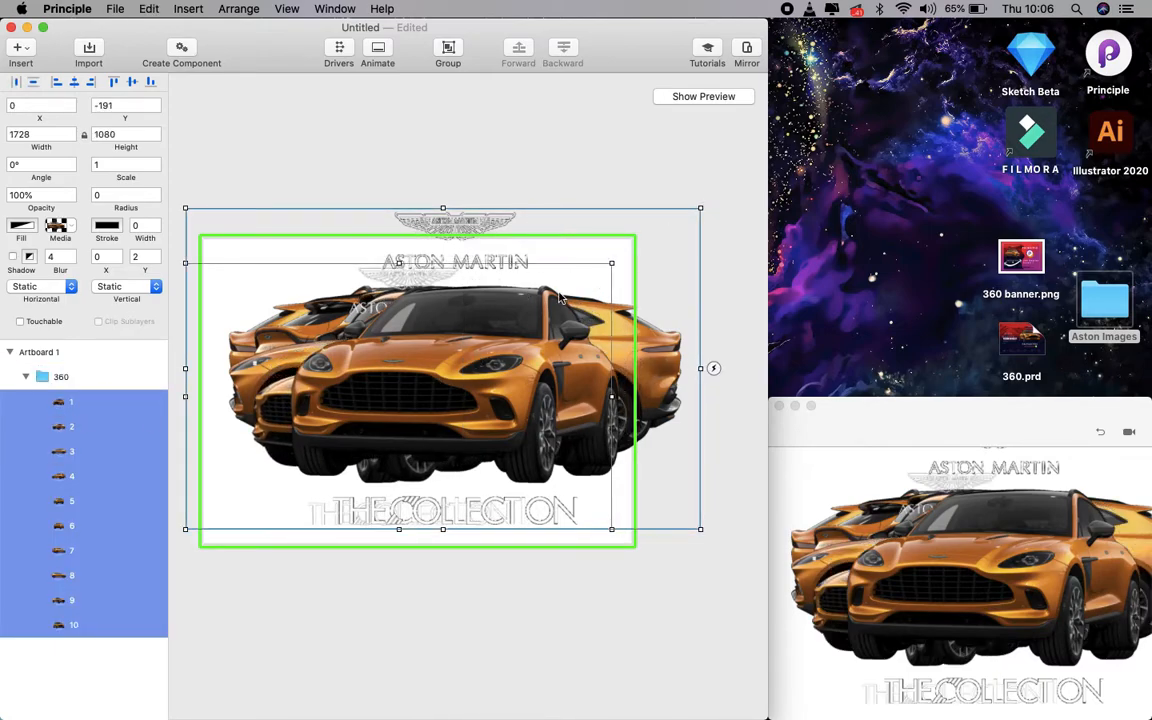
click(133, 475)
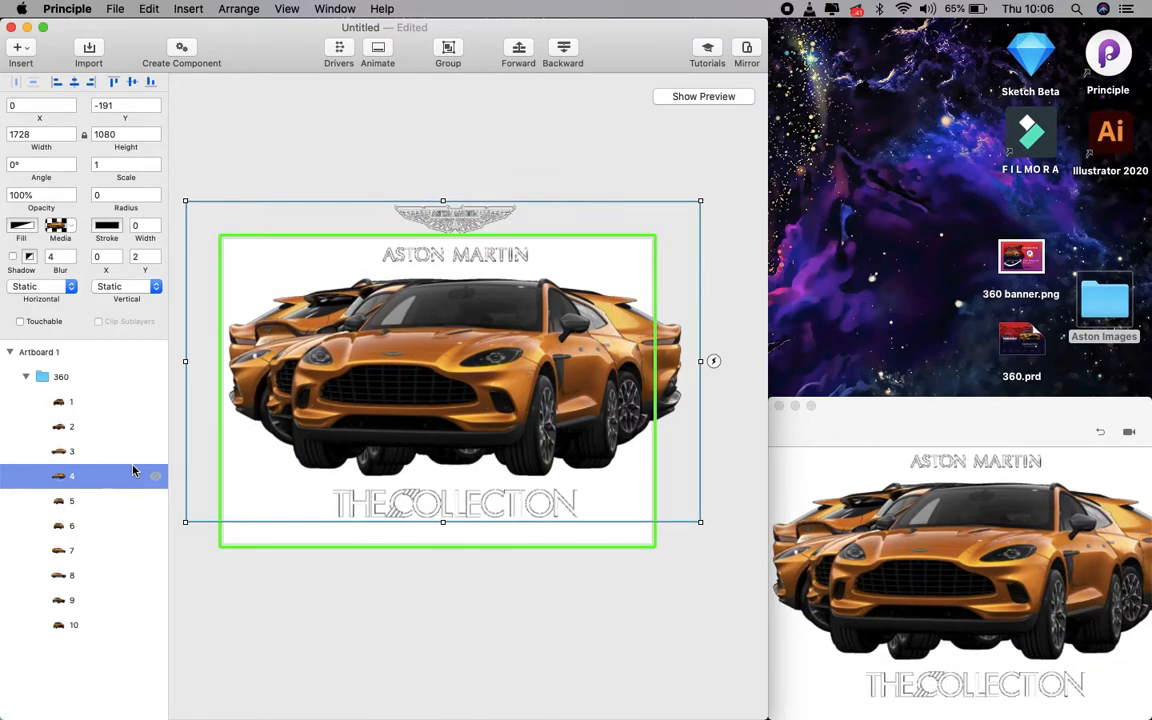
key(super+z)
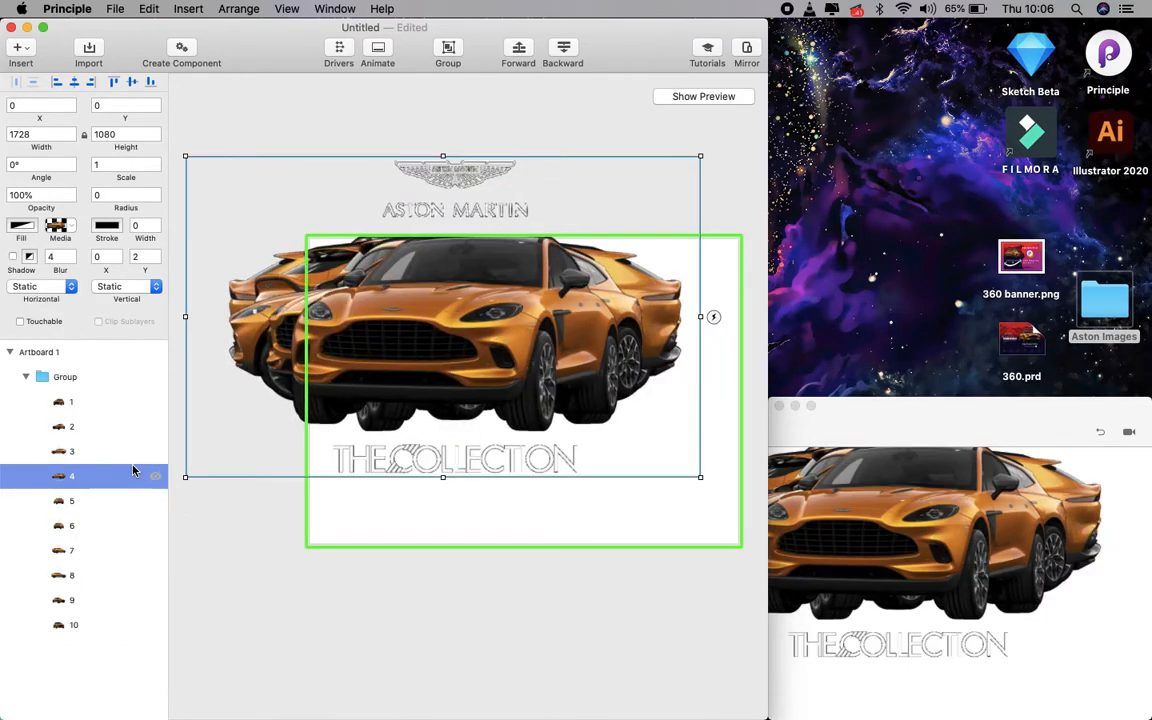
Step: Try to scale the ten grouped images from their top-left corner, undo the resize, and reselect the group
click(88, 403)
key(super+a)
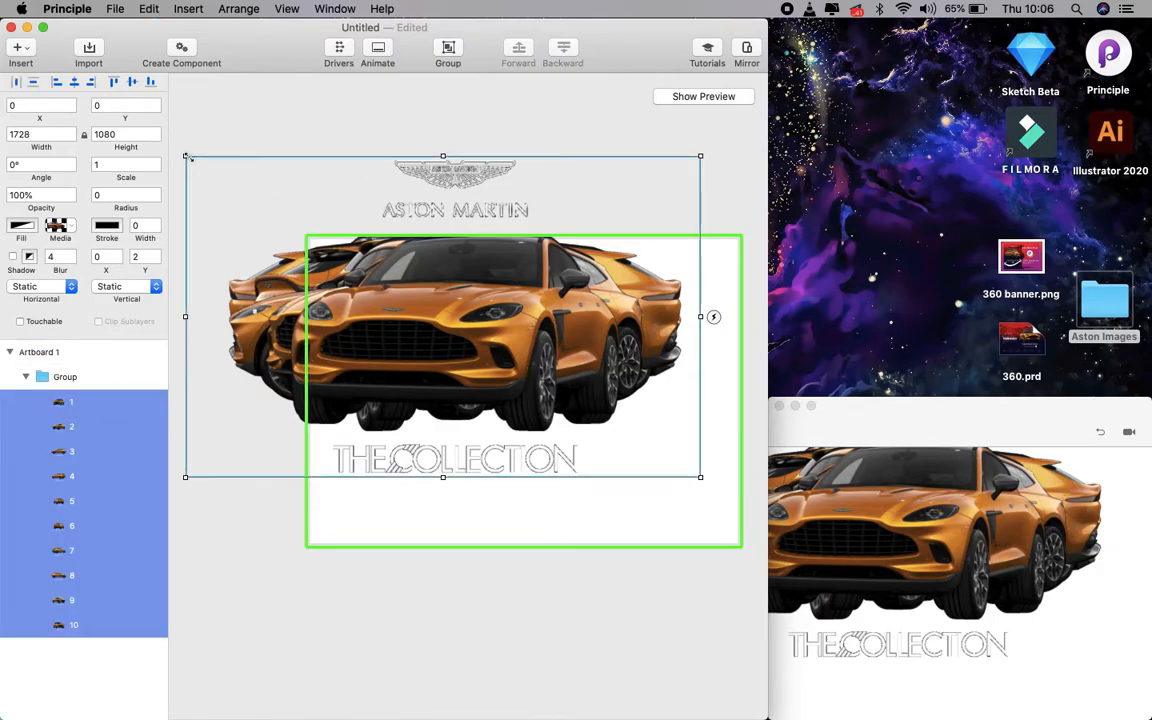
drag(186, 157, 338, 247)
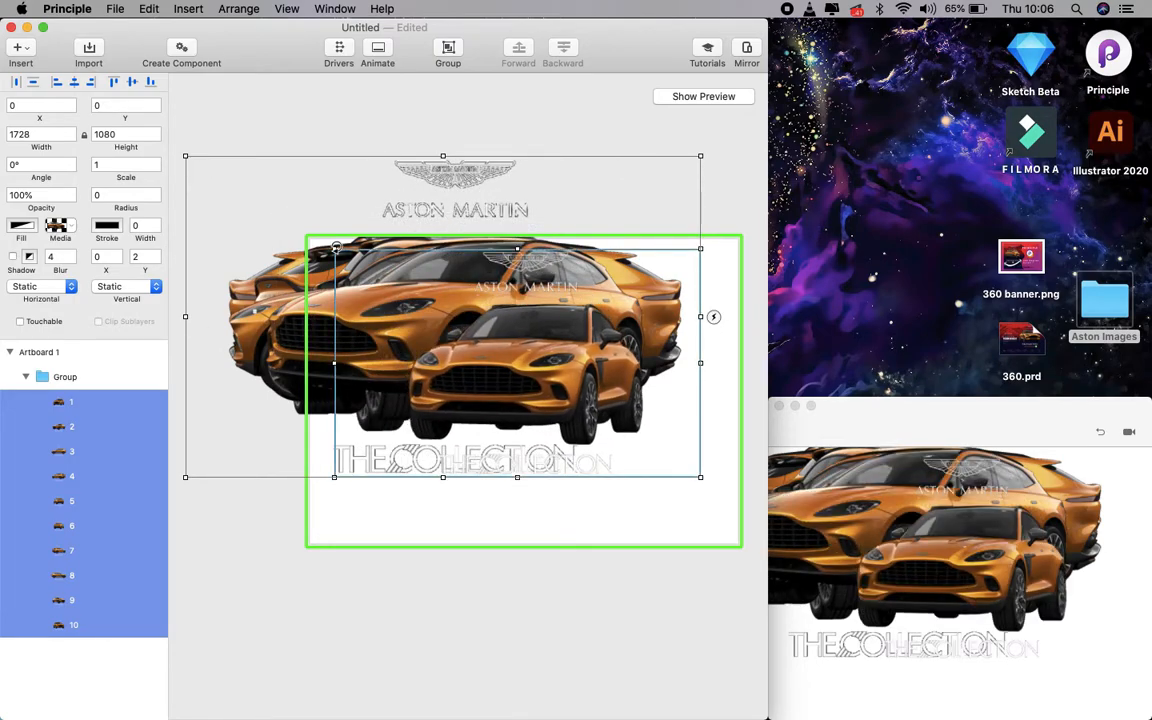
key(super+z)
click(450, 565)
click(474, 388)
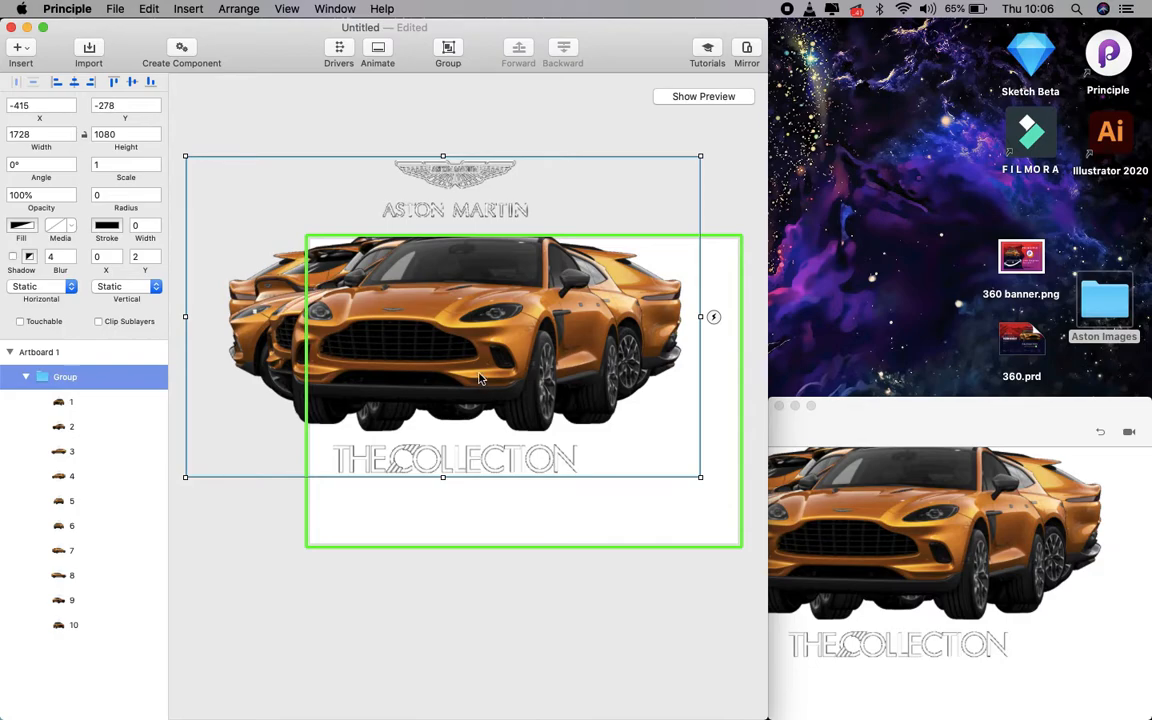
Step: Enlarge Artboard 1 to about 1910 by 1471 so that it surrounds the whole image group
click(663, 522)
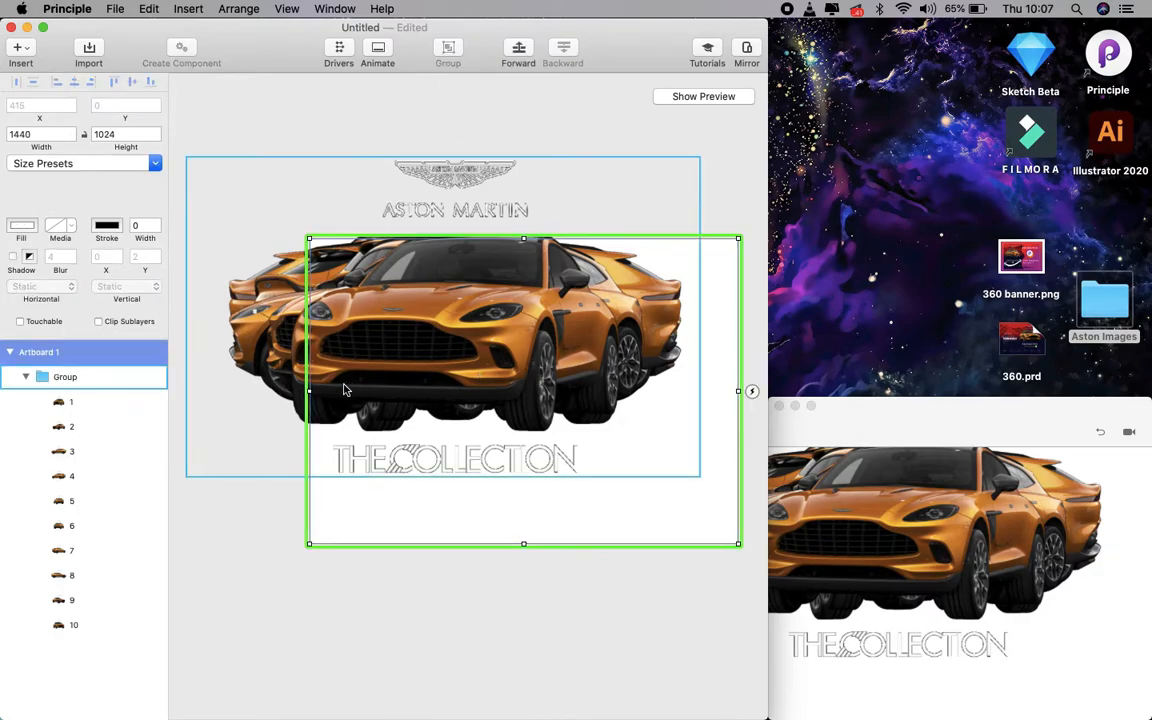
drag(314, 403, 170, 391)
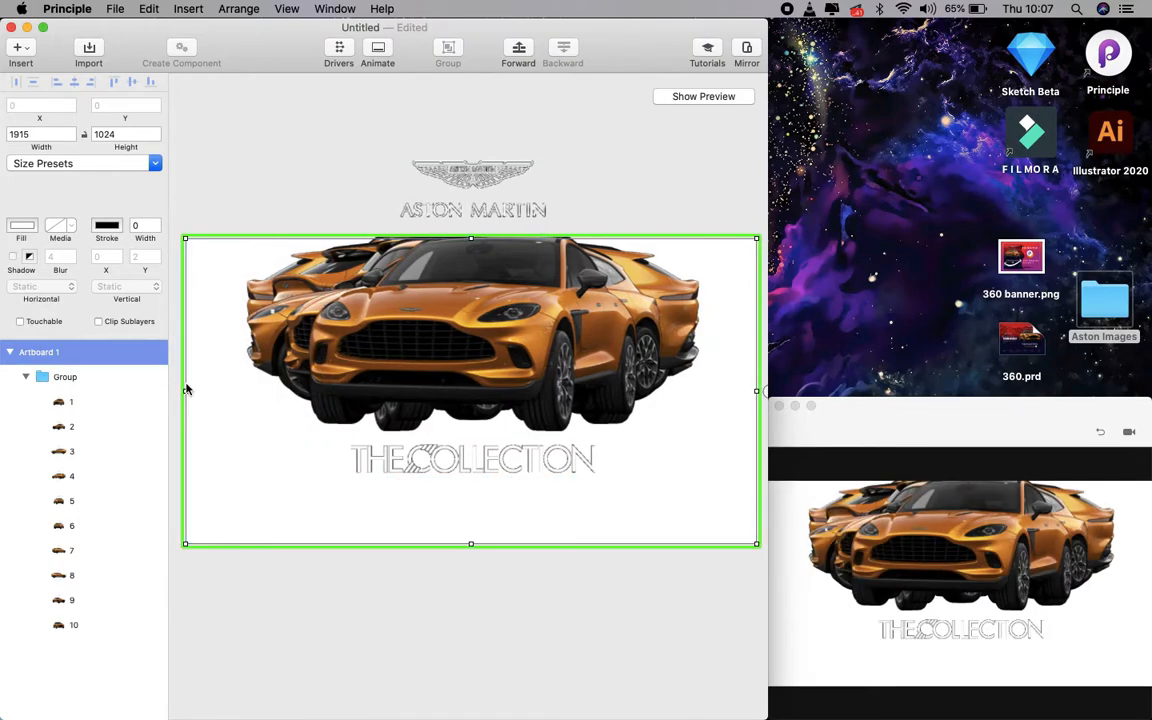
drag(469, 237, 469, 103)
mouse_move(757, 456)
mouse_down()
mouse_move(745, 456)
mouse_move(755, 457)
mouse_up()
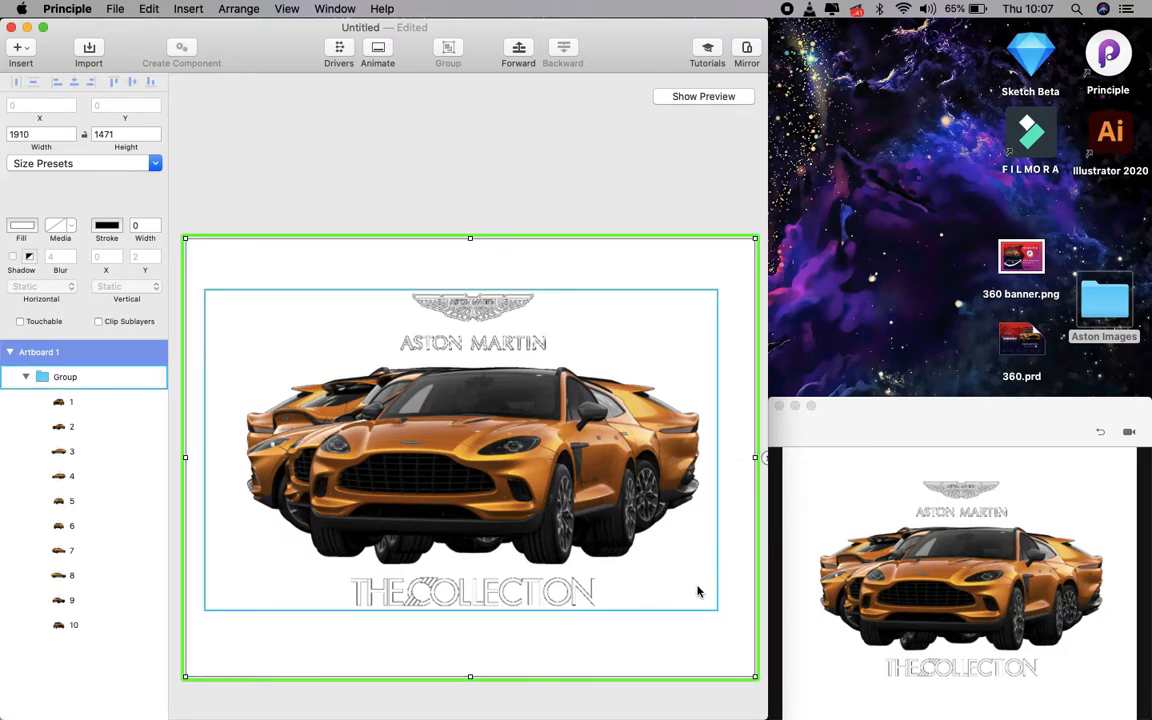
Step: Collapse the group of ten images, convert it into a component, and return to the parent artboard
click(541, 443)
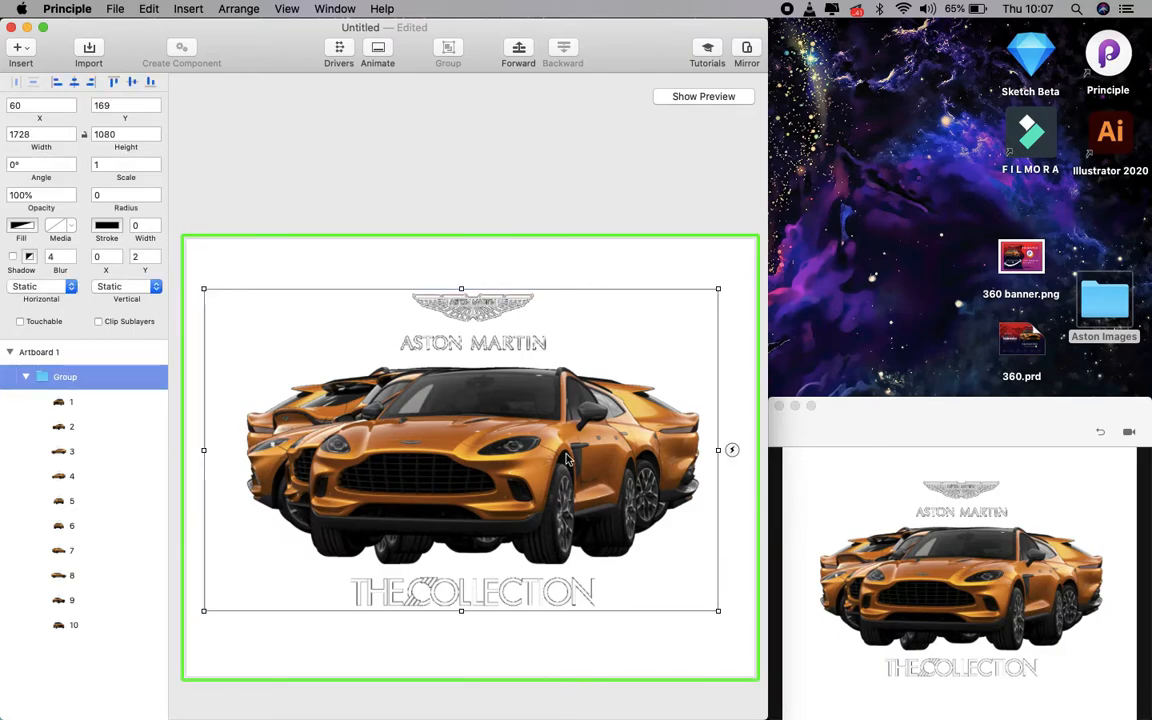
click(25, 376)
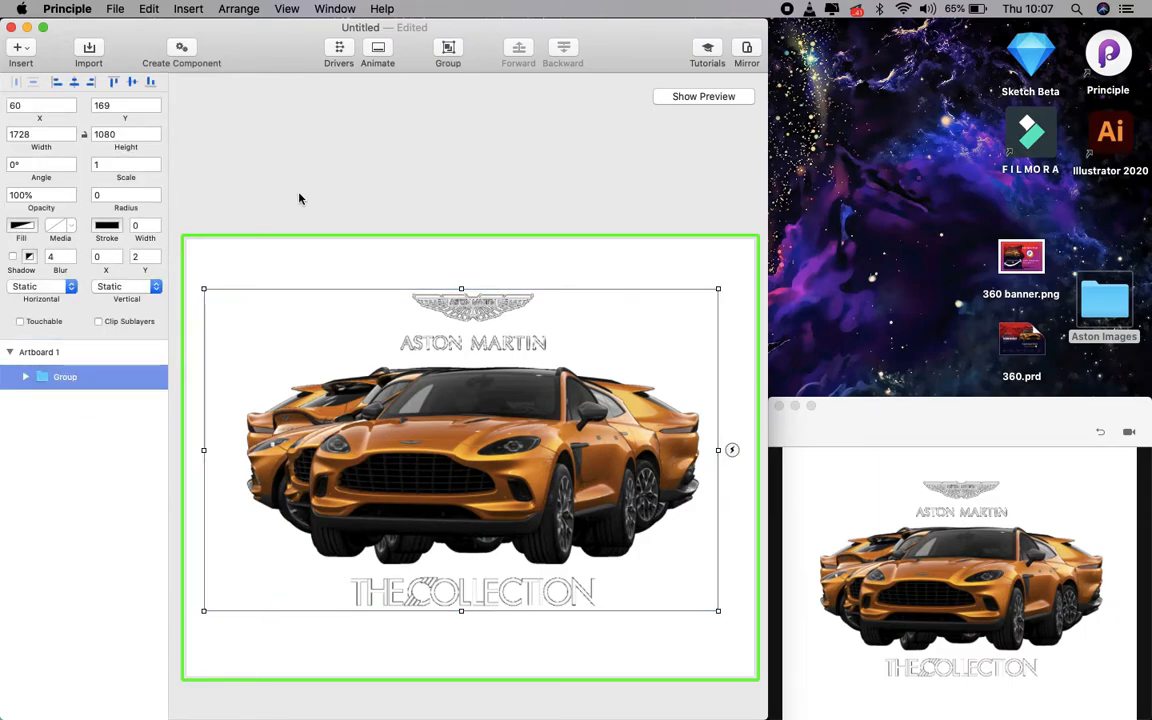
click(181, 50)
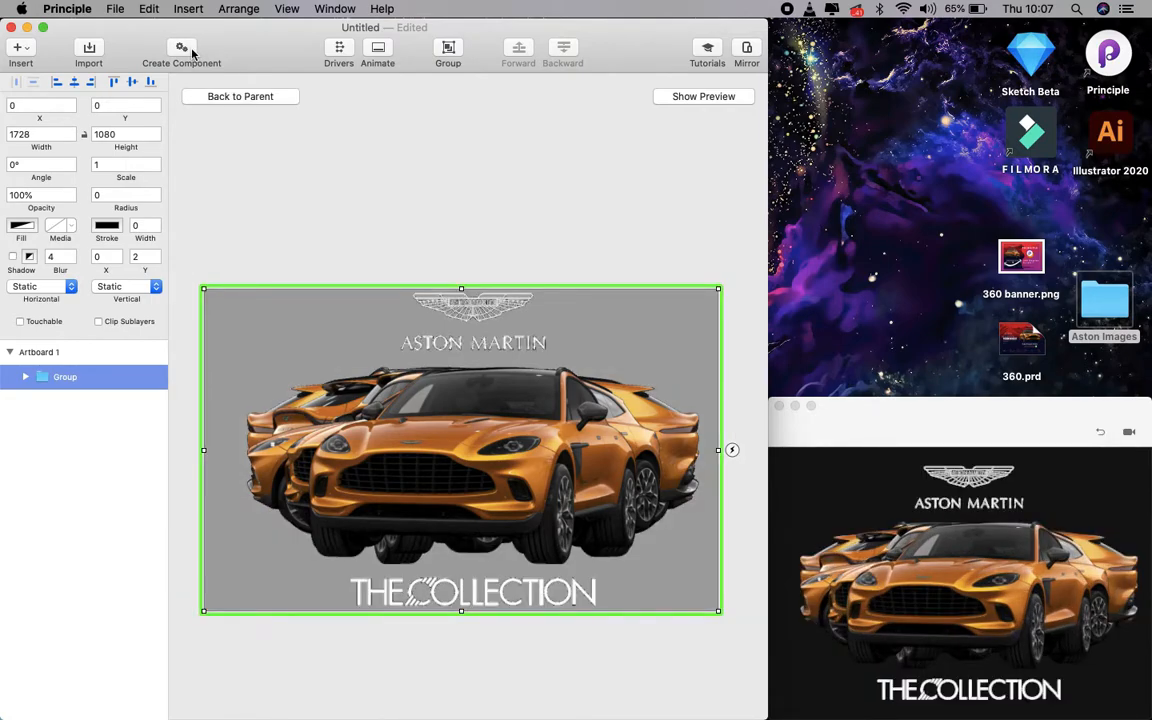
click(268, 97)
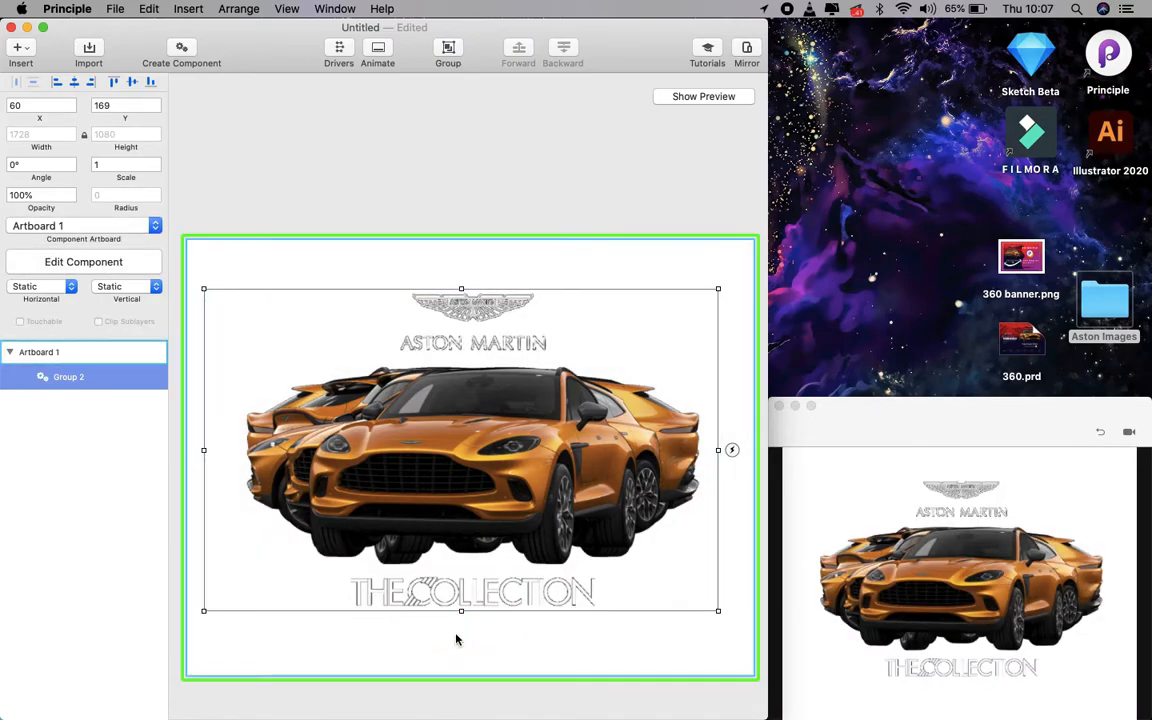
Step: Try to stretch the Group 2 component downward on the parent artboard, and undo the change
click(90, 437)
click(80, 378)
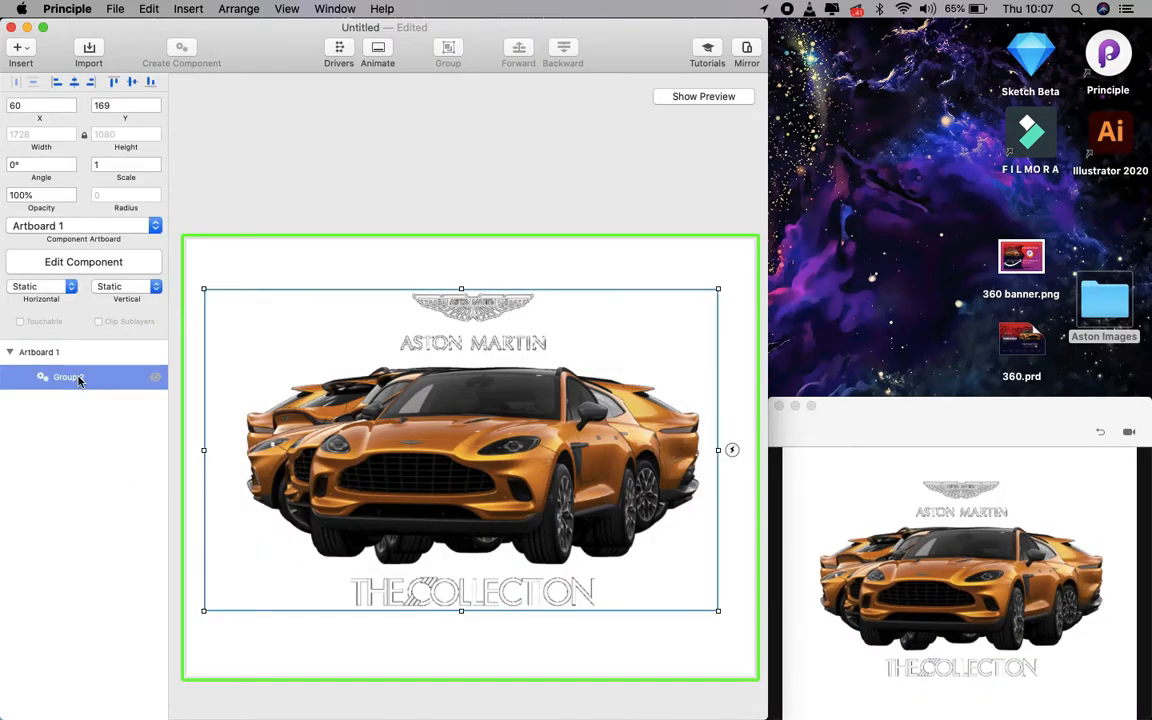
mouse_move(461, 611)
mouse_down()
mouse_move(459, 664)
mouse_move(465, 613)
mouse_up()
key(super+z)
click(131, 407)
Step: Edit the Group 2 component and extend its inner group to a height of 1306 and its artboard to 1310
click(68, 383)
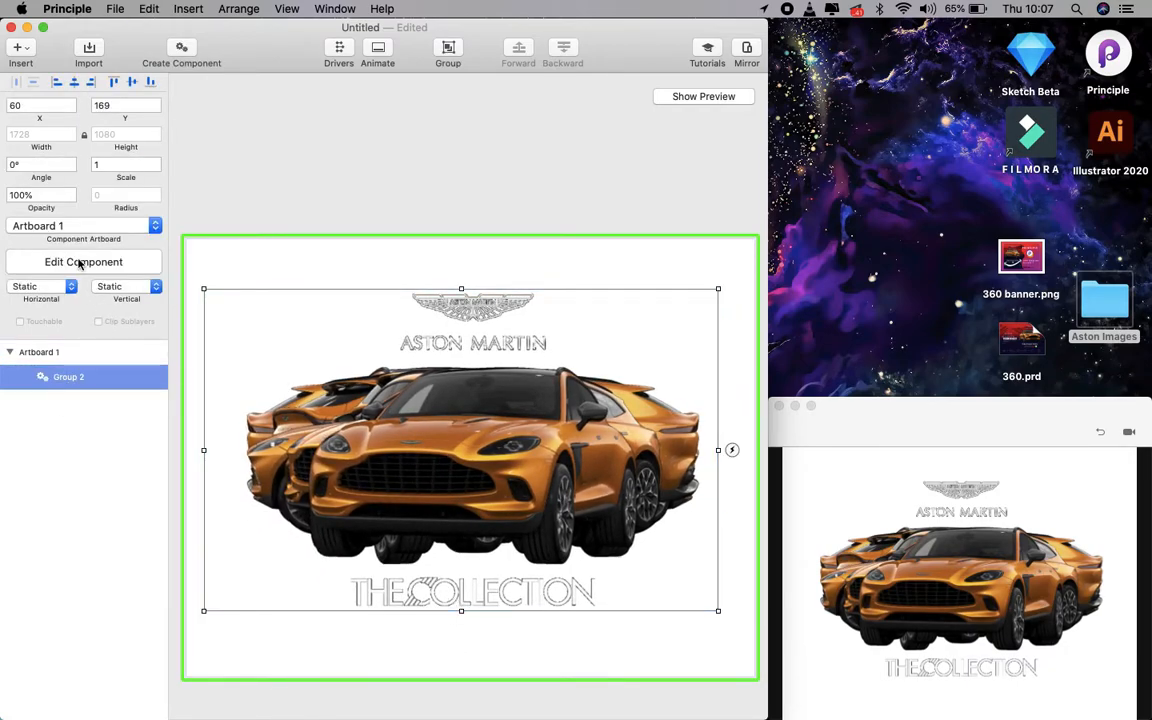
click(79, 262)
drag(461, 610, 461, 678)
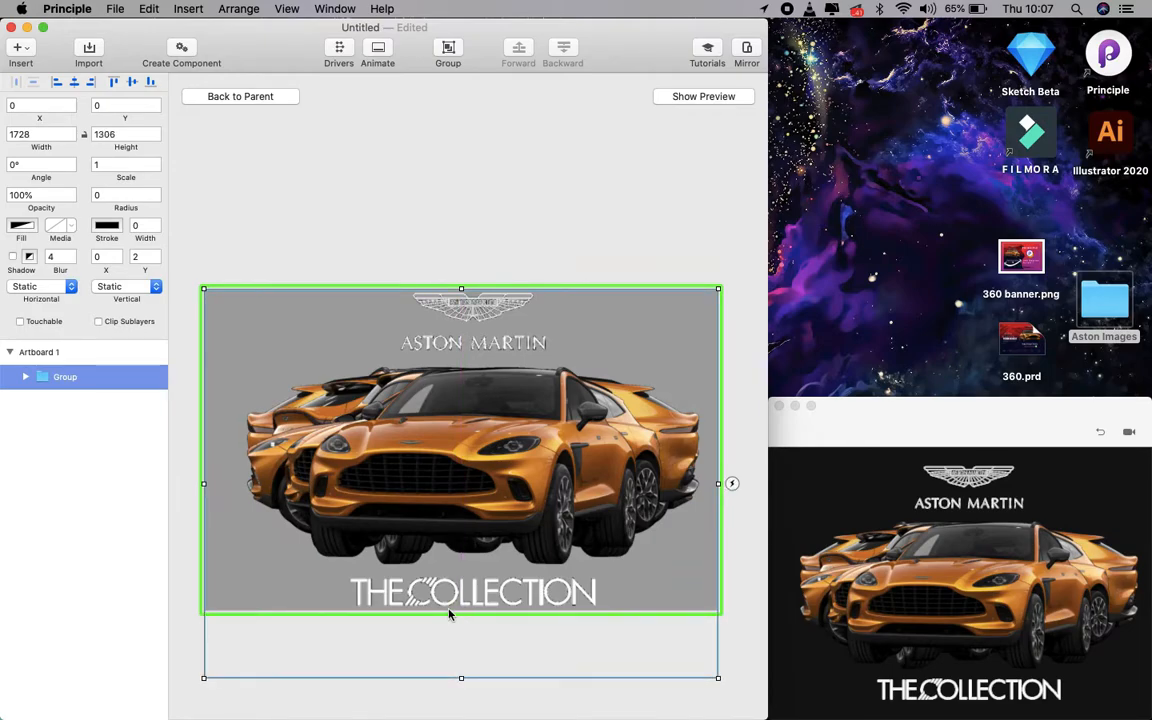
click(50, 352)
drag(460, 617, 461, 680)
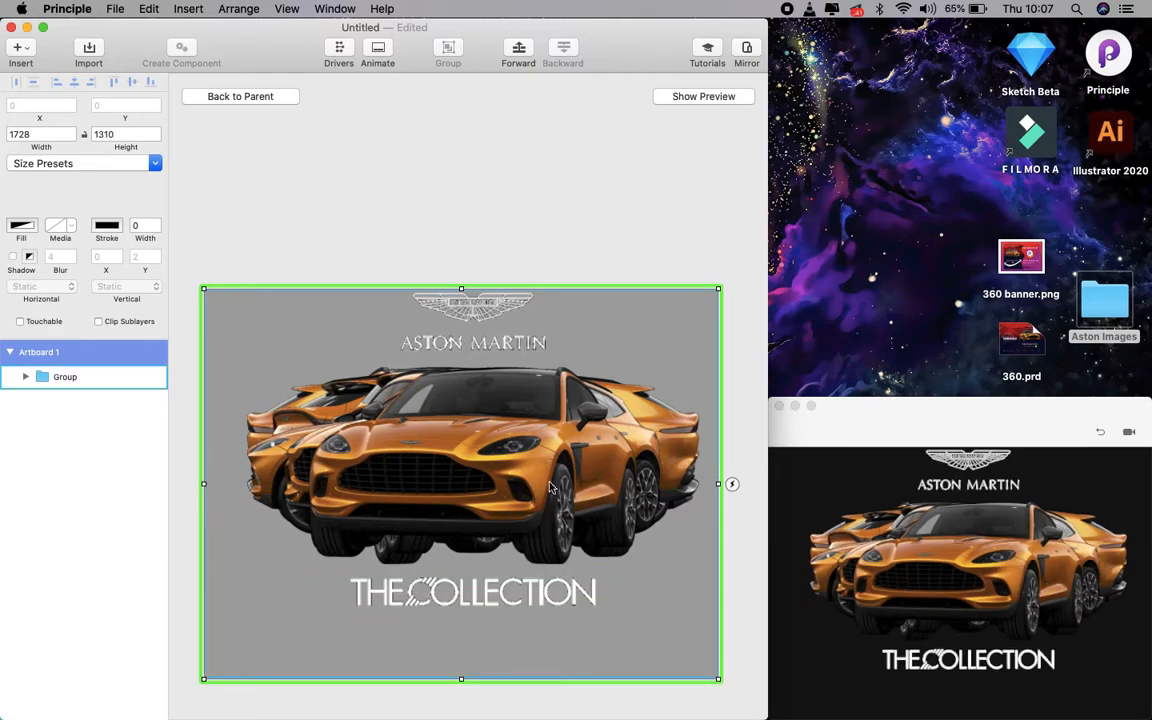
Step: Move the preview window up the desktop and widen the editor window for a larger canvas
drag(1015, 432, 1021, 31)
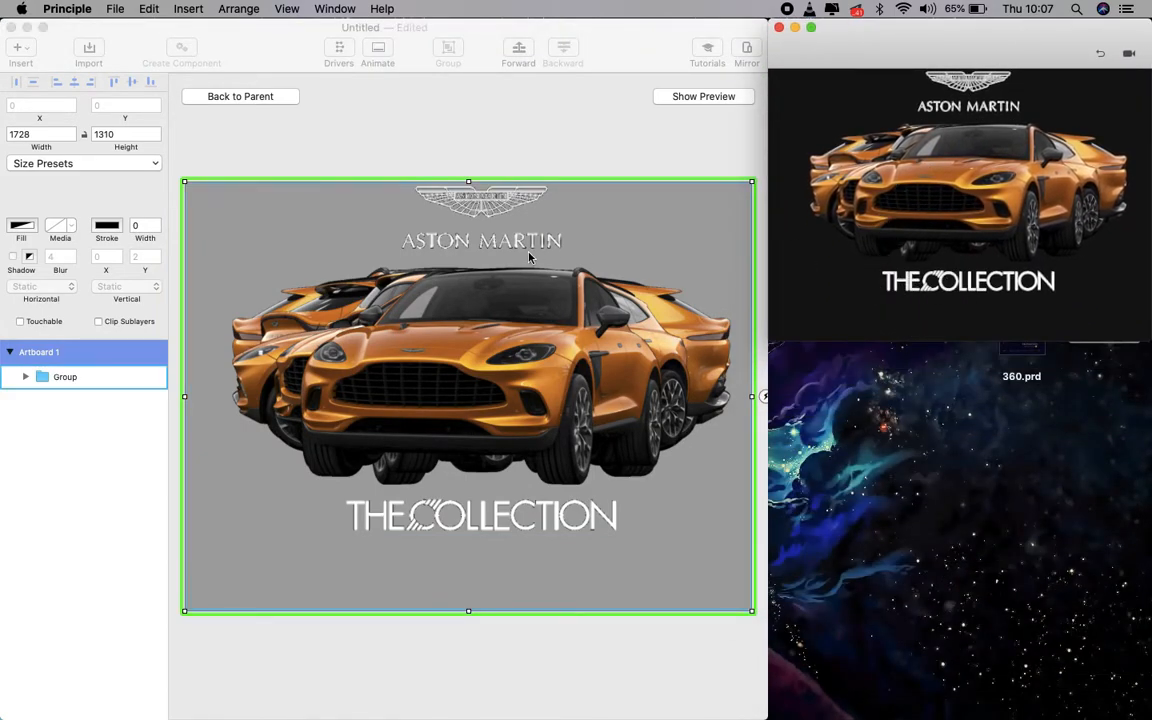
click(390, 128)
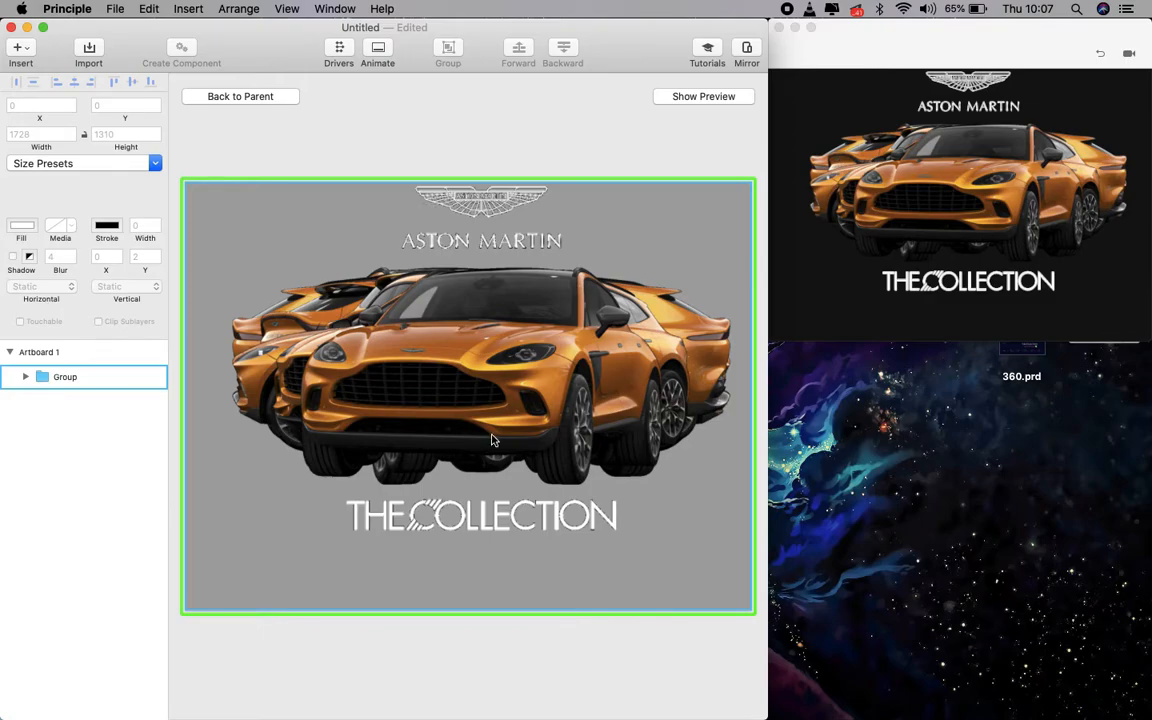
drag(771, 421, 973, 418)
click(1017, 248)
click(923, 424)
click(875, 421)
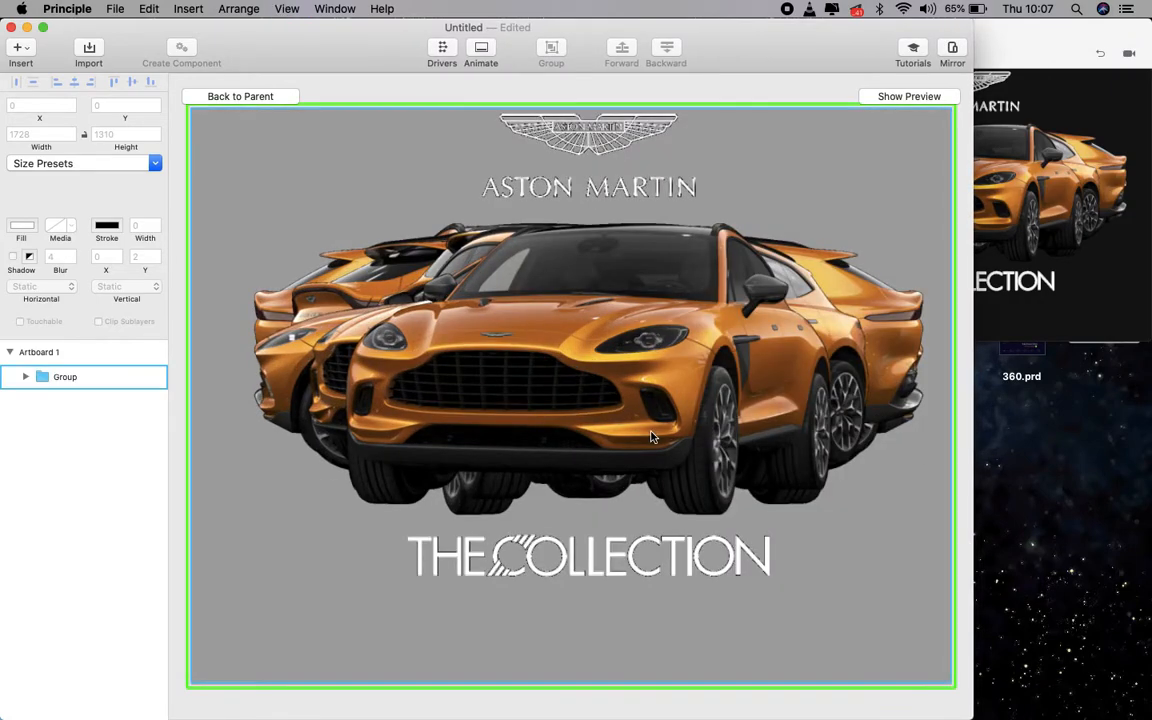
Step: Expand the group inside the component and set the opacity of all ten images to 0%
click(243, 202)
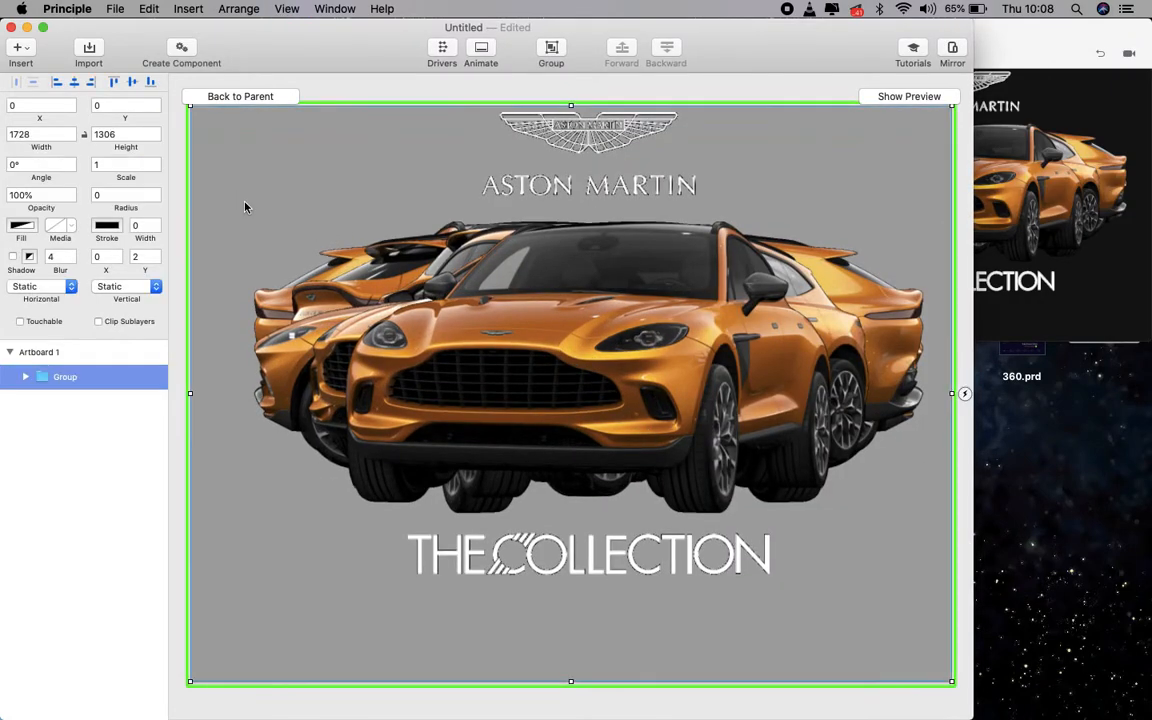
click(25, 380)
key(Down)
key(Down)
key(Down)
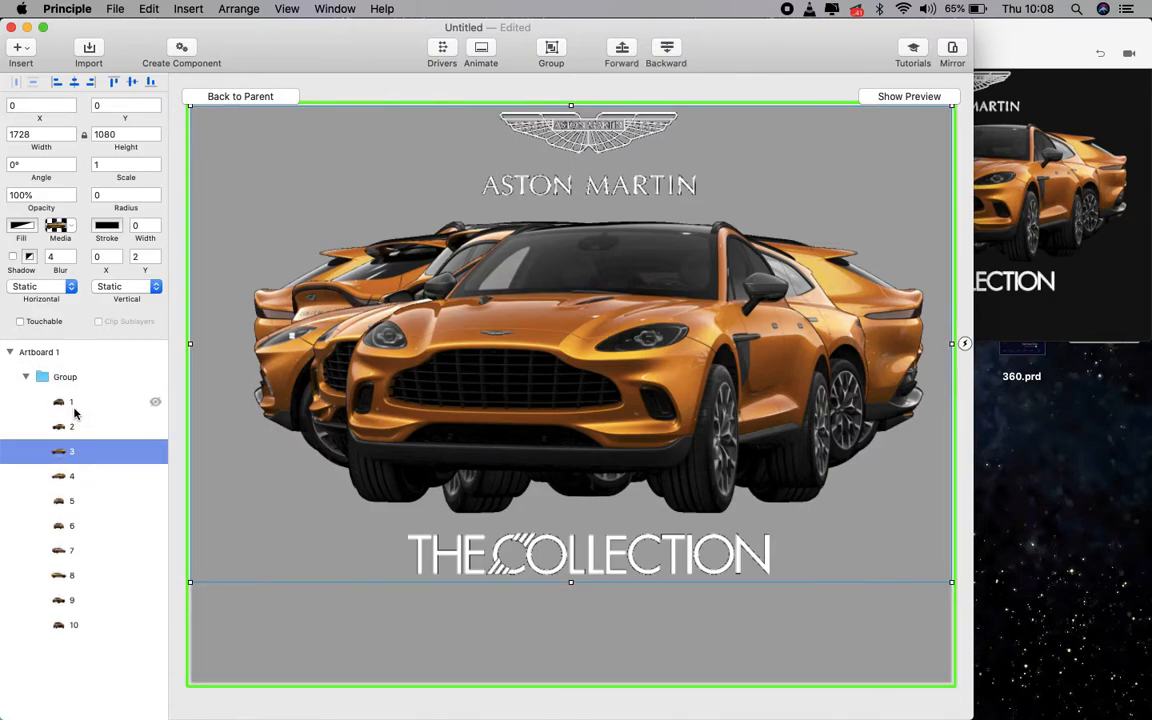
click(74, 410)
key(super+a)
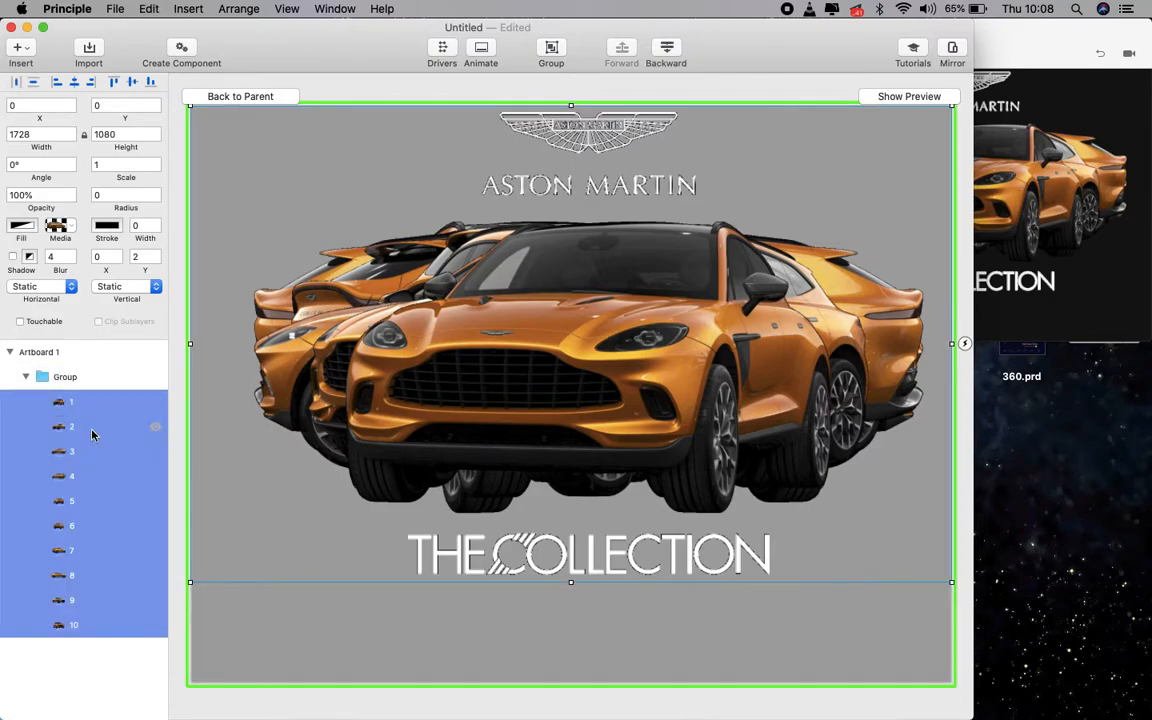
drag(51, 195, 2, 184)
text(0)
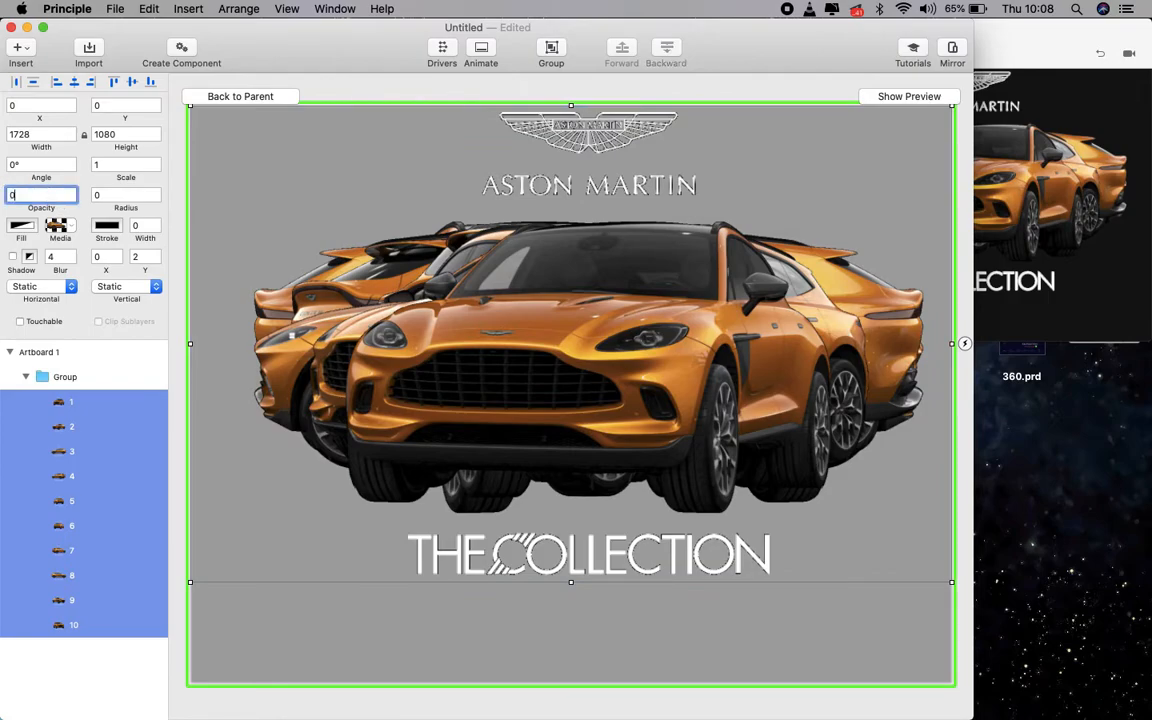
key(Return)
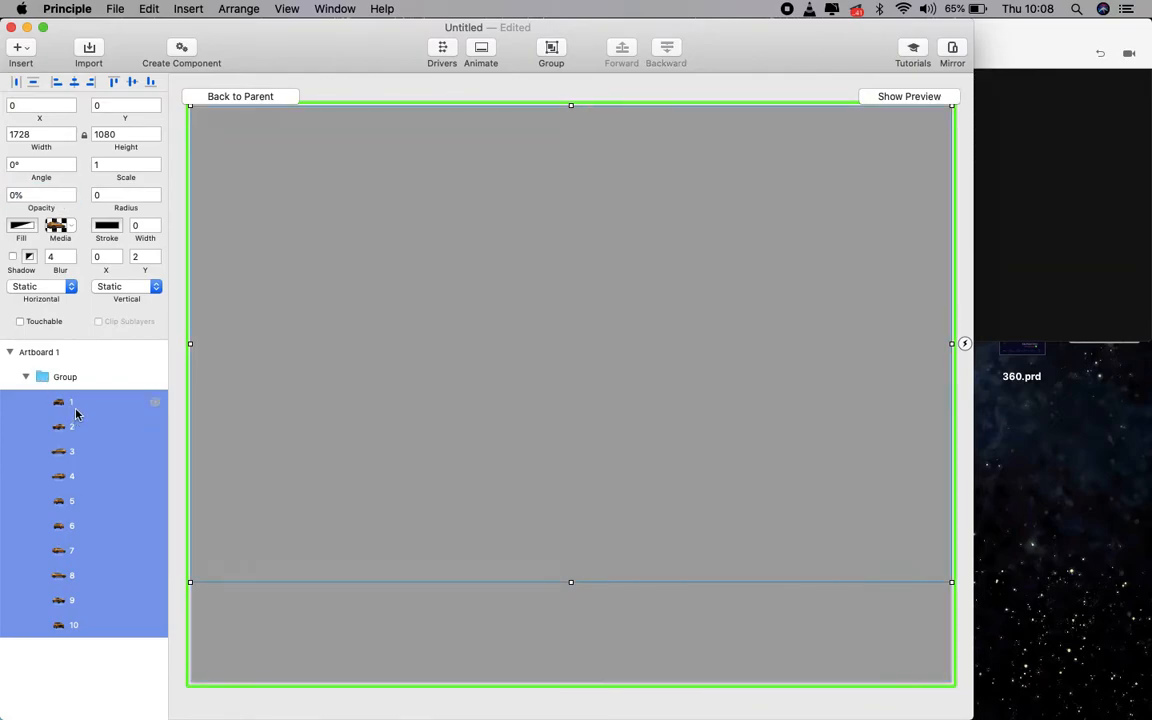
Step: Restore the opacity of image 1 alone to 100%
click(77, 408)
click(30, 195)
text(100)
key(Return)
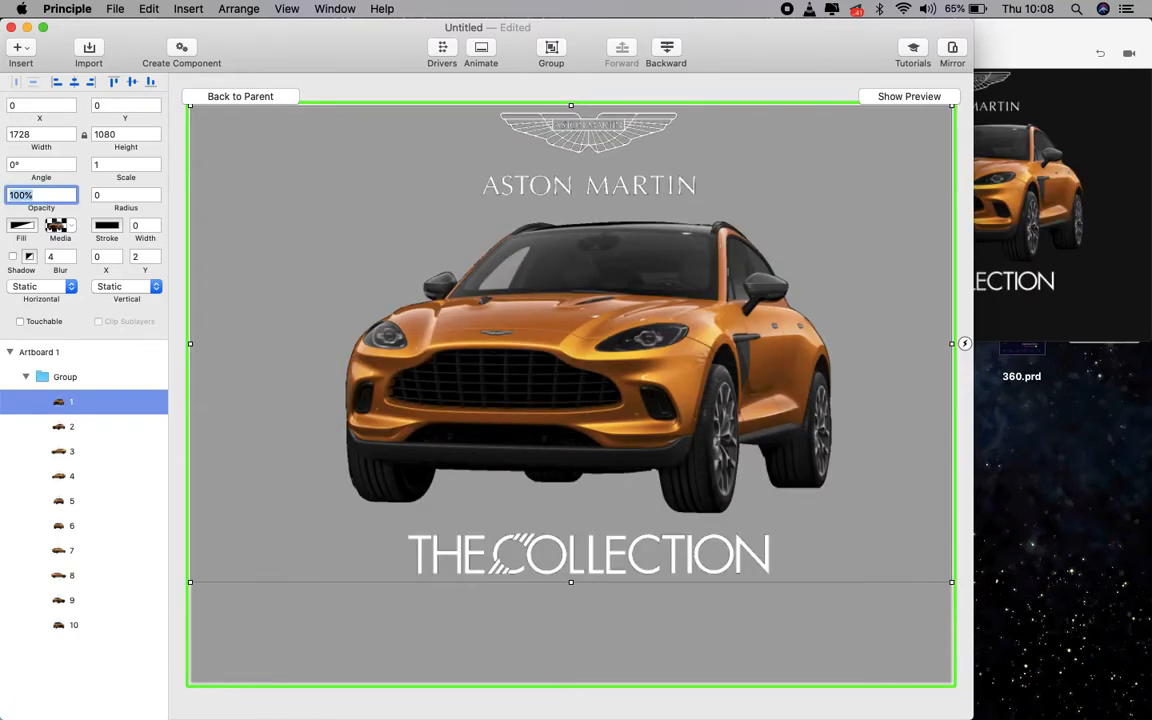
Step: Draw a rectangular bar about 916 by 35 beneath "The Collection" text, and place it at about X 436, Y 1127
click(398, 610)
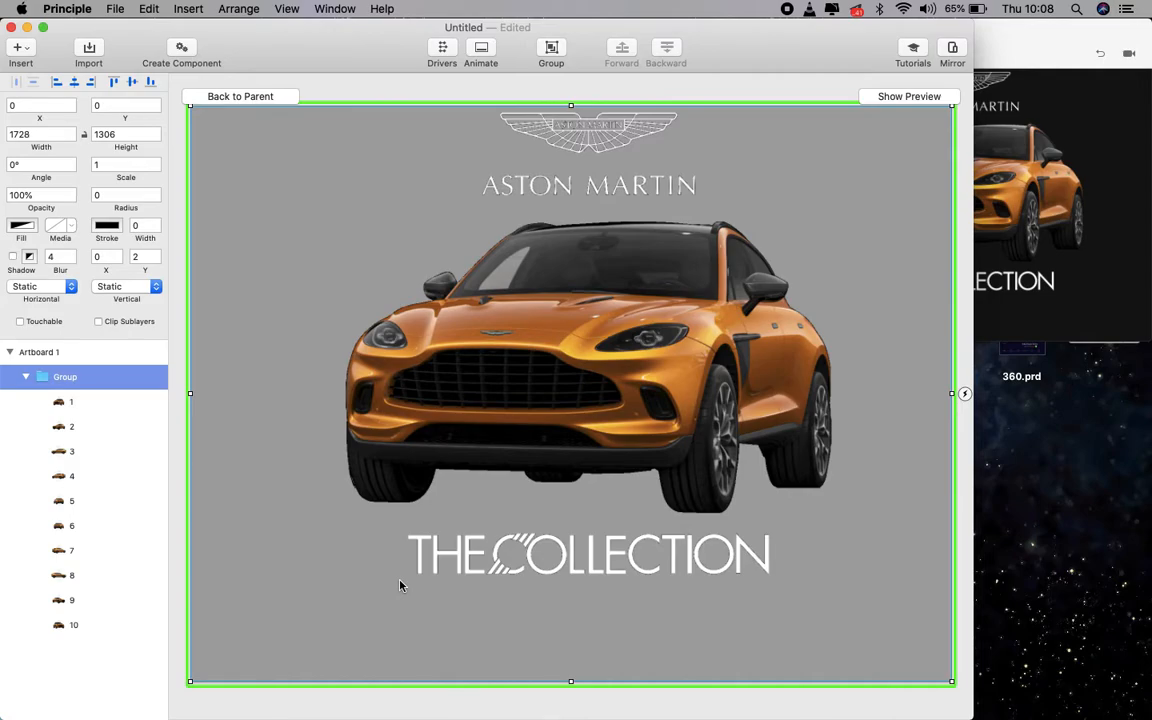
key(r)
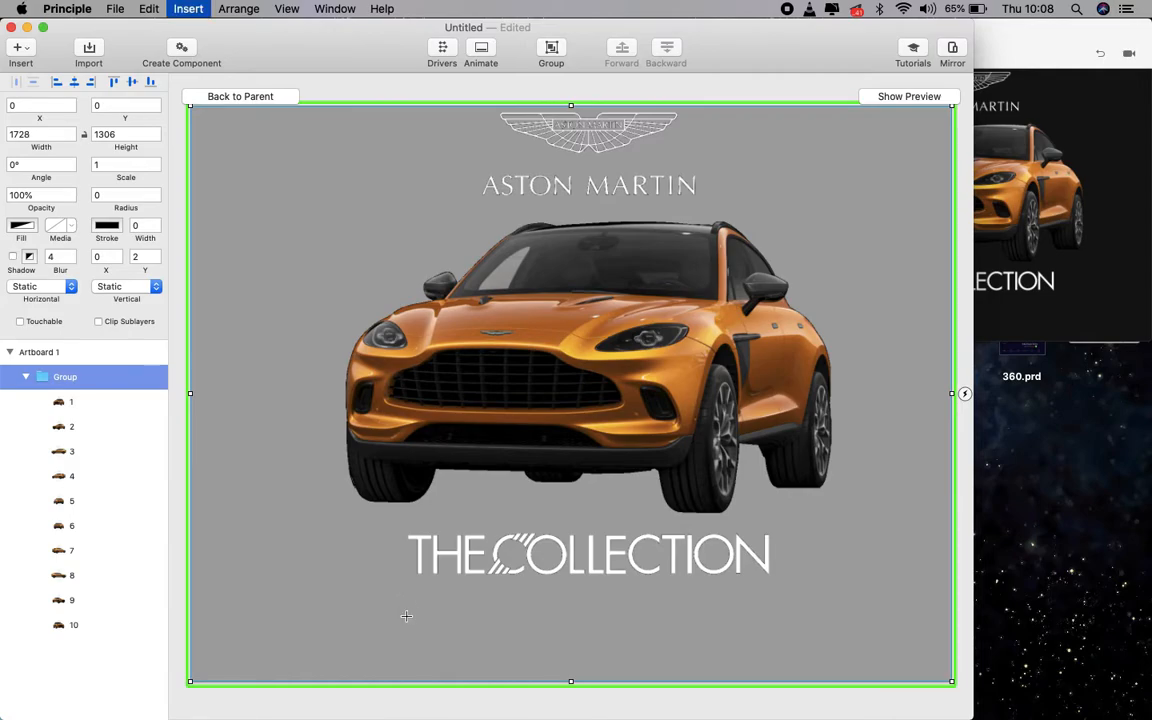
drag(383, 608, 787, 621)
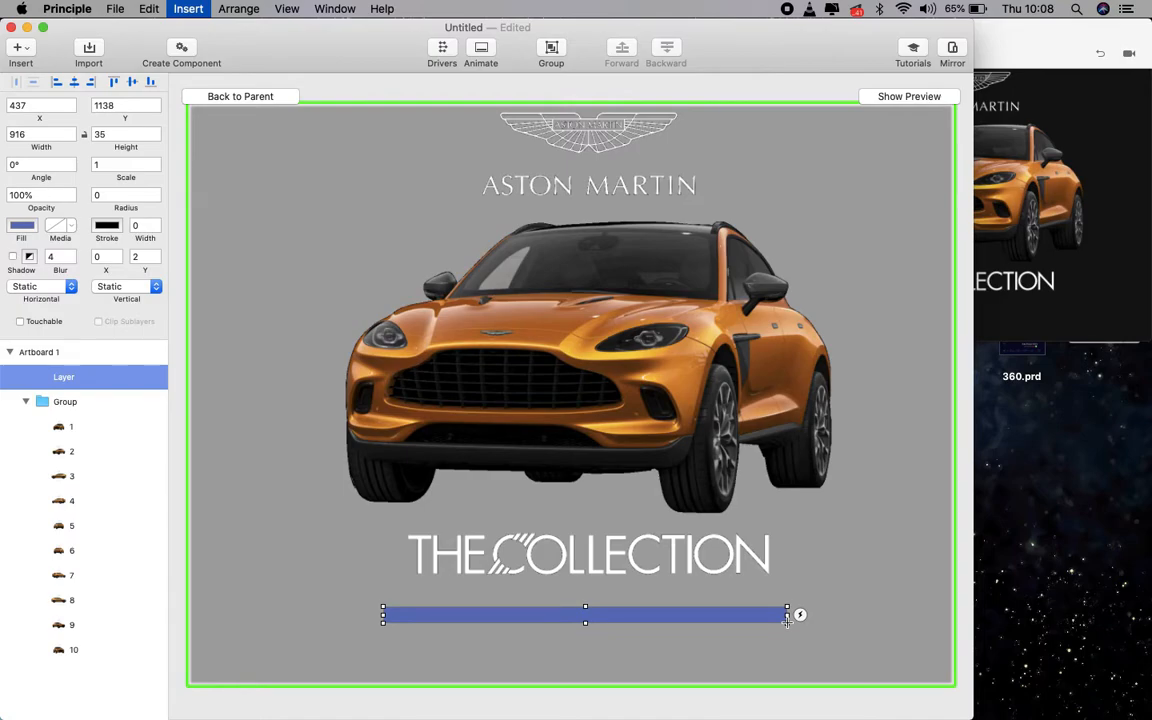
drag(607, 622, 605, 615)
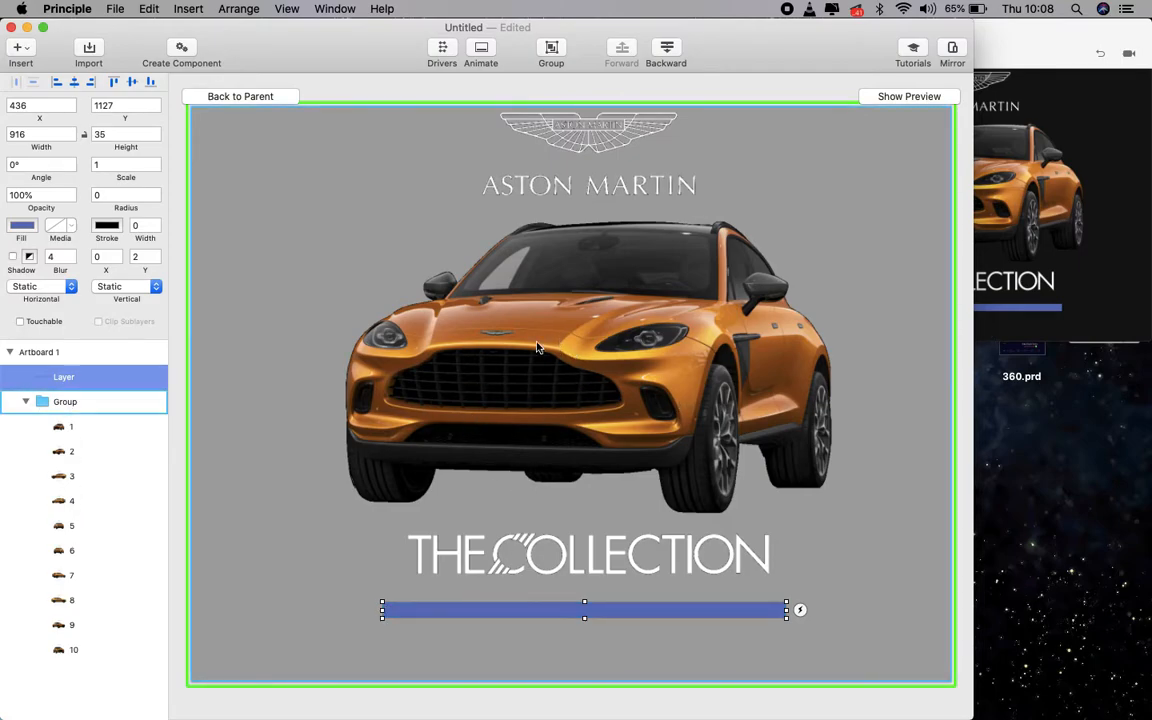
Step: Set the bar's height to 12 and its width to 650, after trying a width of 350
click(403, 637)
click(419, 614)
click(120, 134)
text(12)
key(Return)
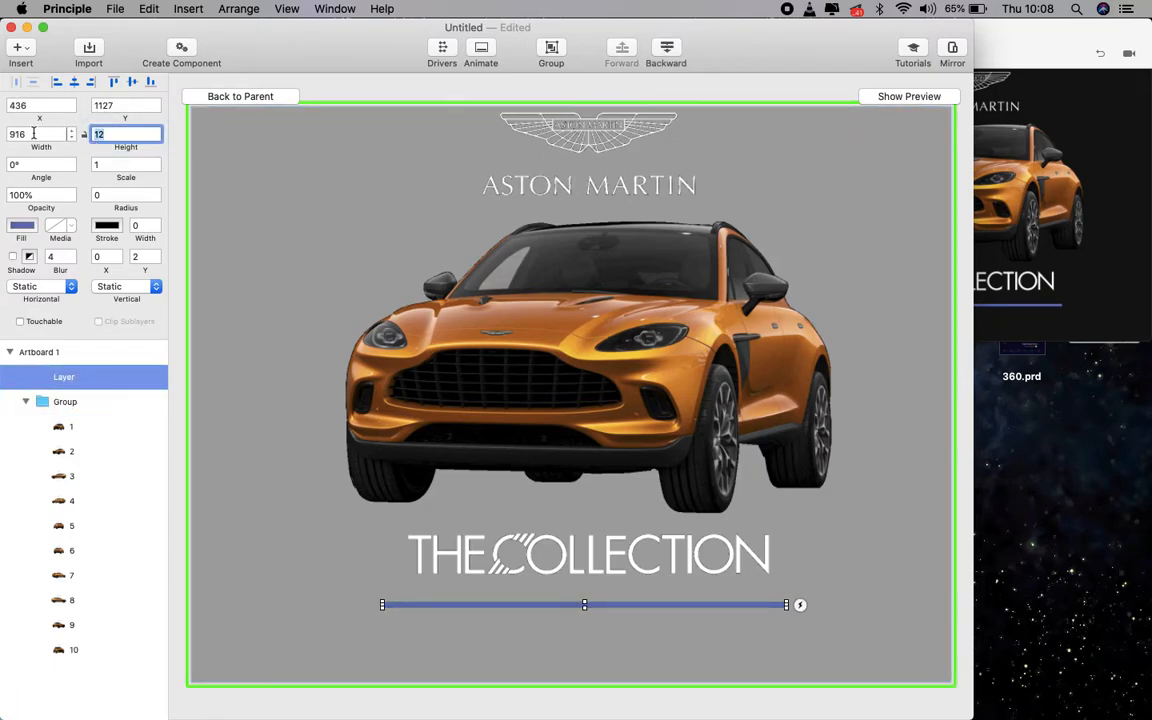
drag(31, 134, 3, 134)
text(350)
key(Return)
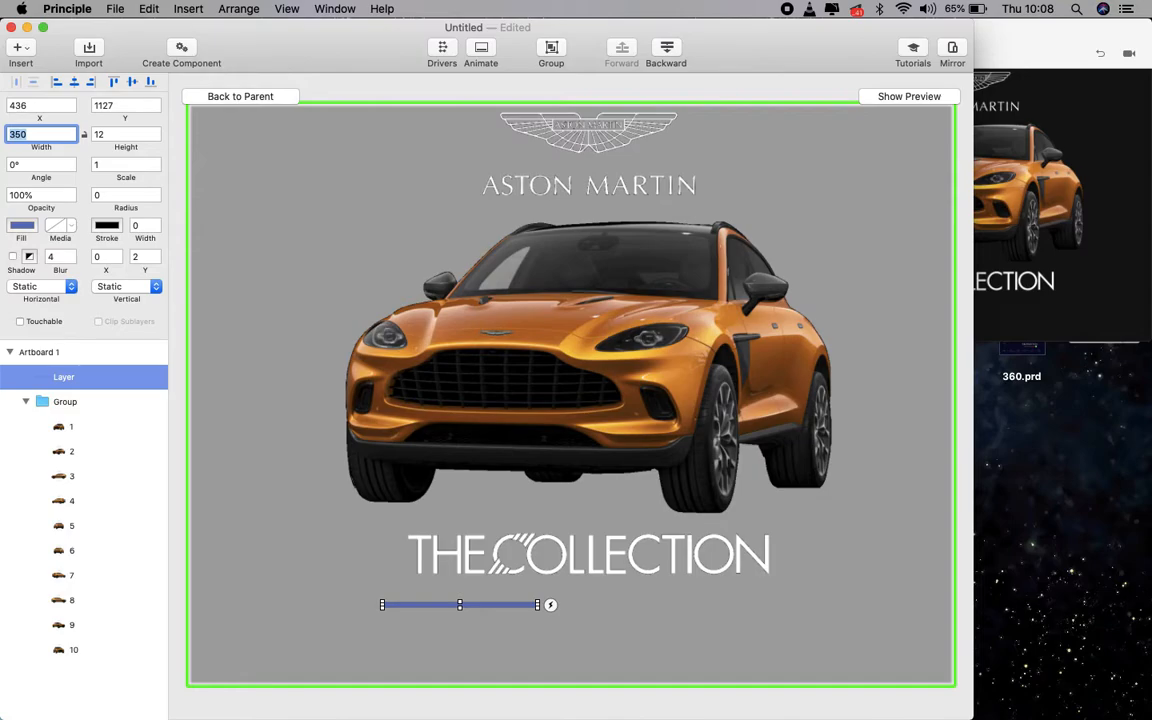
text(65)
key(Return)
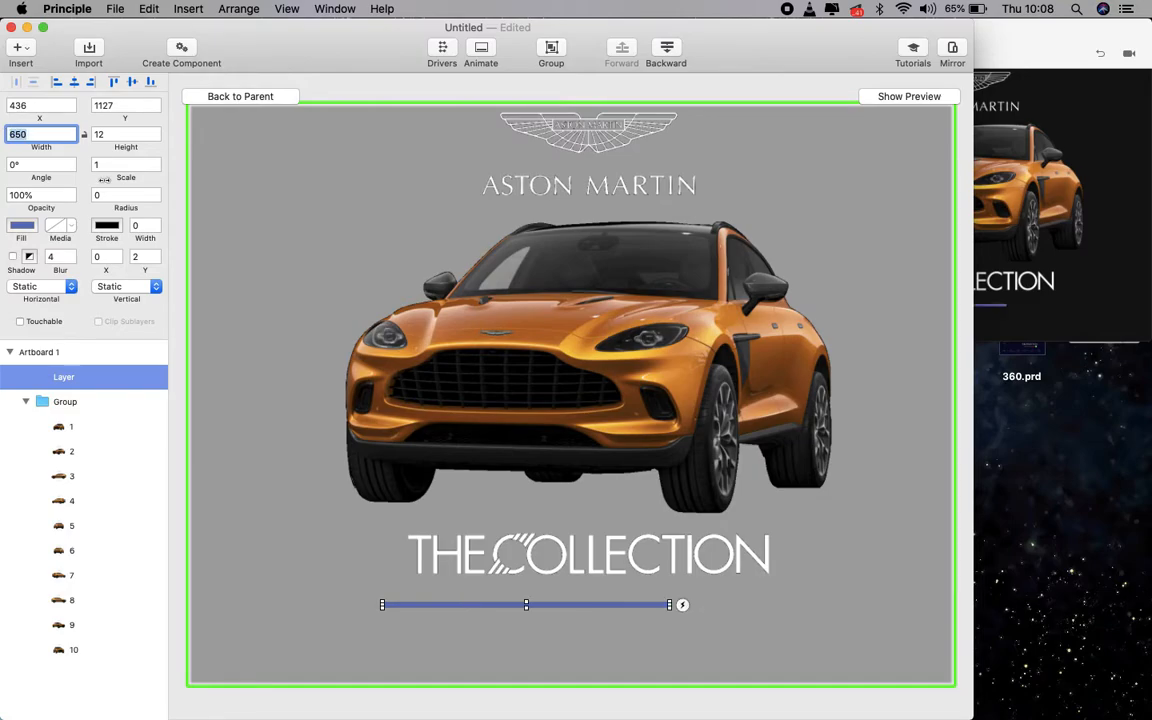
Step: Move the bar to about X 570, Y 1142, roughly centred beneath "The Collection" text
click(532, 597)
drag(532, 606, 589, 612)
click(556, 557)
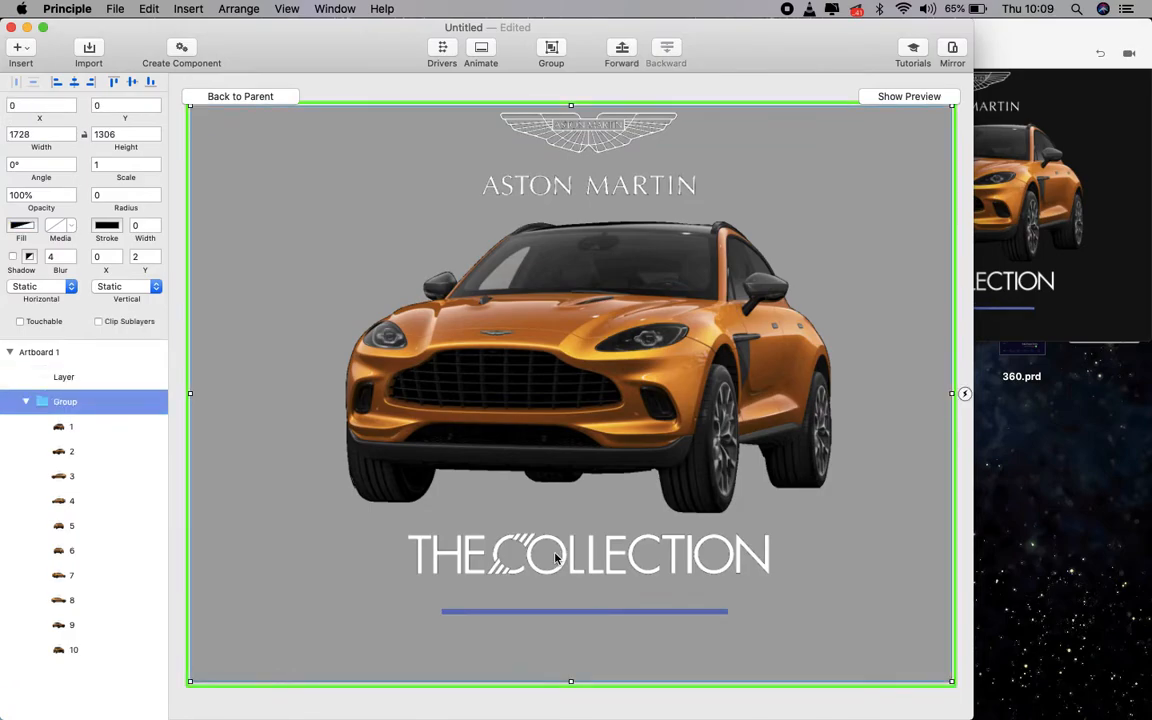
Step: Rename the bar's layer as ruler
click(581, 612)
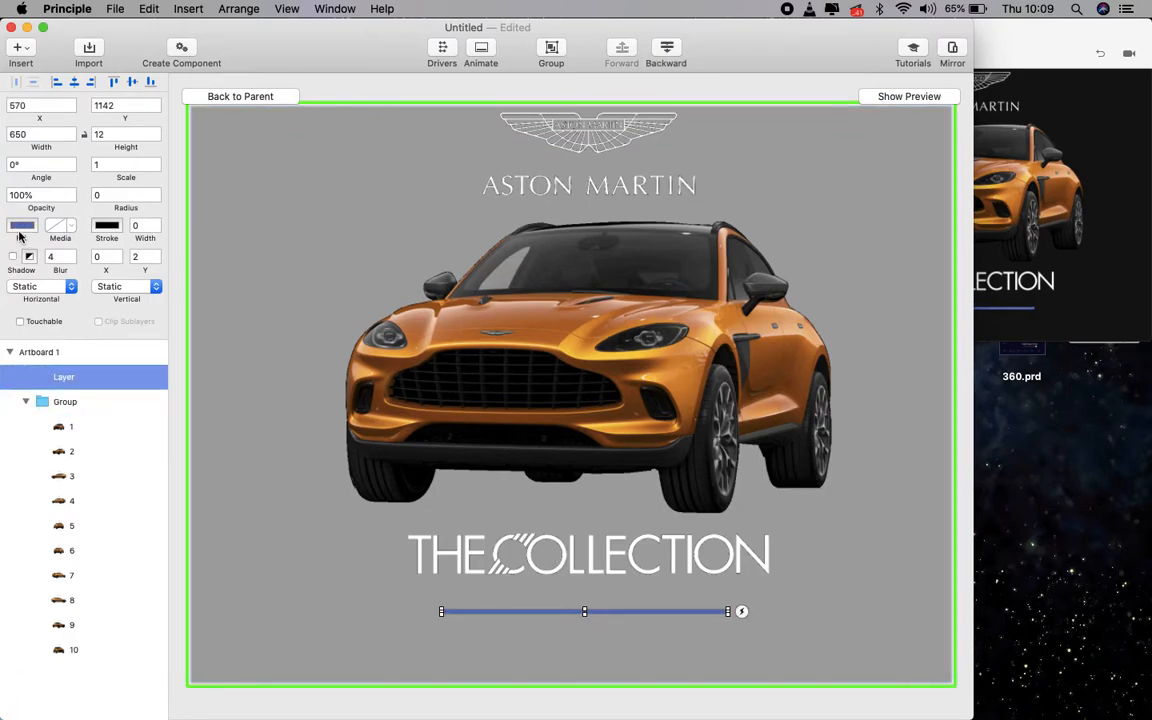
double_click(64, 377)
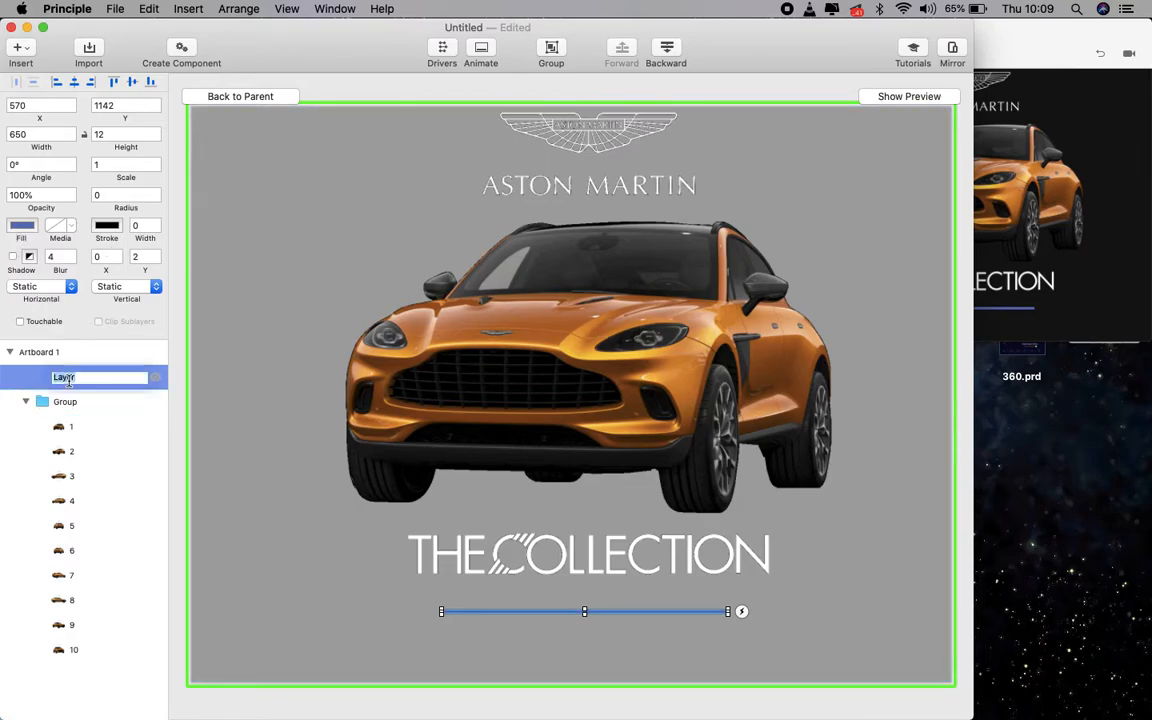
text(ruler)
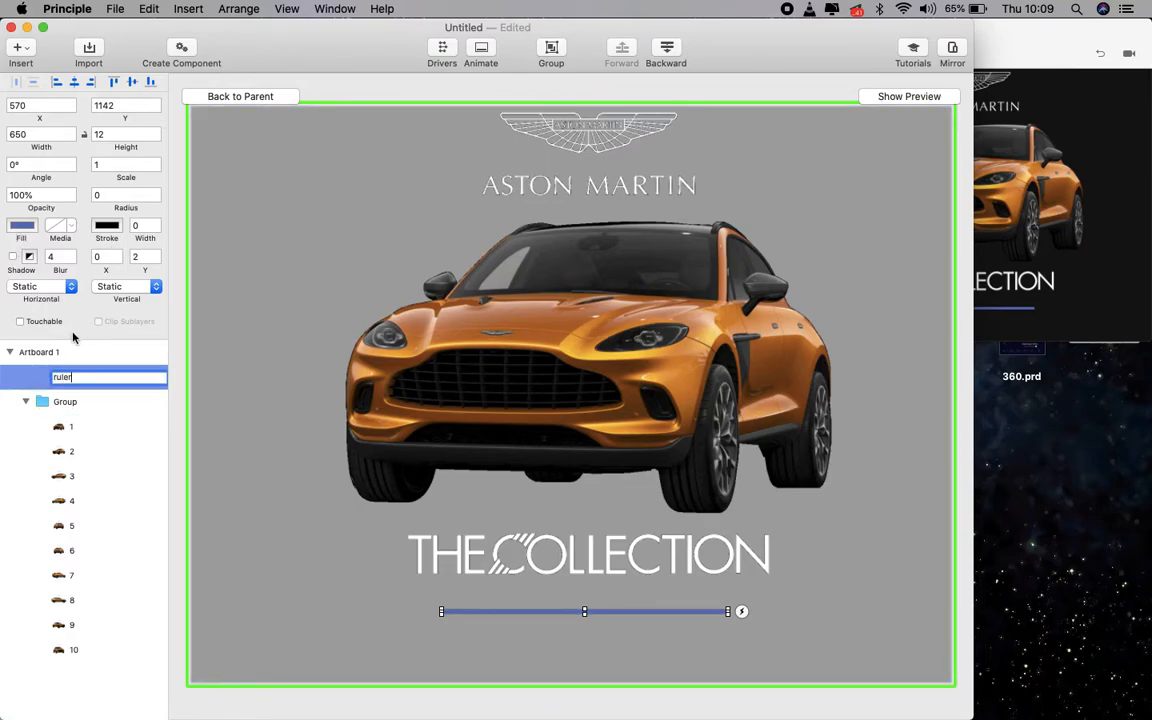
click(183, 340)
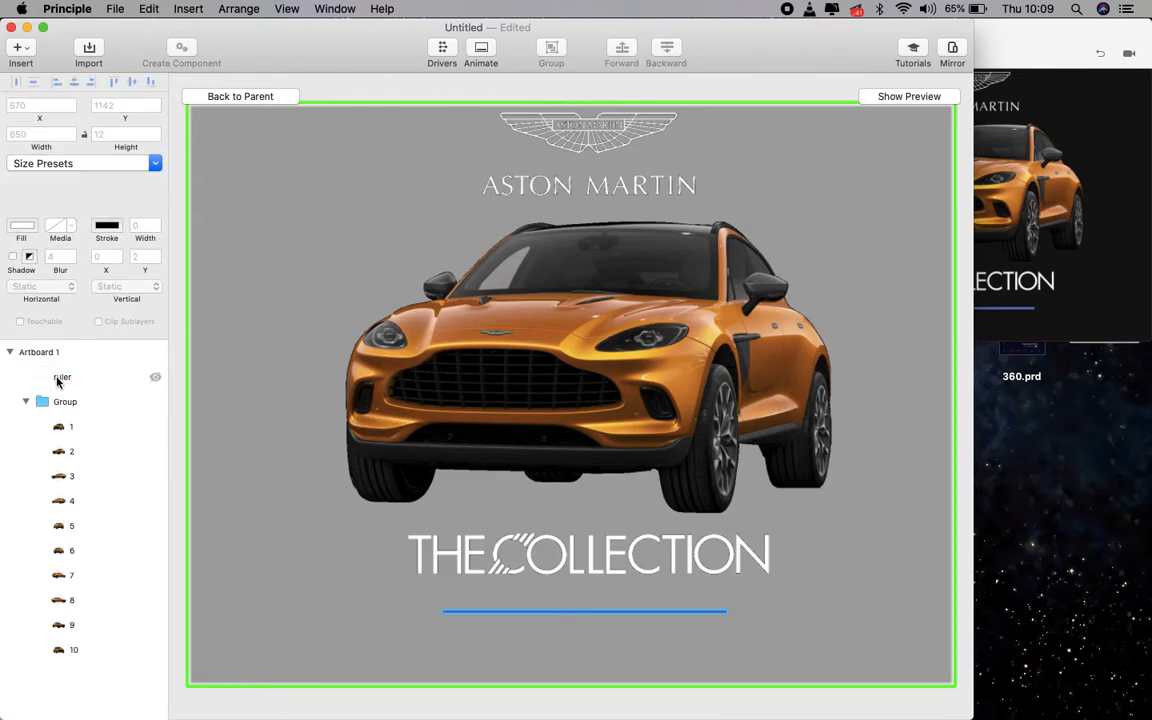
Step: Change the ruler's fill colour to white (FFFFFF)
click(58, 380)
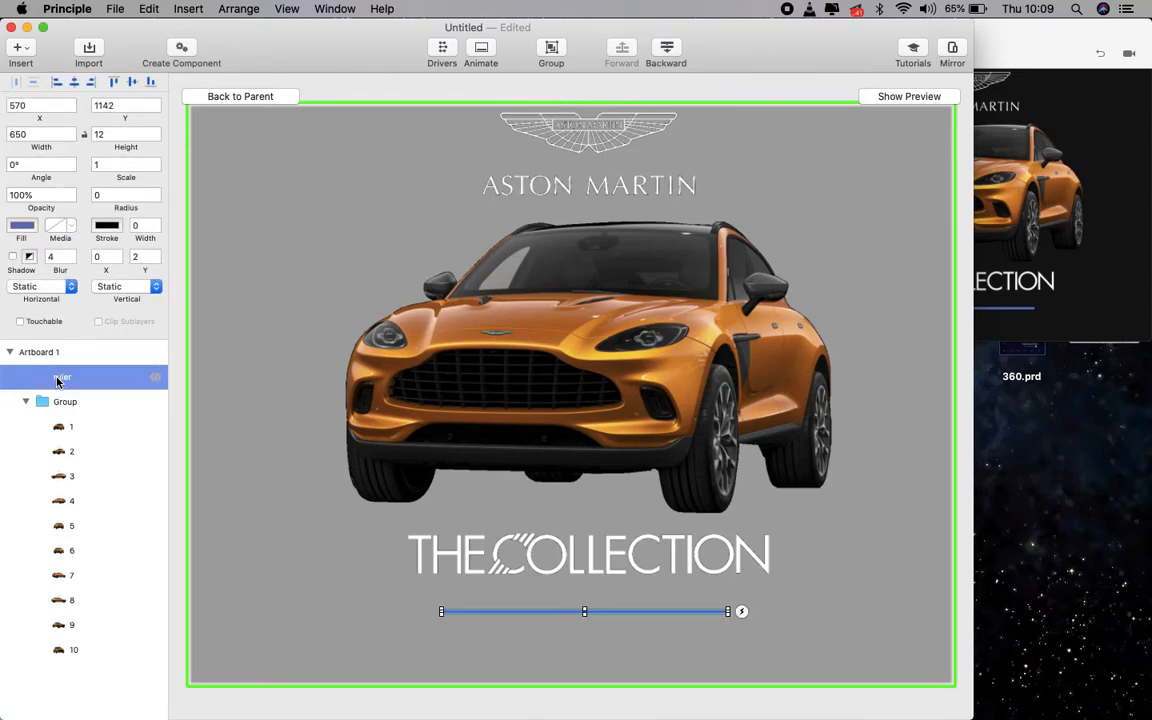
click(22, 225)
drag(40, 293, 16, 251)
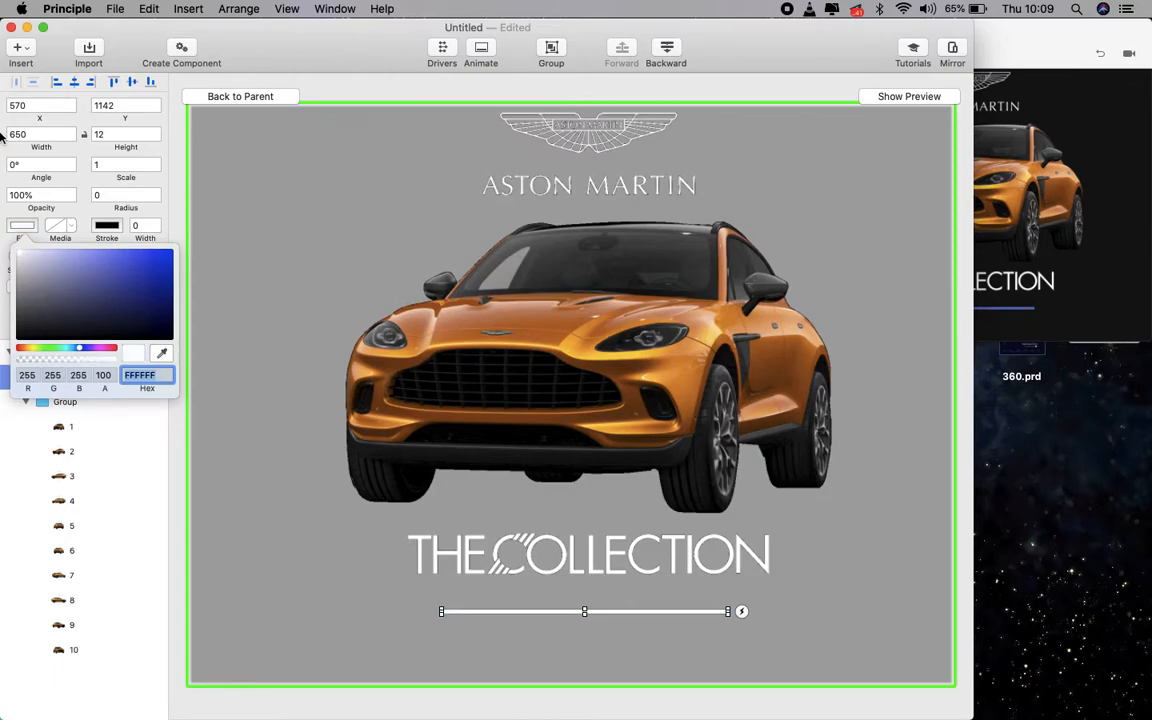
click(411, 601)
Step: Draw a circle about 88 by 88 centred on the ruler's left end, and fill it with white (FFFFFF)
key(o)
mouse_move(455, 629)
mouse_down()
mouse_move(418, 592)
mouse_move(442, 612)
mouse_up()
click(22, 228)
drag(57, 262, 17, 252)
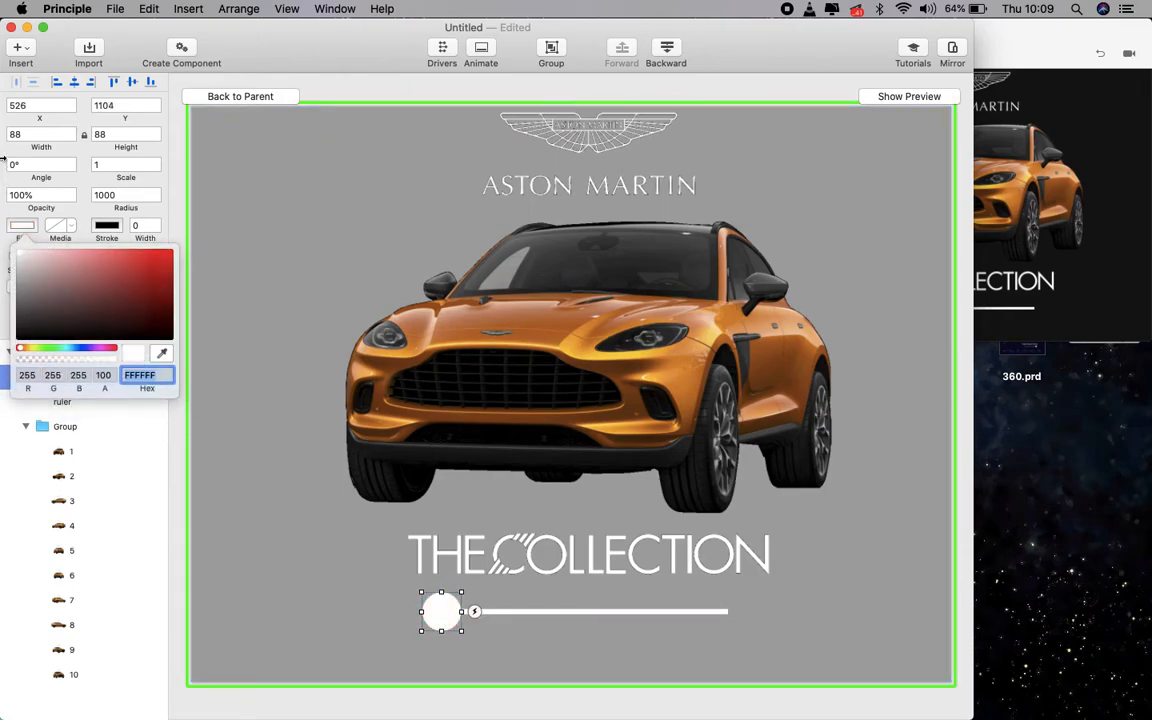
Step: Set the white circle's horizontal behaviour to Drag
click(203, 470)
click(443, 621)
click(241, 650)
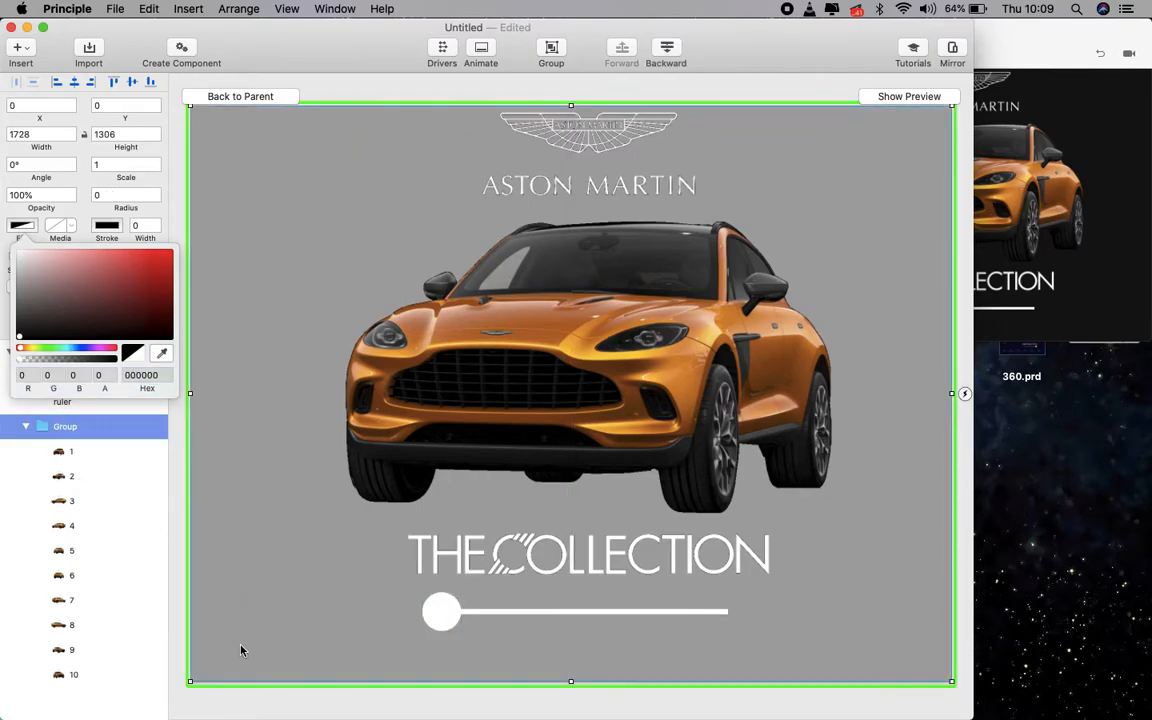
click(26, 427)
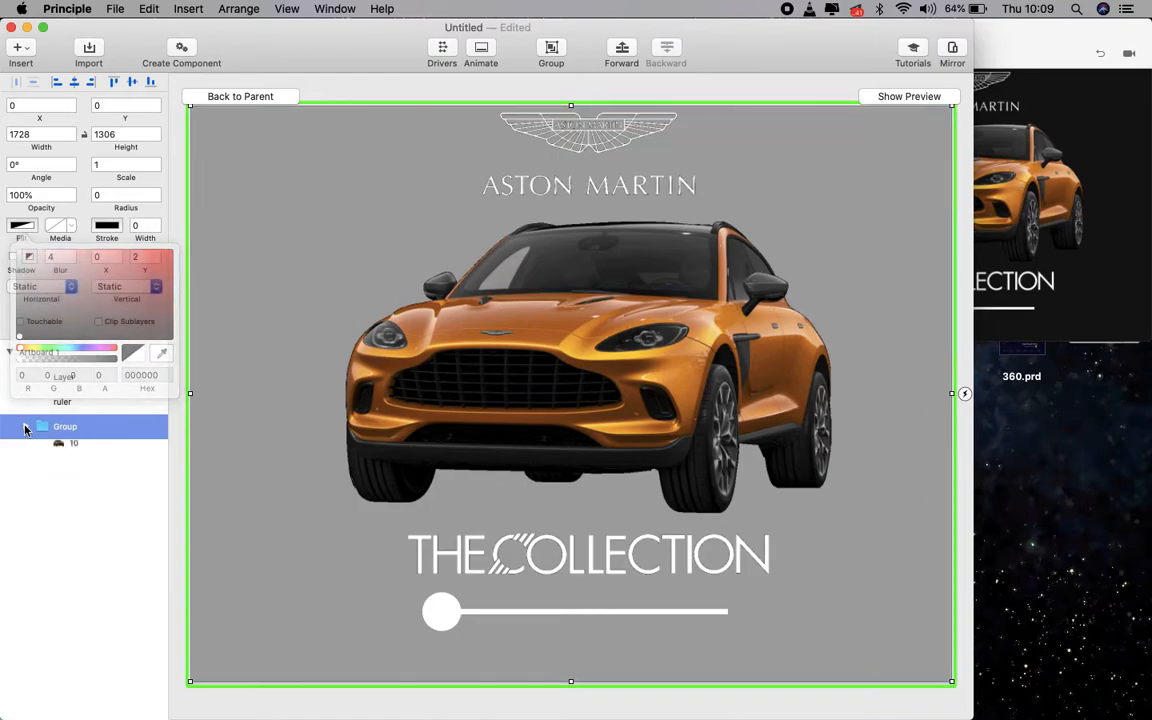
click(438, 609)
click(36, 287)
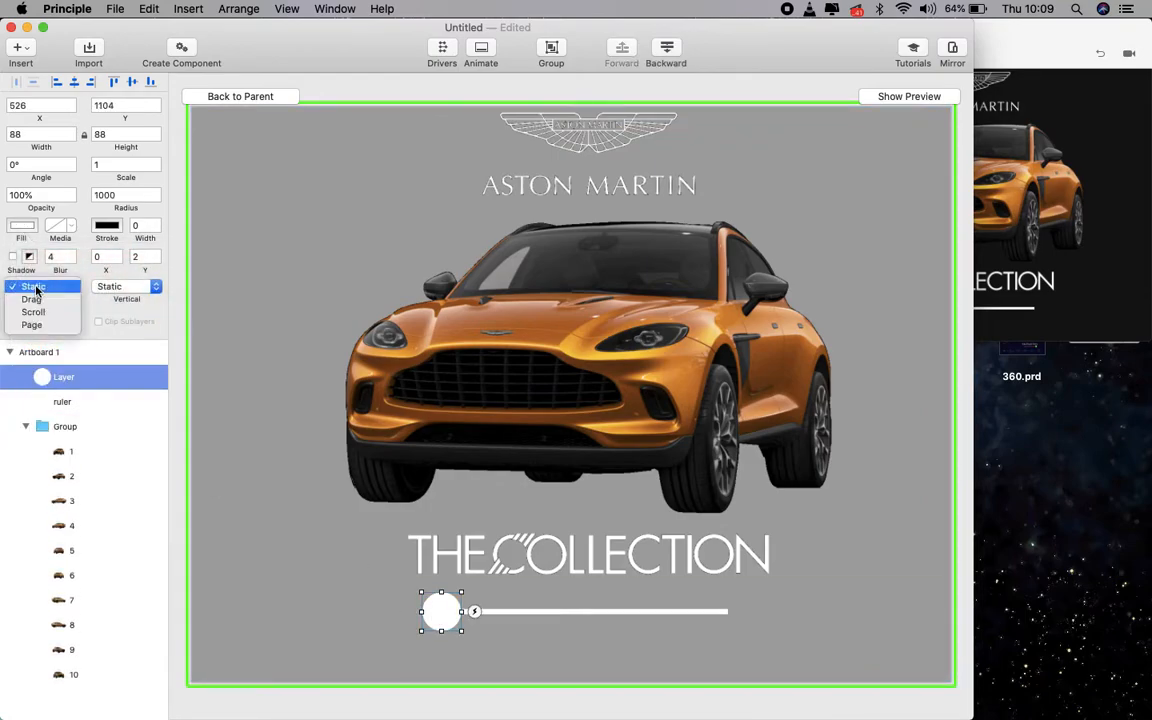
click(31, 299)
Step: Test sliding the white circle along the ruler in the preview
click(930, 323)
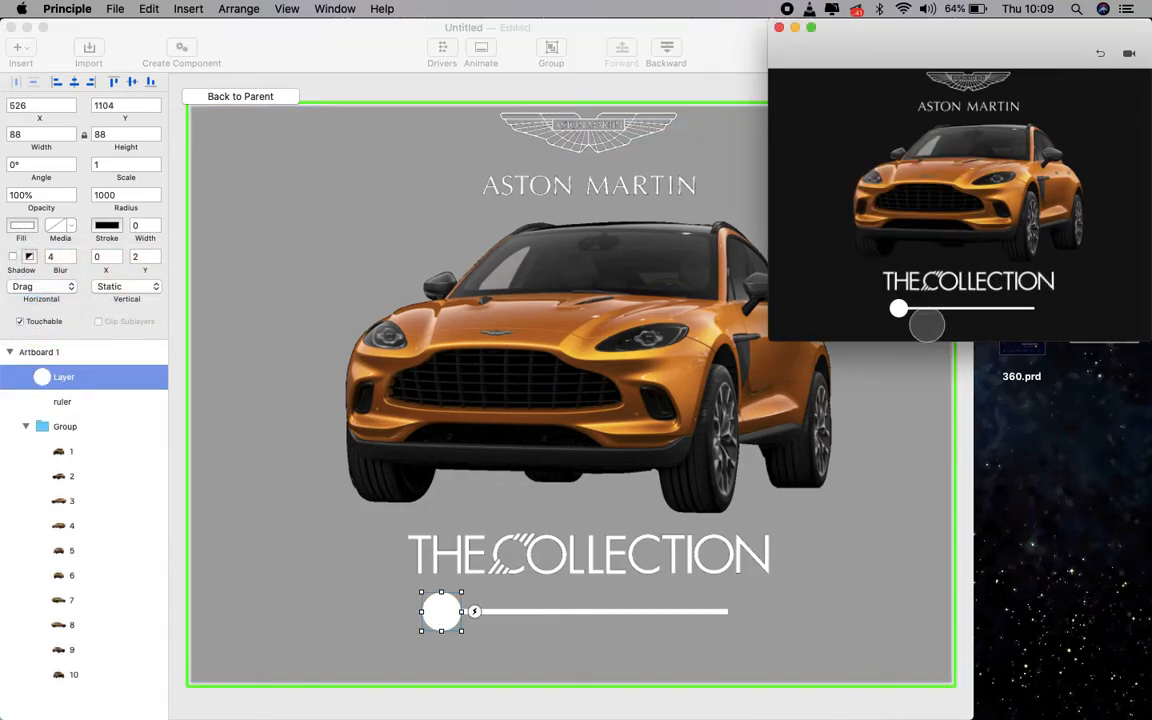
drag(898, 310, 978, 407)
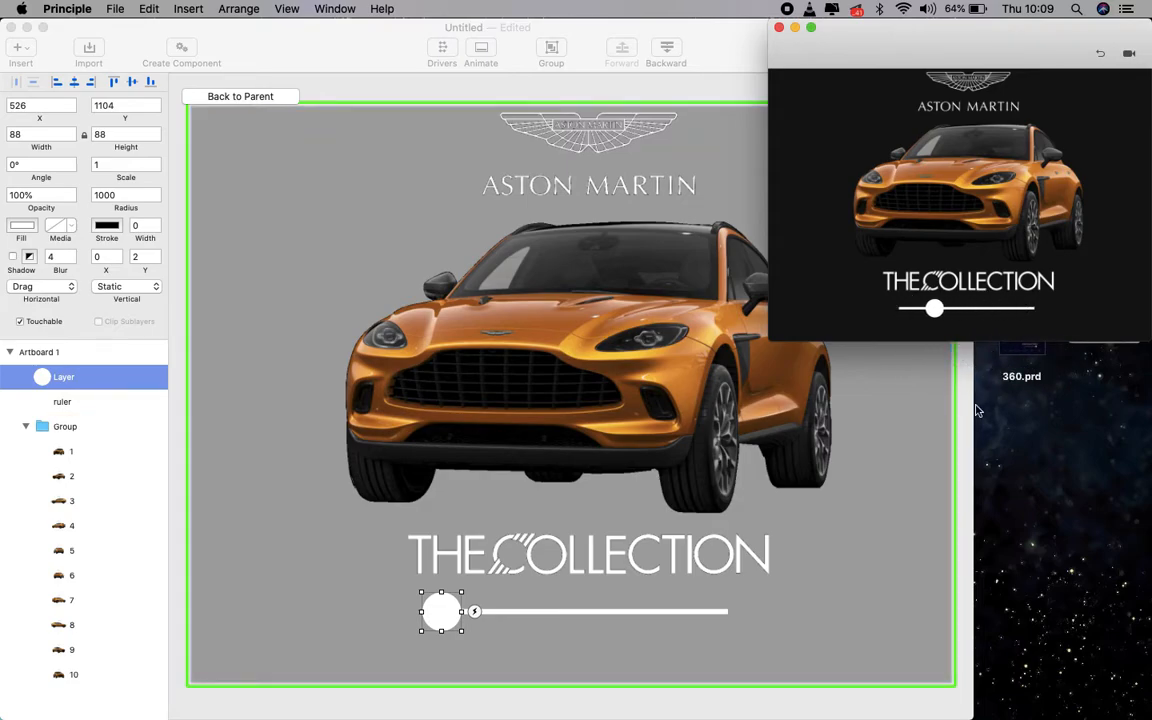
click(277, 215)
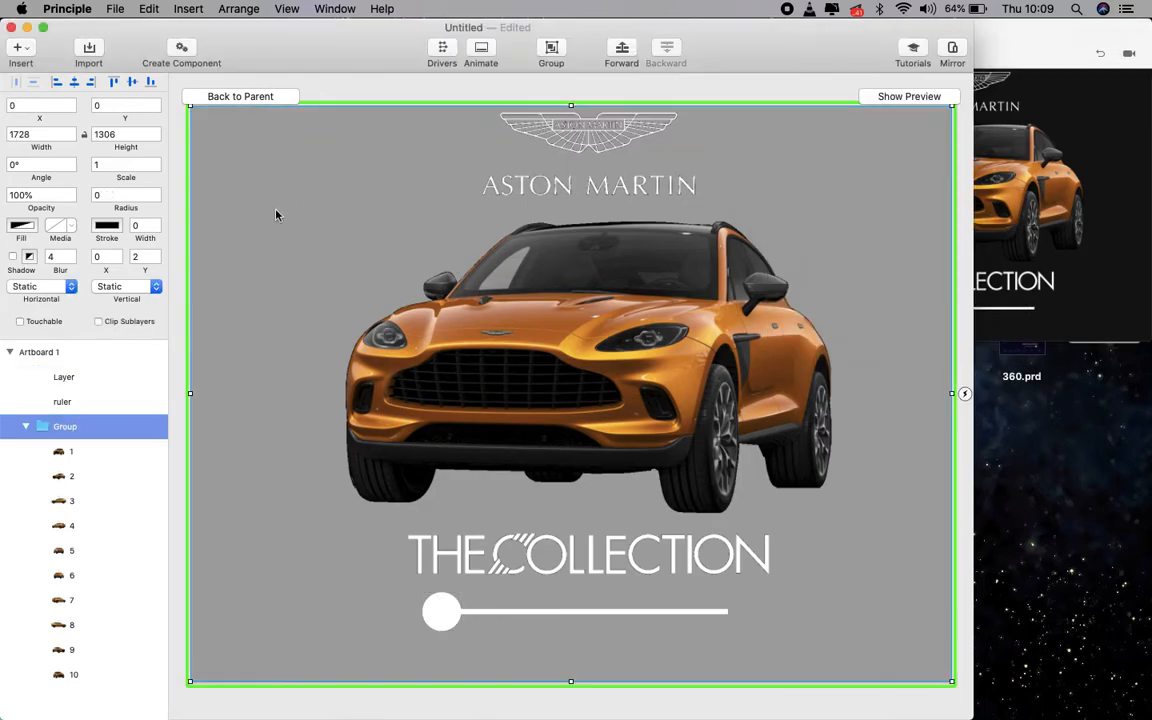
Step: Rename the white circle's layer as btn dragger
click(440, 614)
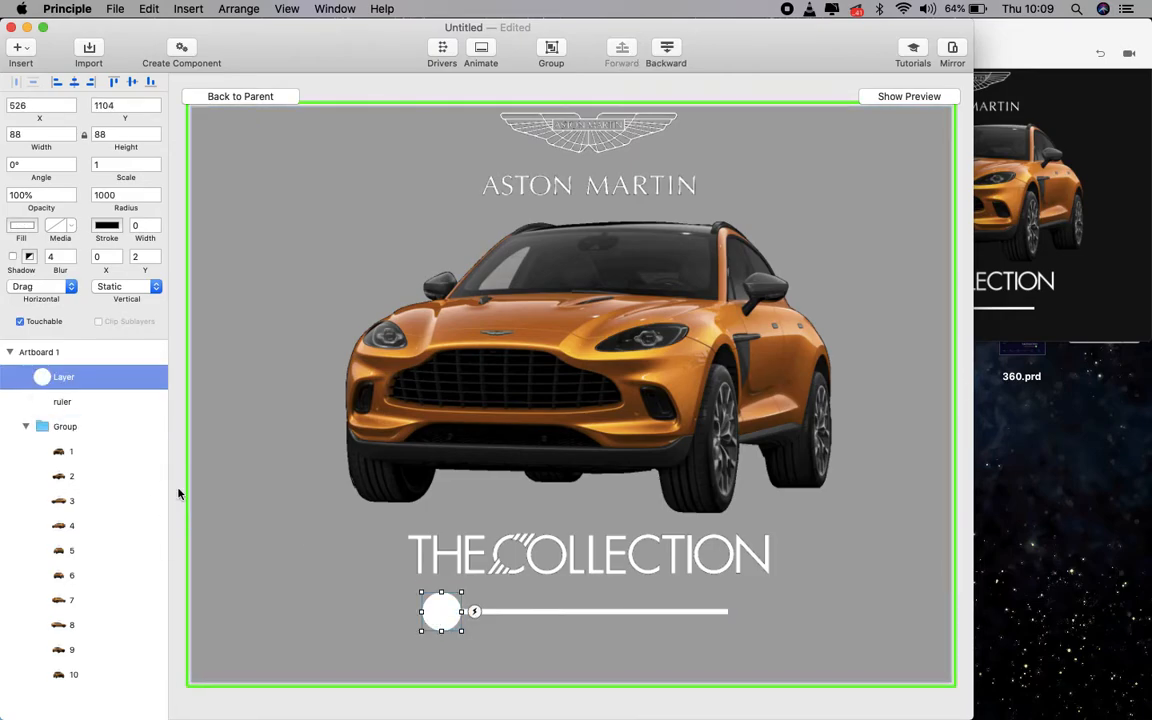
double_click(79, 376)
text(Dtn dragger)
key(Return)
click(463, 600)
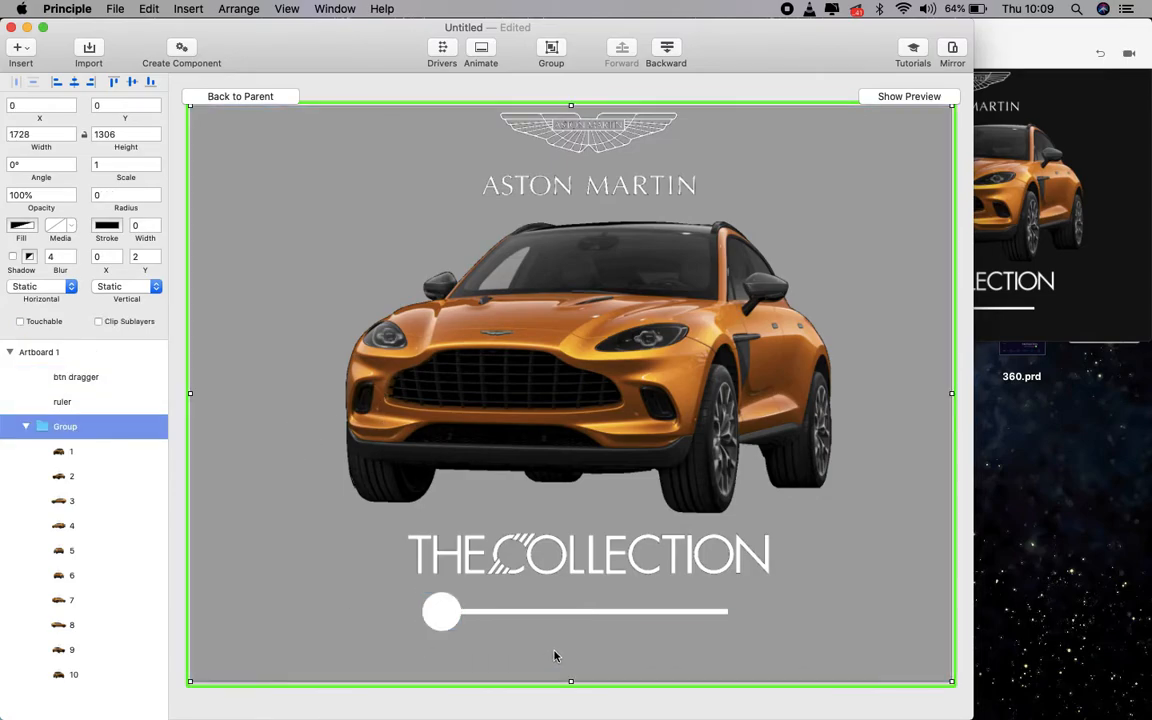
Step: Show the drivers for the btn dragger circle and place its Center X at 570, the start of the ruler
click(441, 615)
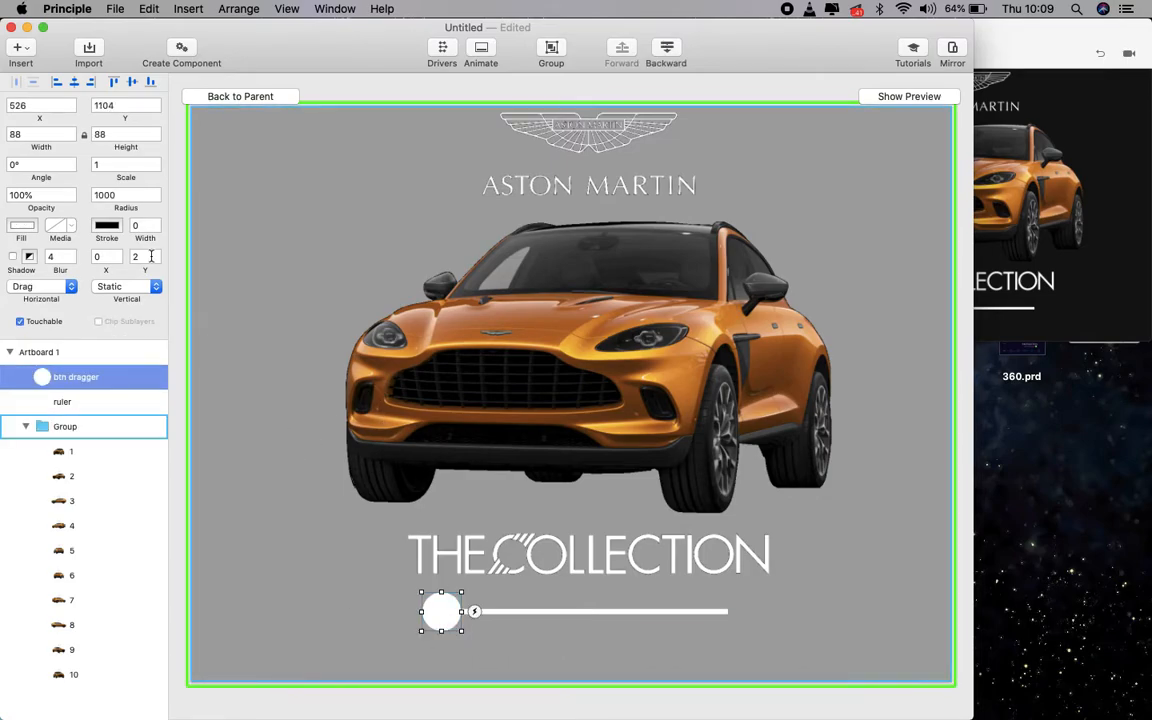
click(441, 52)
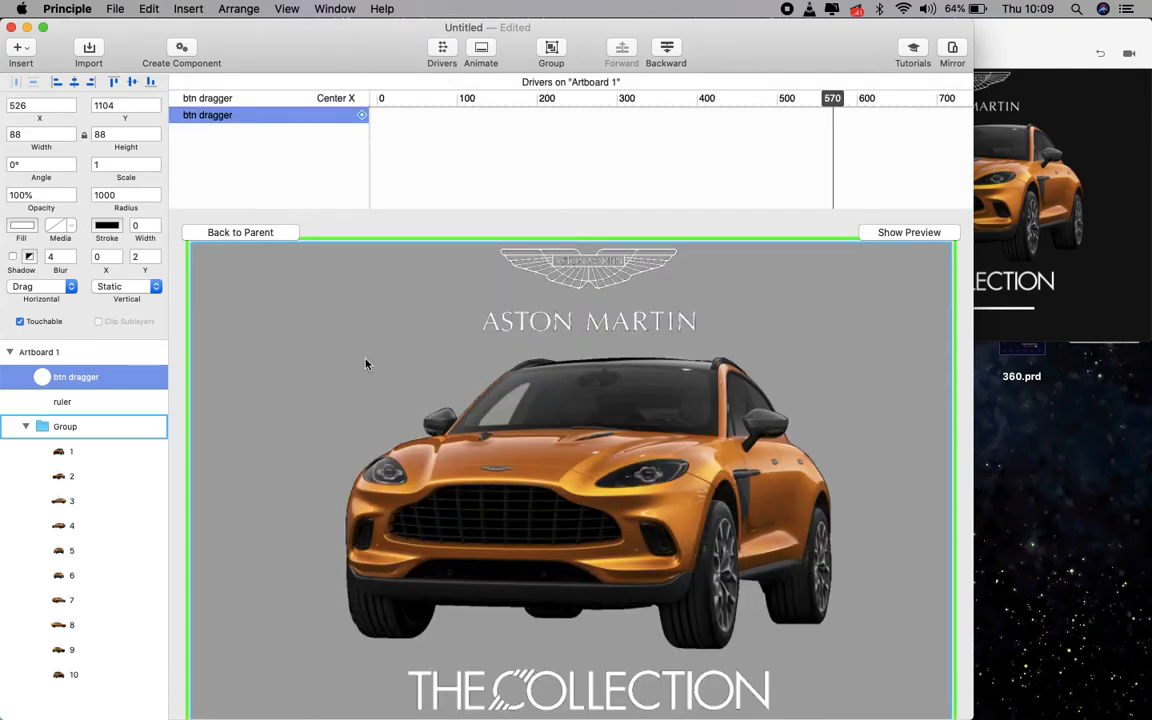
scroll(390, 383, down, 5)
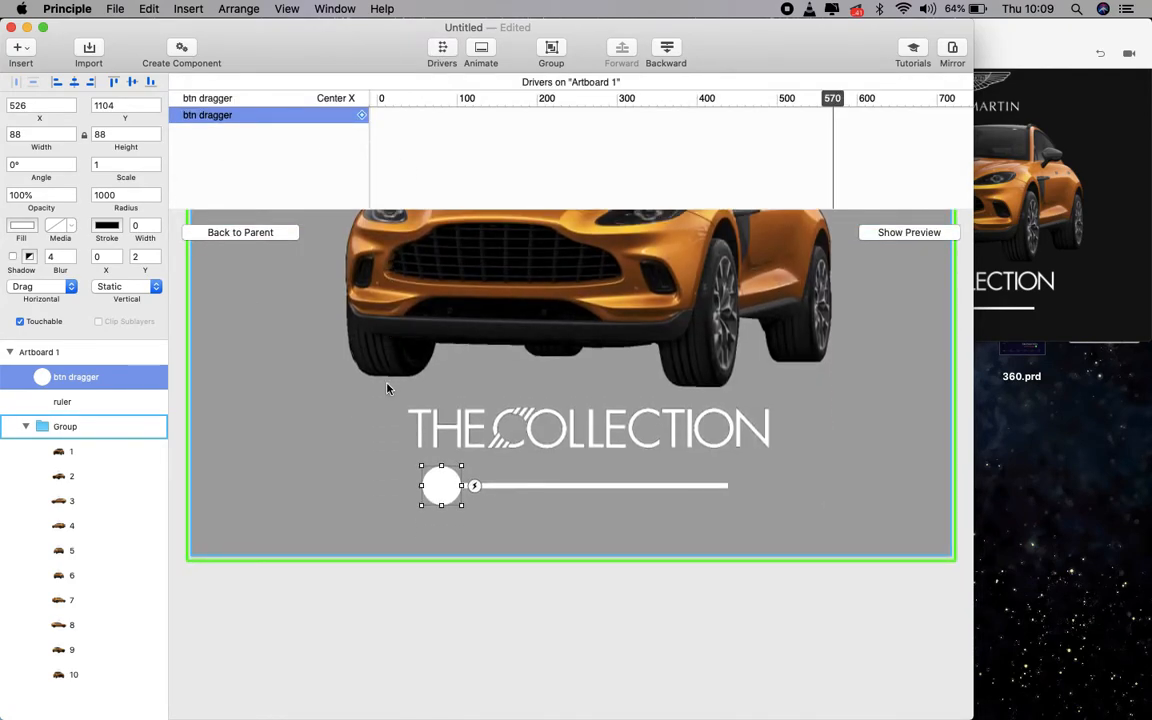
scroll(388, 388, up, 2)
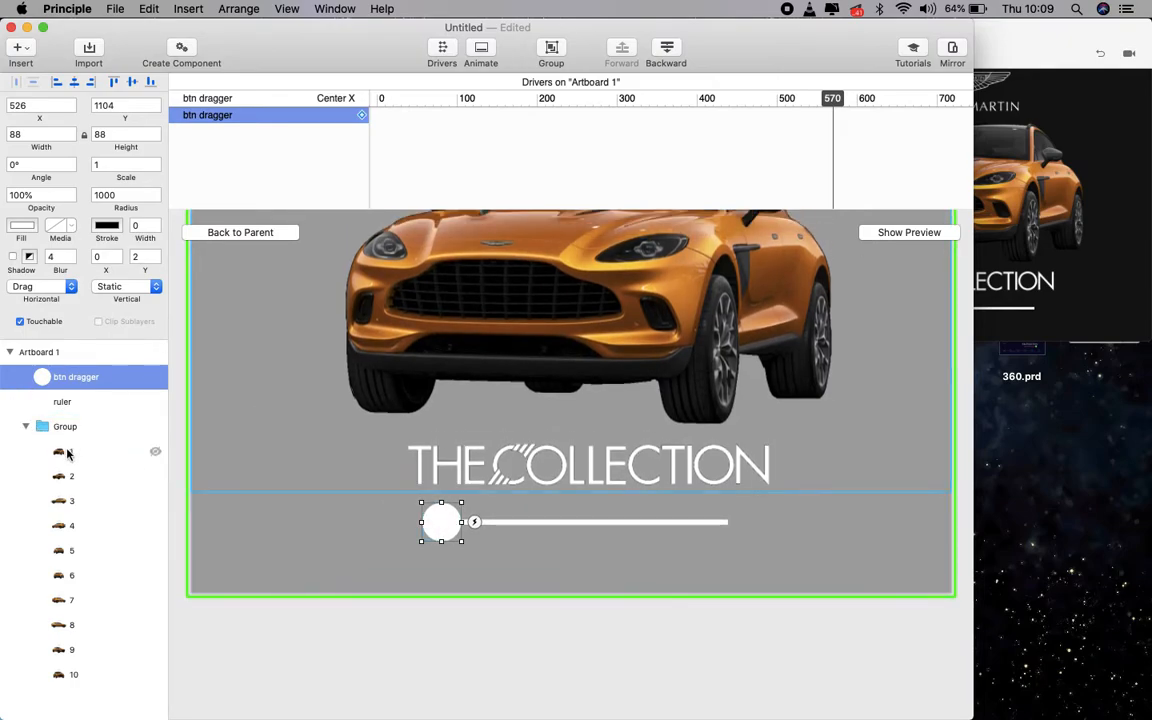
click(68, 454)
click(441, 524)
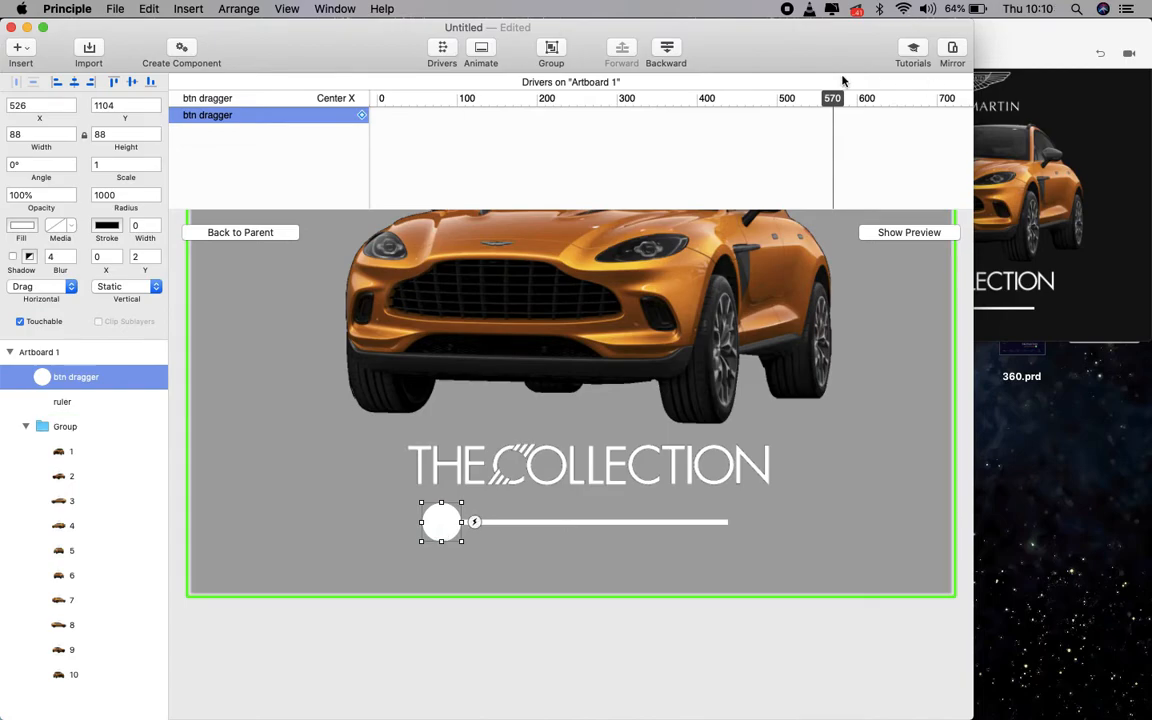
drag(704, 107, 830, 108)
scroll(676, 154, right, 10)
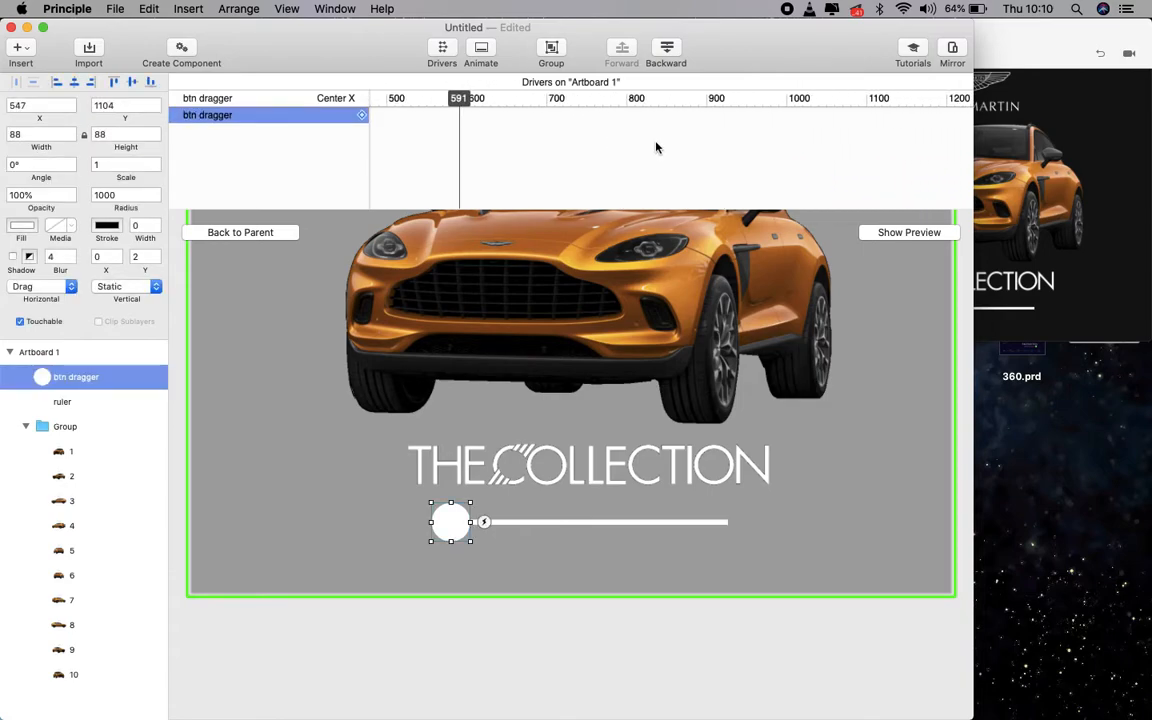
drag(455, 522, 436, 530)
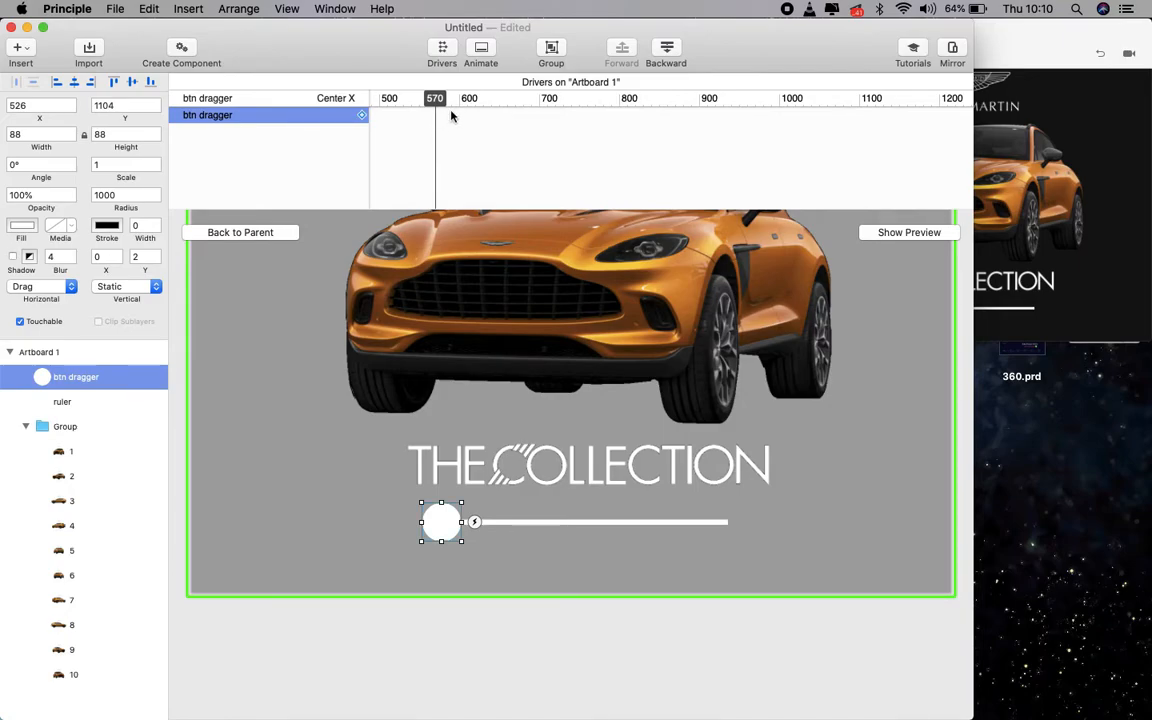
Step: Round the ruler's ends by setting its radius to 34
click(626, 523)
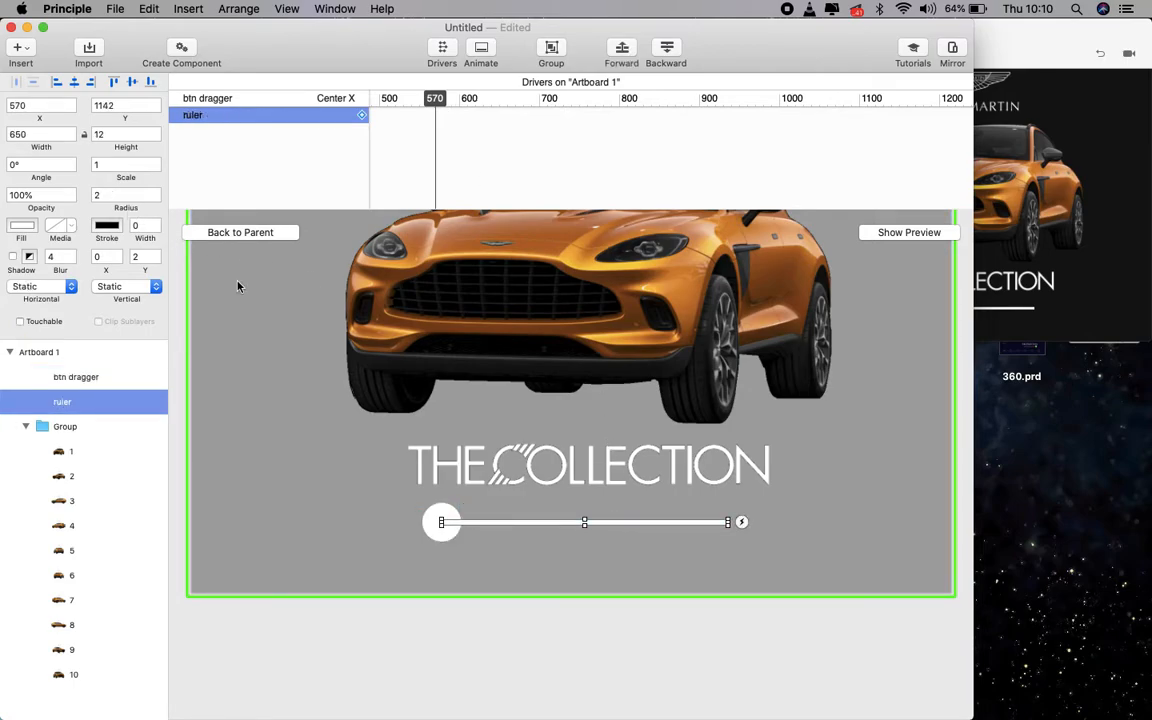
click(613, 544)
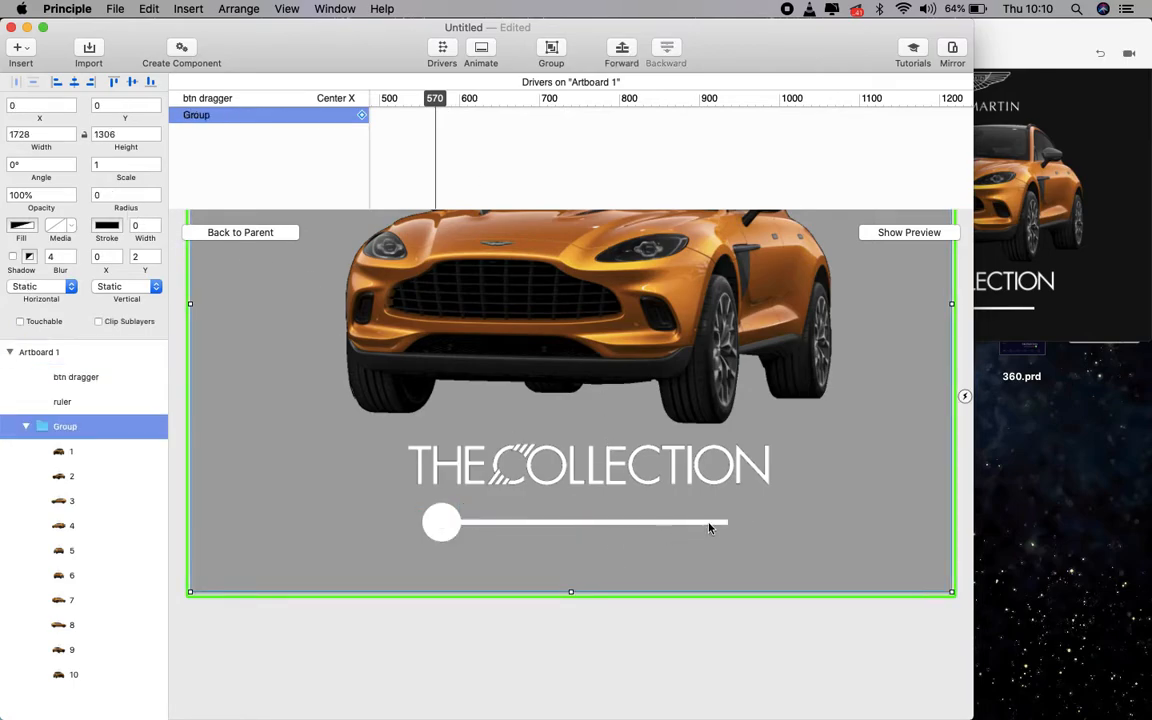
click(648, 523)
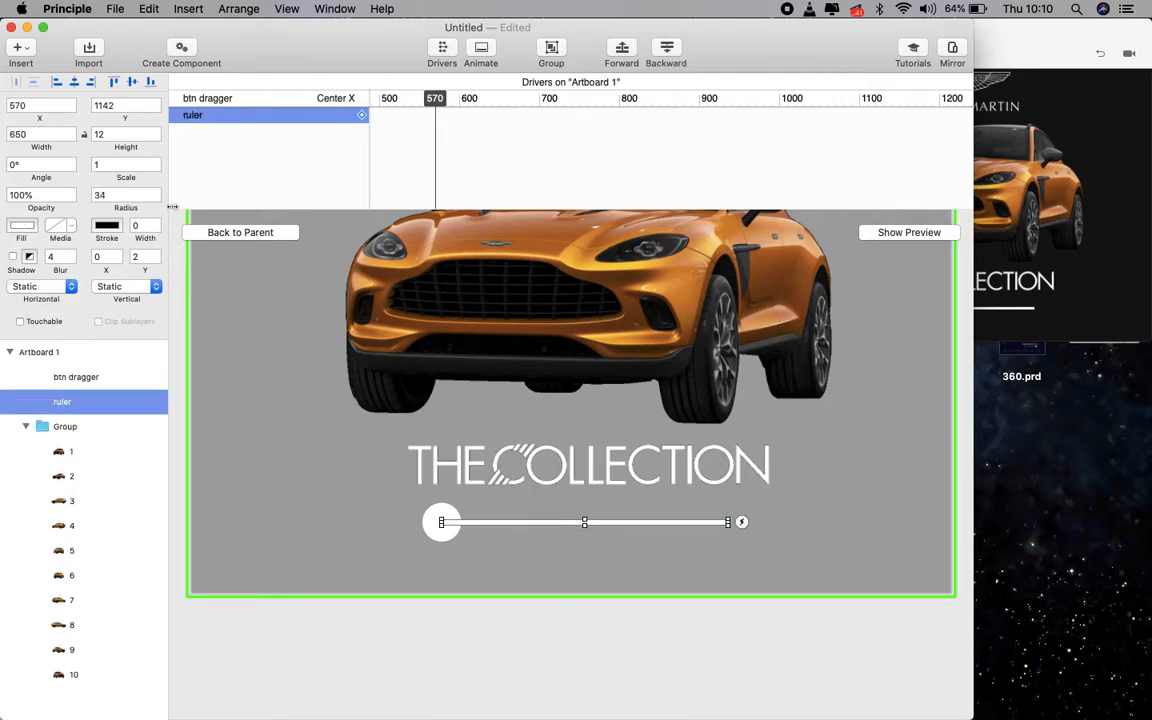
click(757, 540)
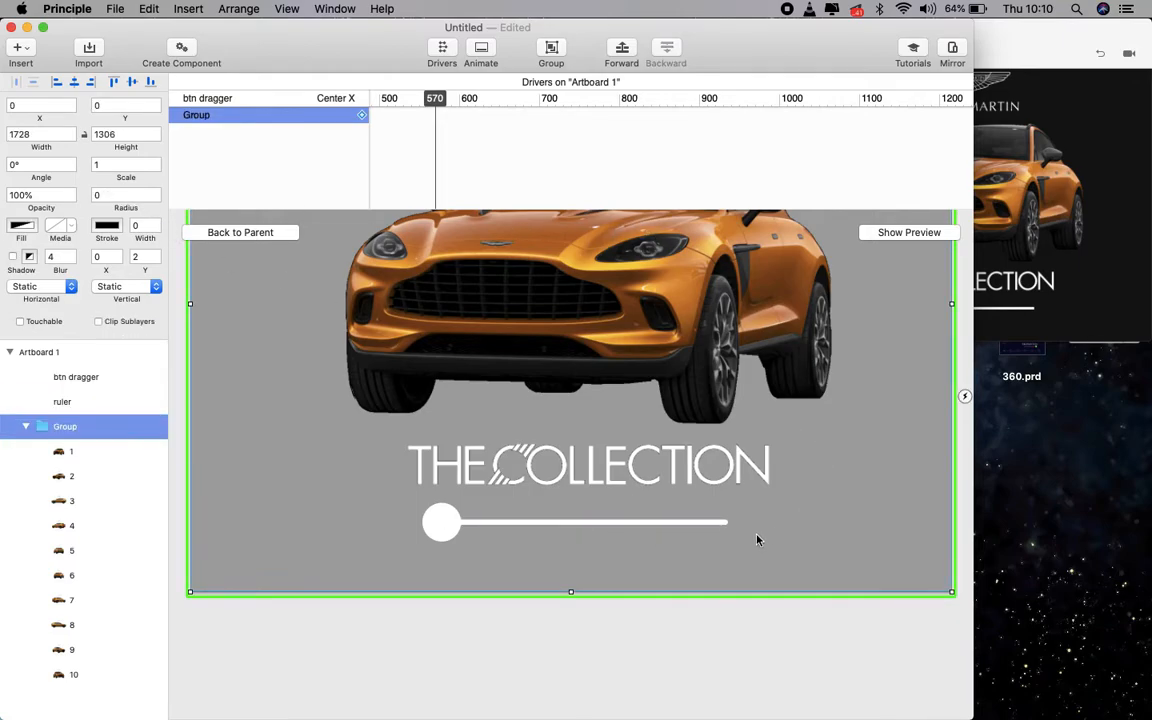
click(676, 524)
Step: Add an Opacity driver to image 1, with keyframes at 570 and 630 of the btn dragger's Center X
click(439, 523)
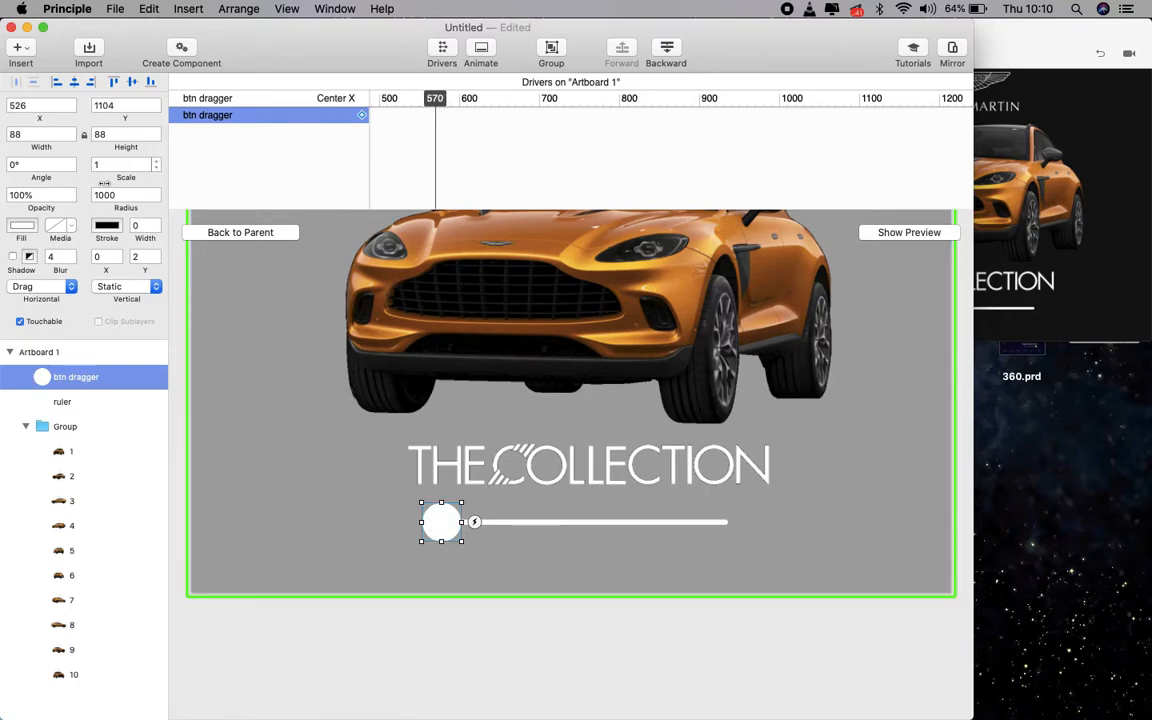
click(68, 452)
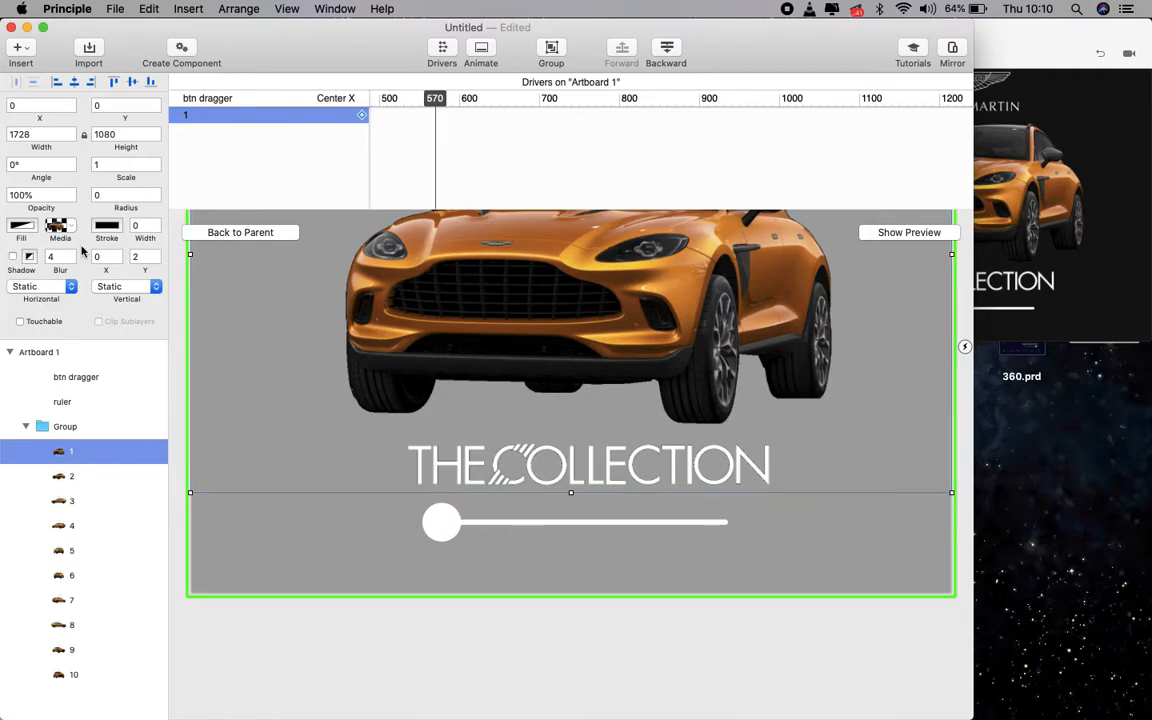
click(361, 116)
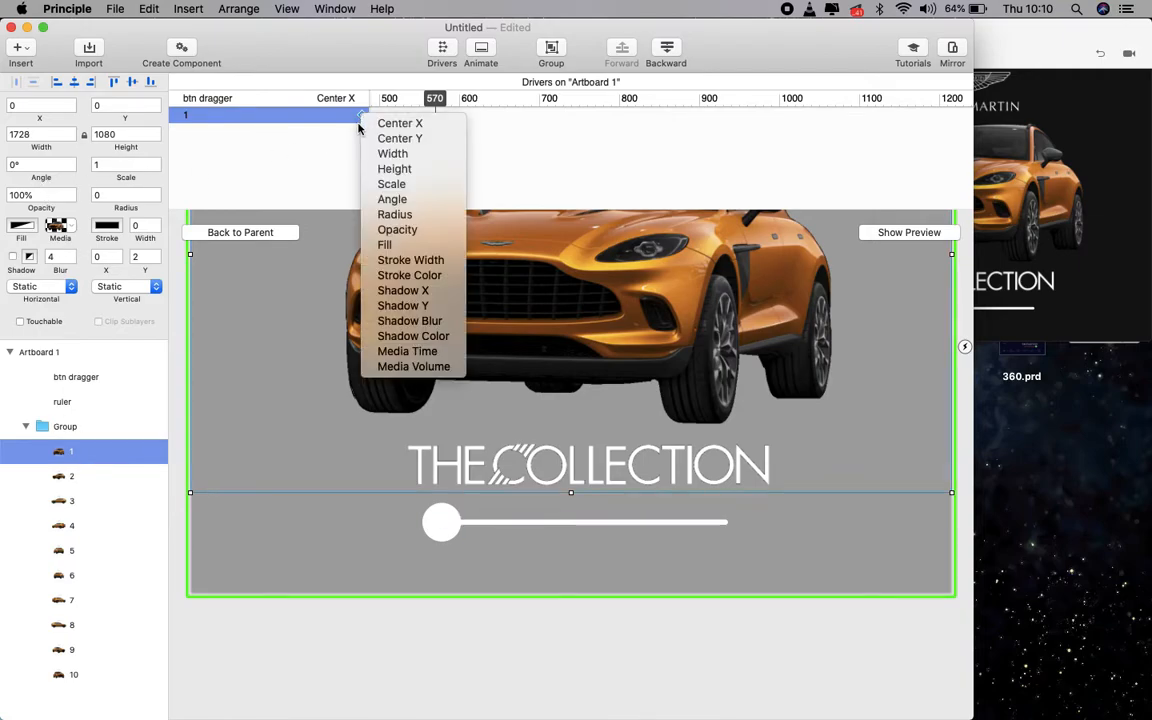
click(417, 232)
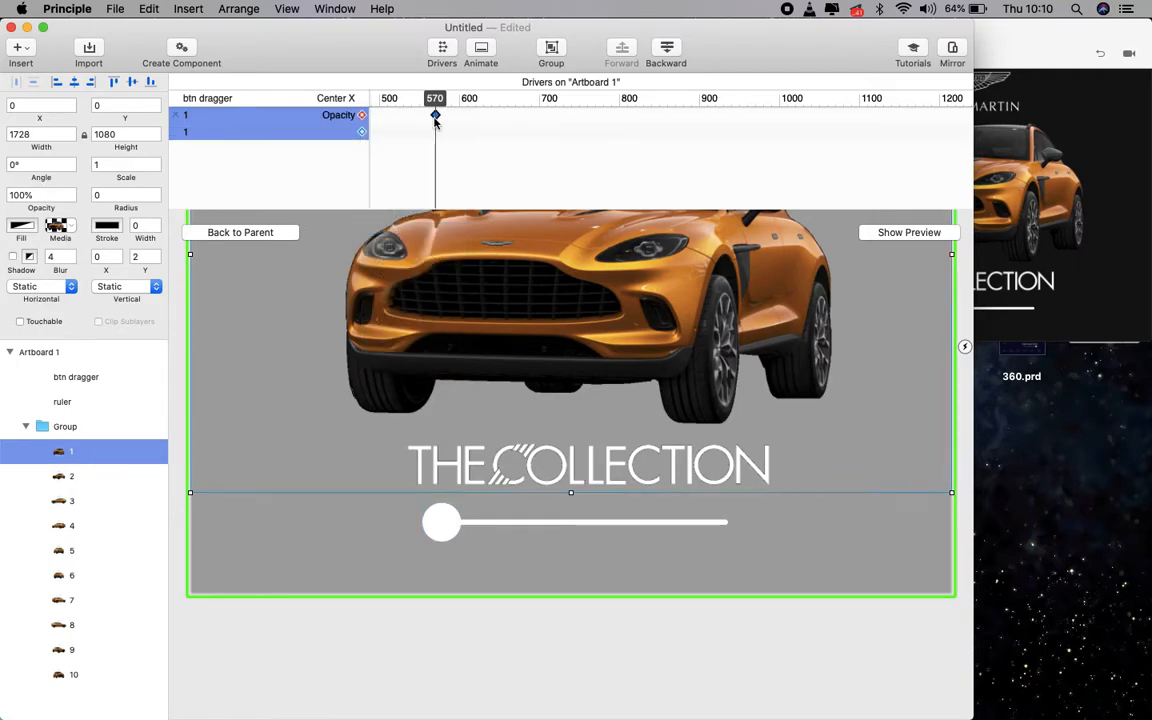
drag(437, 99, 483, 108)
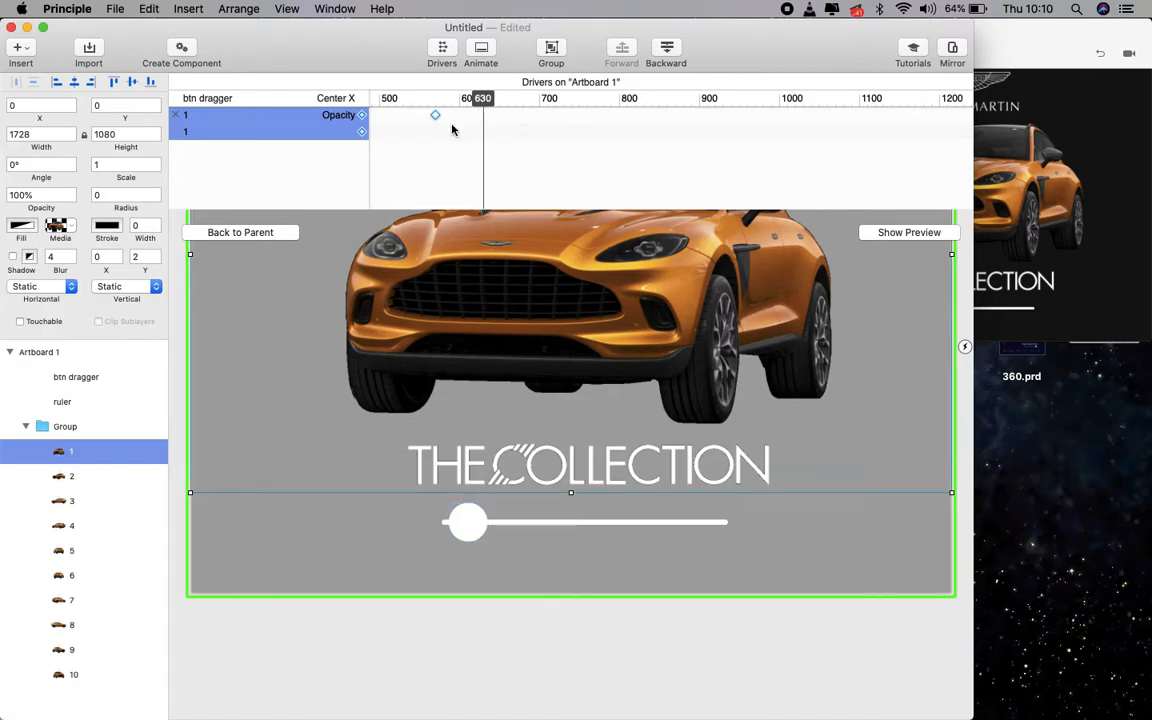
click(362, 115)
mouse_move(484, 108)
mouse_down()
mouse_move(432, 110)
mouse_move(483, 125)
mouse_up()
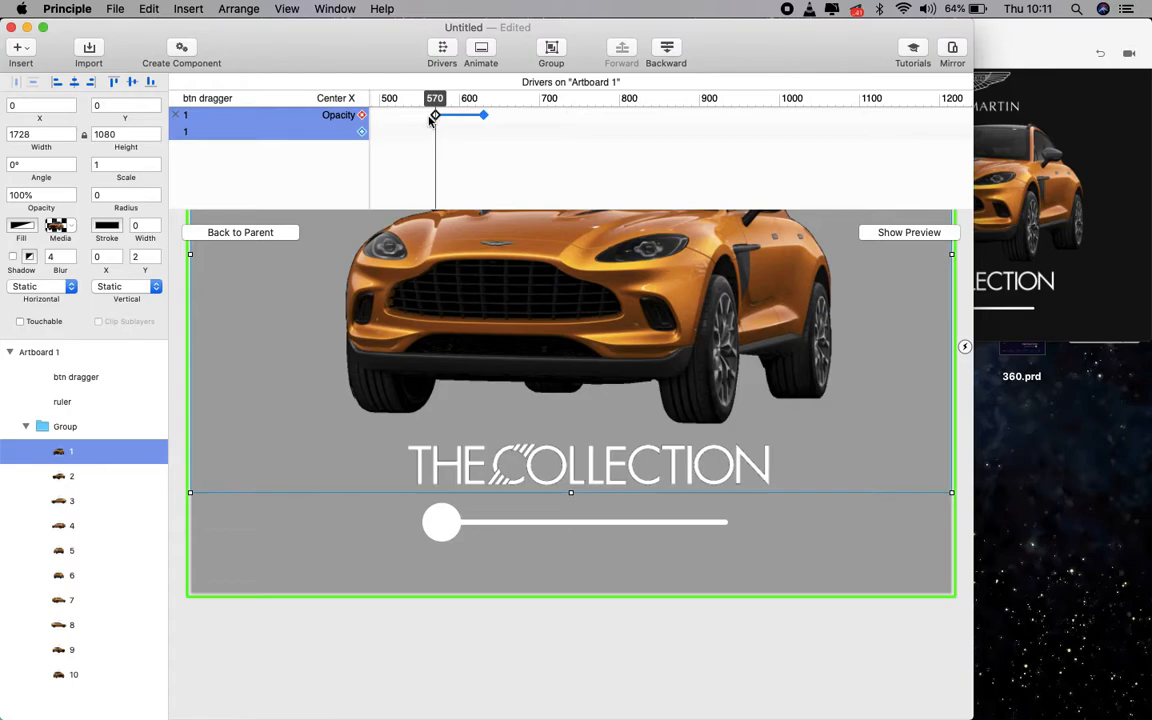
Step: Set image 1's opacity to 0% at the 630 keyframe
click(44, 196)
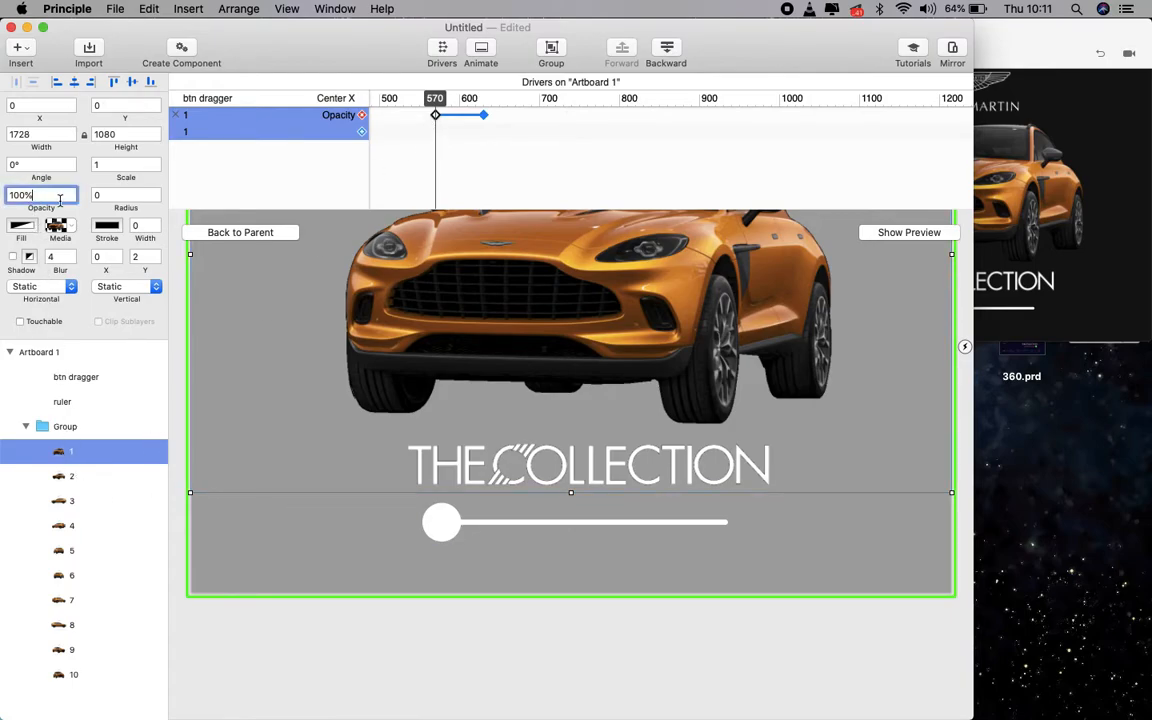
drag(436, 118, 483, 120)
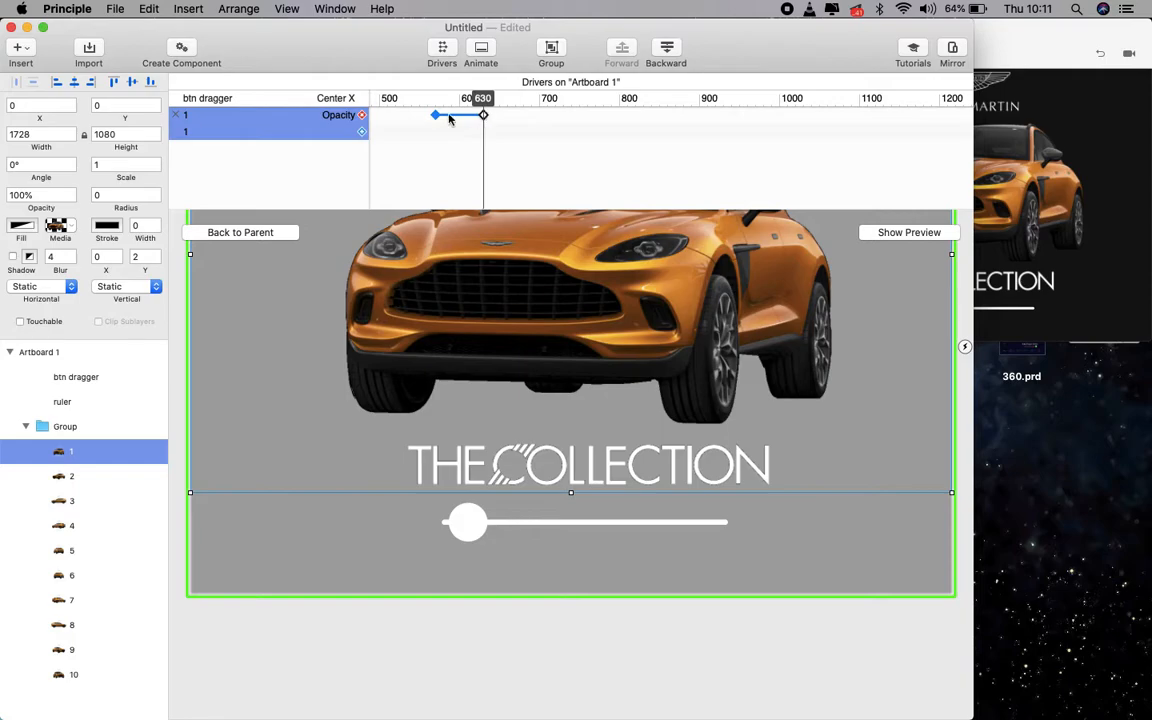
drag(36, 195, 2, 188)
text(0)
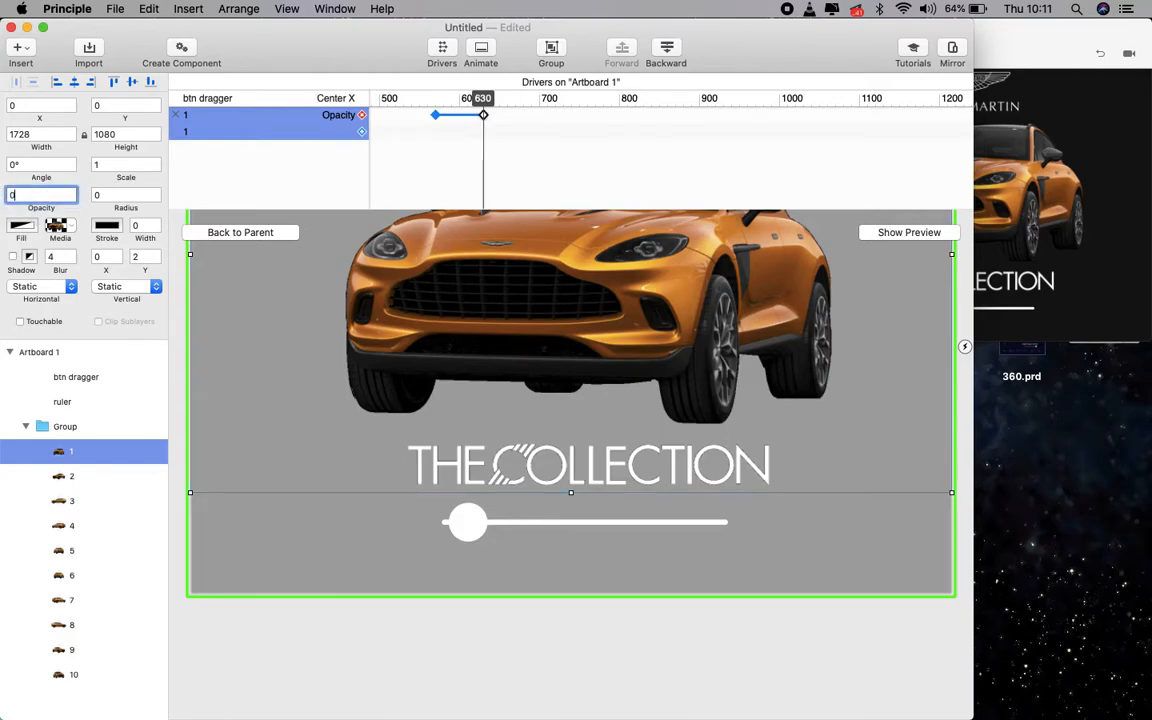
key(Return)
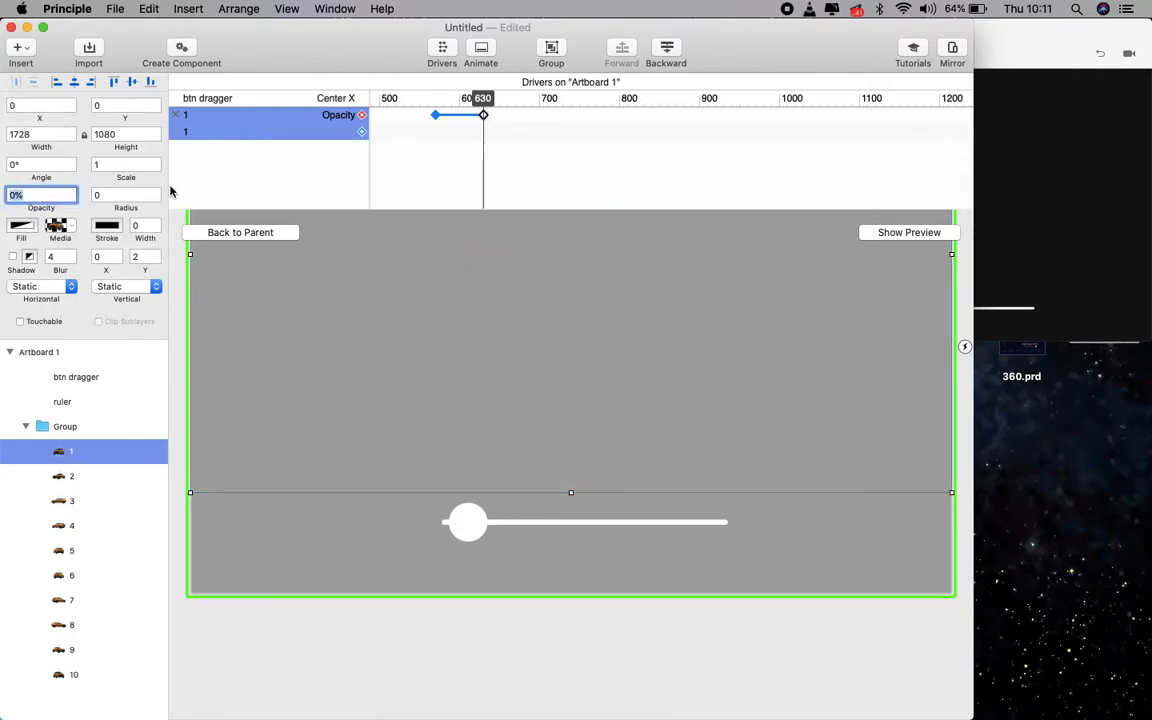
Step: Add an Opacity driver to image 2 at 630 and set its opacity there to 100%
click(85, 479)
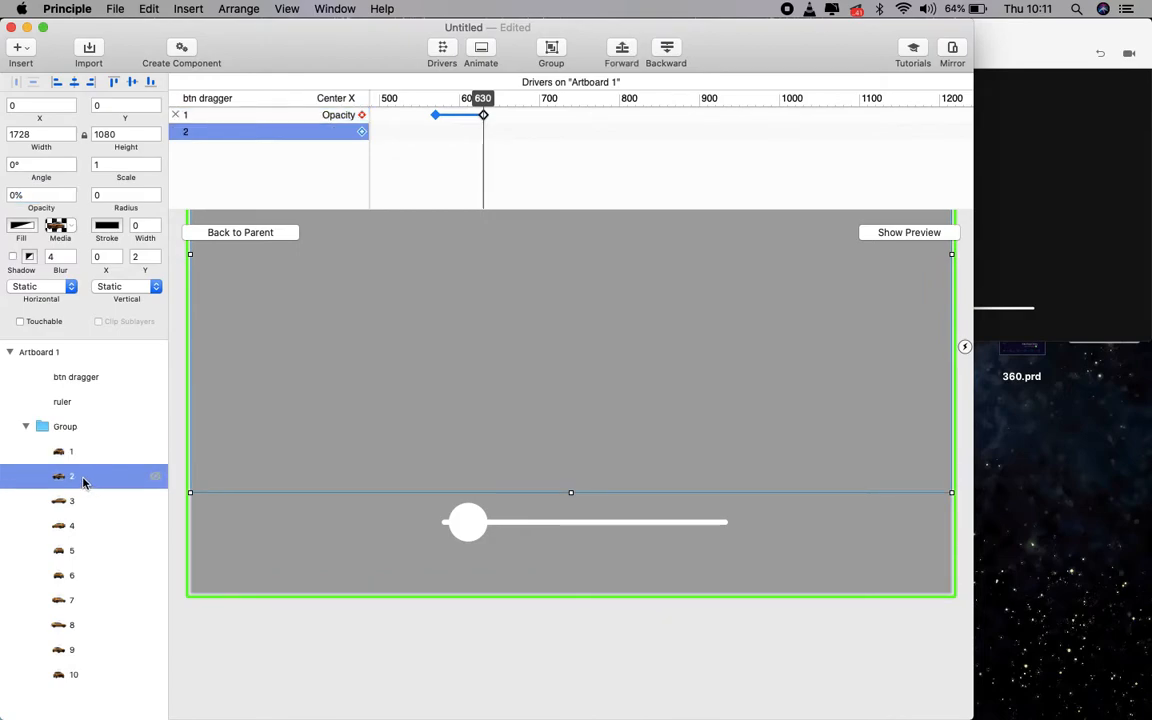
click(364, 134)
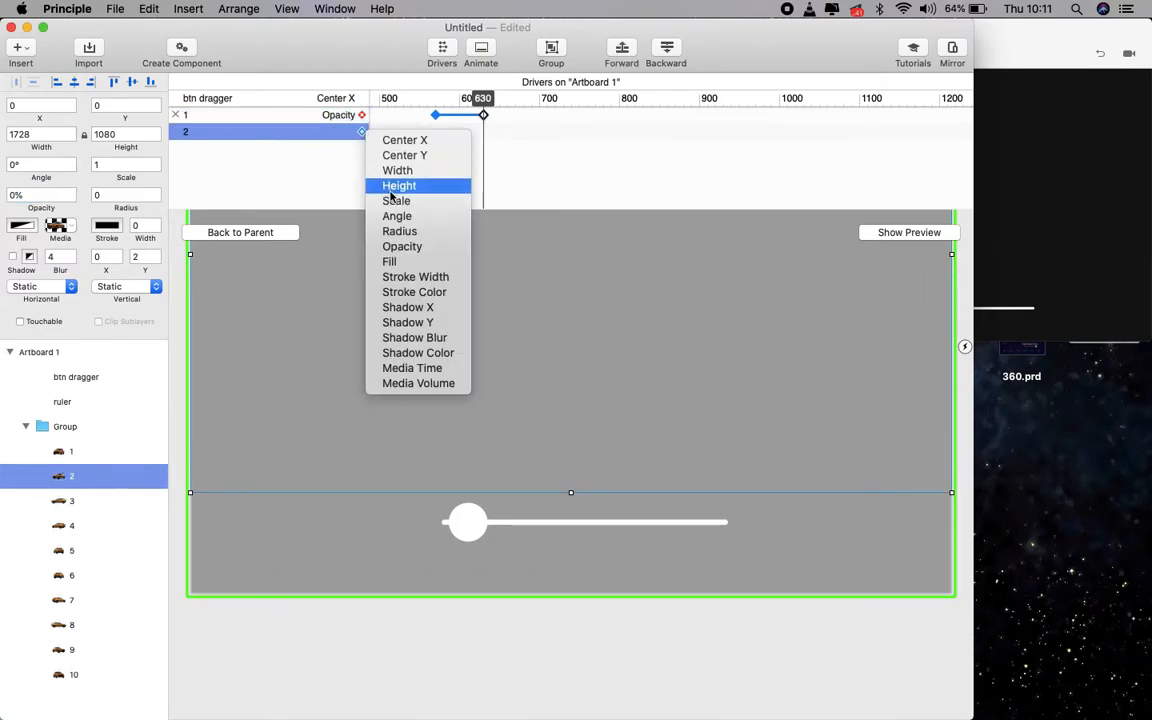
click(407, 249)
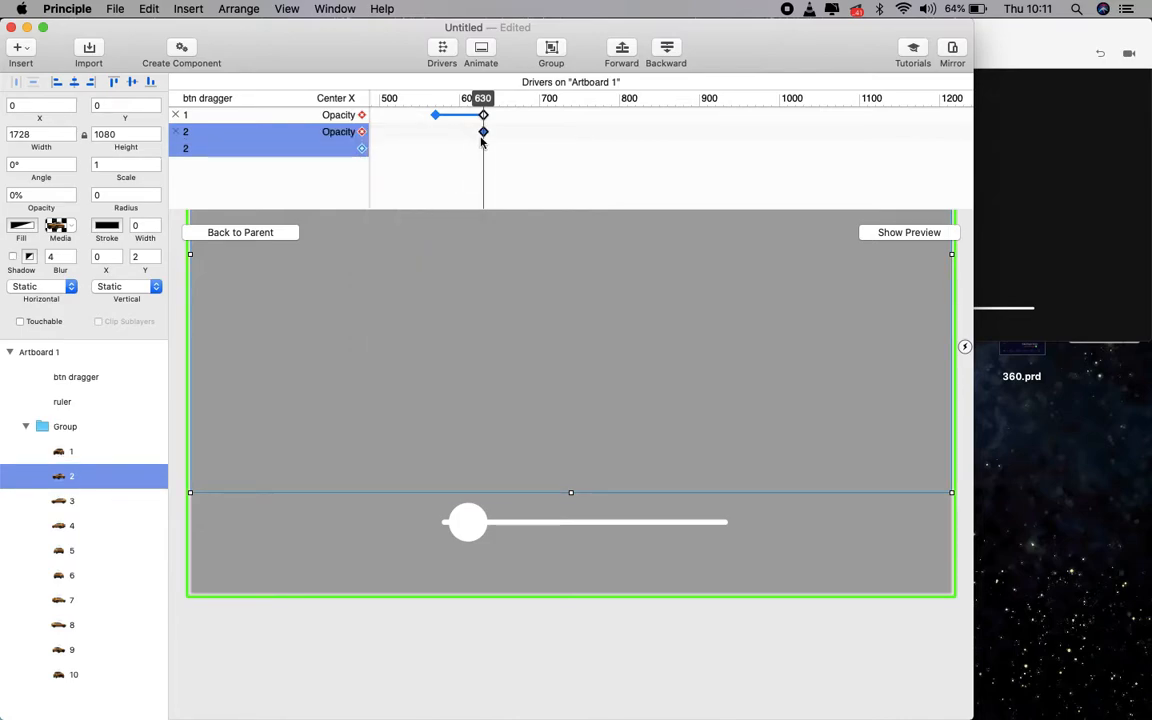
click(37, 197)
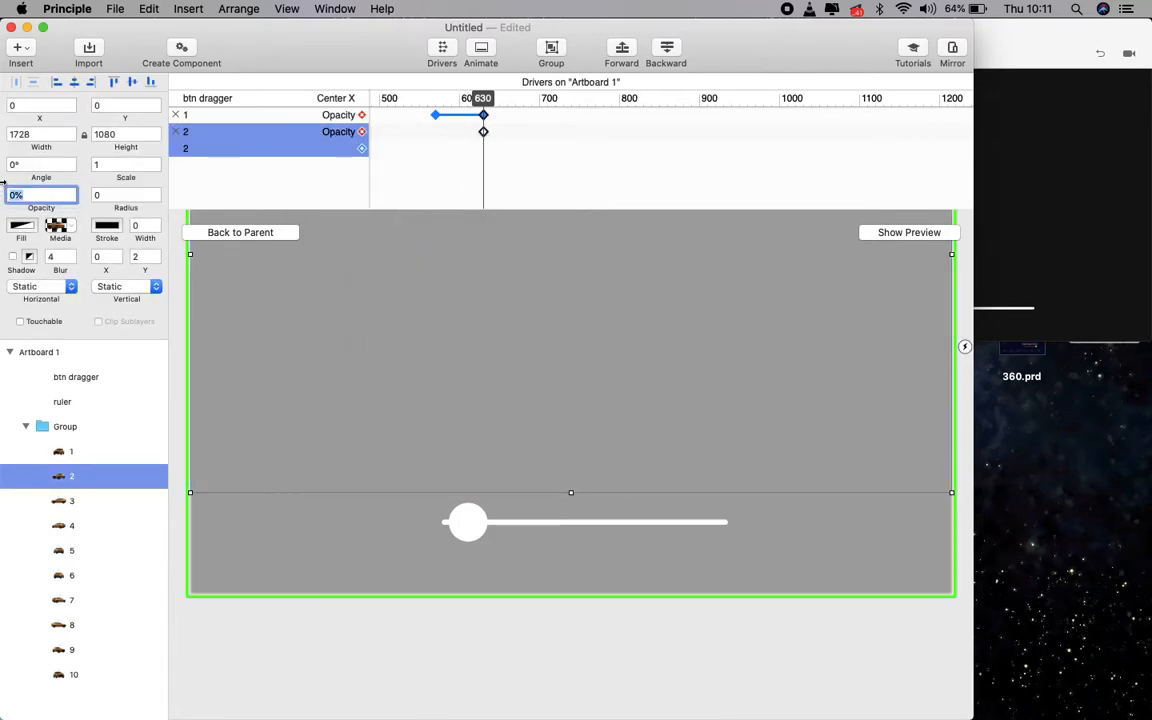
key(Return)
Step: Add a keyframe at 690 to image 2's Opacity driver and set the opacity there to 0%
mouse_move(483, 97)
mouse_down()
mouse_move(437, 97)
mouse_move(484, 98)
mouse_up()
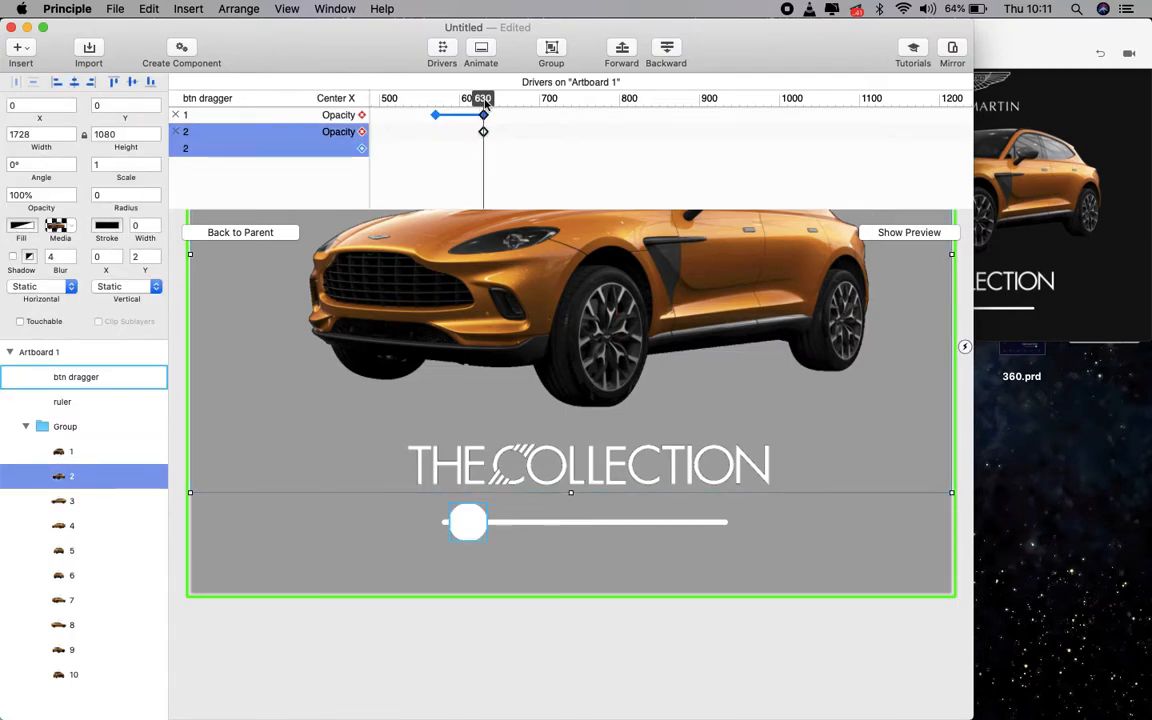
drag(483, 103, 532, 116)
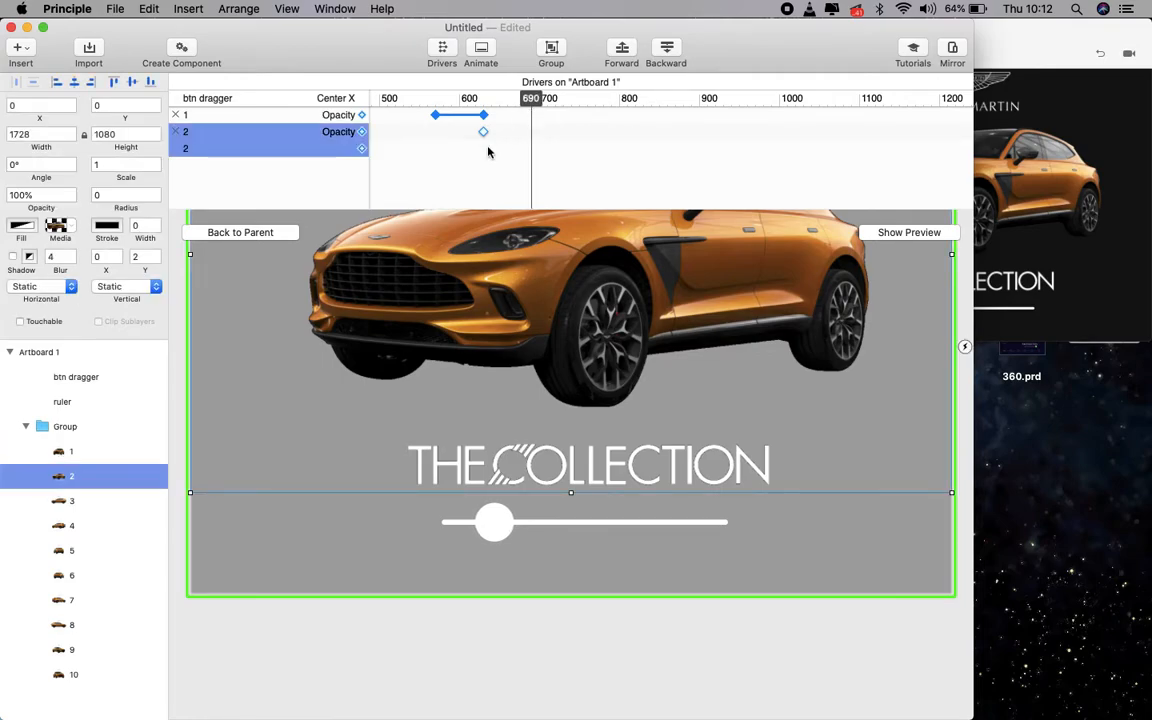
click(362, 133)
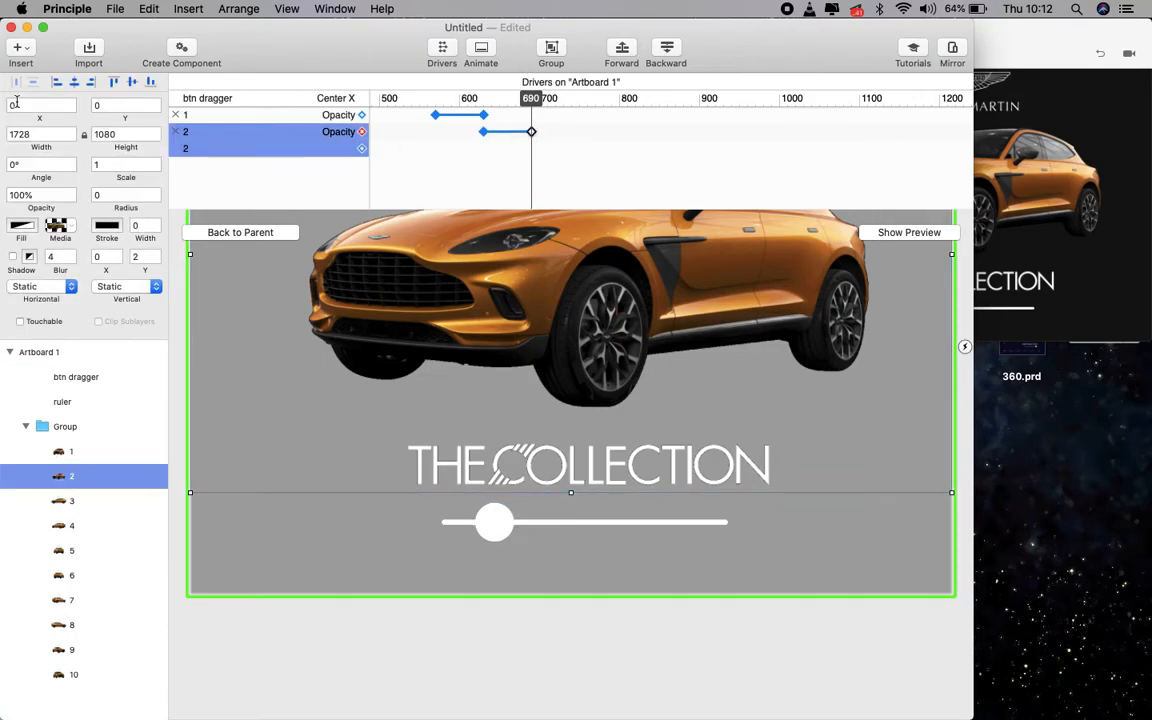
click(49, 196)
text(0)
key(Return)
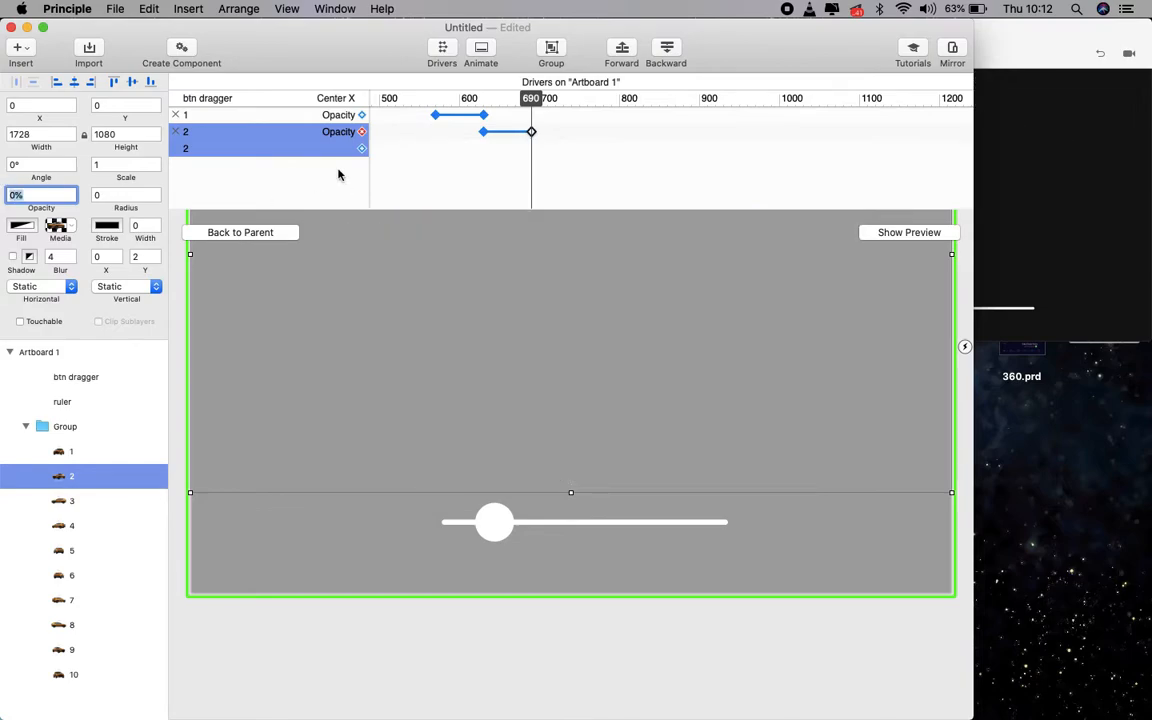
Step: Calculate 690+60 in Spotlight to find the next keyframe position
key(super+space)
text(690+60)
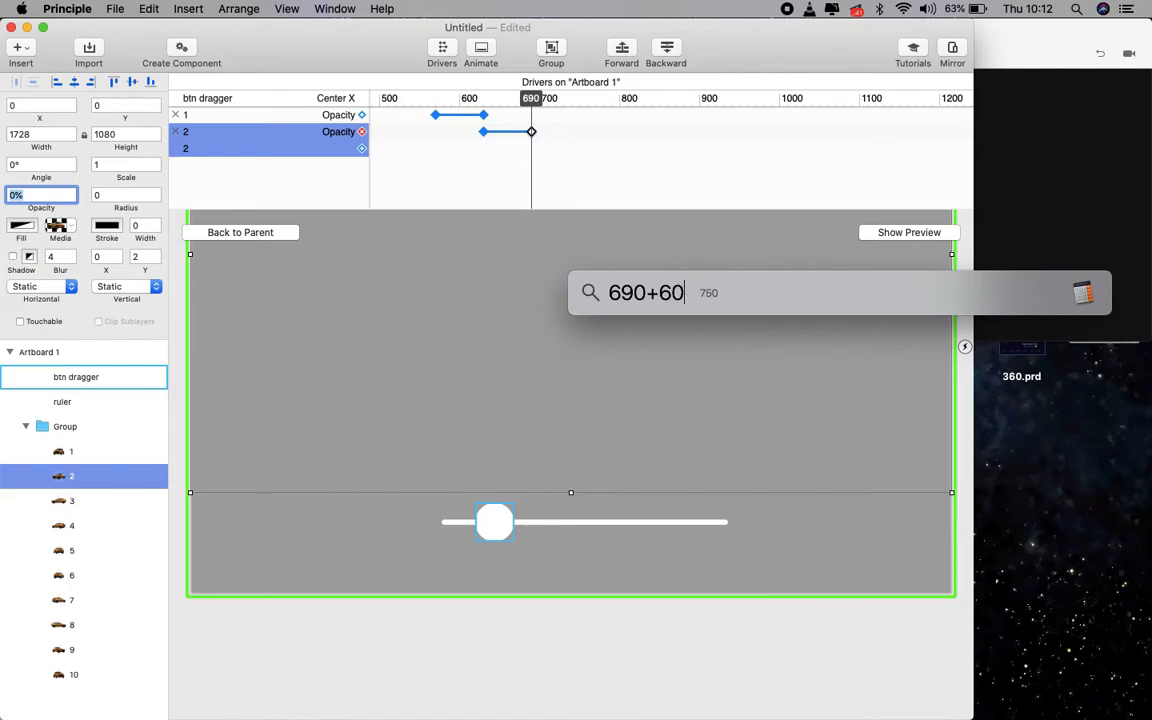
key(Escape)
key(Escape)
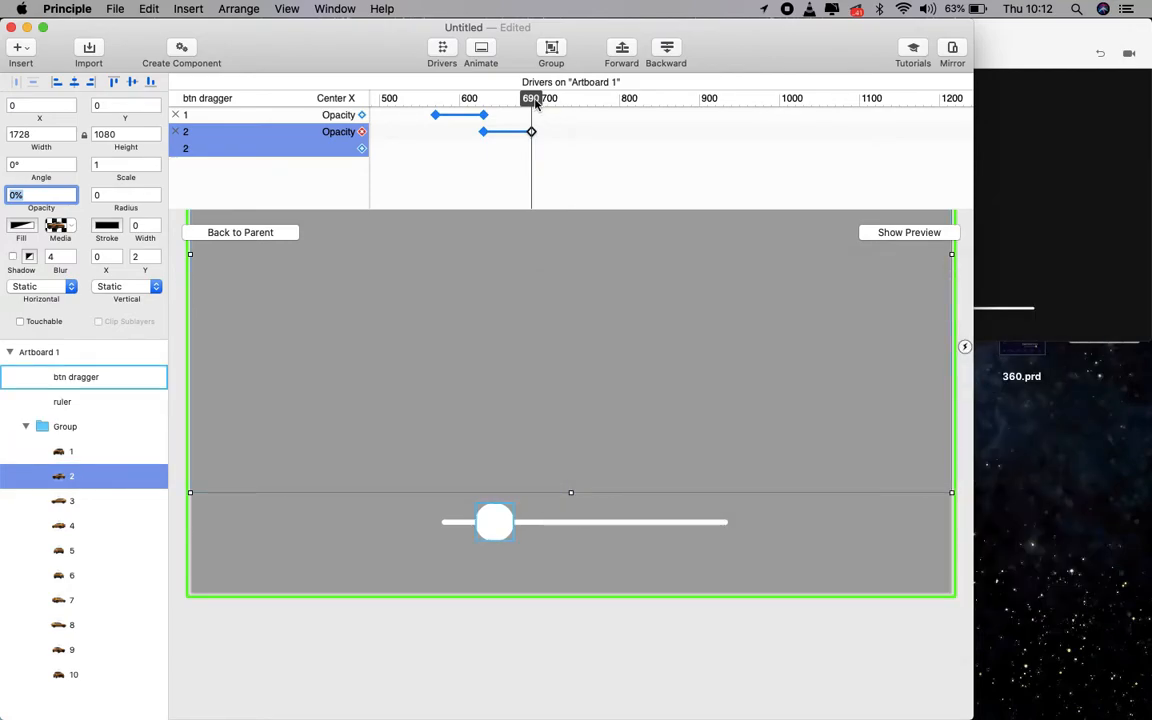
Step: Add an Opacity driver to image 3 at 690 and set its opacity there to 100%
click(532, 132)
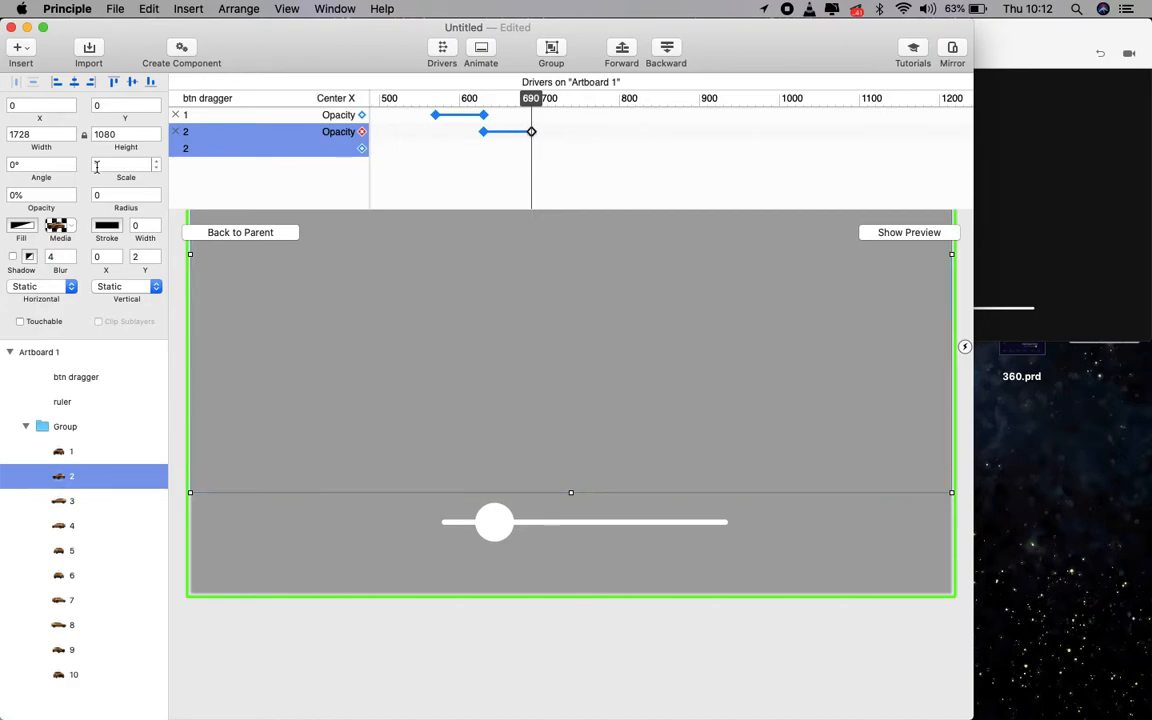
click(90, 501)
click(362, 148)
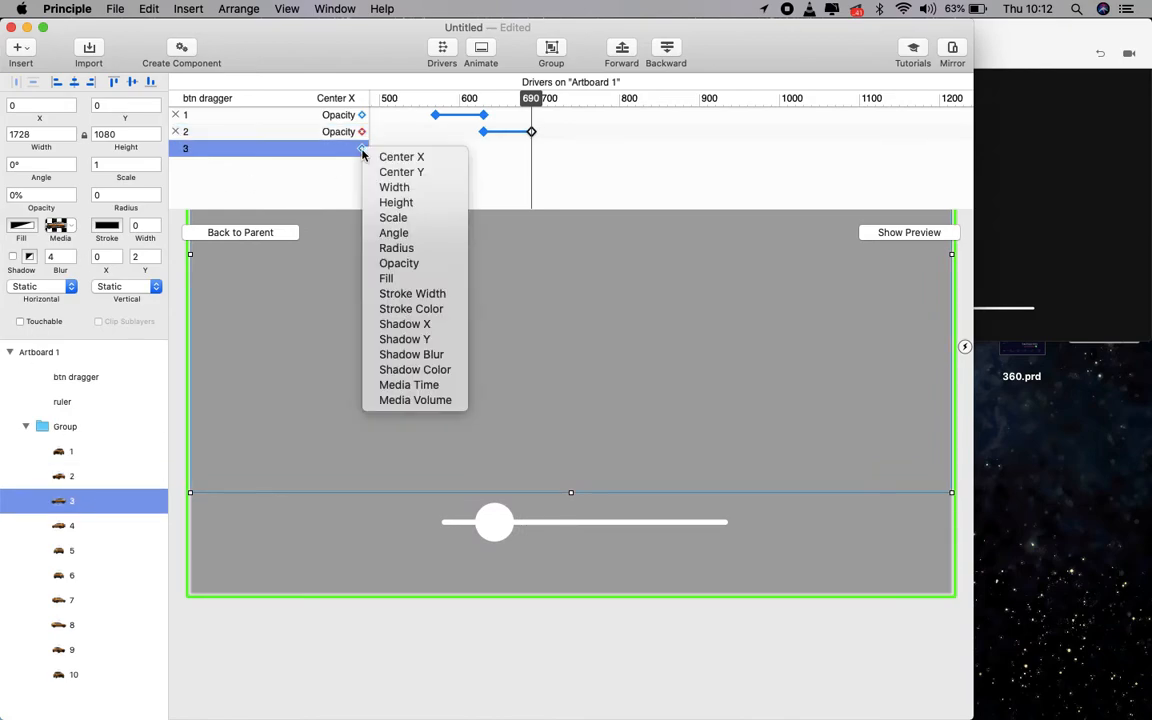
click(386, 264)
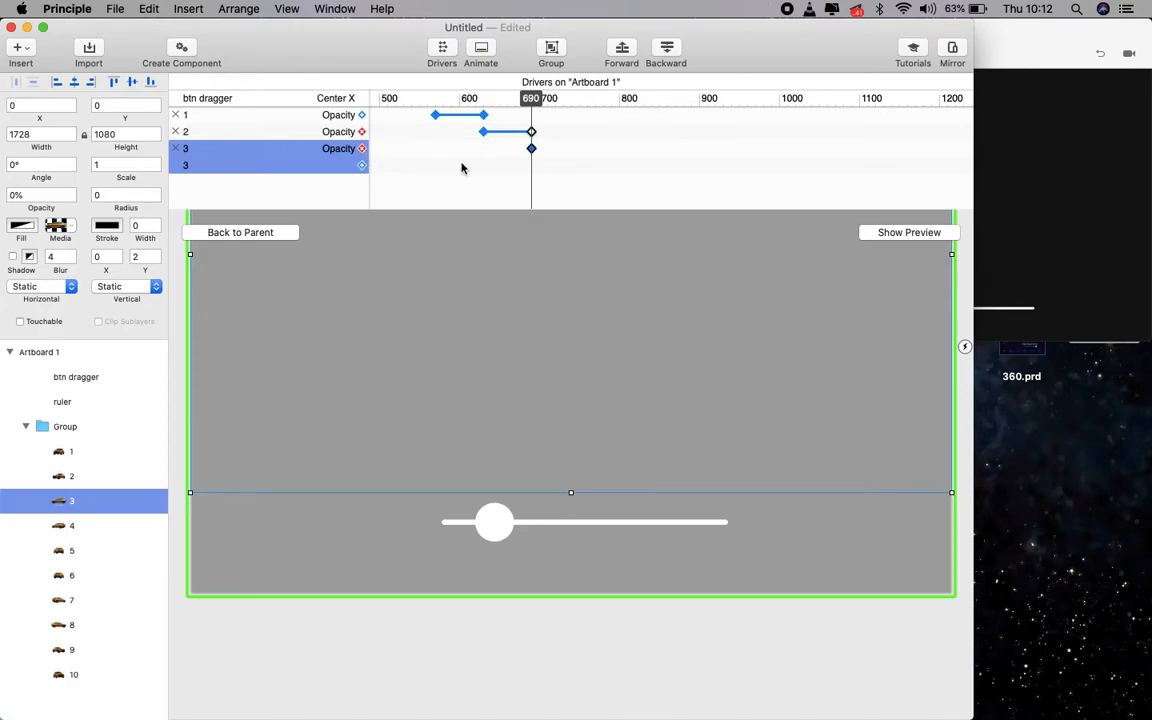
click(38, 194)
text(100)
key(Return)
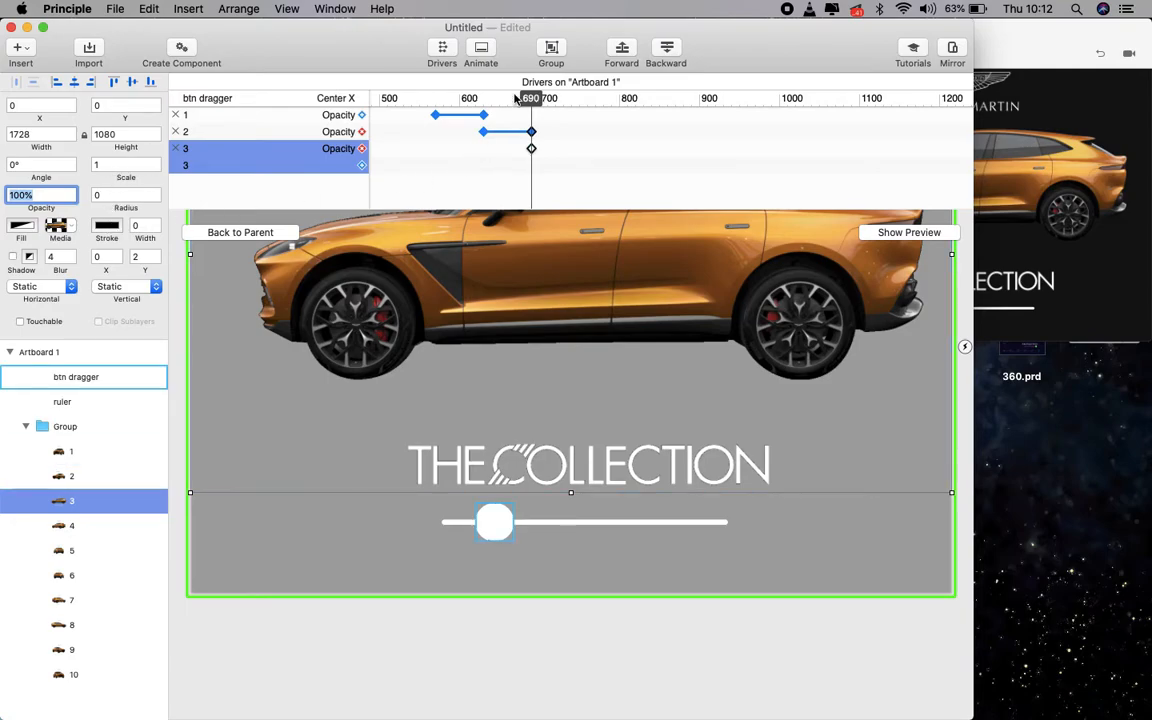
Step: Add a keyframe at 750 to image 3's Opacity driver and set the opacity there to 0%
click(532, 133)
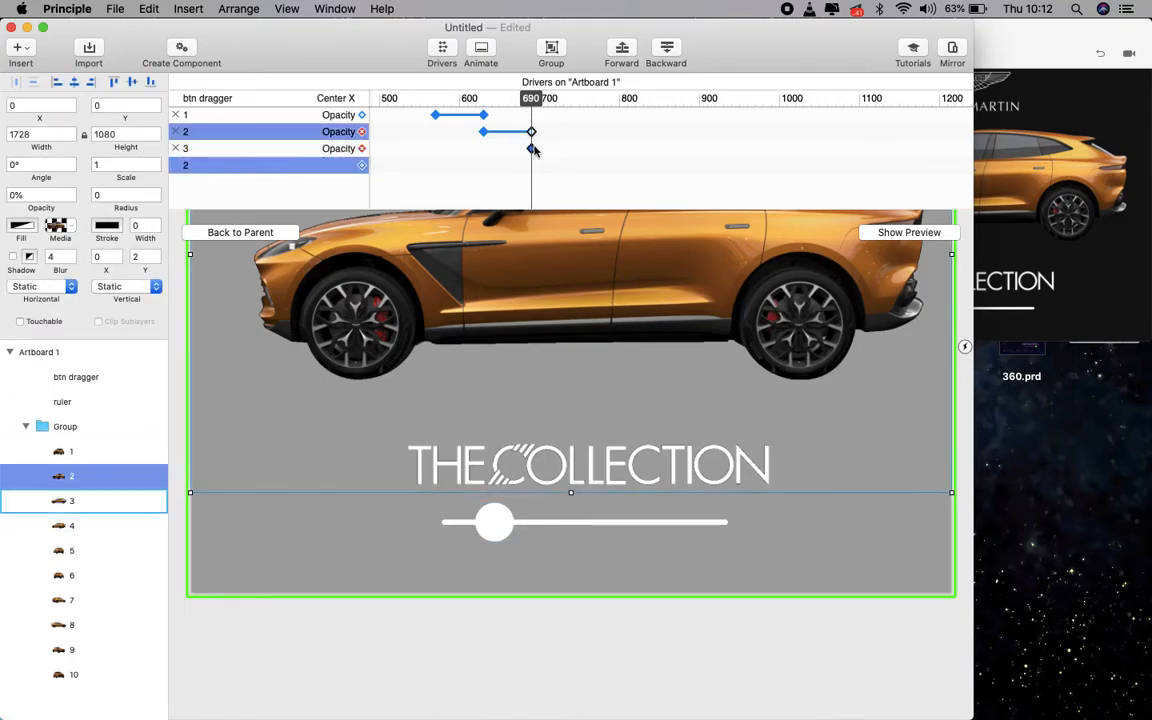
click(532, 149)
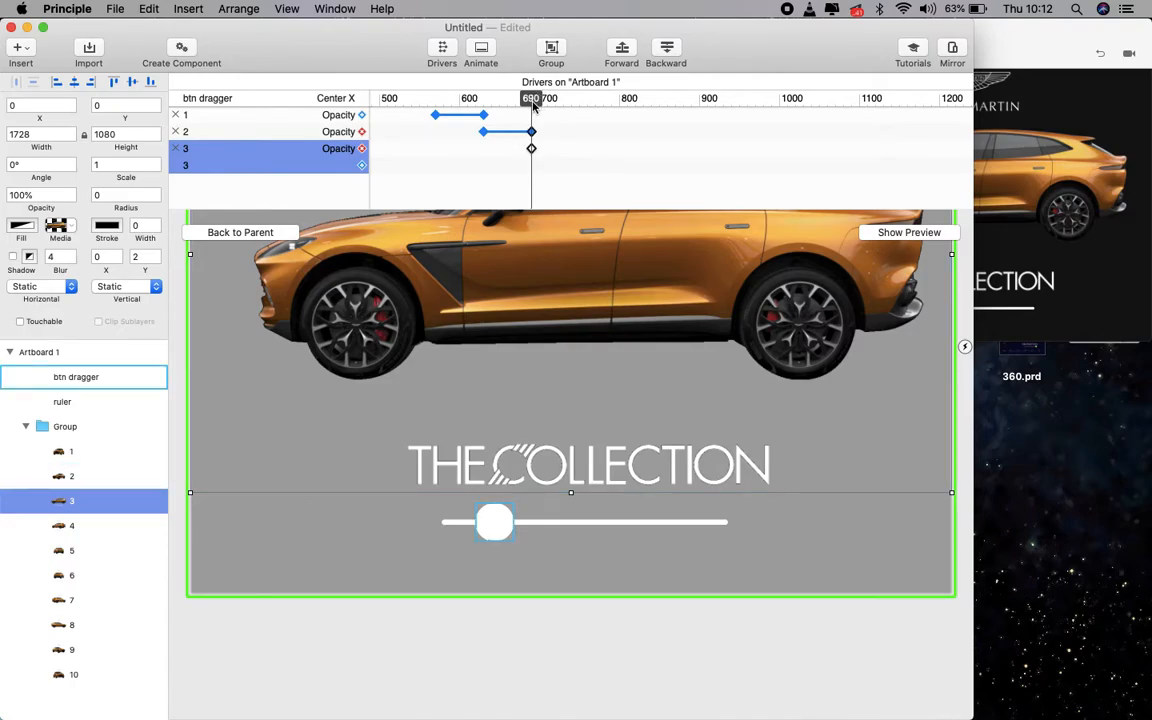
drag(533, 106, 579, 114)
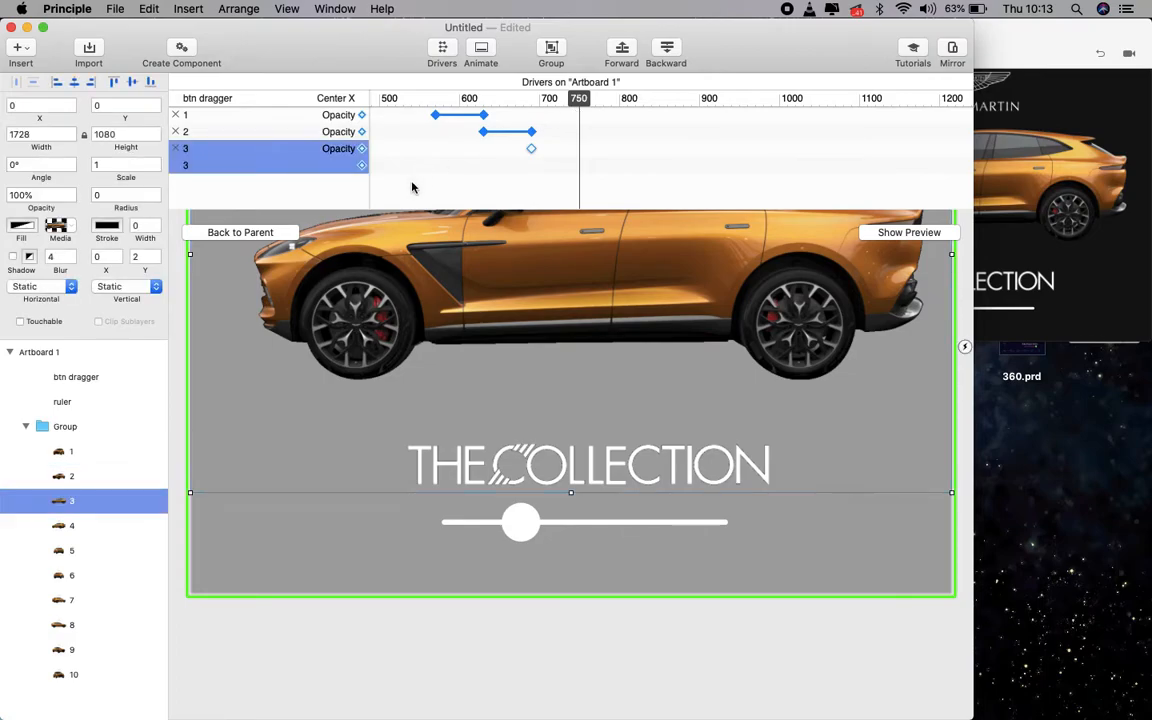
click(362, 149)
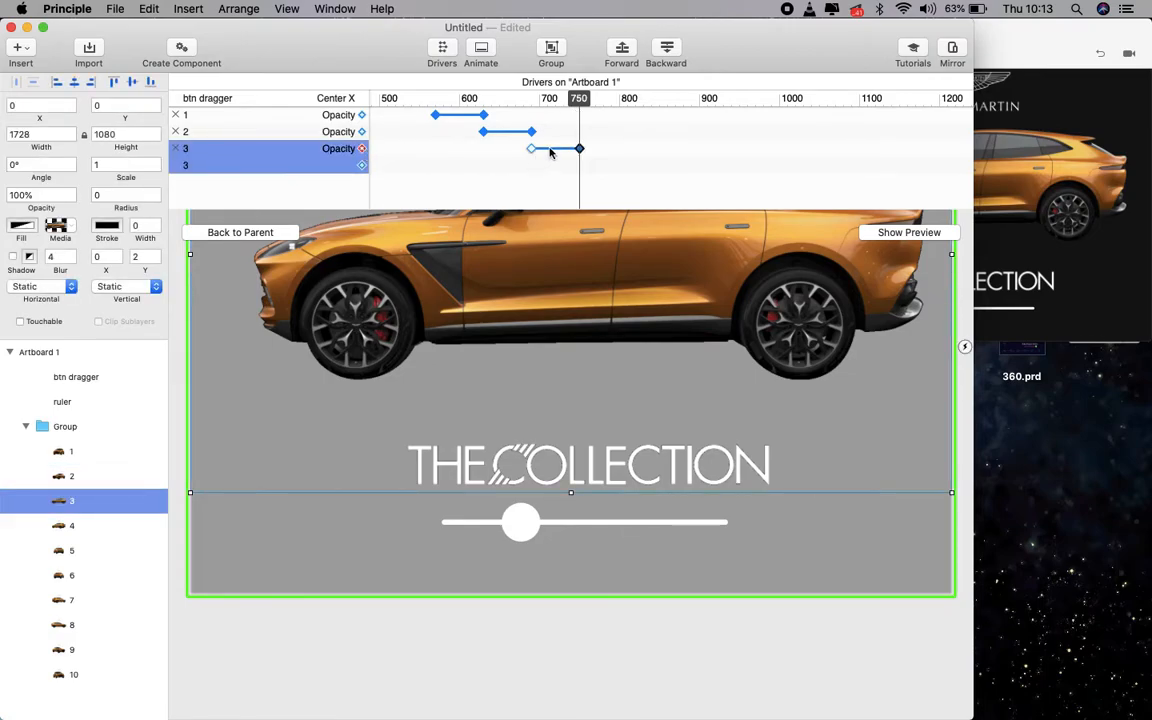
double_click(40, 195)
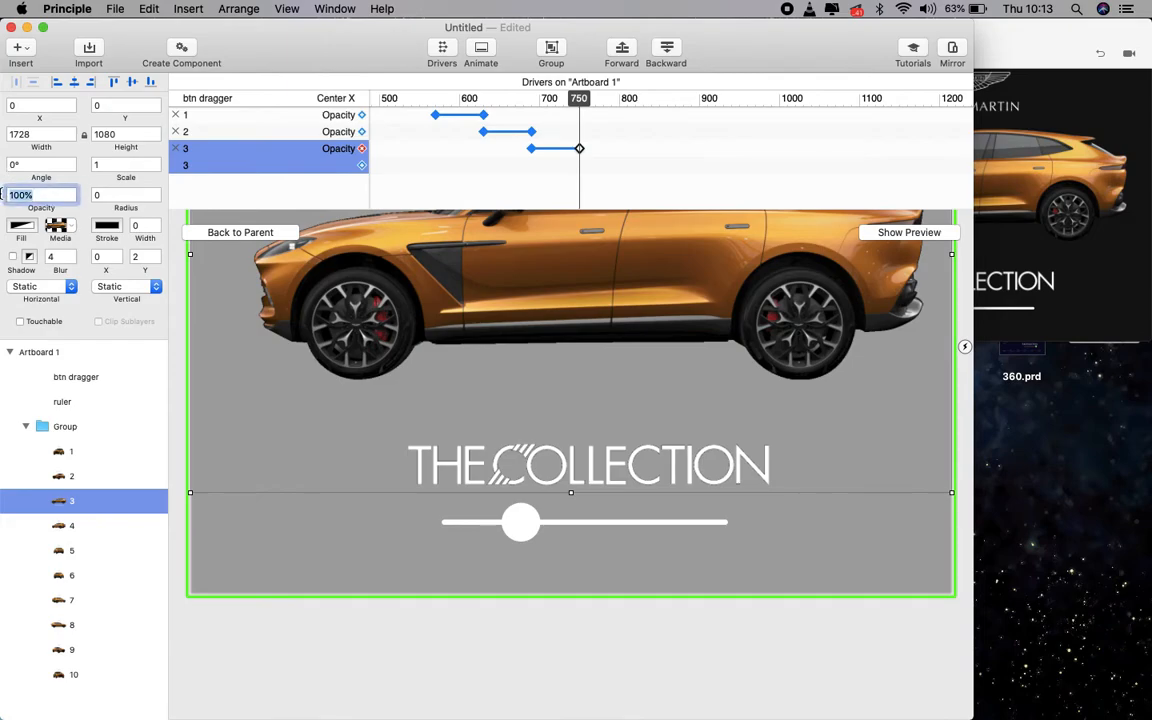
text(0)
key(Return)
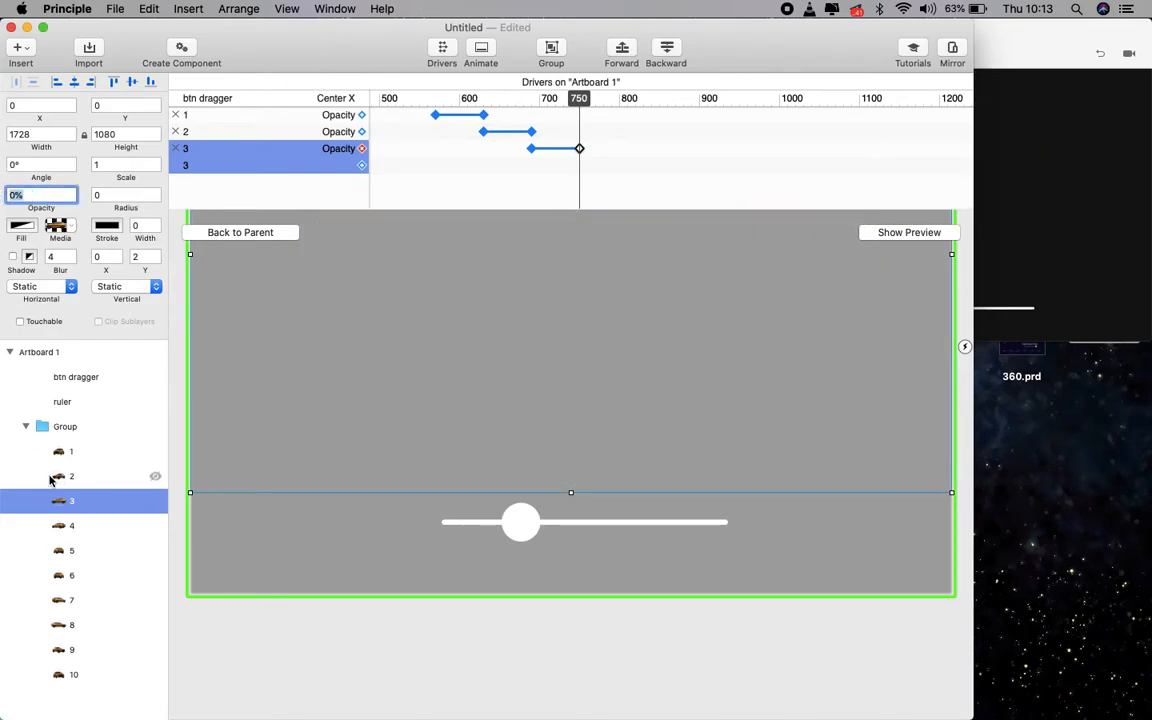
Step: Add an Opacity driver to image 4 at 750 and set its opacity there to 100%
click(73, 528)
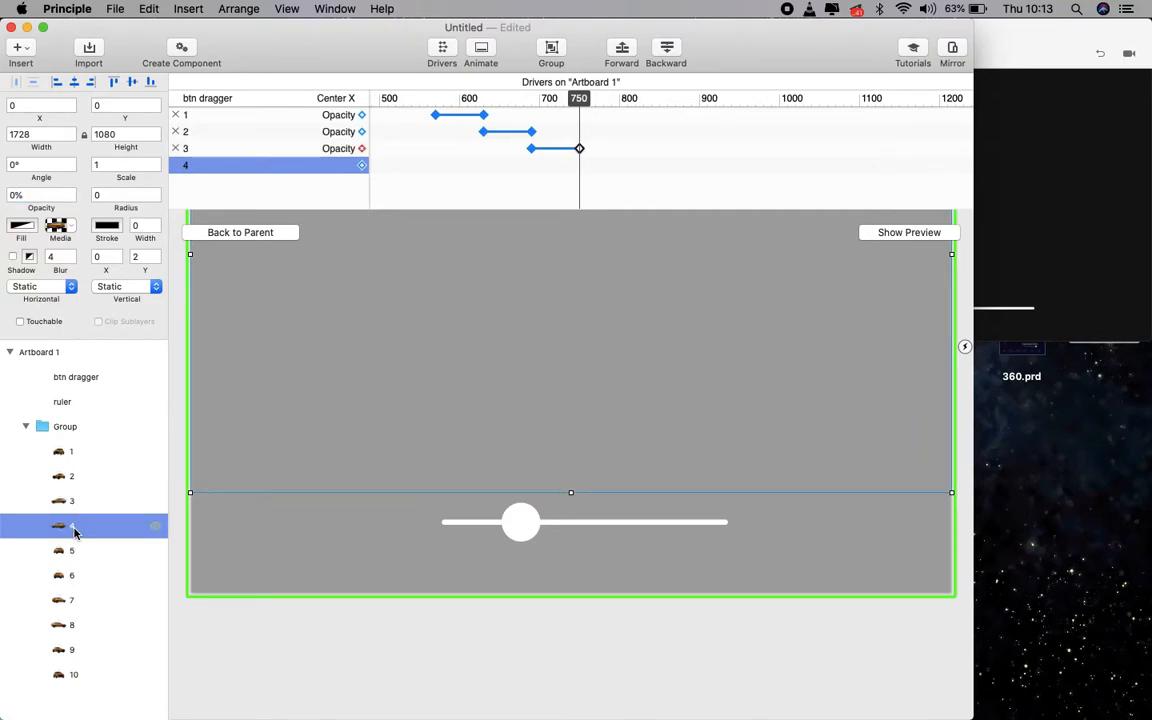
click(361, 166)
click(411, 283)
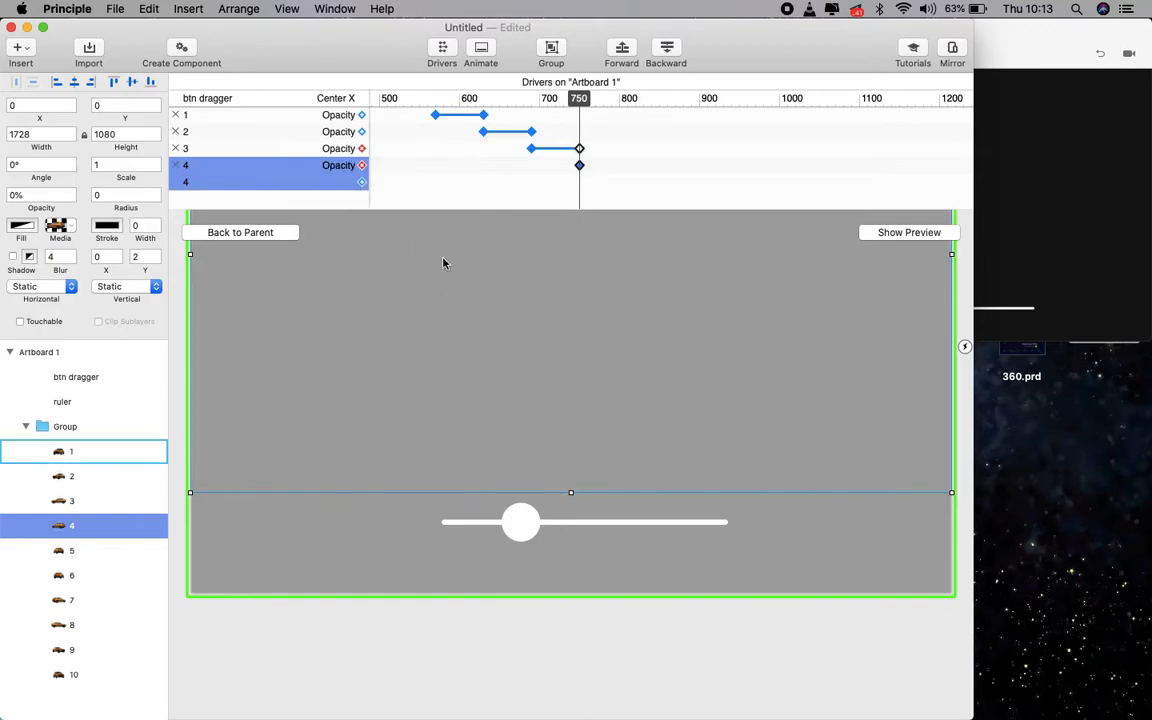
click(40, 195)
text(100)
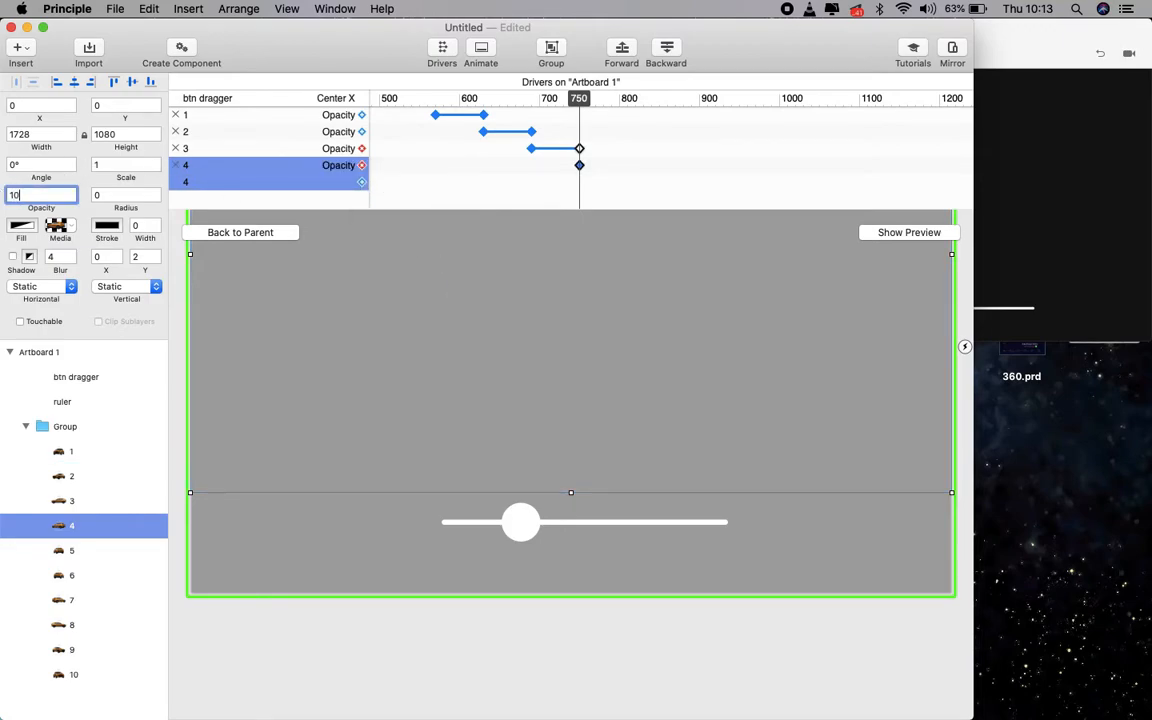
key(Return)
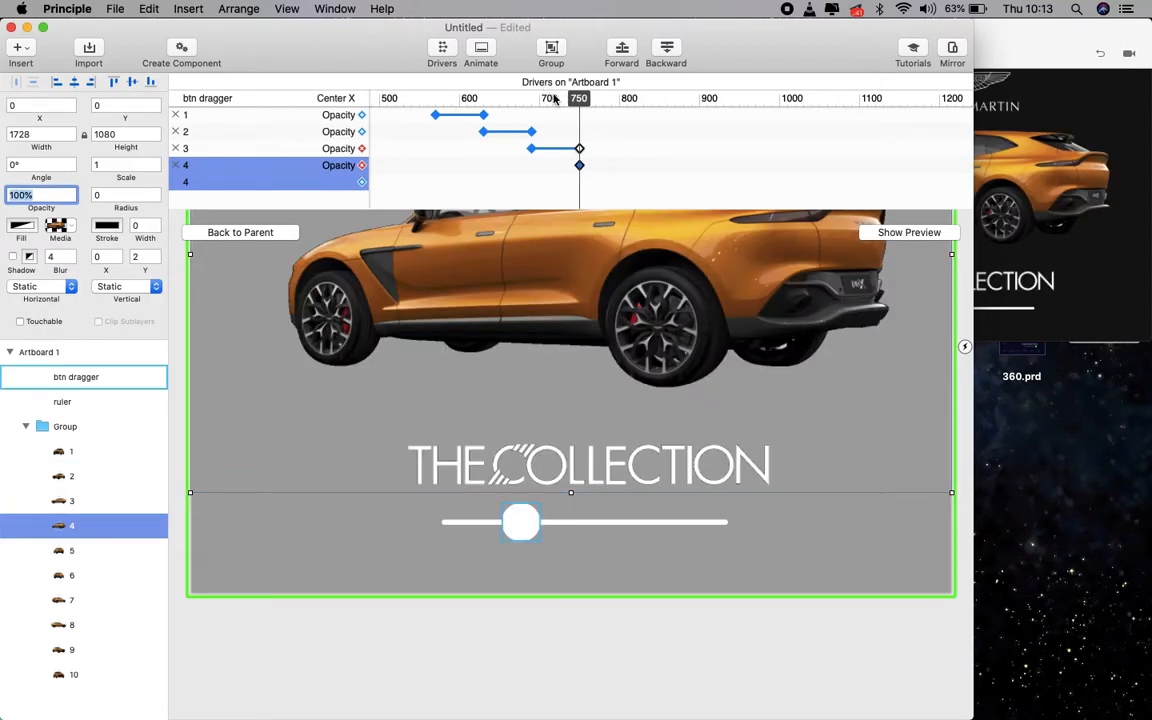
Step: Add a keyframe at 810 to image 4's Opacity driver and set the opacity there to 0%
drag(583, 107, 628, 110)
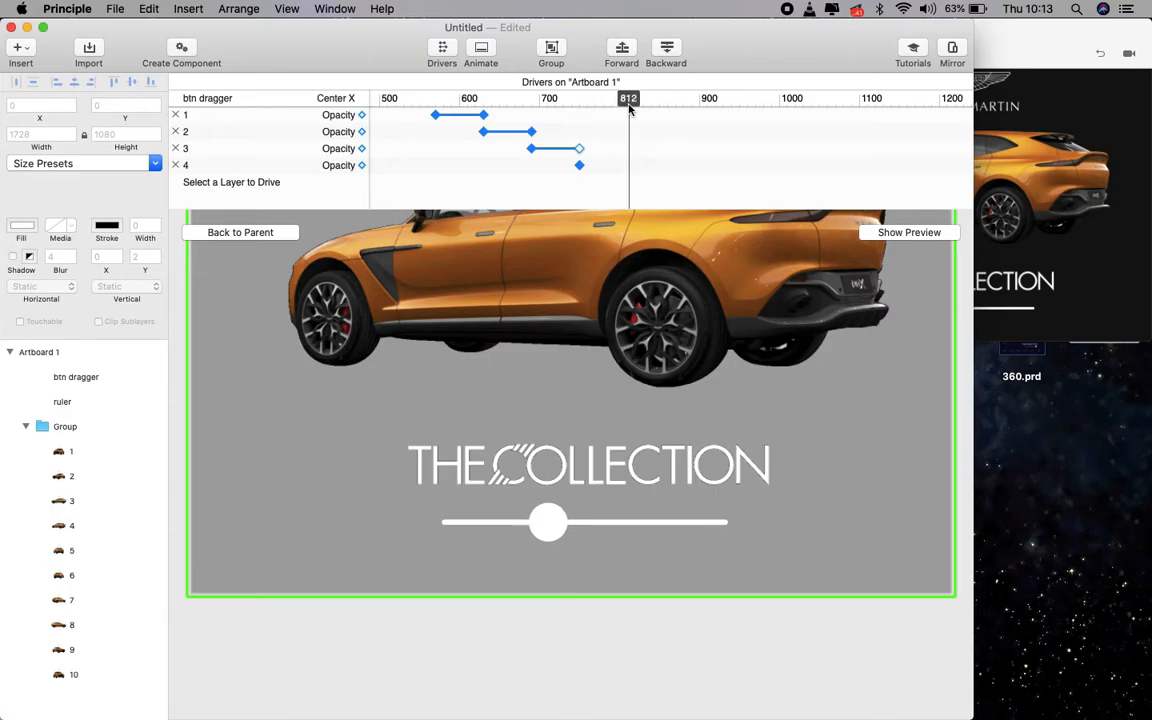
click(345, 166)
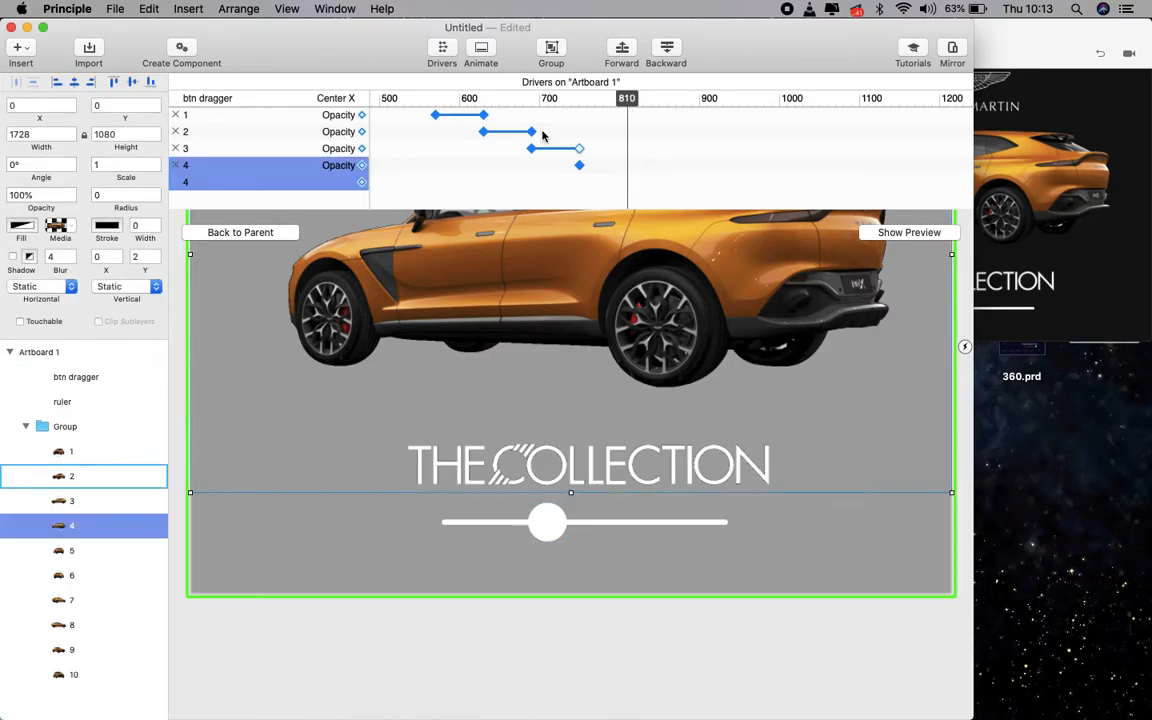
click(362, 167)
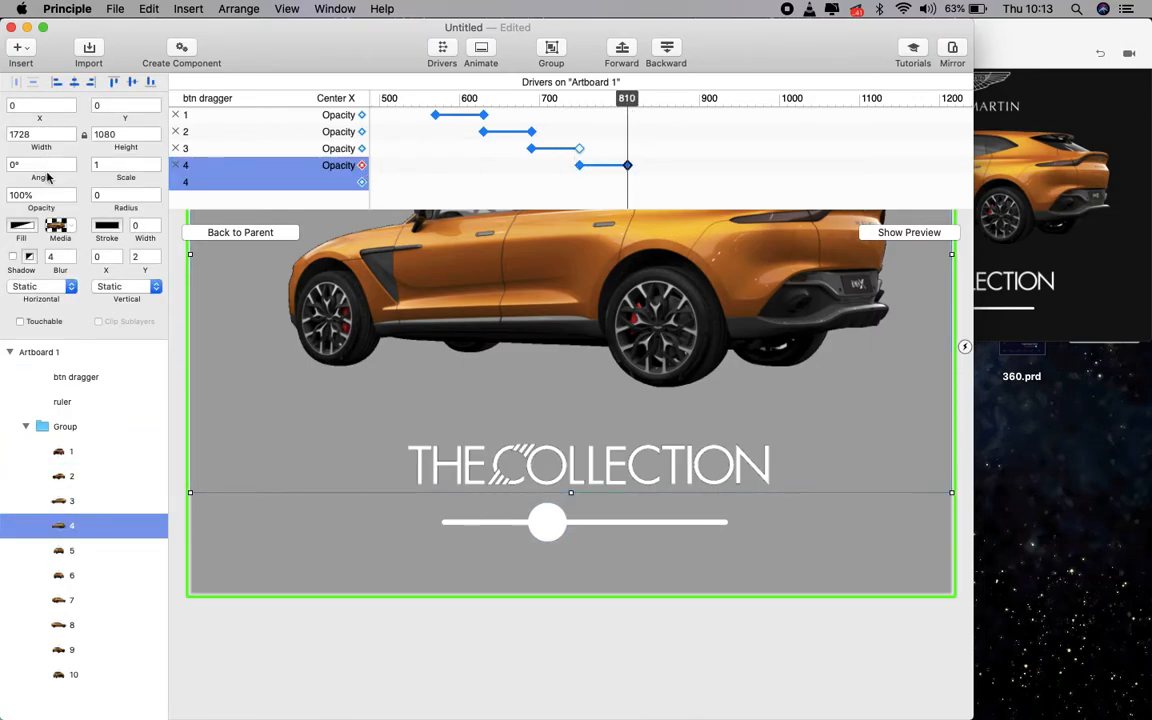
drag(42, 195, 3, 188)
text(0)
key(Return)
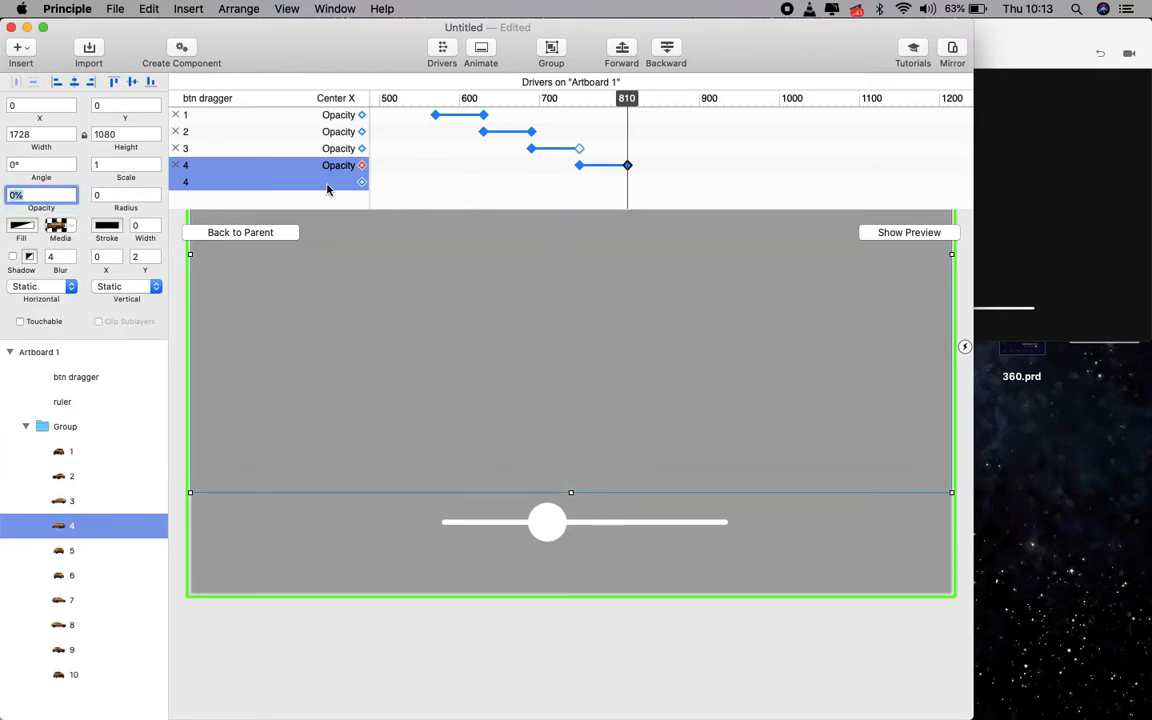
Step: Add an Opacity driver to image 5 at 810 and set its opacity there to 100%
click(72, 550)
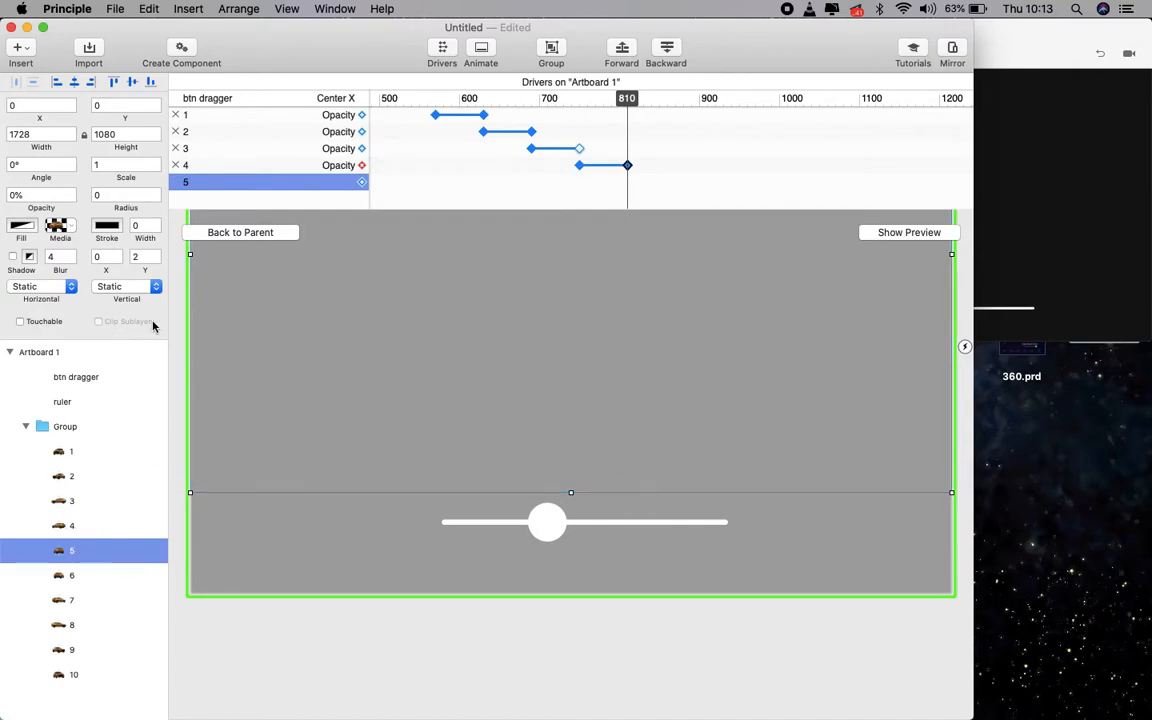
click(362, 182)
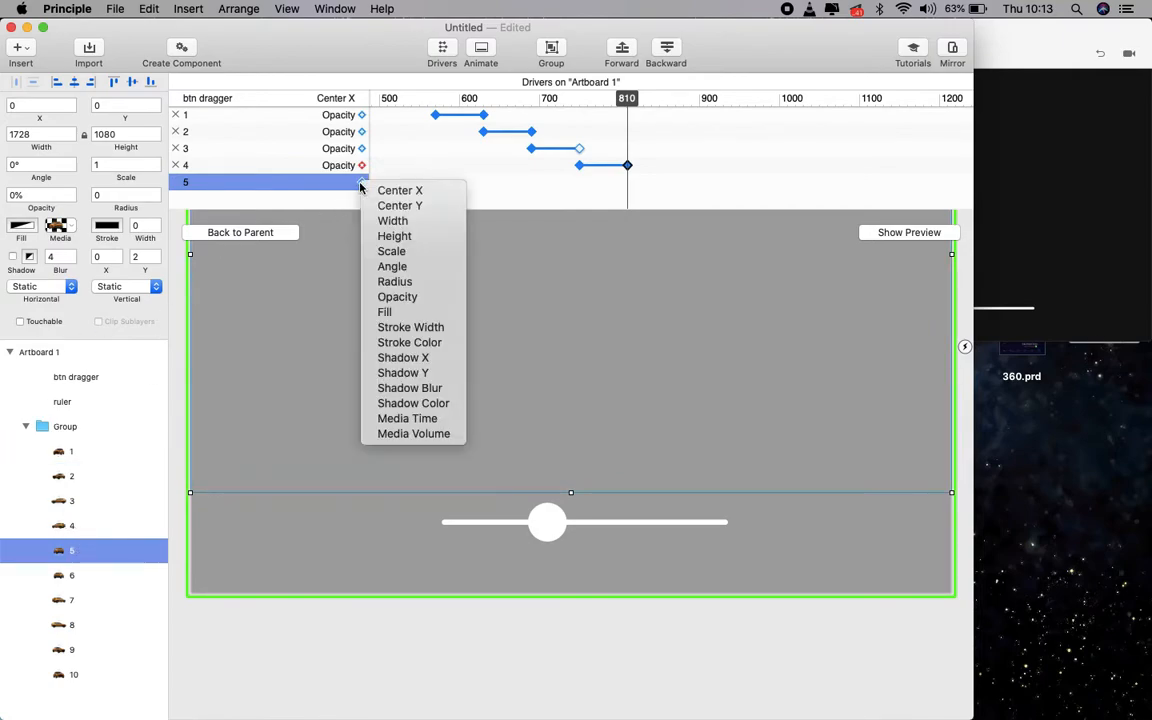
click(389, 298)
click(34, 195)
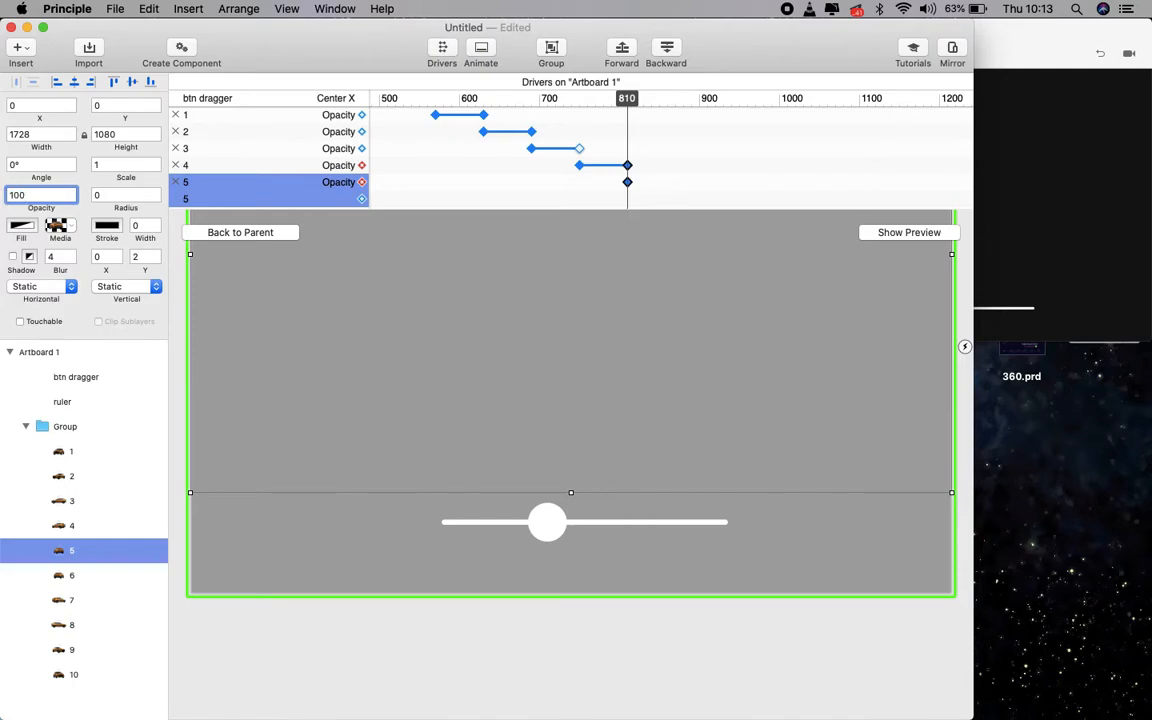
key(Return)
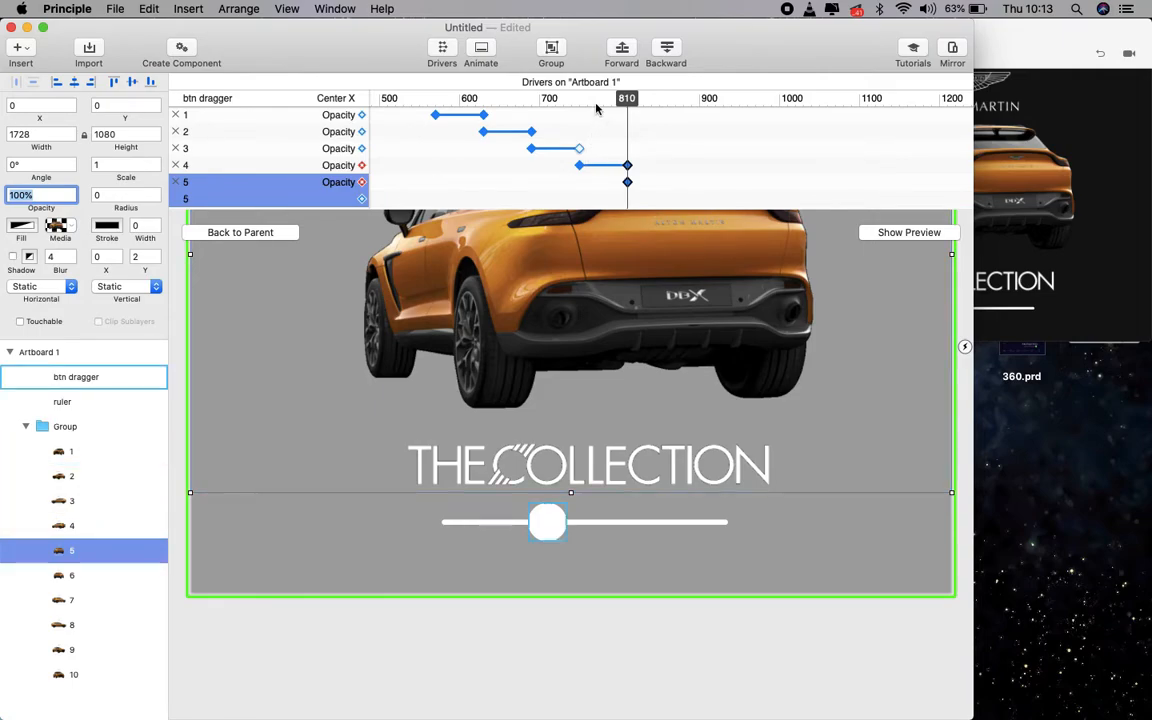
Step: Add a keyframe at 870 to image 5's Opacity driver and set the opacity there to 0%
scroll(600, 125, down, 5)
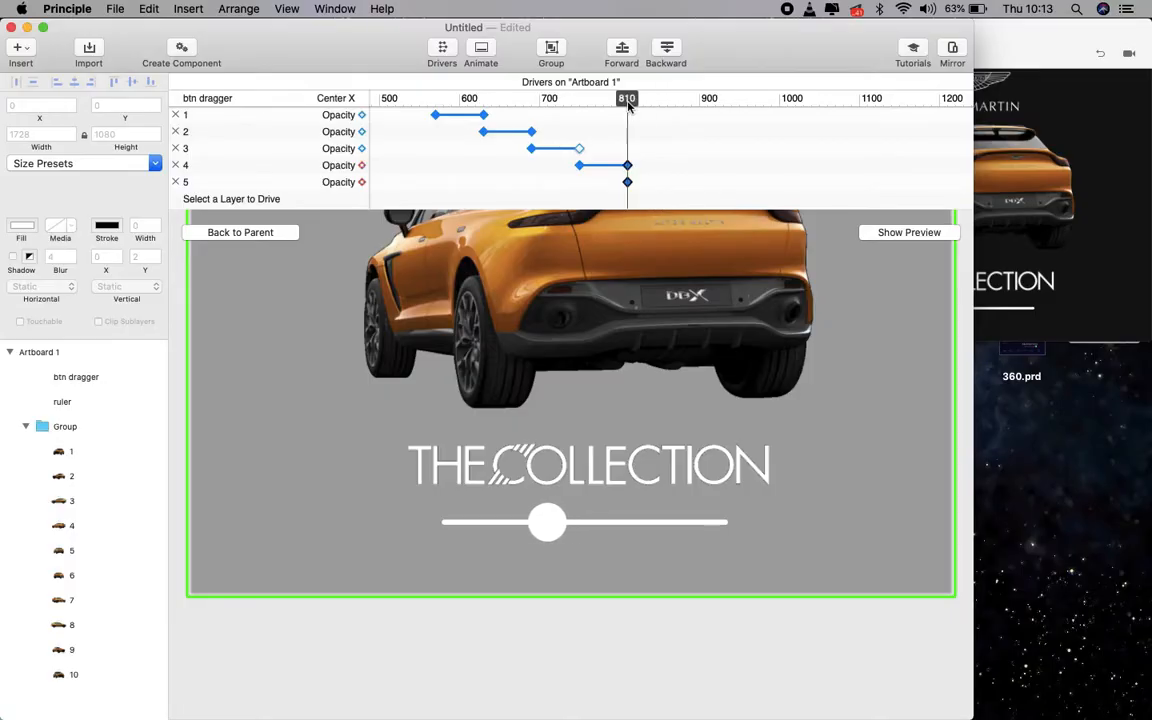
drag(629, 106, 676, 105)
click(363, 182)
click(628, 183)
click(676, 183)
drag(36, 196, 7, 196)
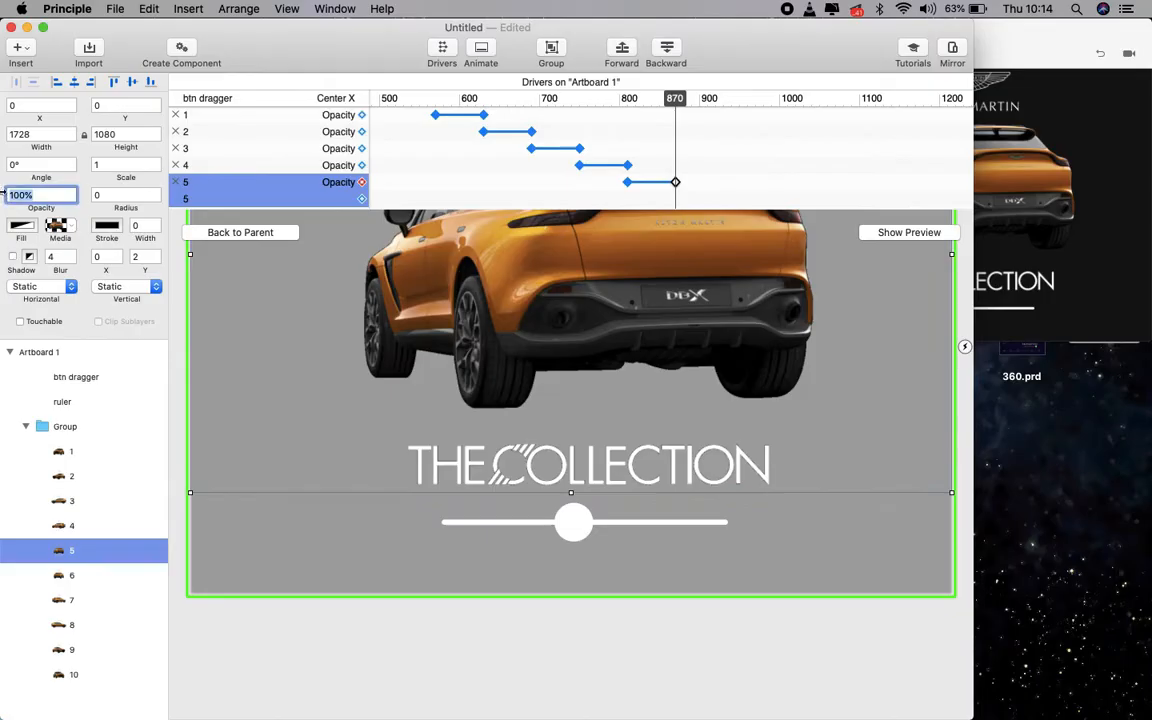
text(0)
key(Return)
Step: Add an Opacity driver to image 6 at 870 and set its opacity there to 100%
click(76, 576)
click(363, 200)
click(395, 314)
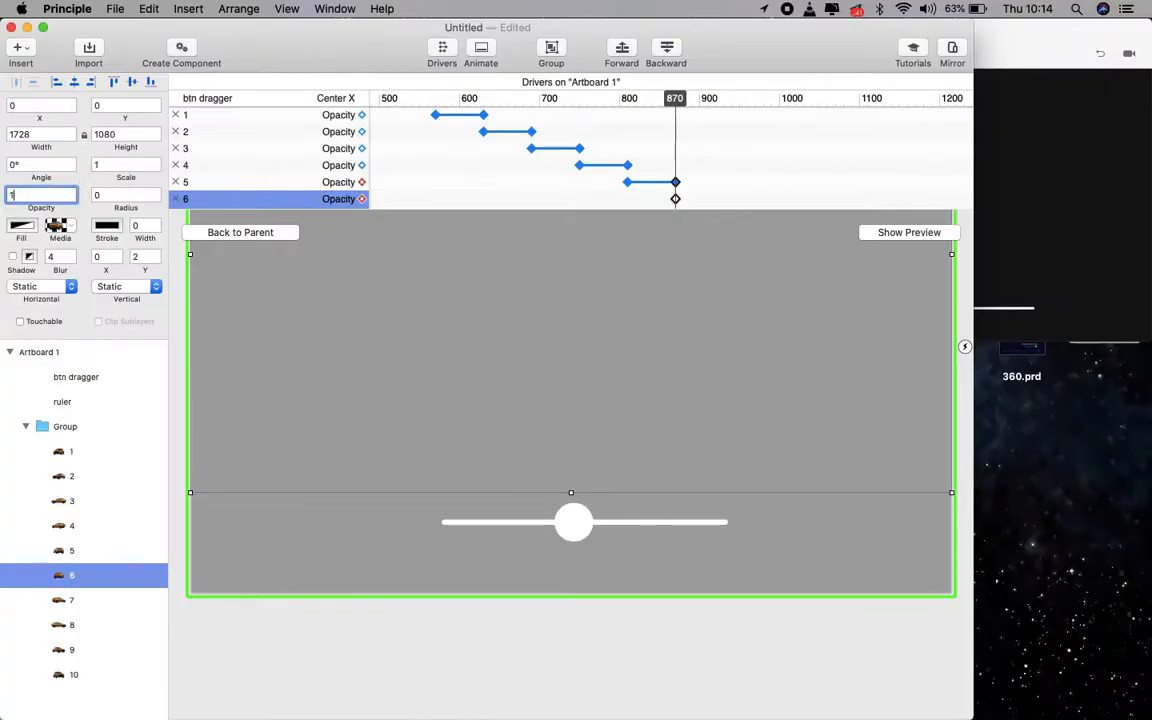
Step: Add a keyframe at 930 to image 6's Opacity driver and set the opacity there to 0%
key(super+space)
text(870+)
key(Escape)
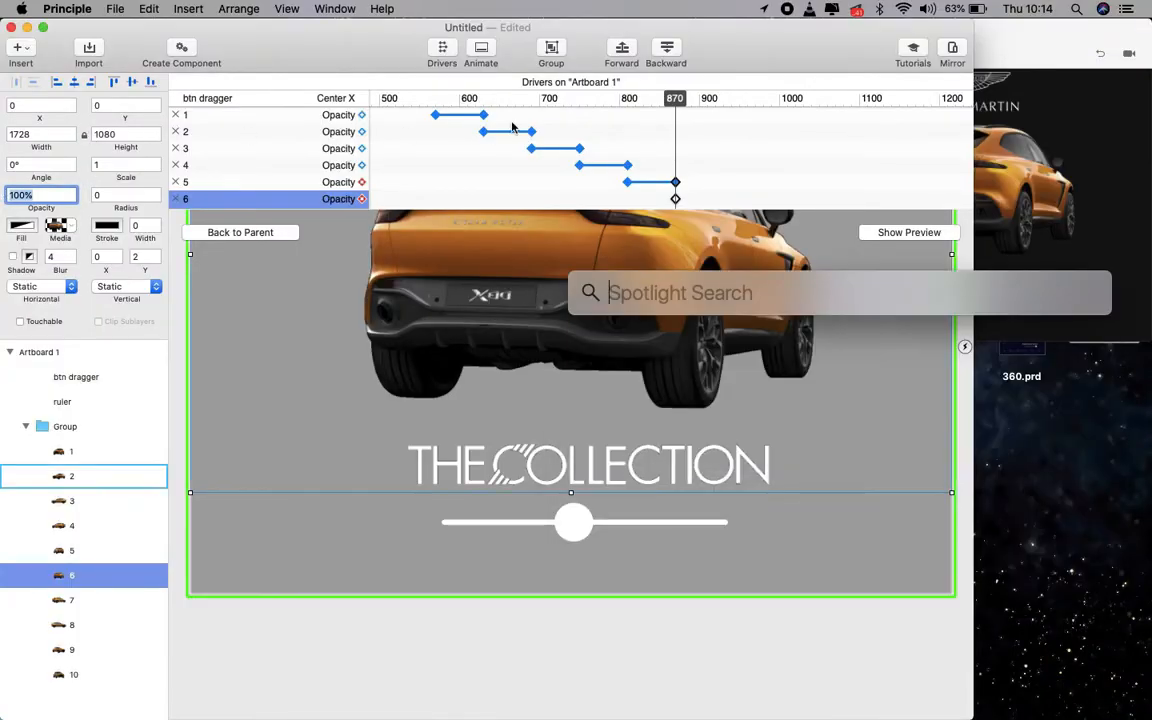
key(Escape)
click(702, 103)
drag(702, 103, 724, 100)
click(360, 203)
click(362, 201)
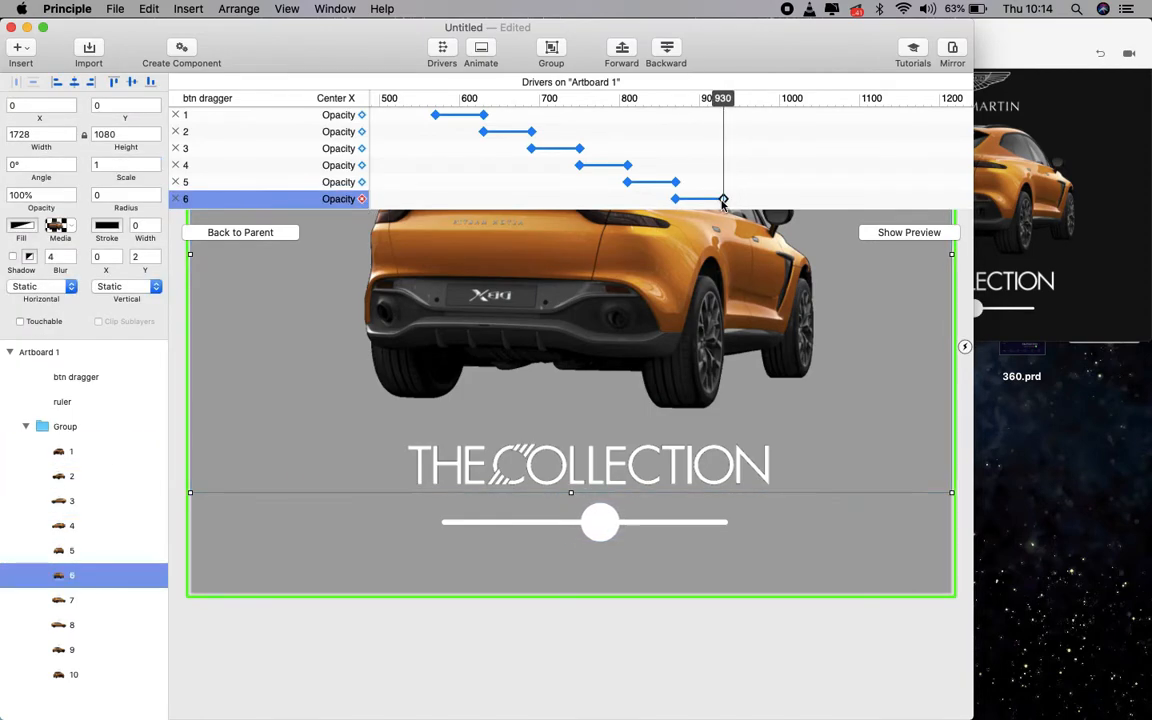
click(723, 199)
text(0)
key(Return)
Step: Add an Opacity driver to image 7 with a keyframe at 930
scroll(671, 171, down, 5)
click(71, 599)
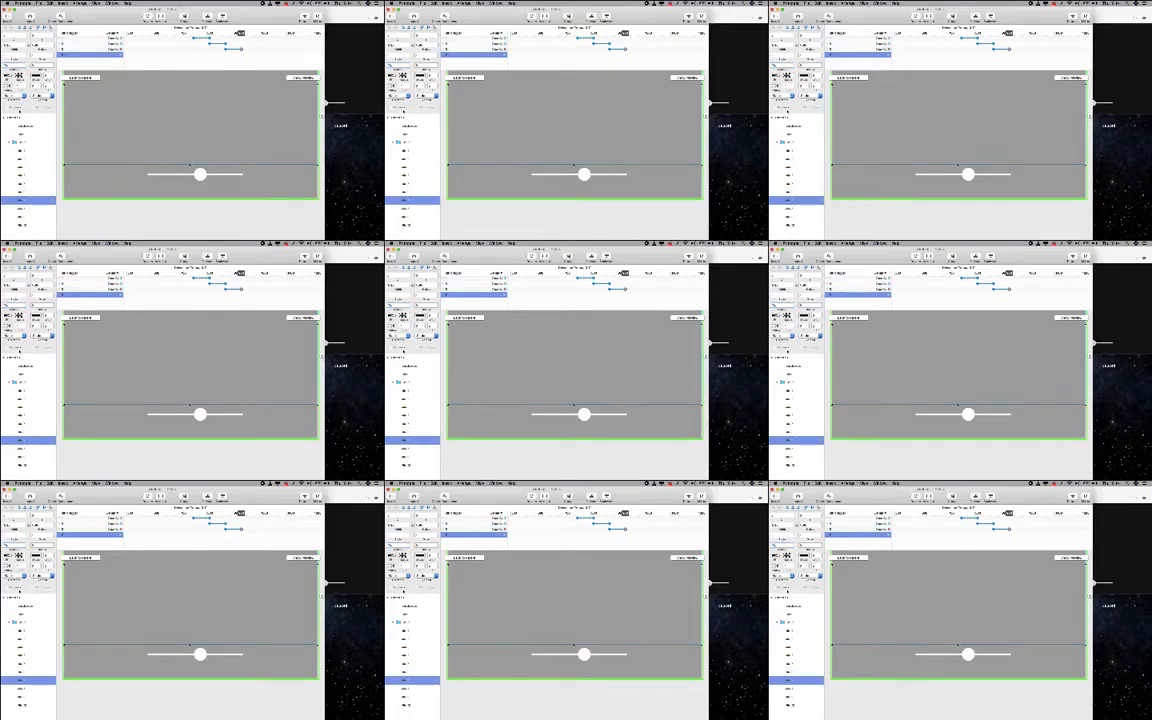
click(362, 163)
click(398, 275)
Step: Add a keyframe at 990 to image 7's Opacity driver and set the opacity there to 0%
drag(725, 103, 771, 117)
click(362, 163)
click(362, 163)
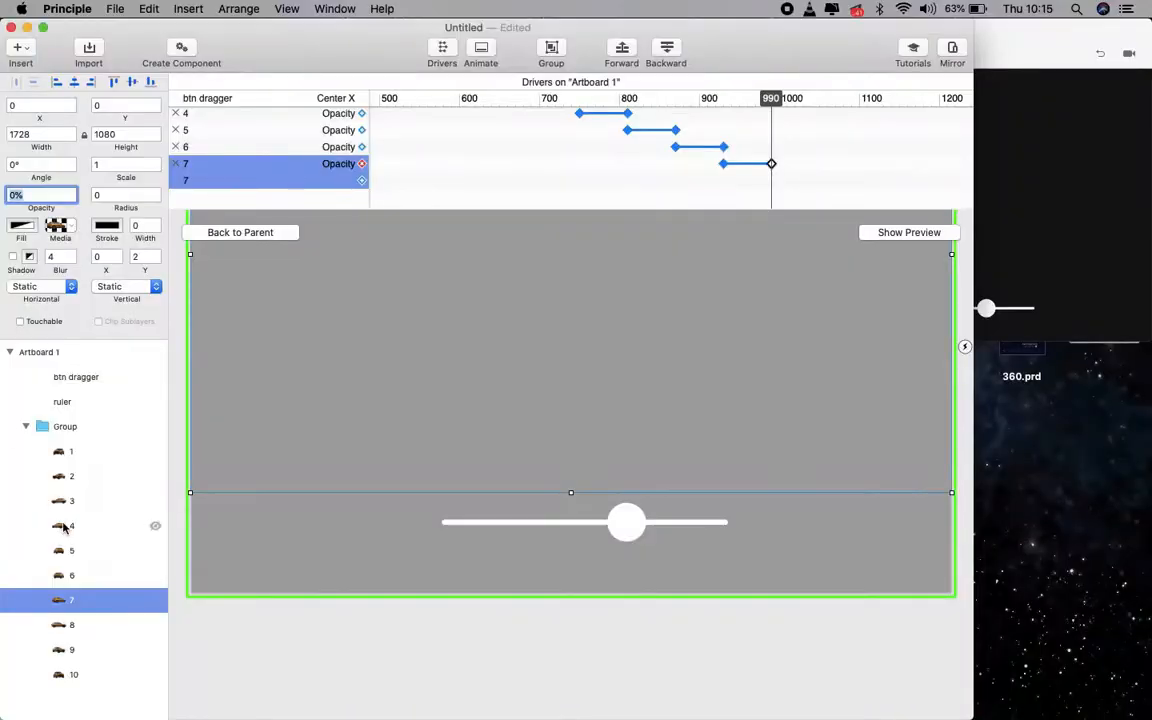
Step: Add an Opacity driver to image 8 at 990 and set its opacity there to 100%
key(Tab)
click(362, 180)
click(390, 291)
click(24, 195)
text(100)
key(Return)
Step: Add a keyframe at 1050 to image 8's Opacity driver and set the opacity there to 0%
drag(772, 103, 820, 104)
key(super+space)
text(990+60)
key(Escape)
click(362, 180)
click(24, 195)
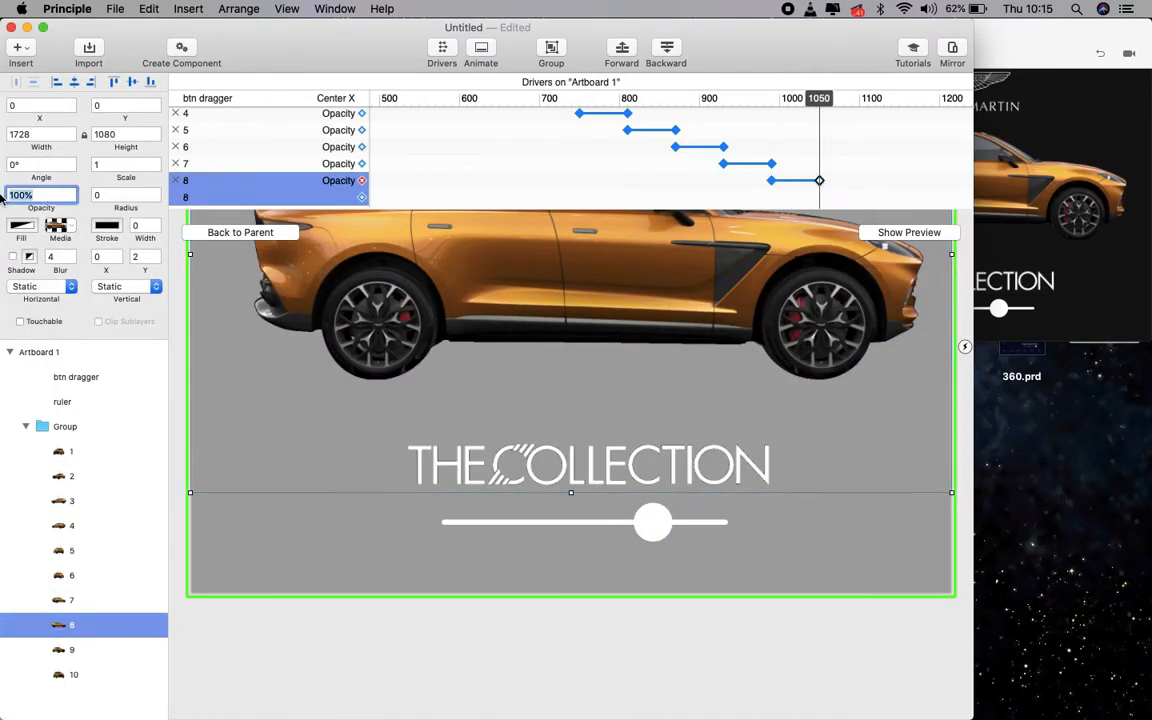
text(0)
key(Return)
Step: Add an Opacity driver to image 9 at 1050 and set its opacity there to 100%
click(85, 650)
click(49, 195)
click(362, 197)
click(399, 315)
text(100)
key(Return)
Step: Add a keyframe at 1110 to image 9's Opacity driver
key(super+space)
text(1050)
key(Escape)
key(Escape)
drag(819, 100, 869, 117)
key(super+space)
text(1050+60)
key(Escape)
key(Escape)
click(362, 197)
drag(45, 195, 3, 195)
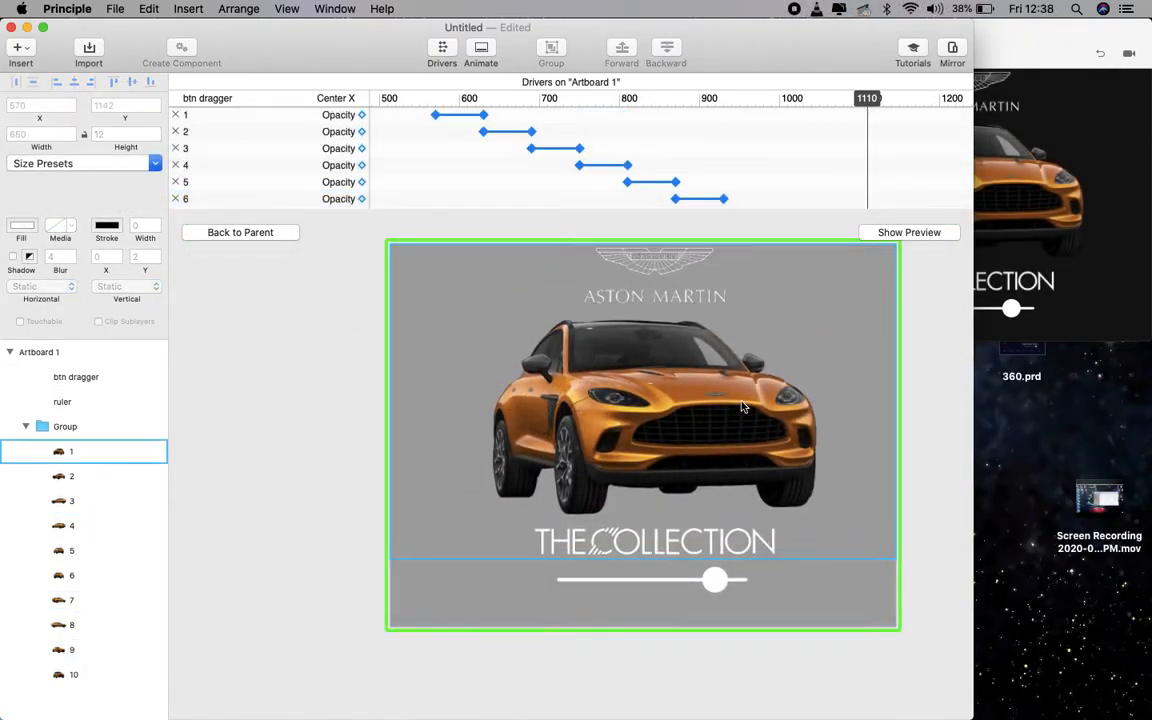
Step: Look over the images' Opacity keyframes and check where the knob sits on the ruler at 1110
key(super+1)
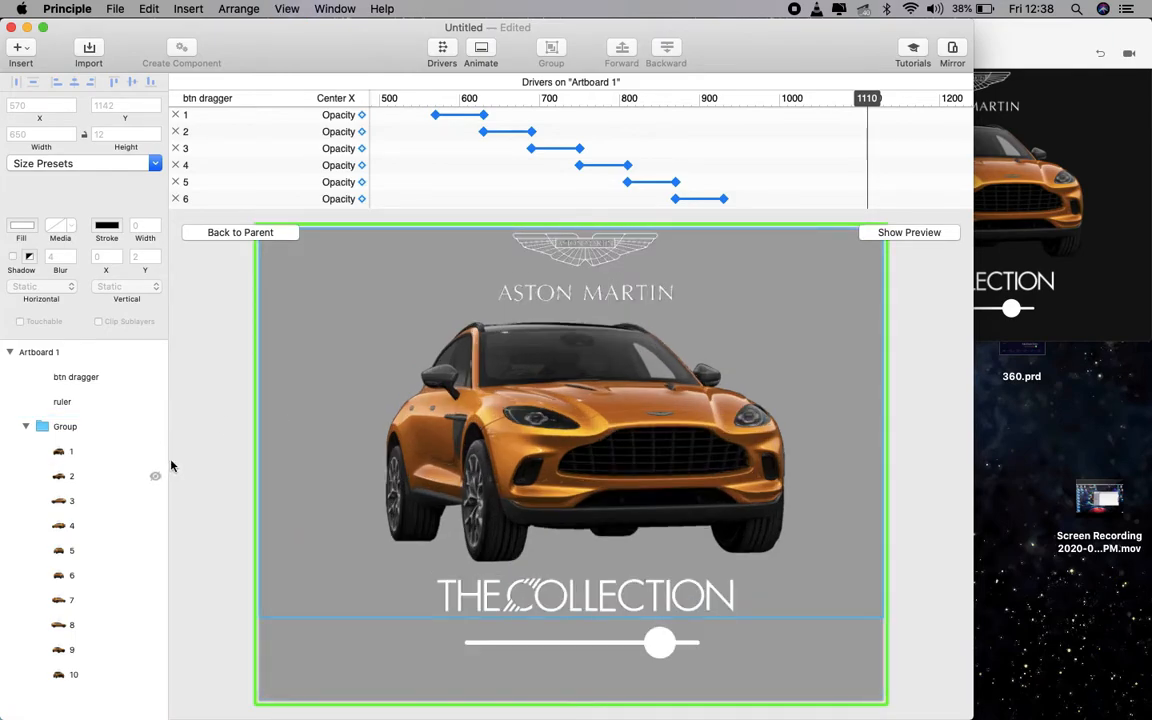
scroll(457, 461, down, 3)
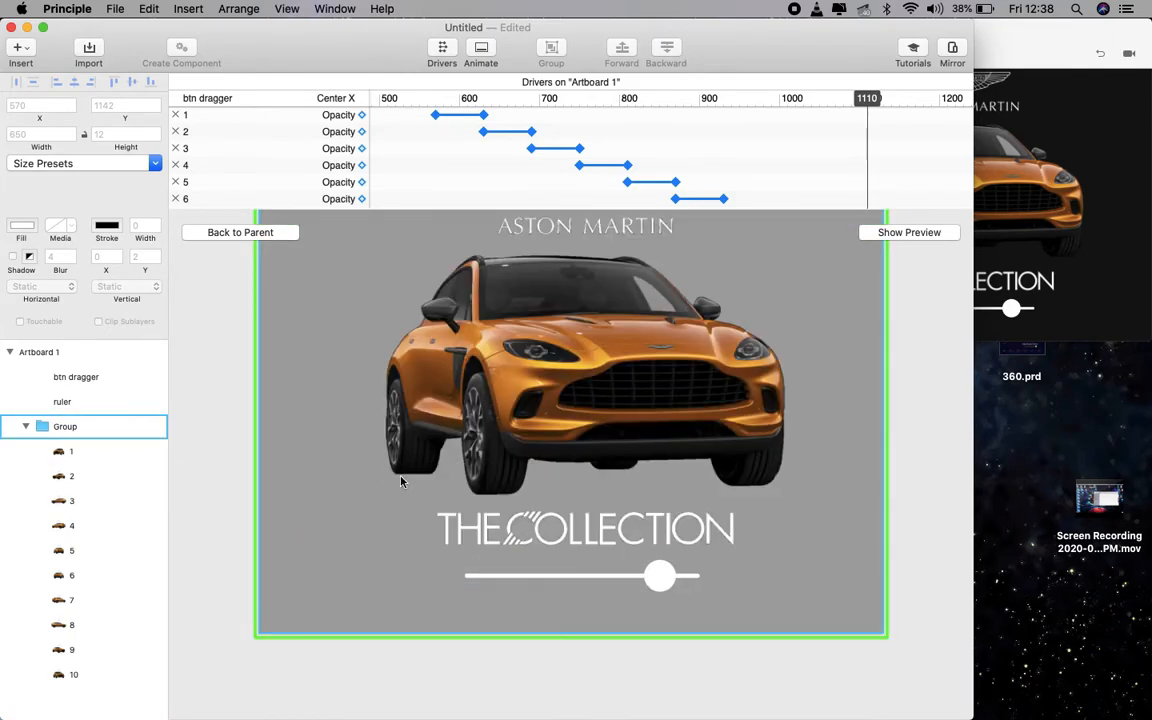
click(585, 577)
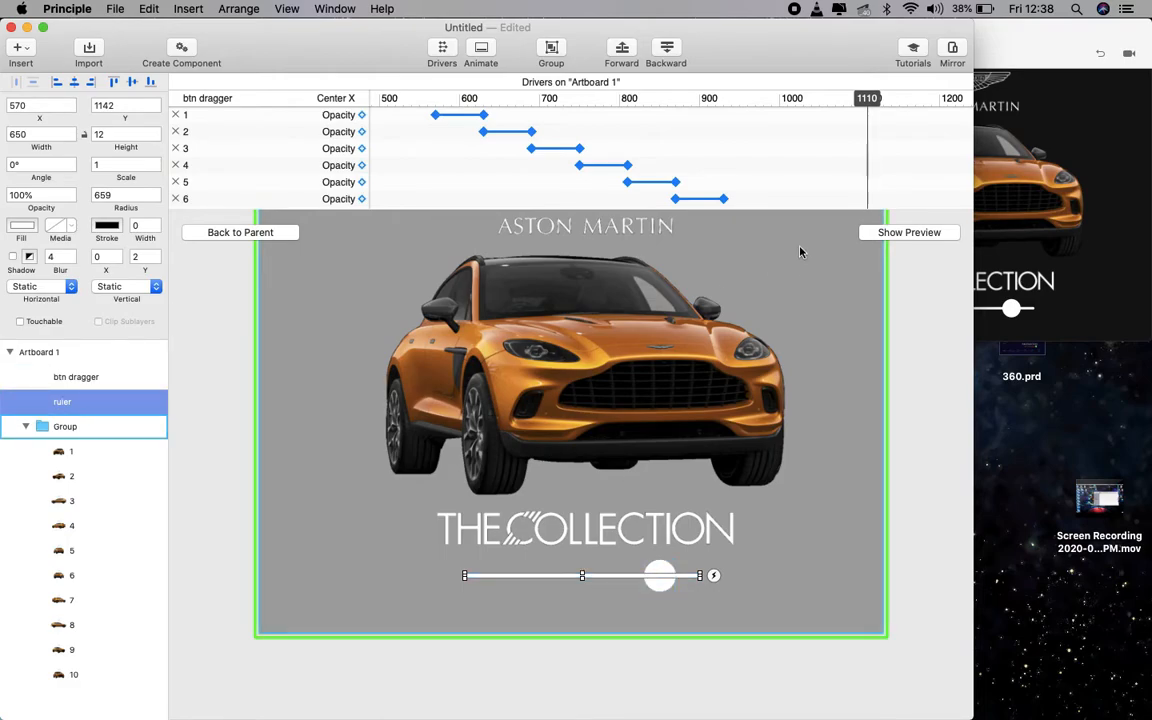
scroll(790, 165, down, 3)
scroll(695, 517, down, 2)
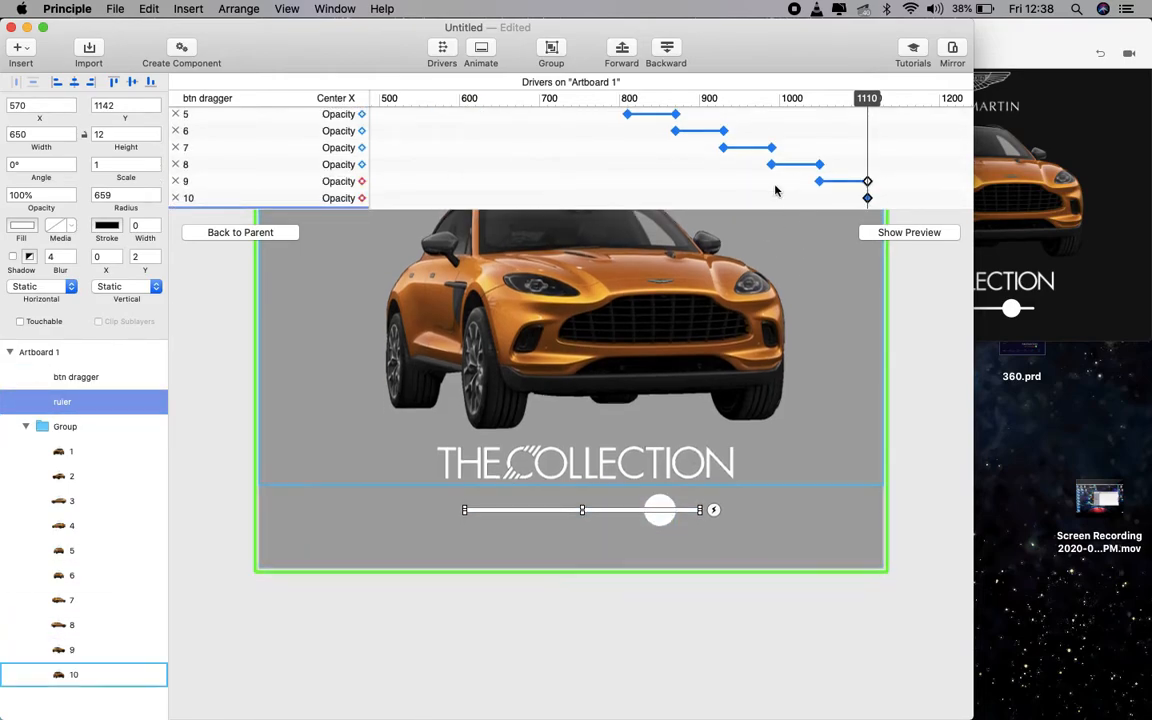
scroll(770, 195, down, 1)
scroll(808, 176, down, 1)
scroll(838, 134, up, 3)
scroll(838, 141, down, 2)
mouse_move(866, 98)
mouse_down()
mouse_move(828, 98)
mouse_move(866, 98)
mouse_up()
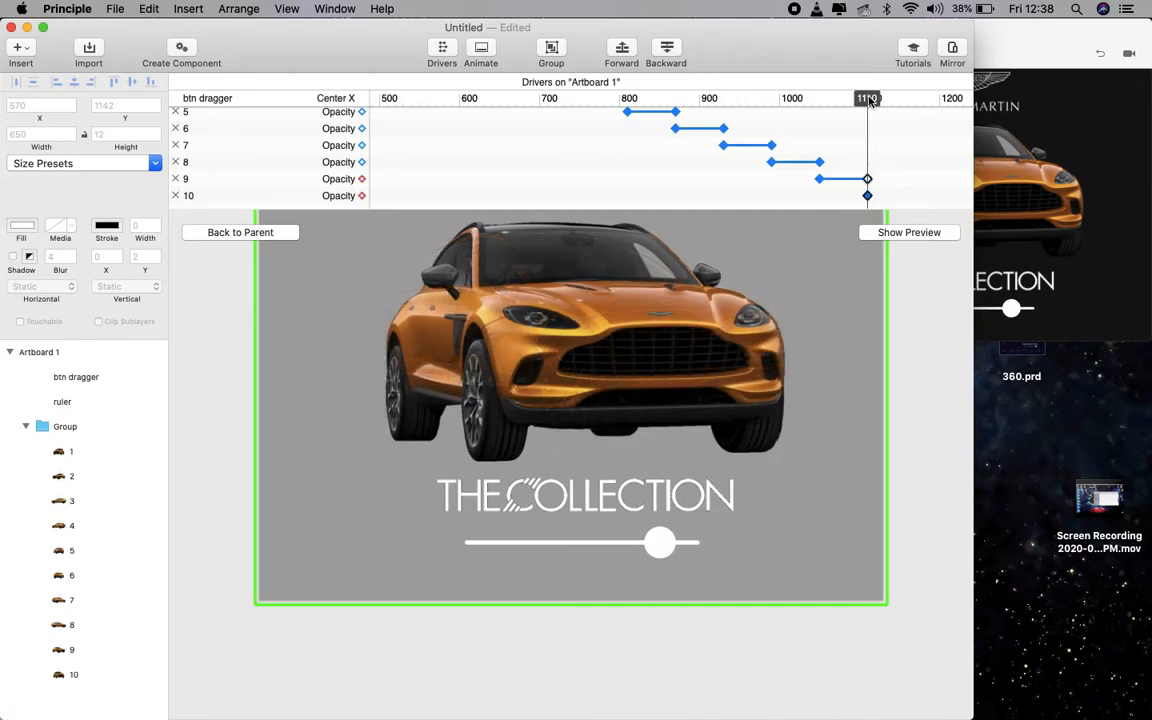
click(652, 541)
click(654, 541)
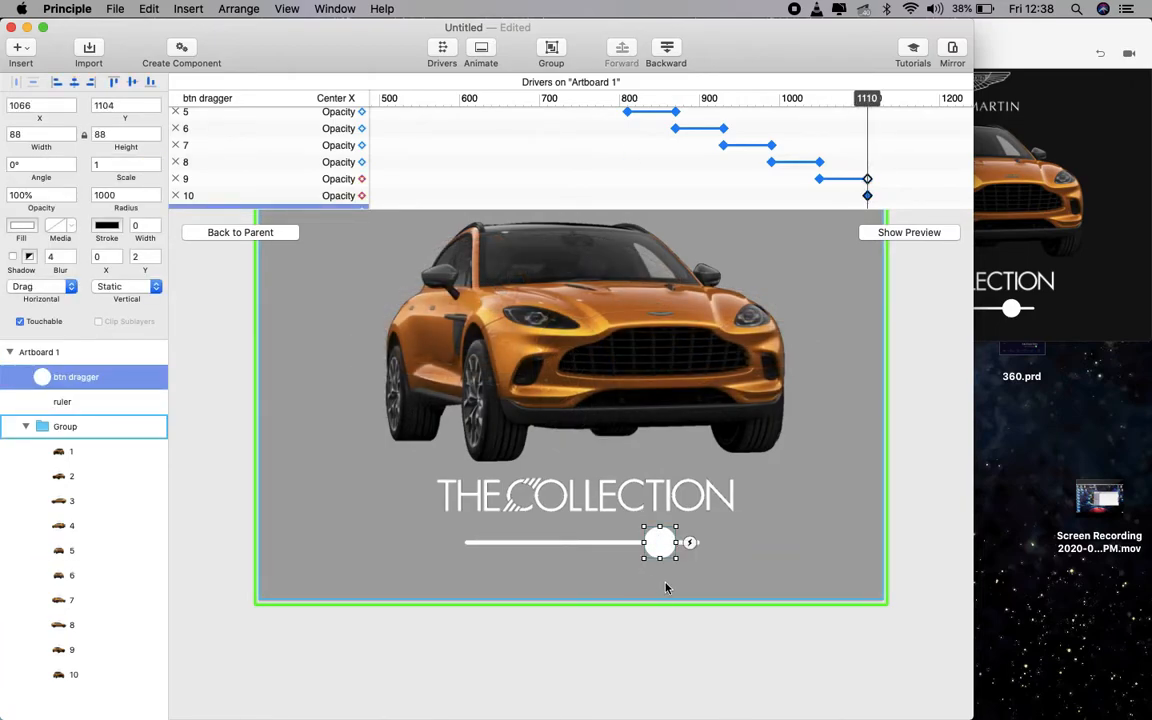
Step: Set the ruler's width to 550
click(592, 544)
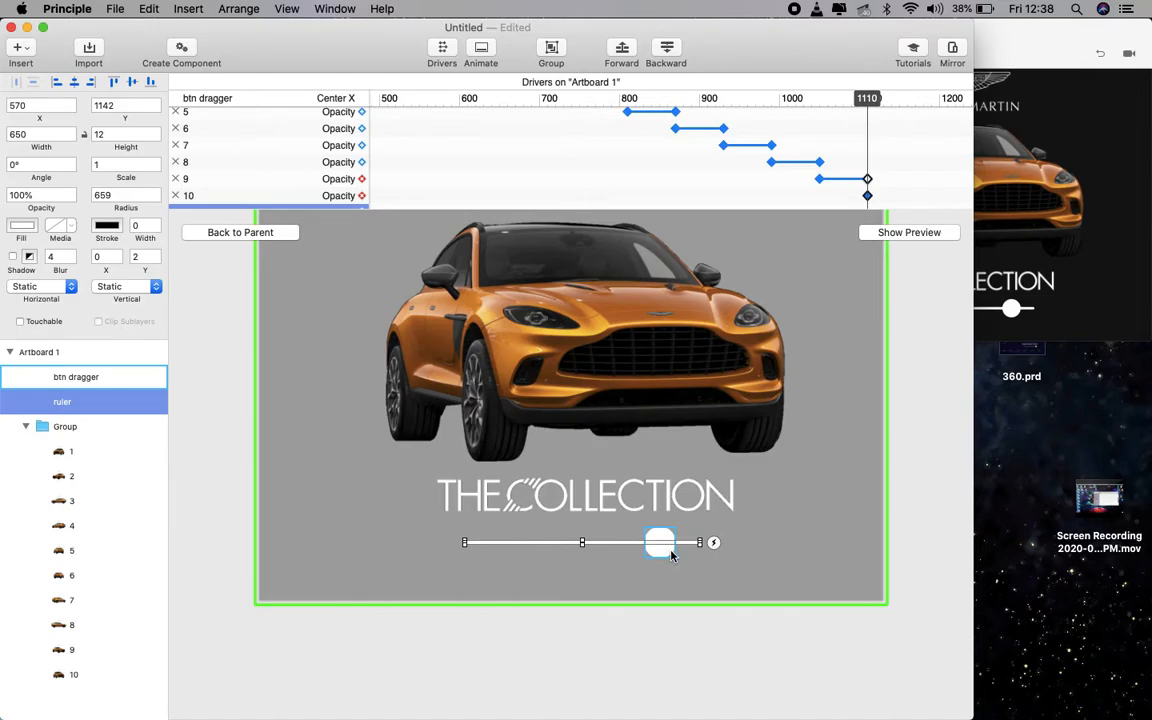
click(587, 567)
click(586, 543)
click(33, 137)
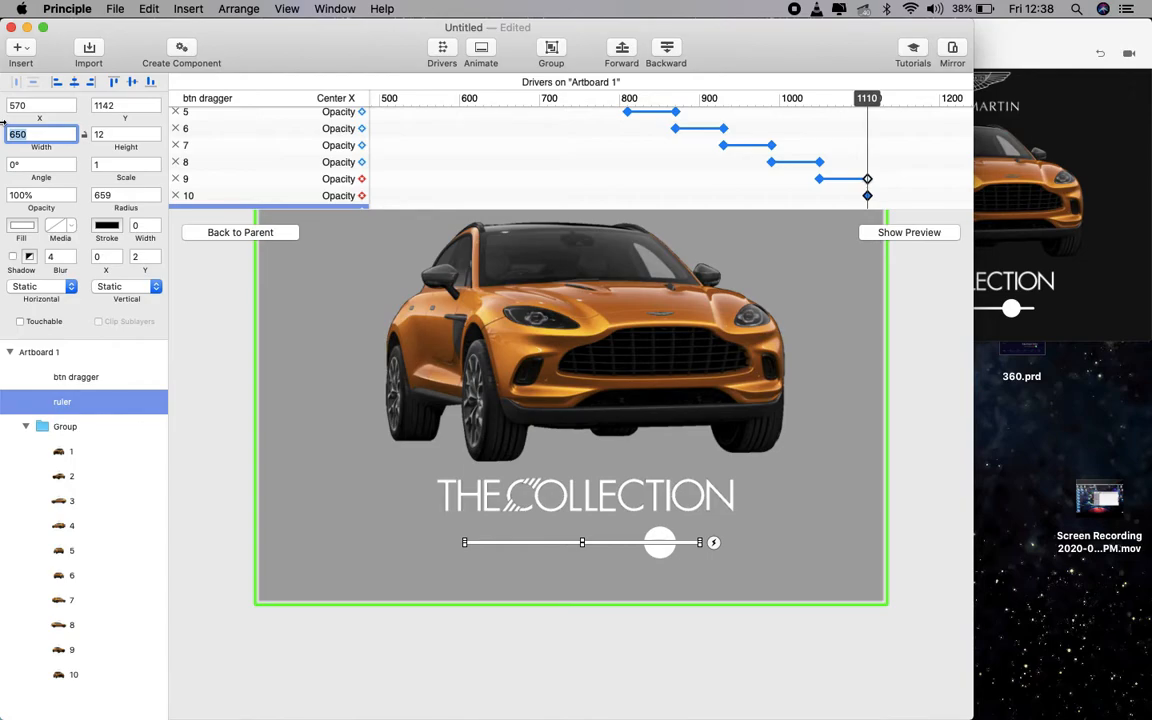
key(Return)
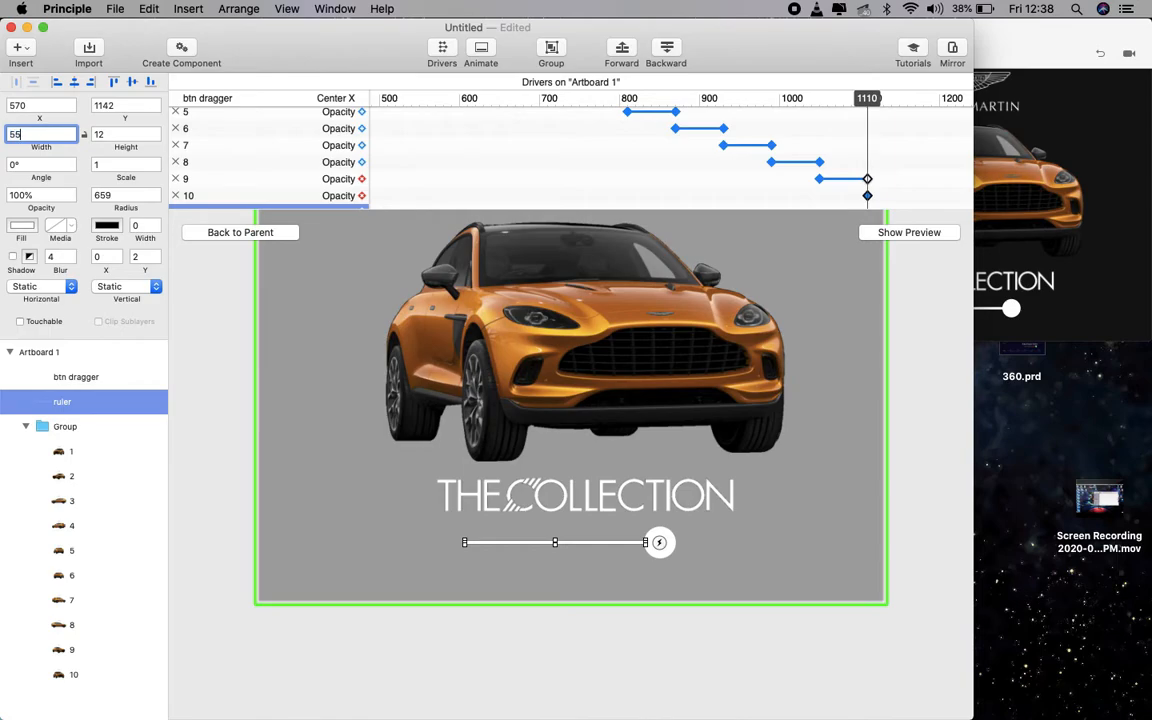
key(Return)
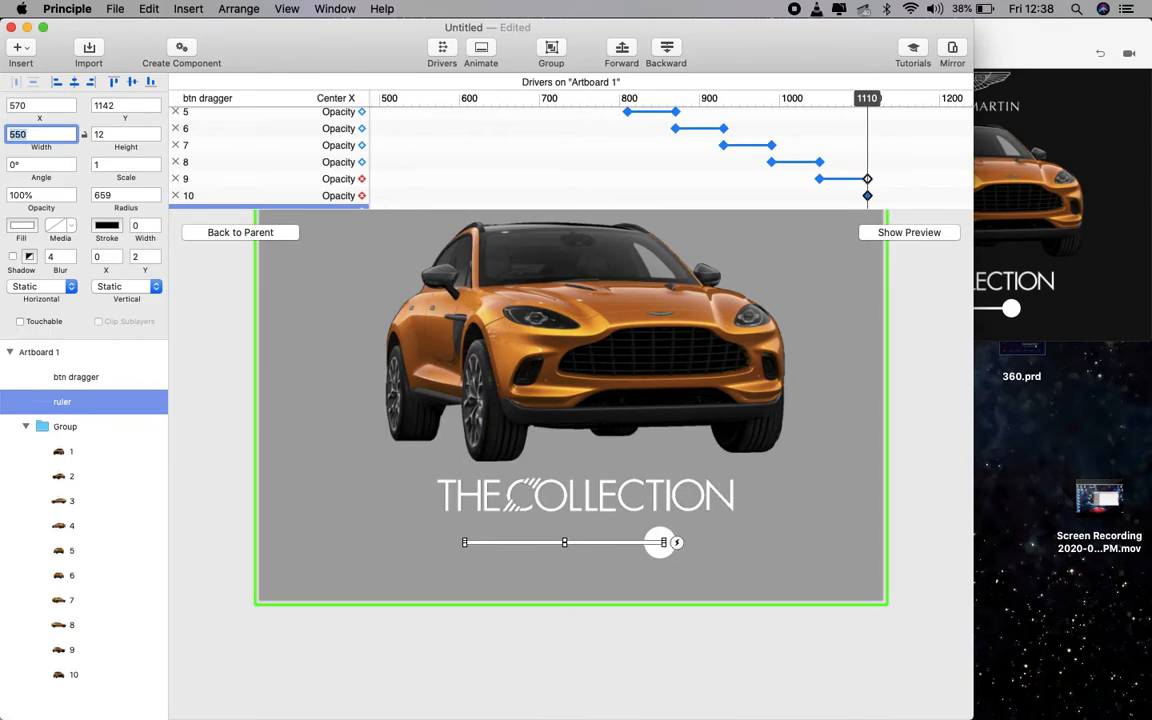
click(825, 536)
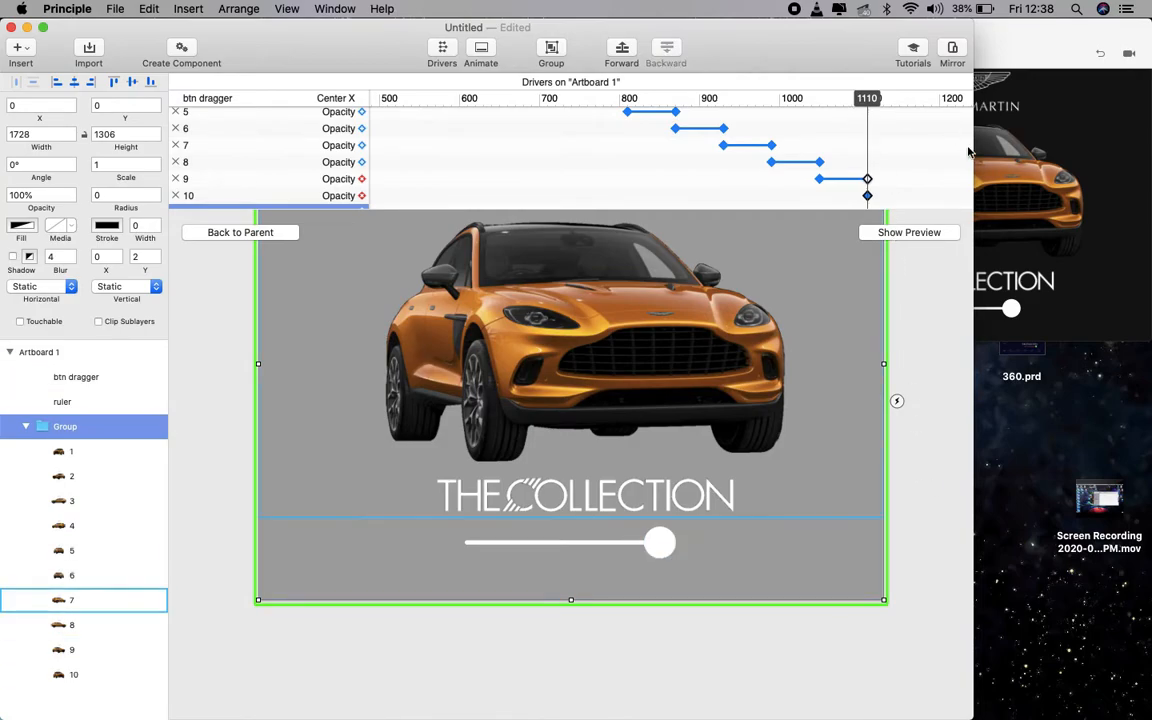
Step: Widen the editor window and check the car and shortened ruler in the prototype preview
drag(973, 157, 1150, 141)
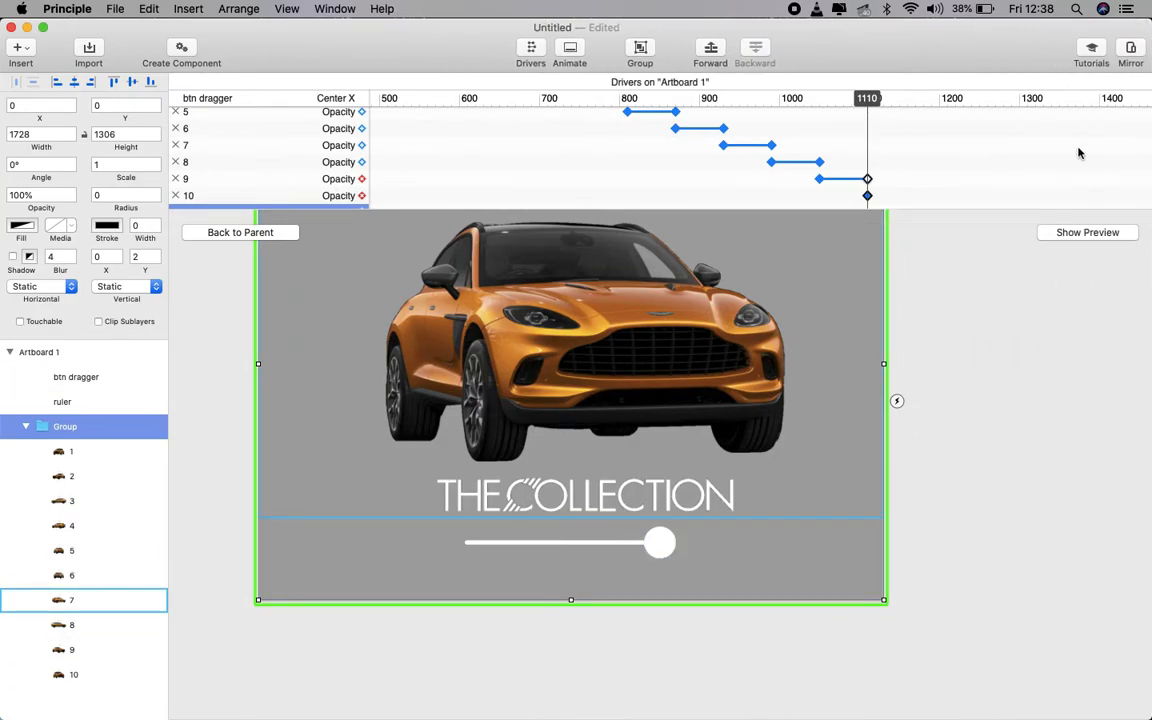
click(1082, 233)
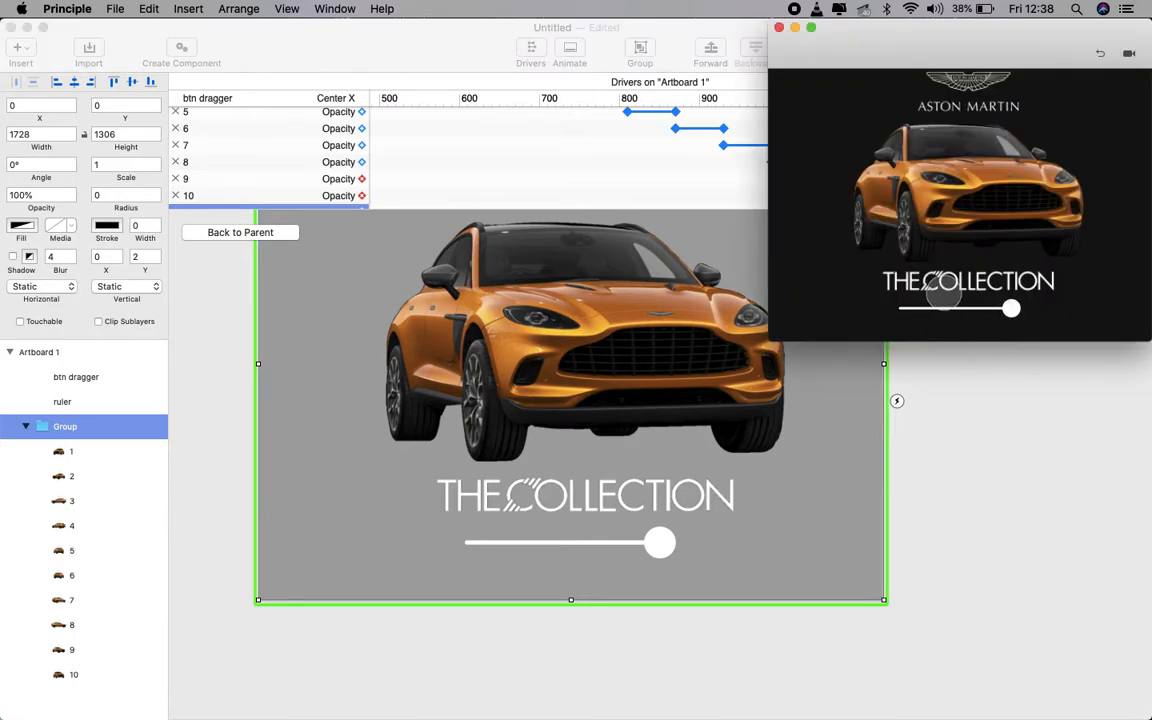
click(1012, 413)
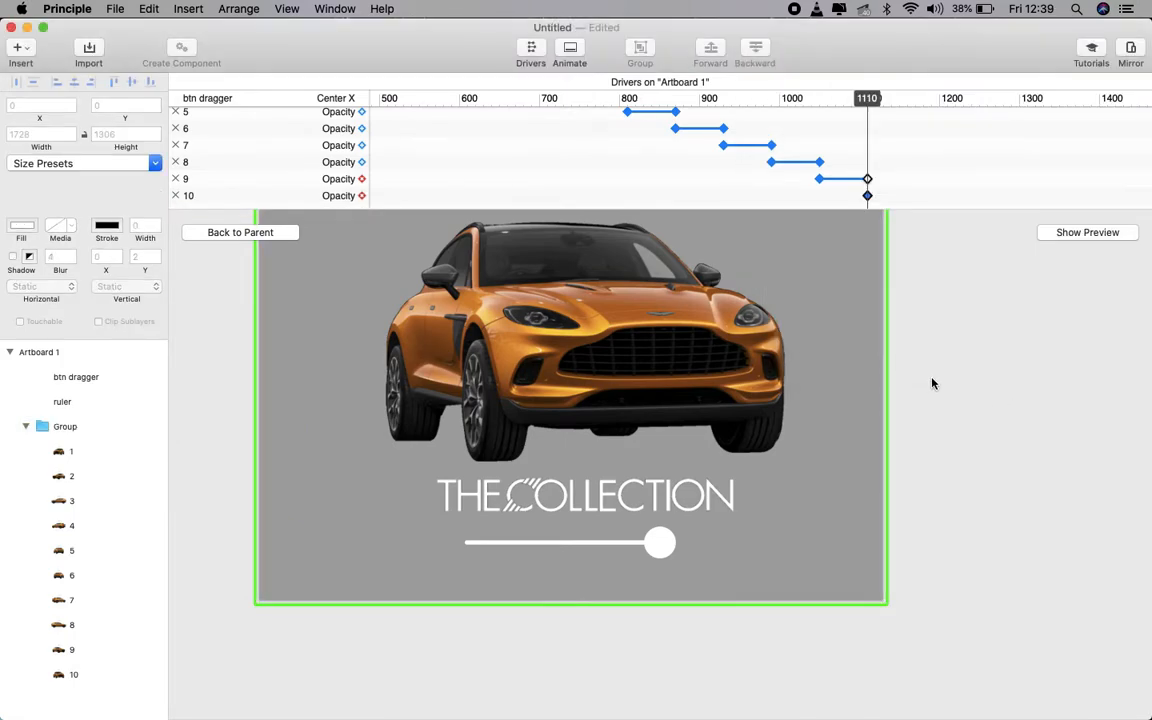
scroll(609, 352, up, 5)
scroll(550, 365, down, 4)
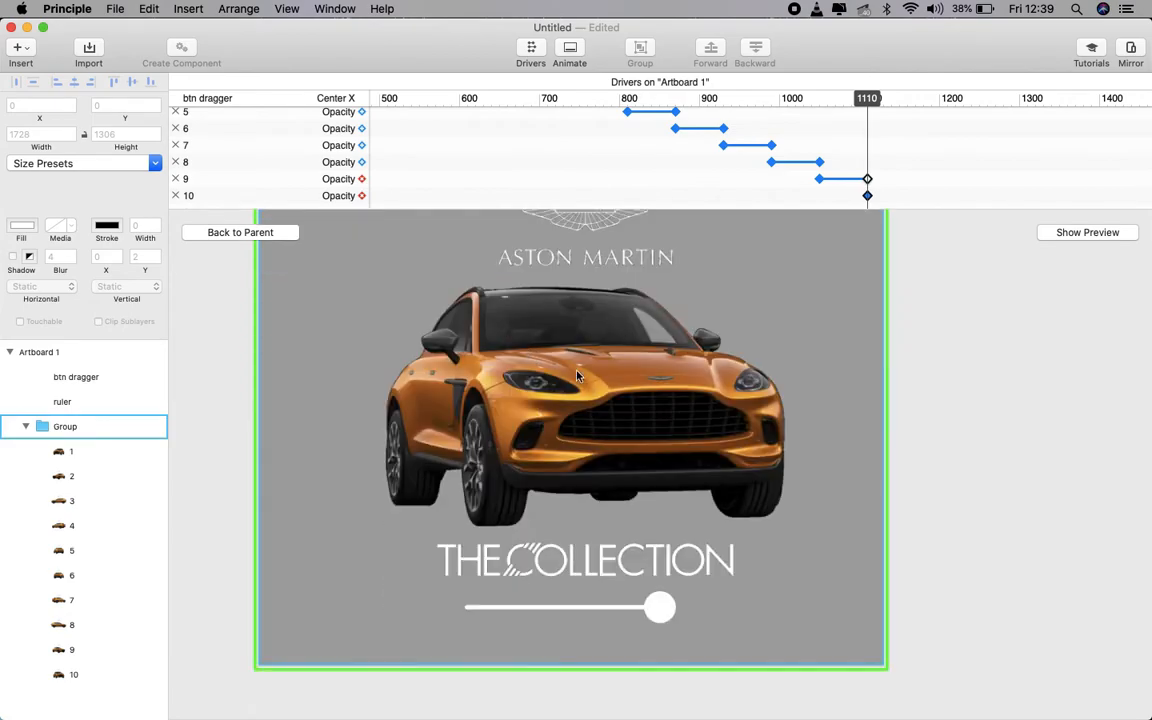
scroll(580, 378, up, 2)
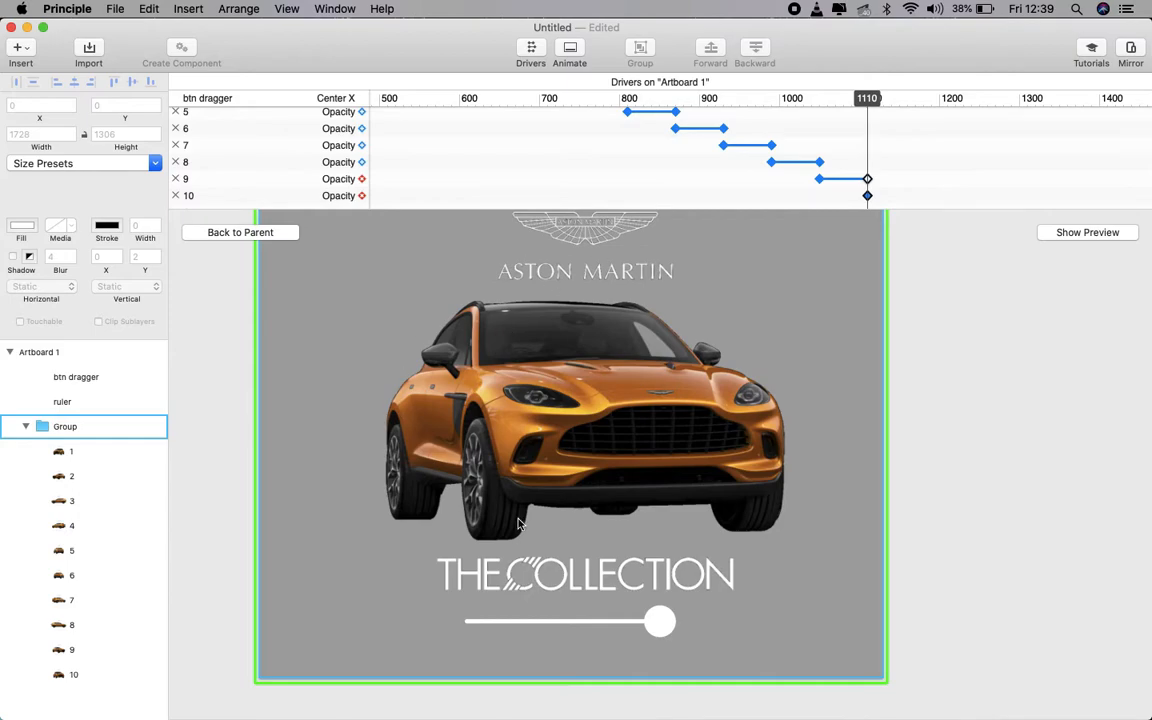
click(609, 651)
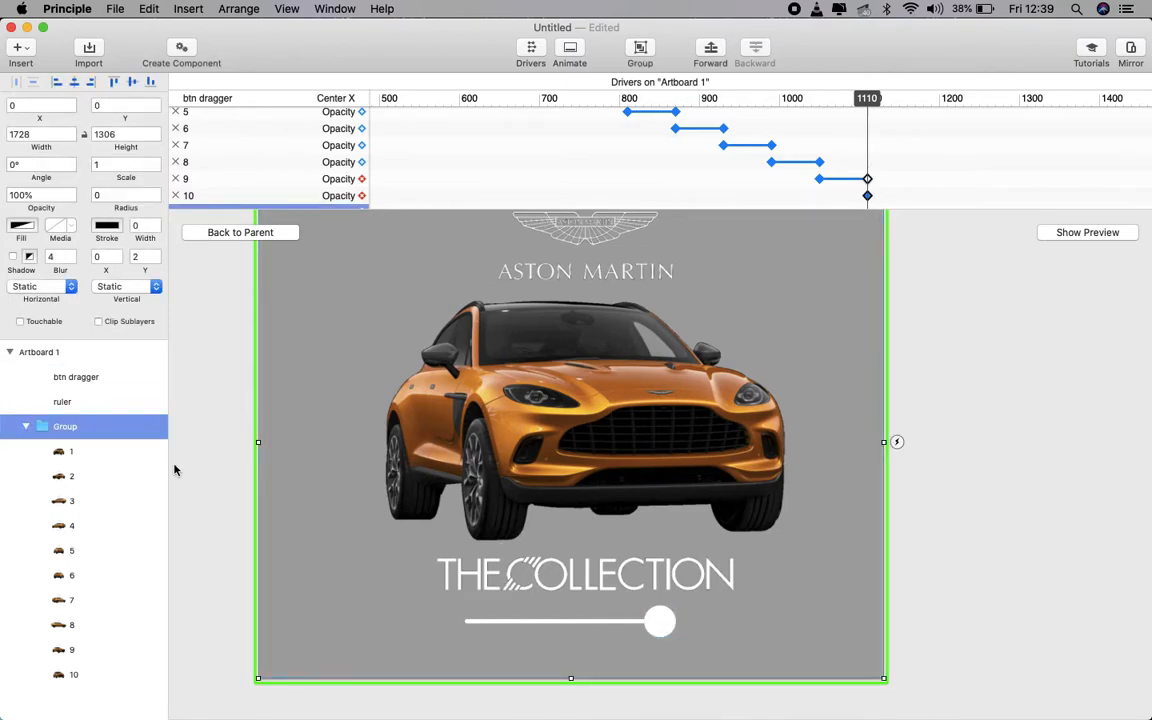
Step: Try shifting the btn dragger knob and the ruler together 20 px to the left
click(69, 380)
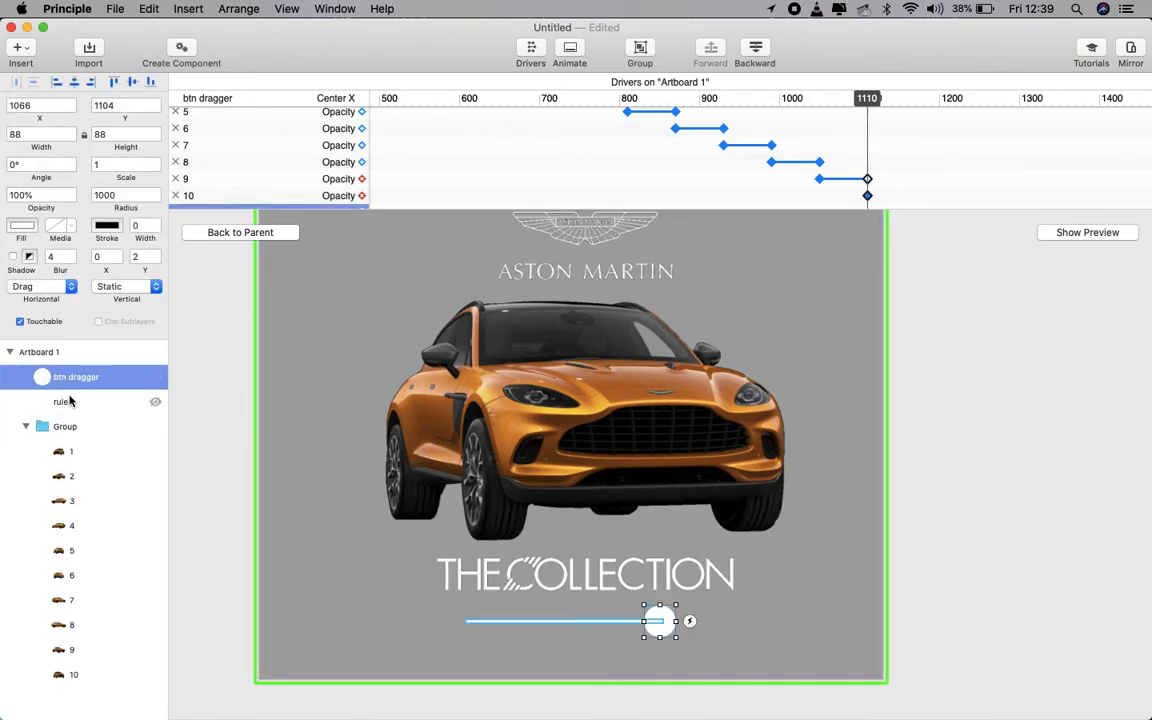
shift+click(69, 404)
key(shift+Left)
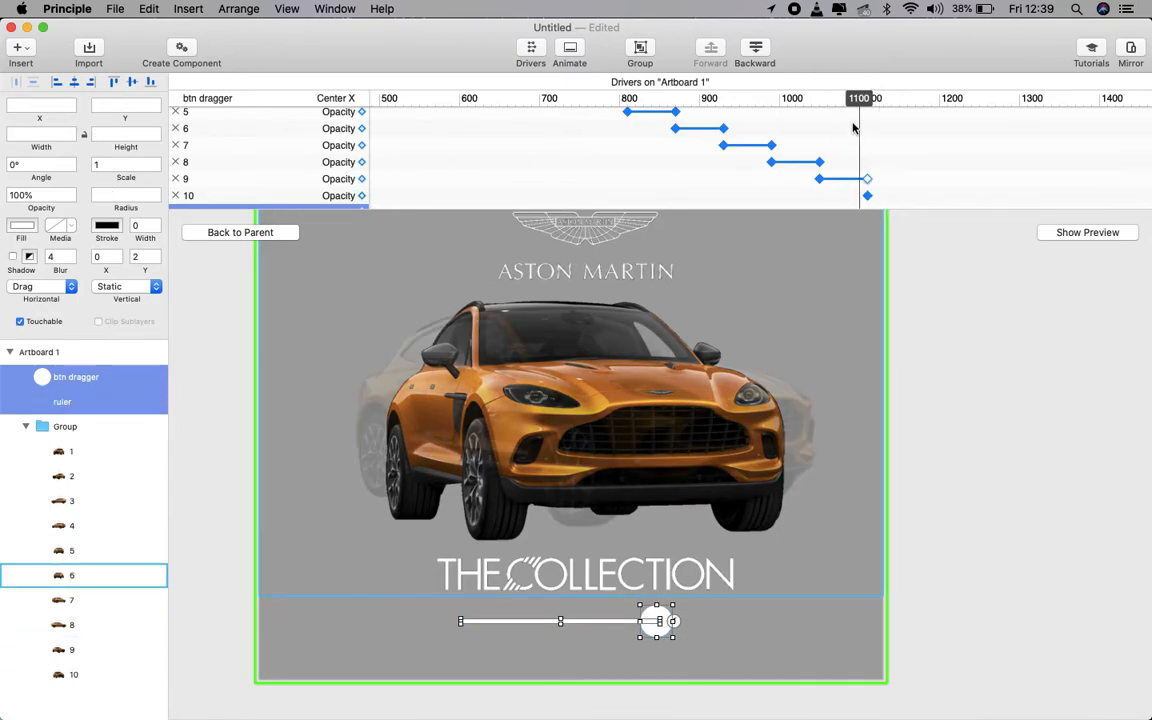
key(shift+Left)
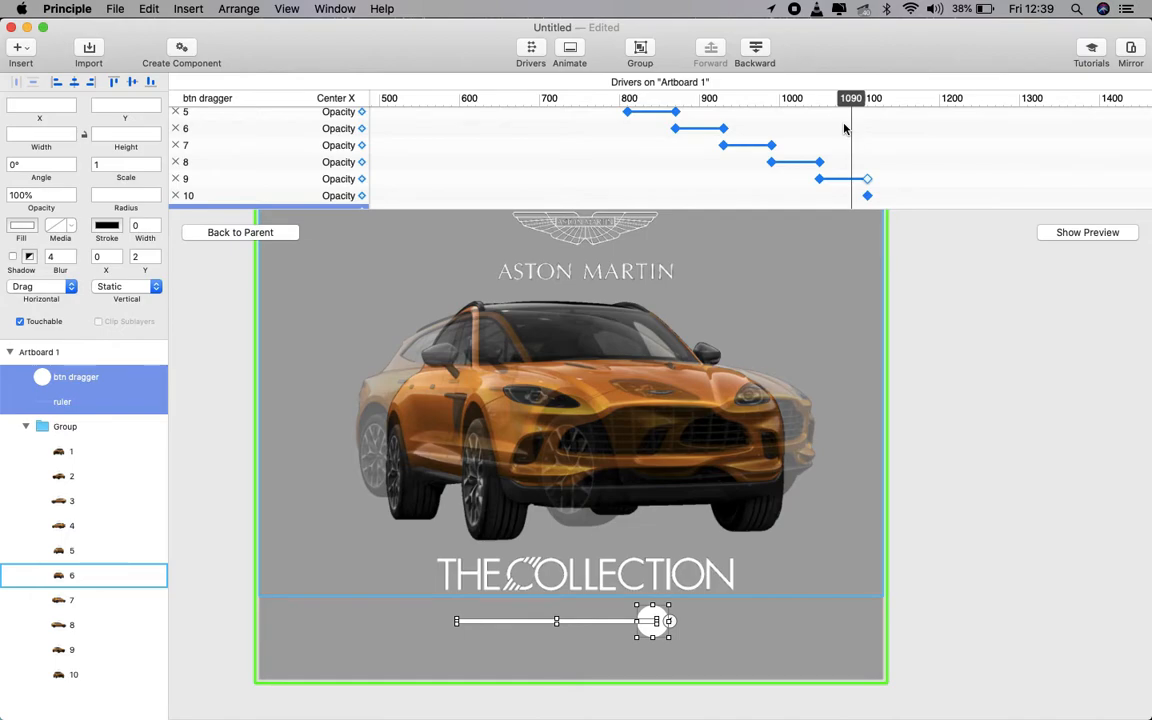
key(shift+Right)
key(shift+Right)
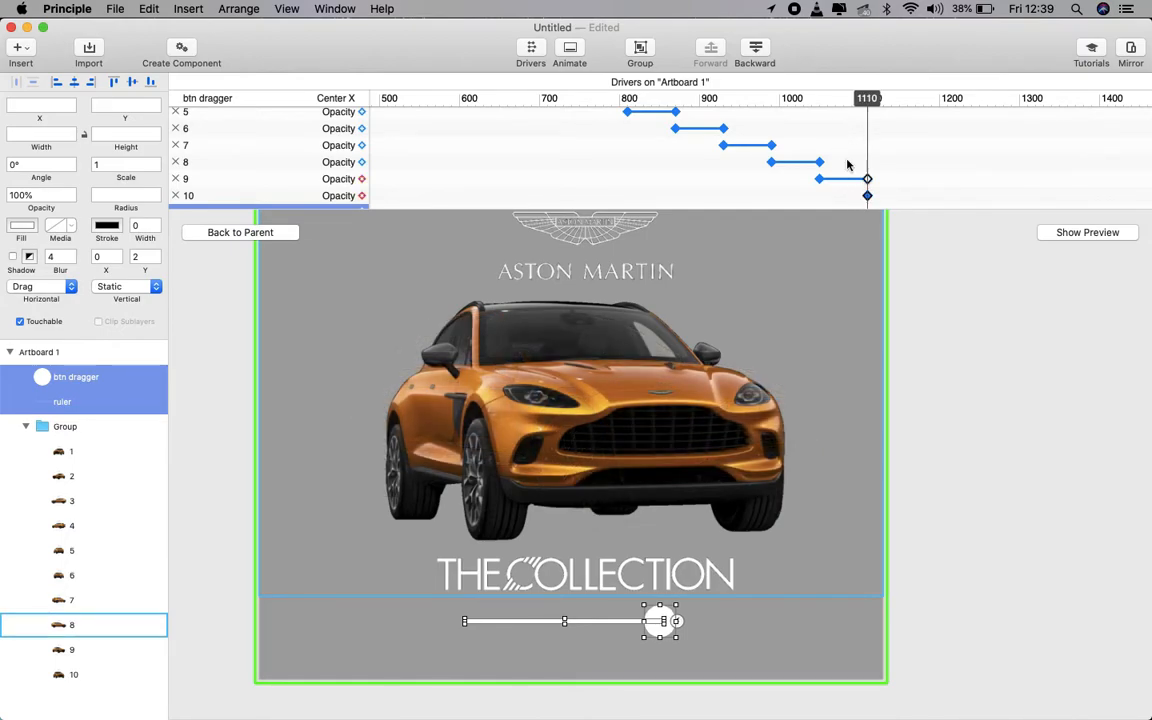
Step: Zoom out the driver timeline and enlarge its area until the Opacity rows of all ten images fit
scroll(850, 160, down, 5)
scroll(849, 161, down, 1)
click(904, 157)
scroll(903, 158, down, 1)
scroll(903, 159, up, 4)
scroll(903, 160, down, 7)
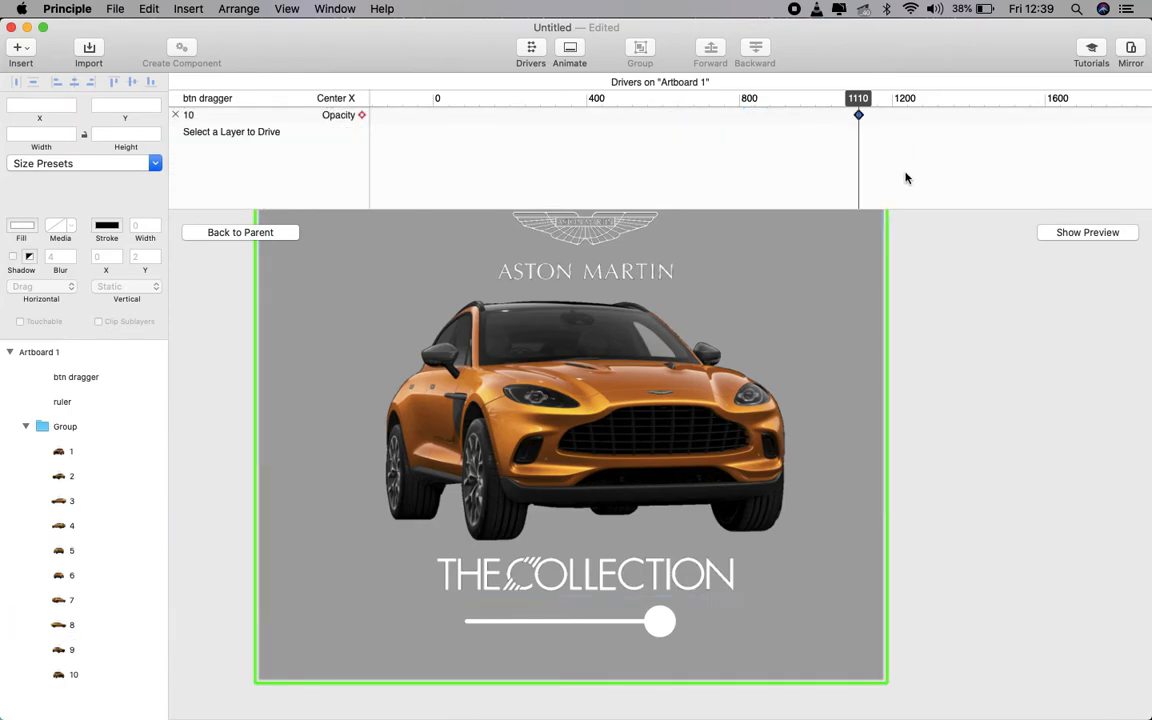
scroll(895, 157, up, 4)
scroll(895, 157, down, 2)
scroll(895, 160, down, 4)
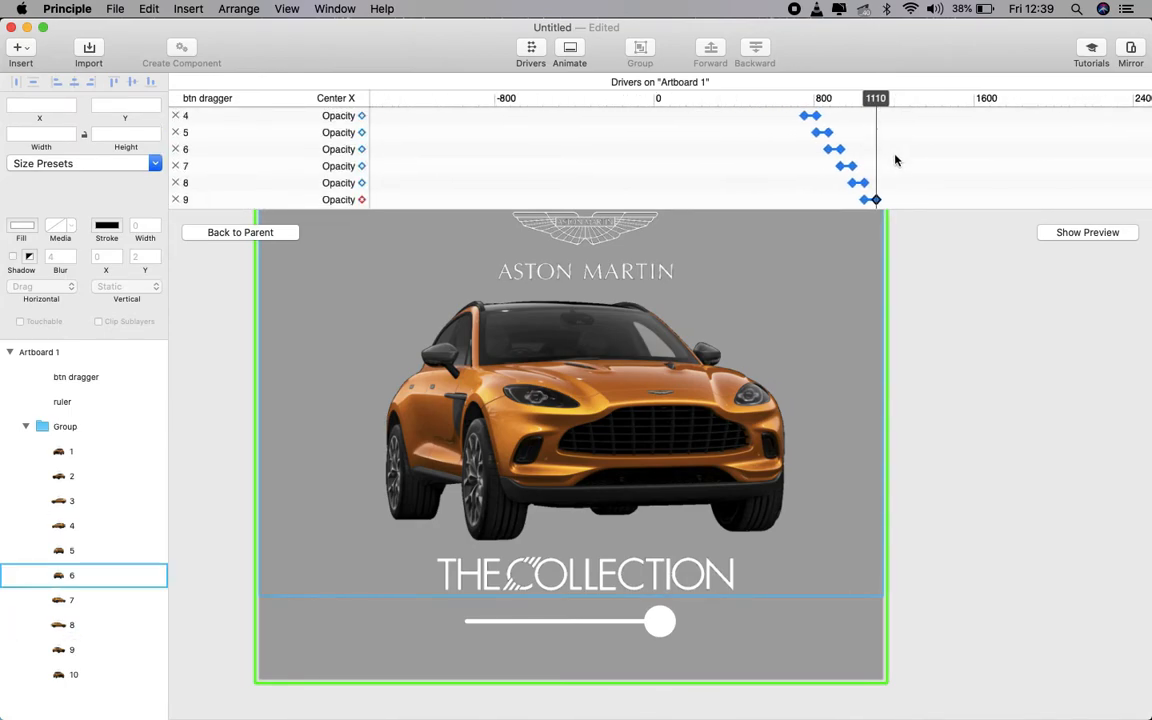
scroll(895, 190, up, 2)
scroll(895, 192, down, 1)
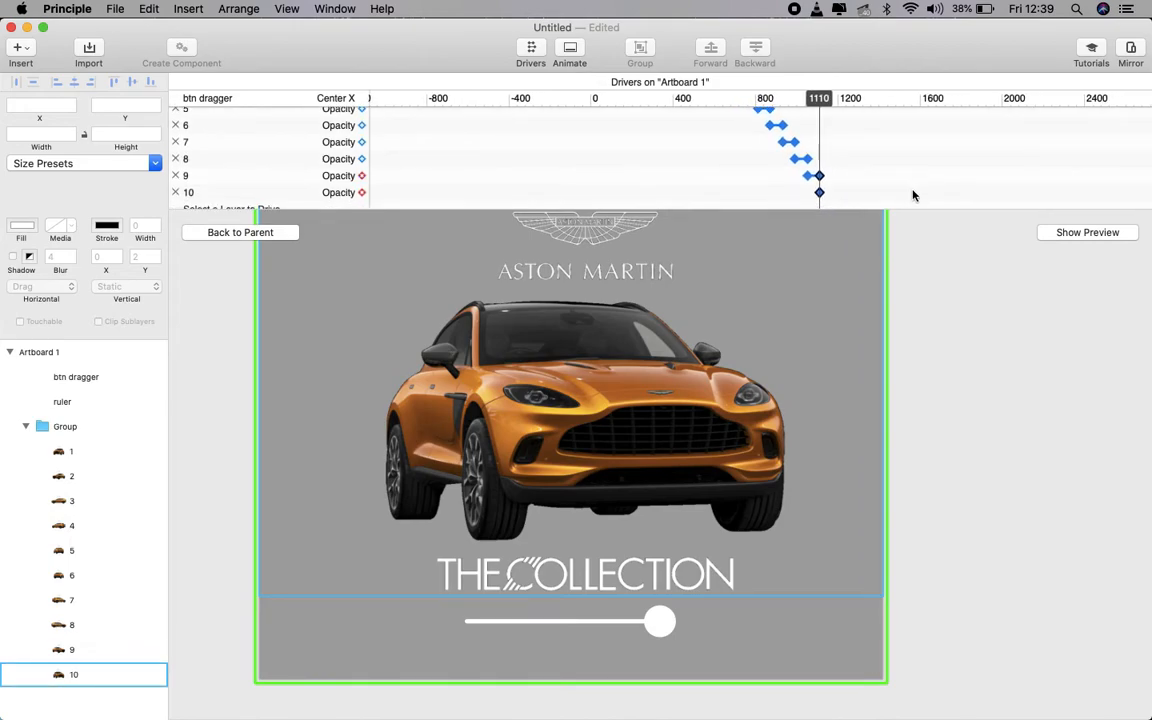
drag(938, 206, 938, 260)
scroll(885, 206, up, 4)
scroll(877, 198, right, 2)
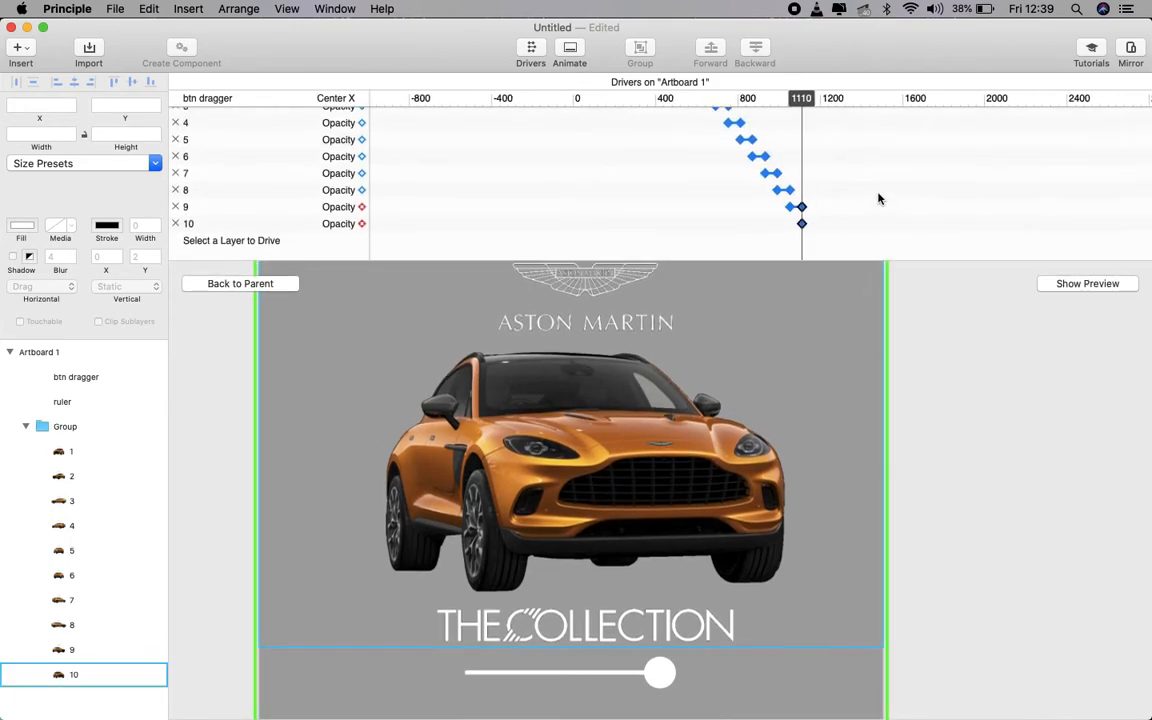
scroll(869, 195, down, 1)
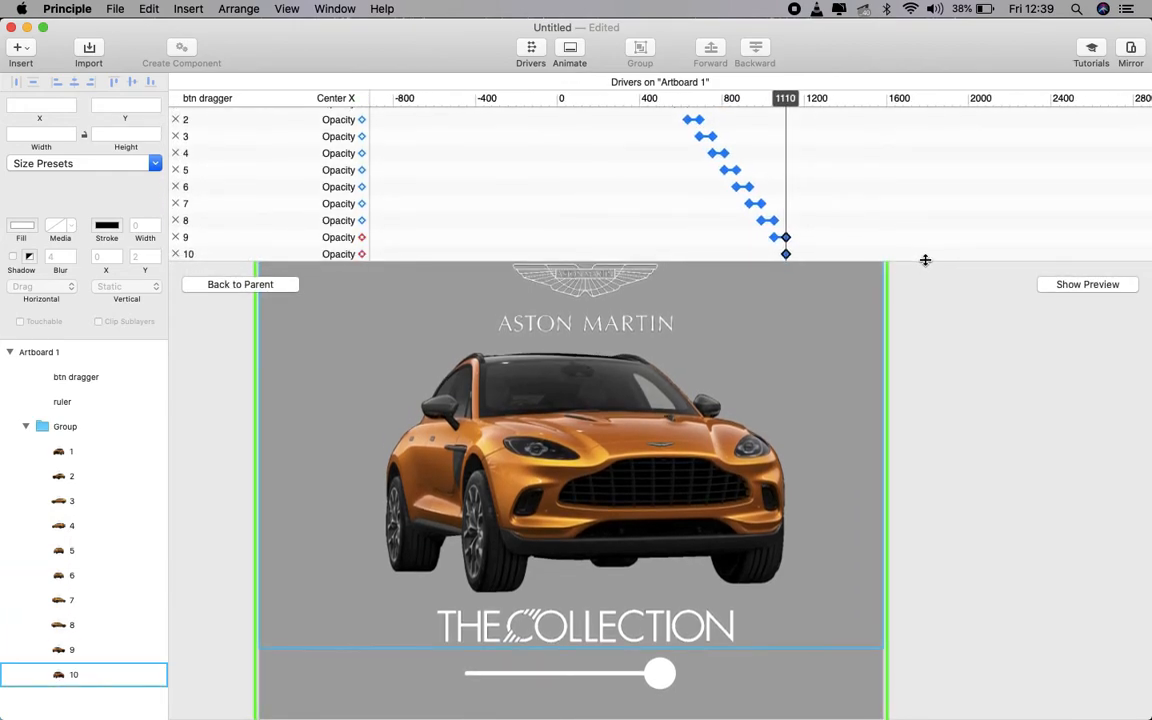
drag(923, 258, 923, 360)
scroll(866, 252, right, 2)
scroll(857, 253, right, 1)
click(805, 417)
scroll(805, 417, down, 3)
click(823, 442)
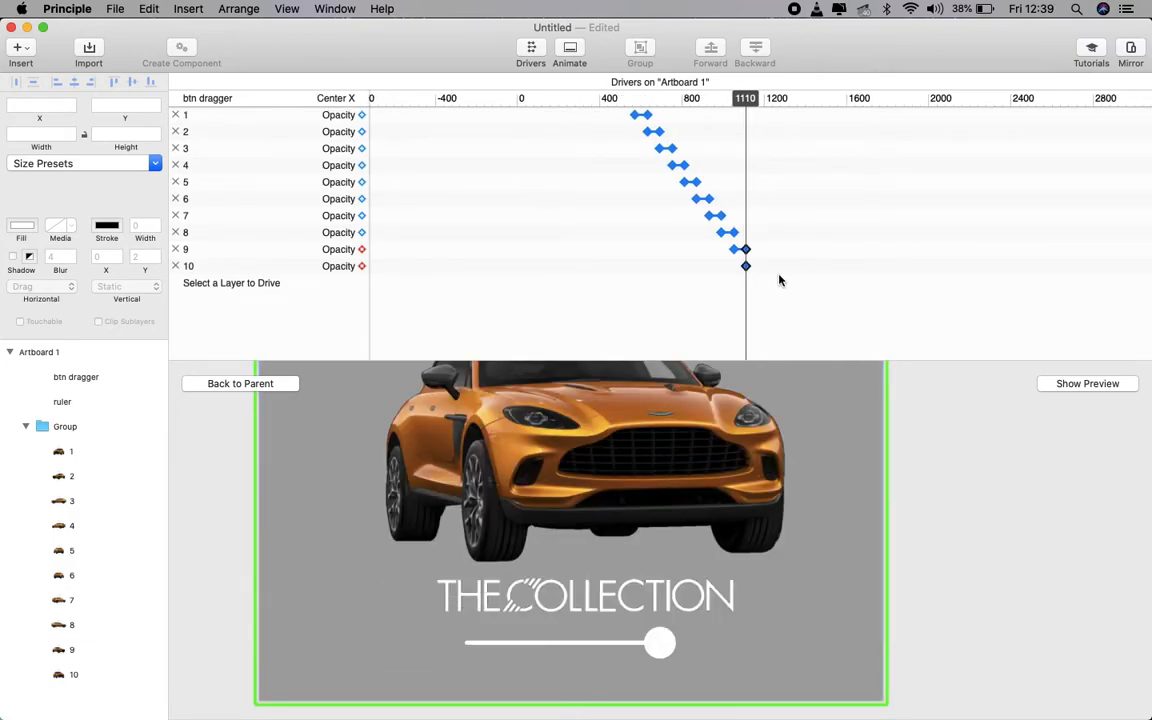
Step: Select all Opacity keyframes and shift them together to higher values, placing image 1's second keyframe at 704
drag(775, 306, 600, 110)
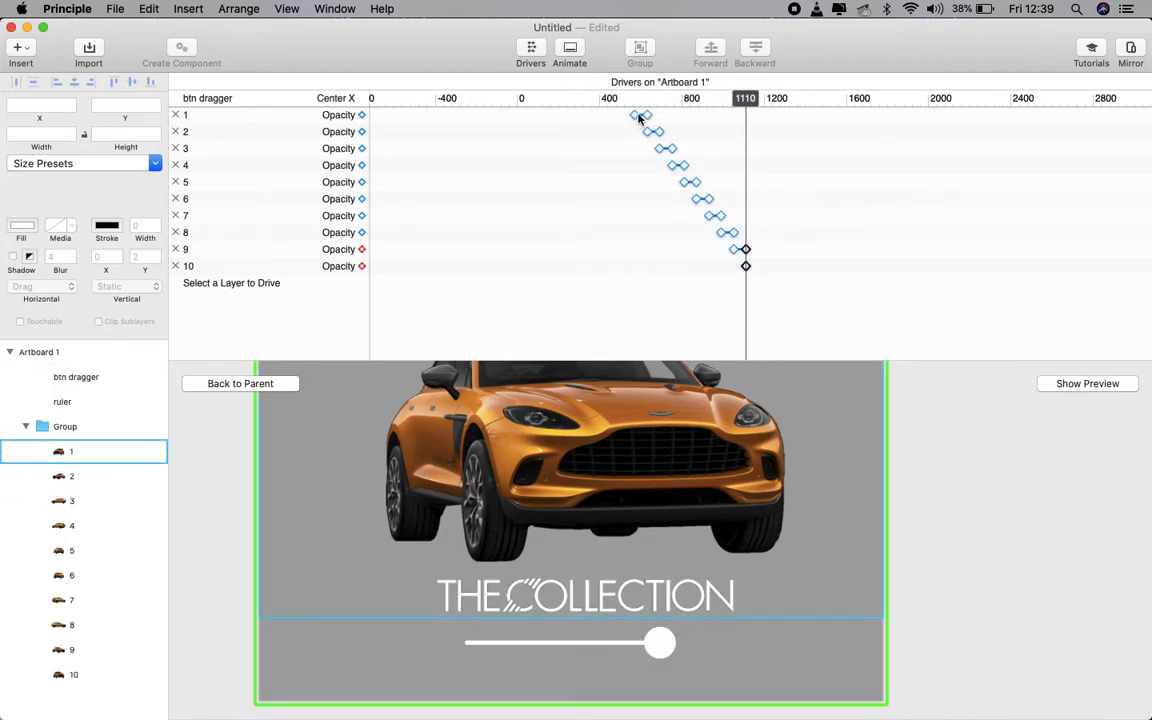
drag(641, 118, 661, 118)
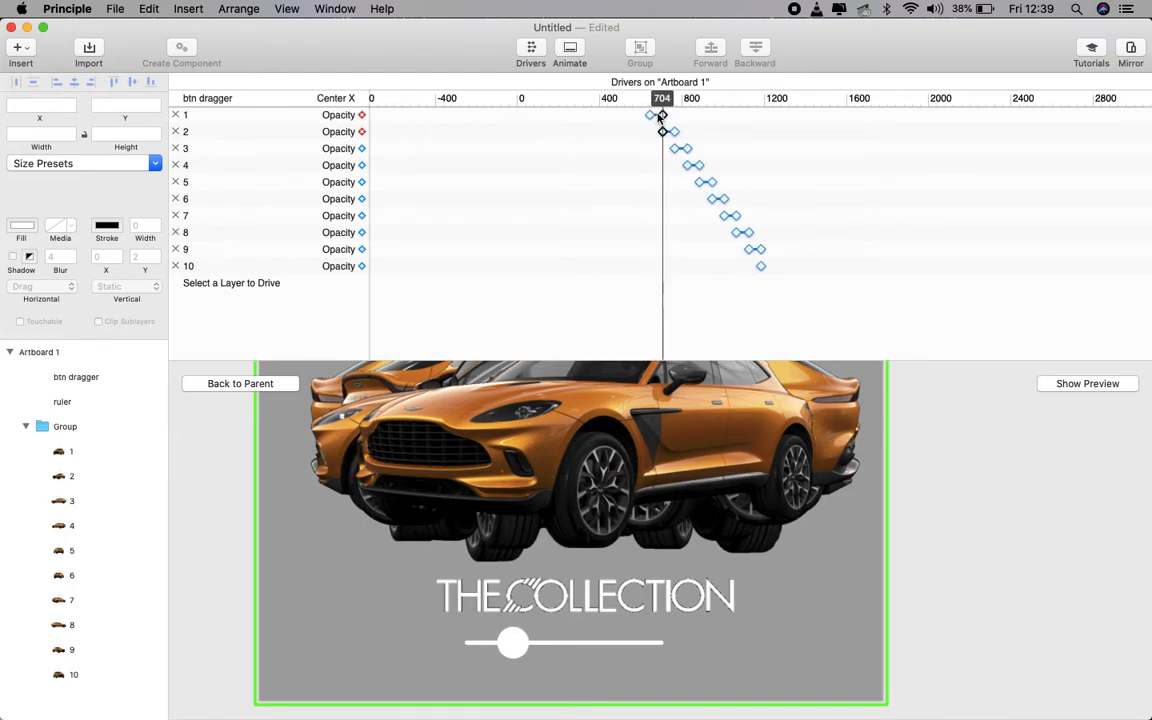
click(879, 500)
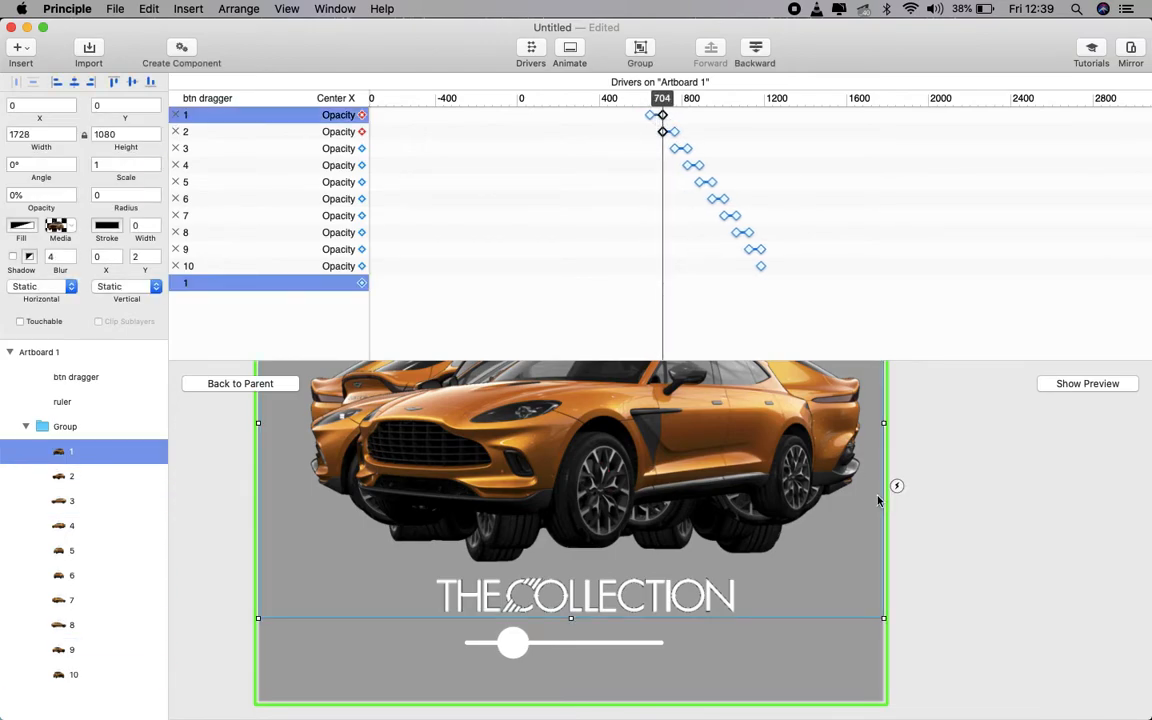
click(936, 538)
Step: Move the ruler right until its start lines up with the knob's centre, and set the driver position to image 1's first keyframe
click(566, 643)
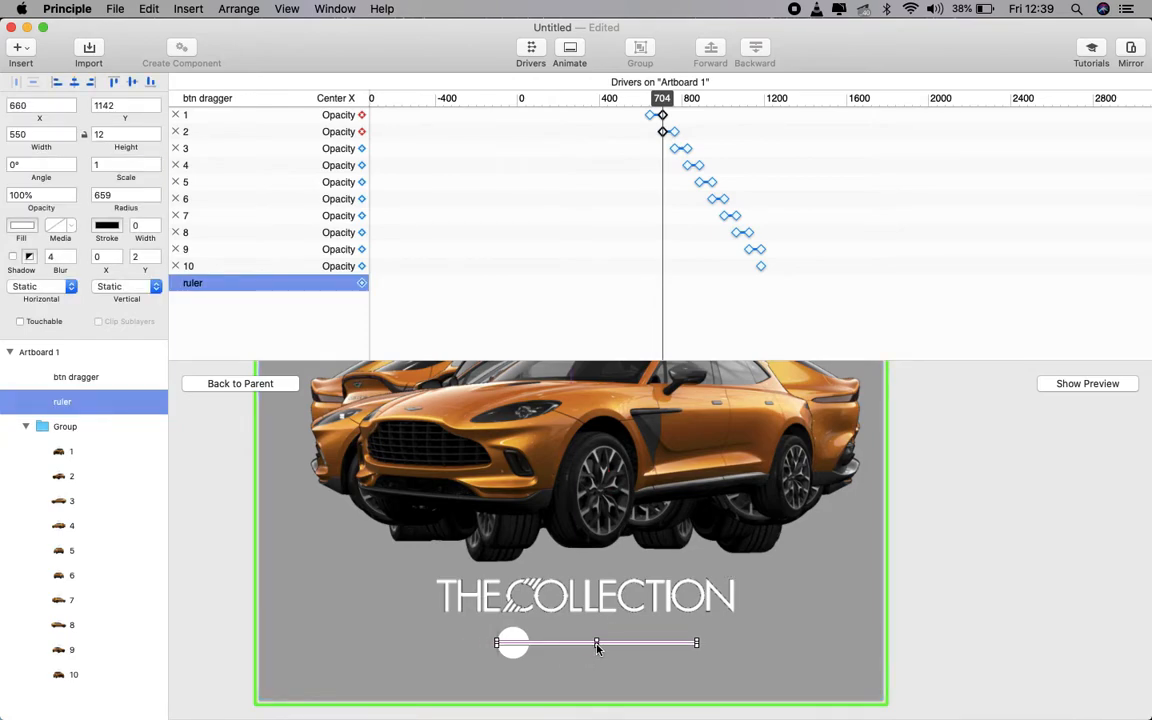
click(744, 633)
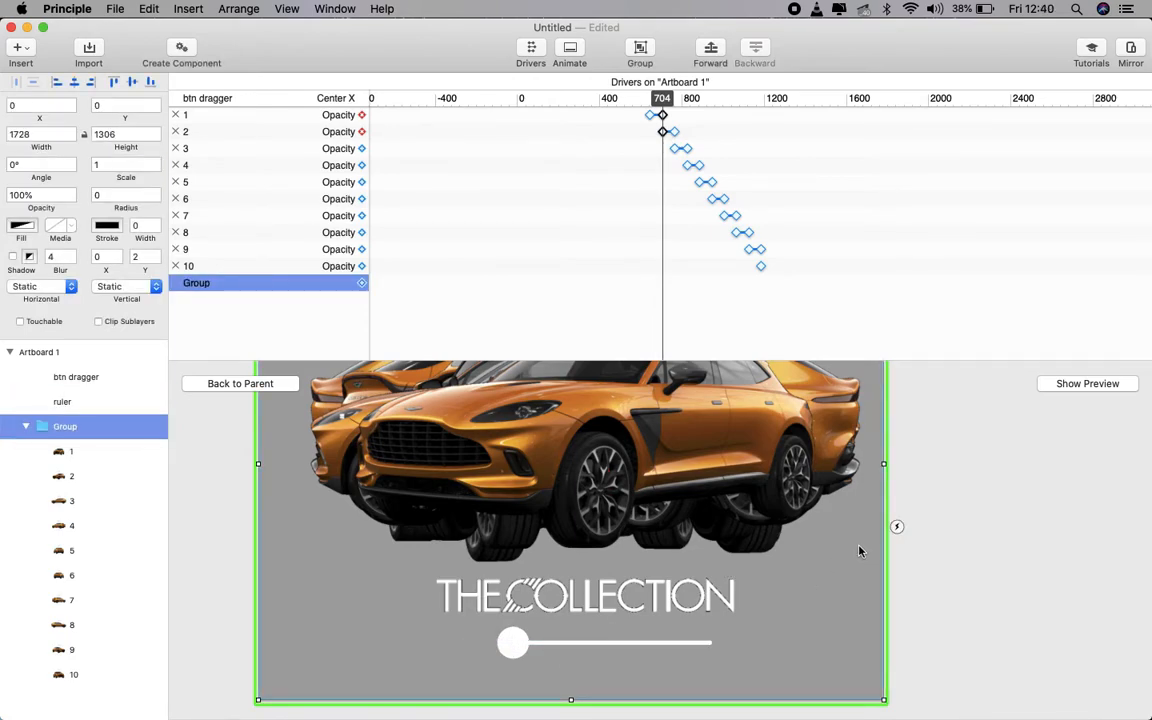
drag(662, 100, 650, 102)
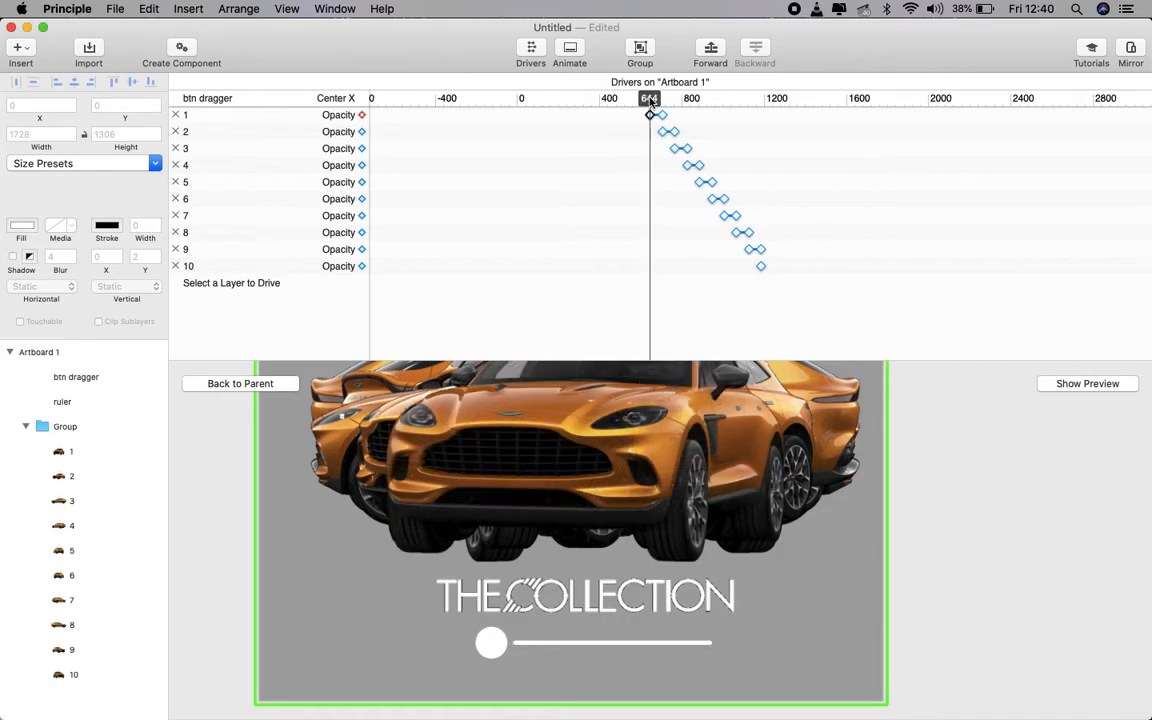
Step: Preview the prototype at full screen, test moving the knob, and close the preview
click(1105, 382)
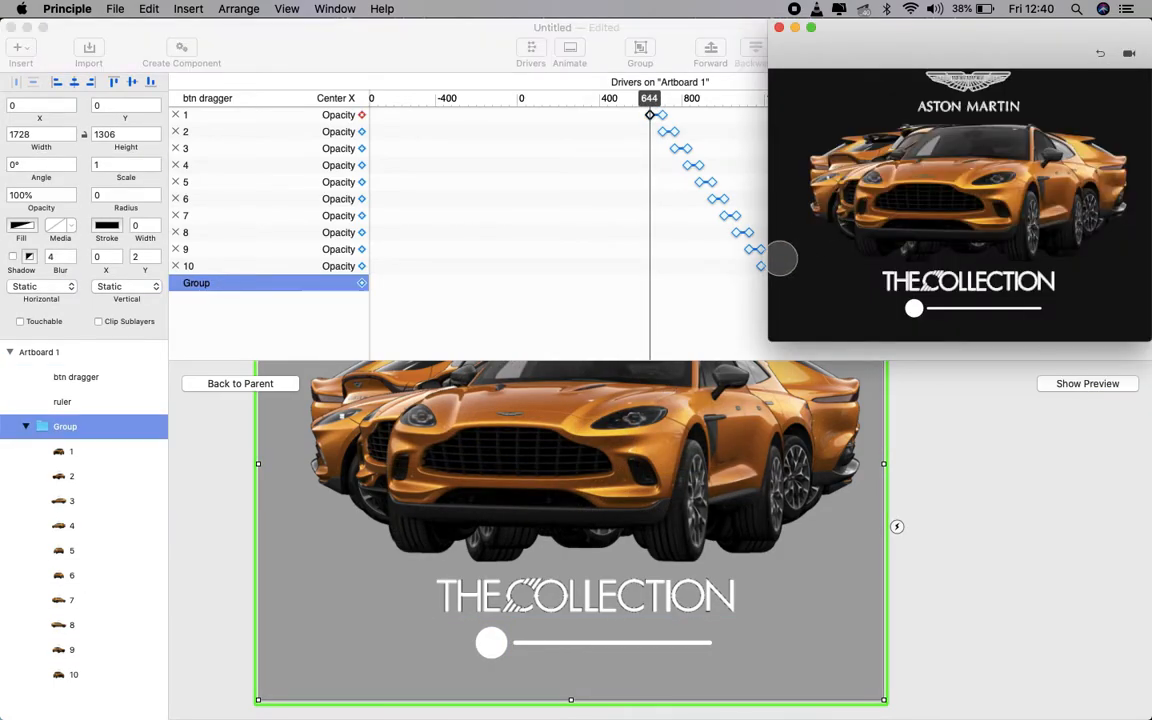
click(811, 27)
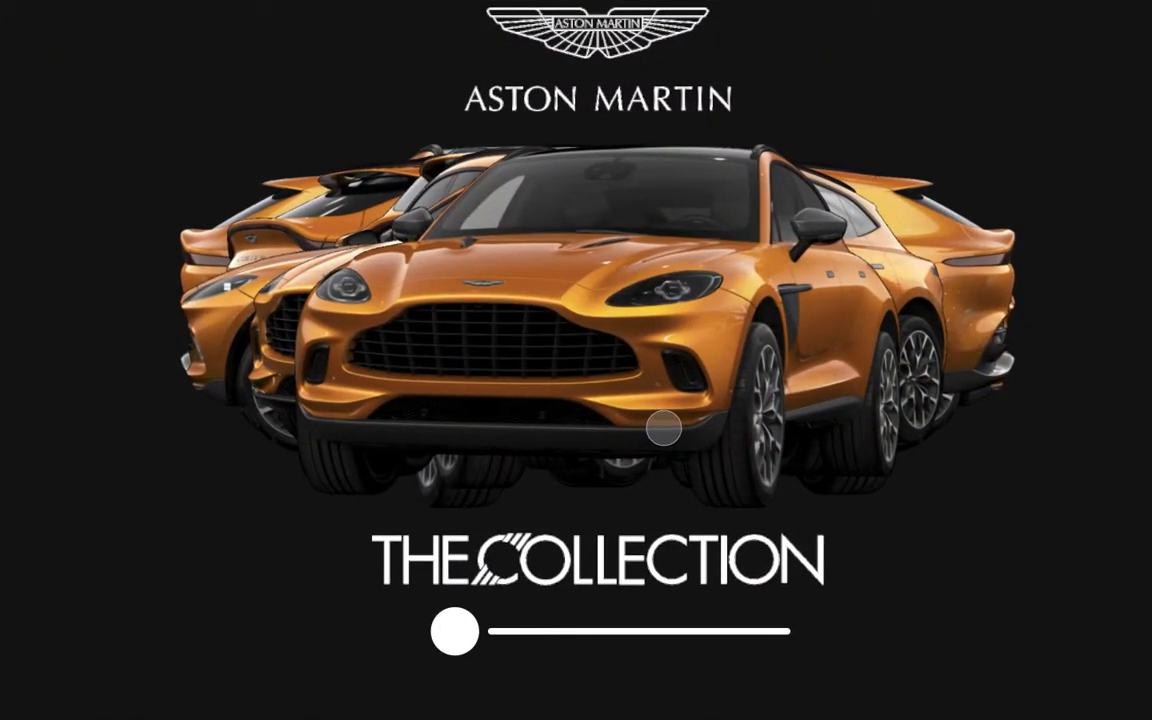
mouse_move(455, 630)
mouse_down()
mouse_move(527, 643)
mouse_move(515, 672)
mouse_move(470, 636)
mouse_move(491, 648)
mouse_move(463, 651)
mouse_up()
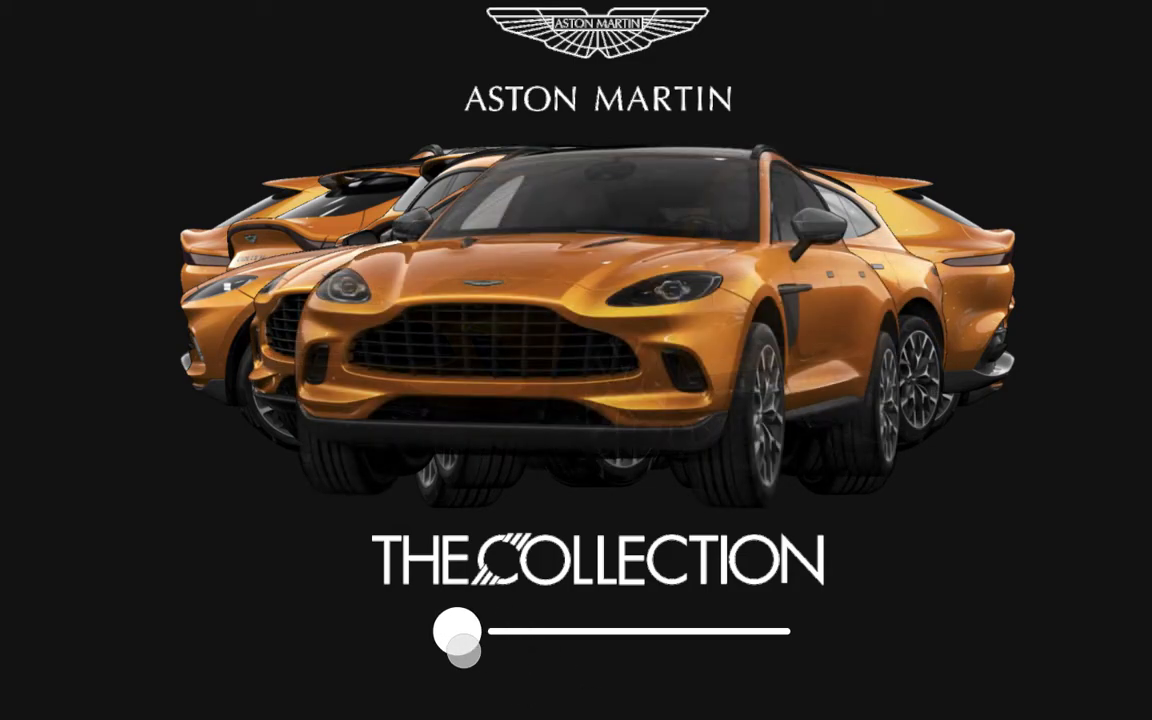
key(Escape)
drag(783, 33, 869, 141)
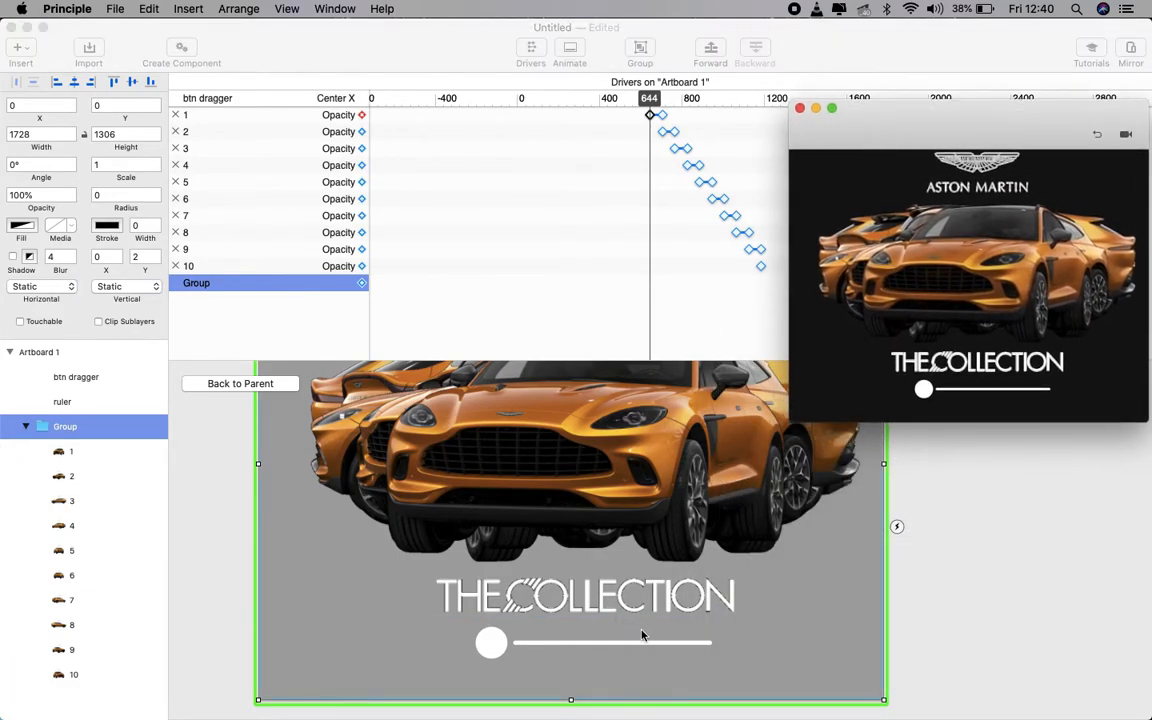
key(super+w)
Step: Move the ruler back to X 644 so its start lines up with the knob's centre
drag(651, 98, 652, 98)
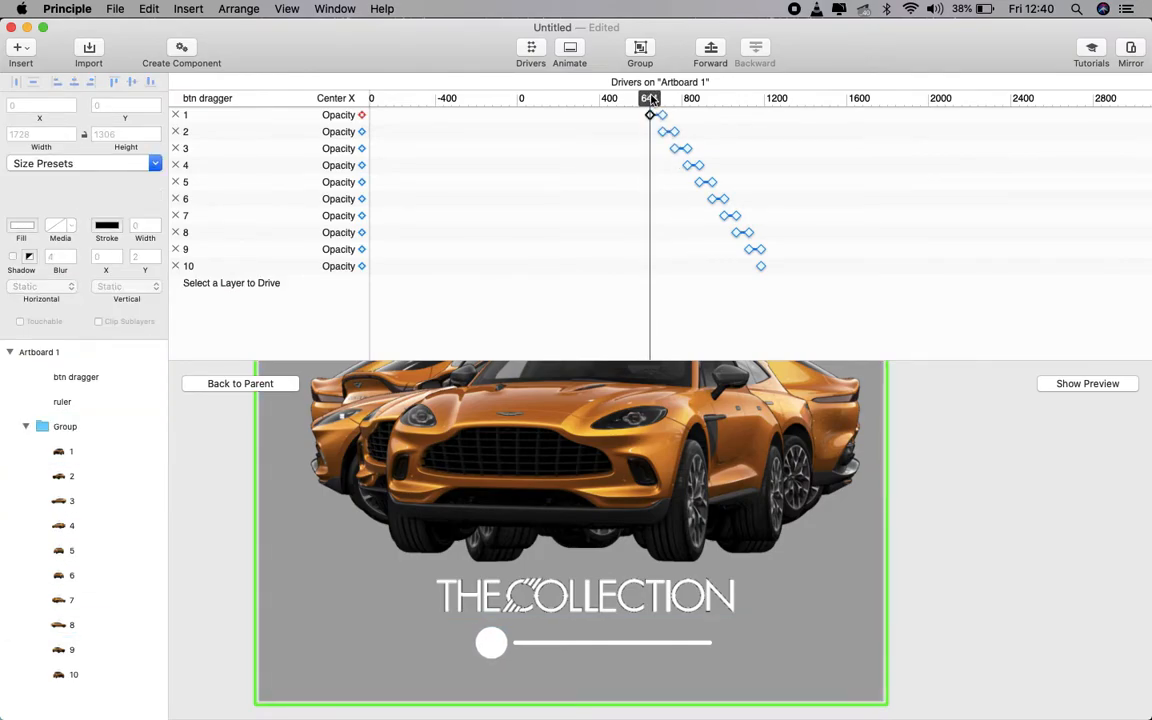
click(514, 658)
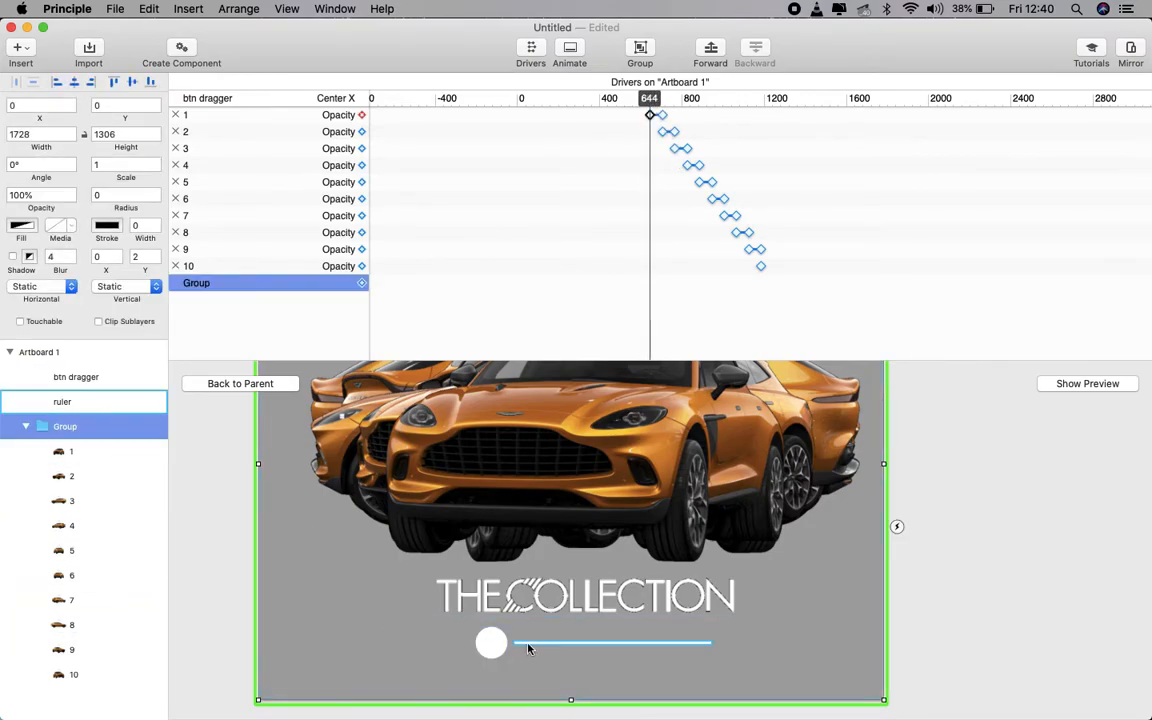
drag(549, 648, 532, 648)
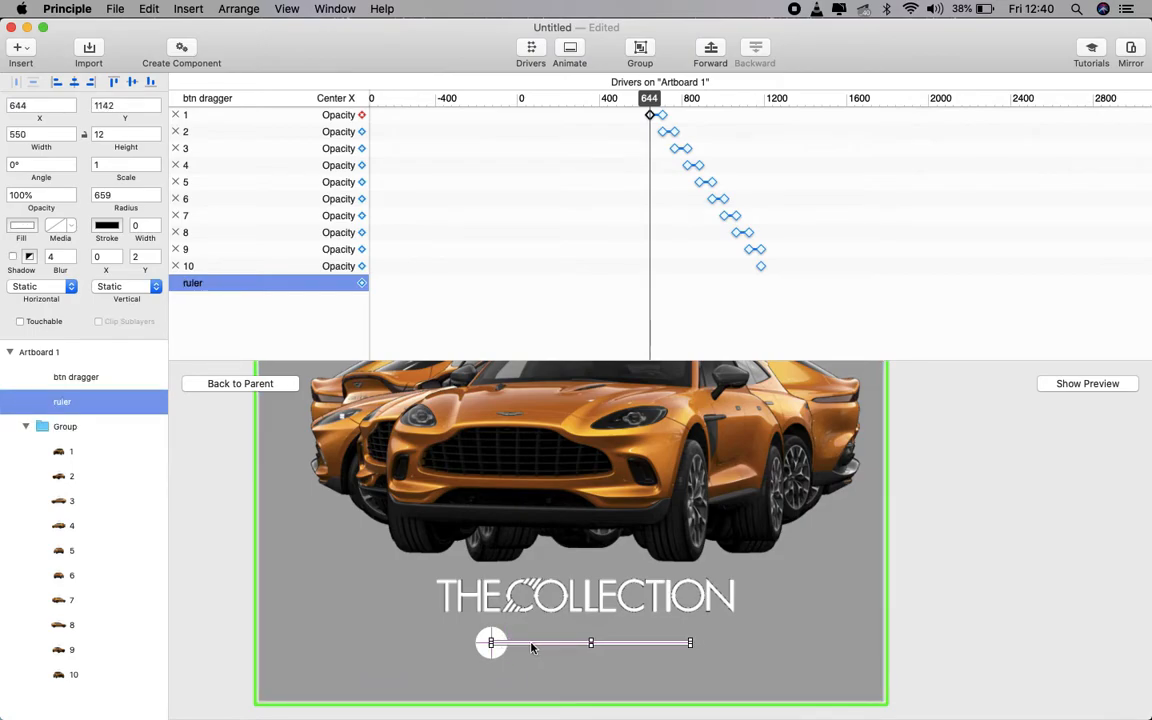
click(768, 636)
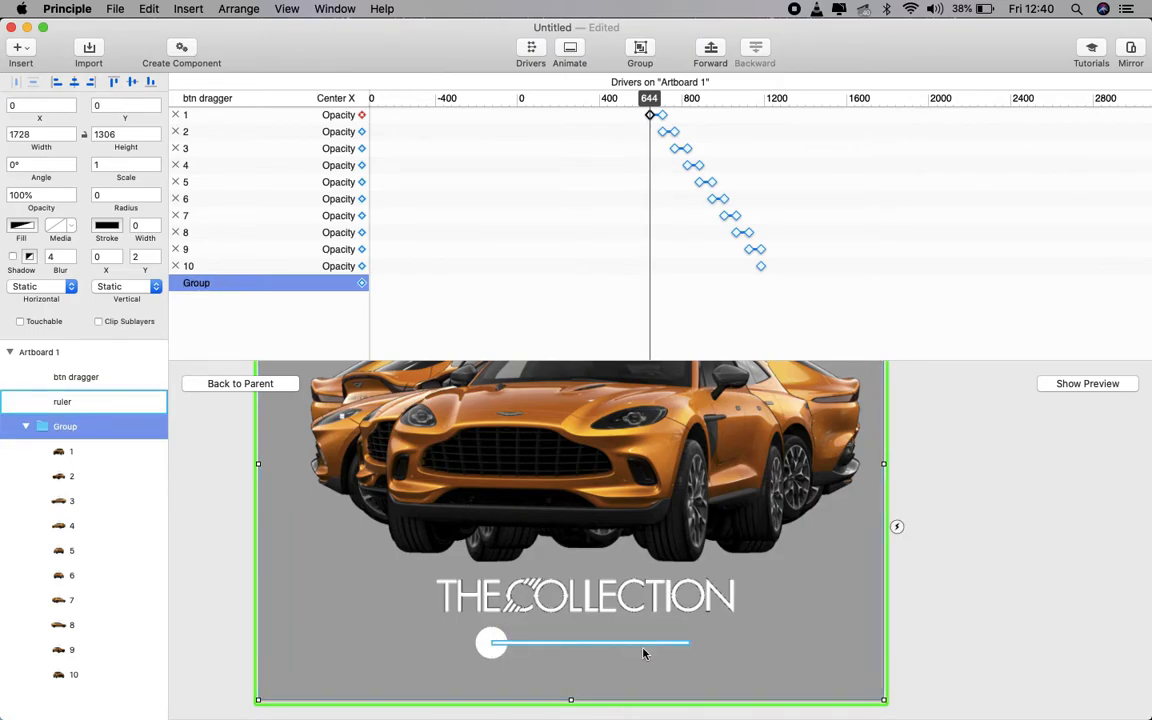
Step: Try shifting all Opacity keyframes to higher values and aligning the ruler's start with the knob at X 728
drag(792, 291, 550, 34)
drag(651, 113, 660, 117)
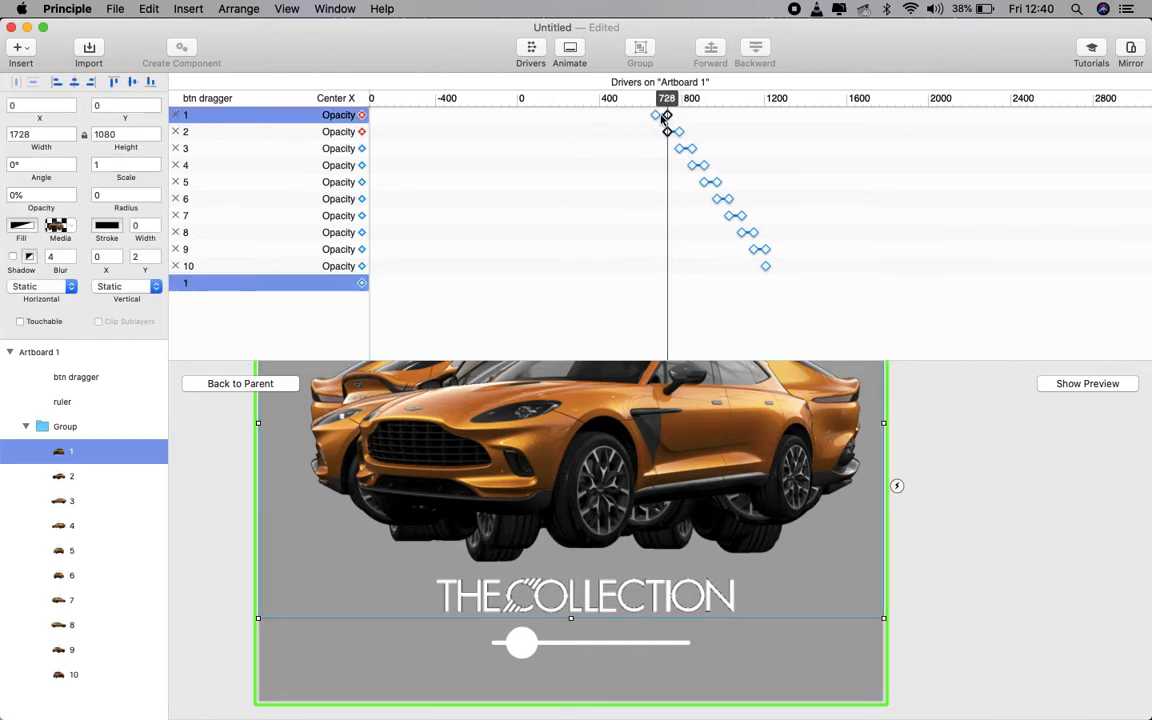
click(856, 646)
click(648, 644)
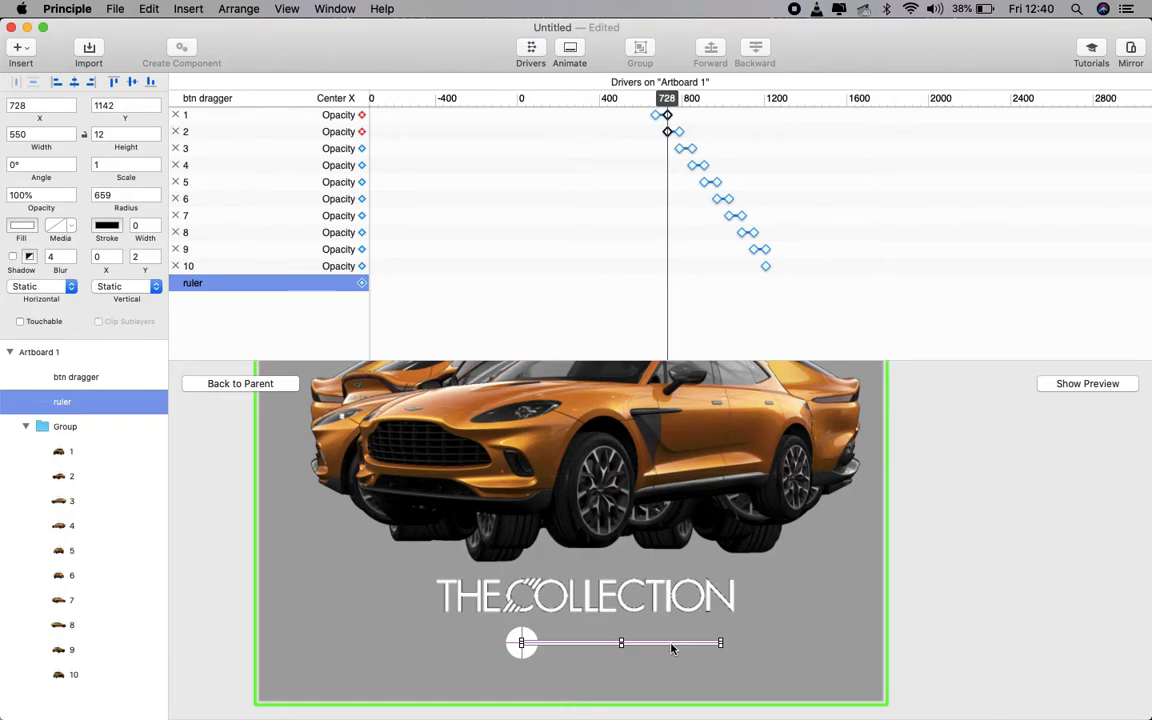
drag(671, 648, 671, 648)
key(super+z)
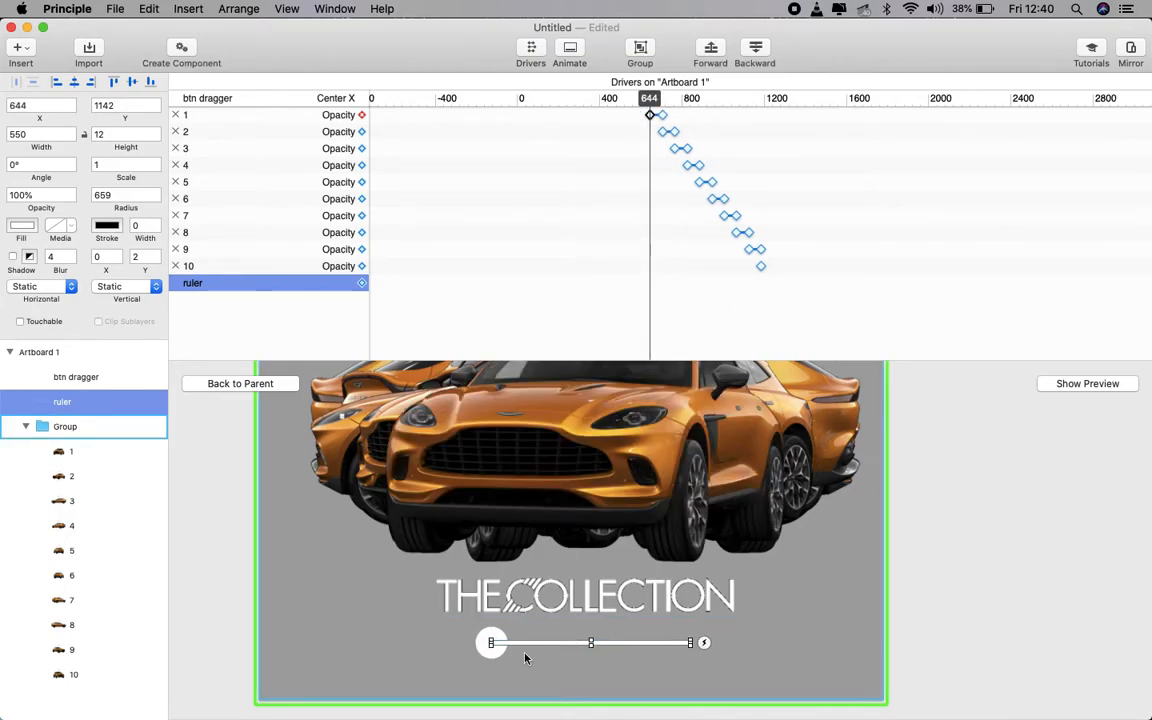
Step: Preview the prototype with the realigned ruler and test moving the knob away from the ruler's start
drag(648, 99, 651, 99)
click(1090, 383)
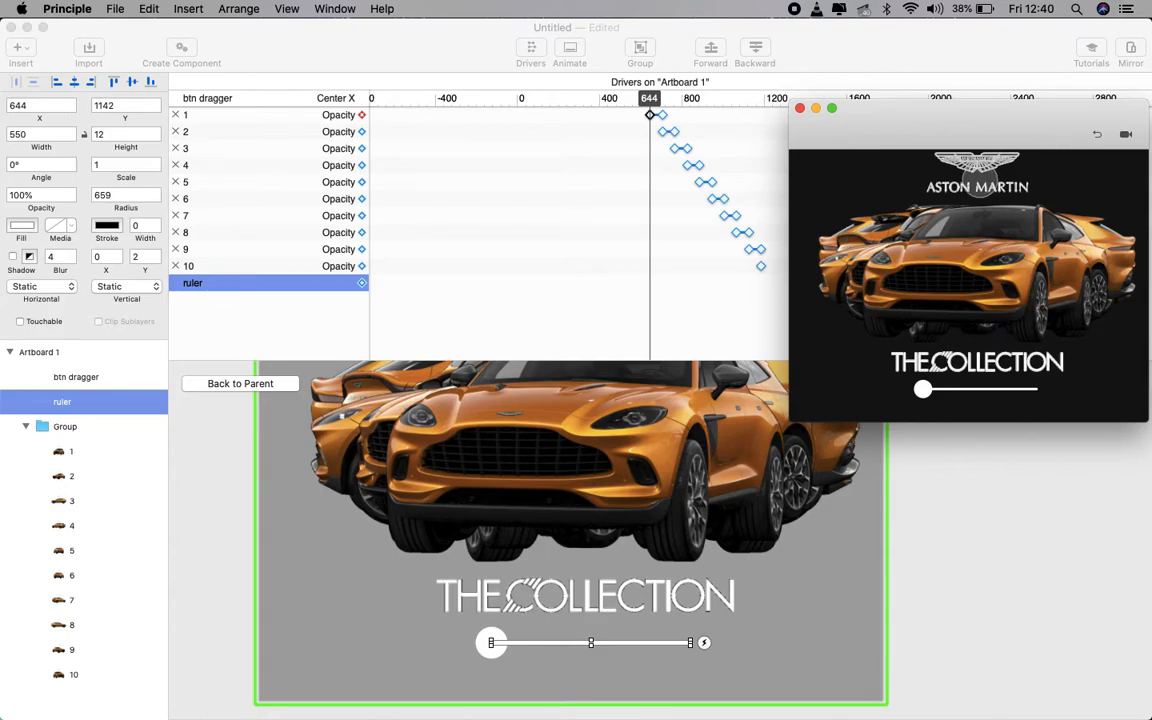
drag(836, 348, 926, 417)
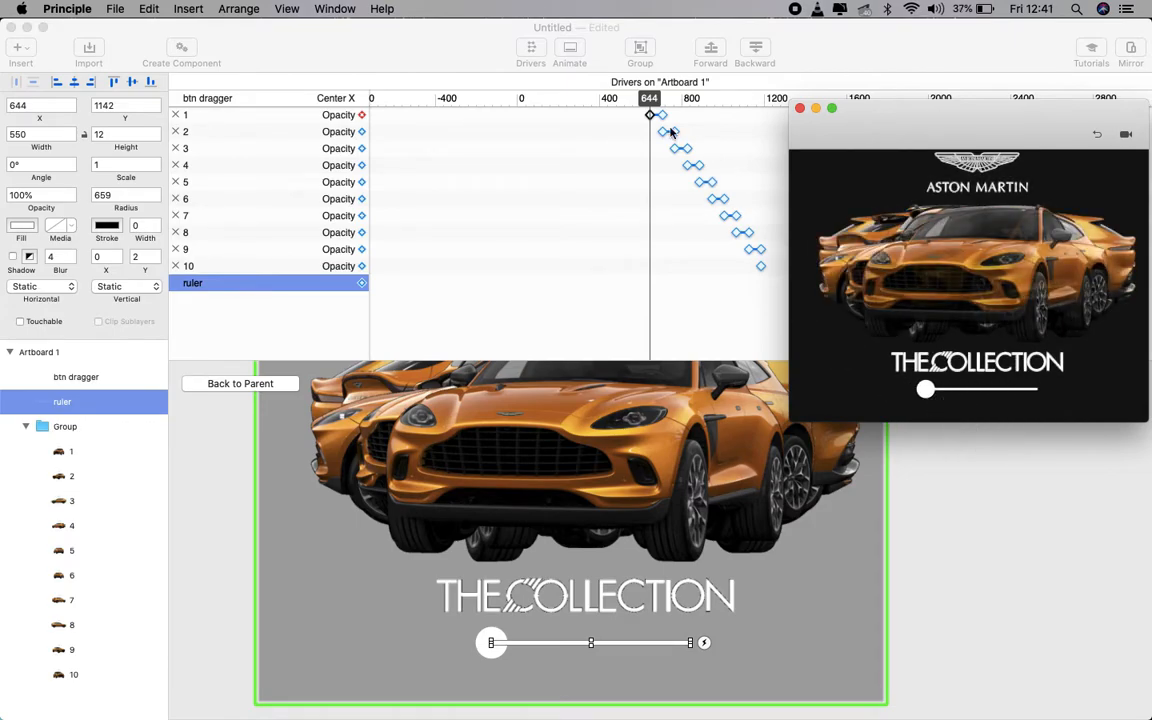
click(737, 136)
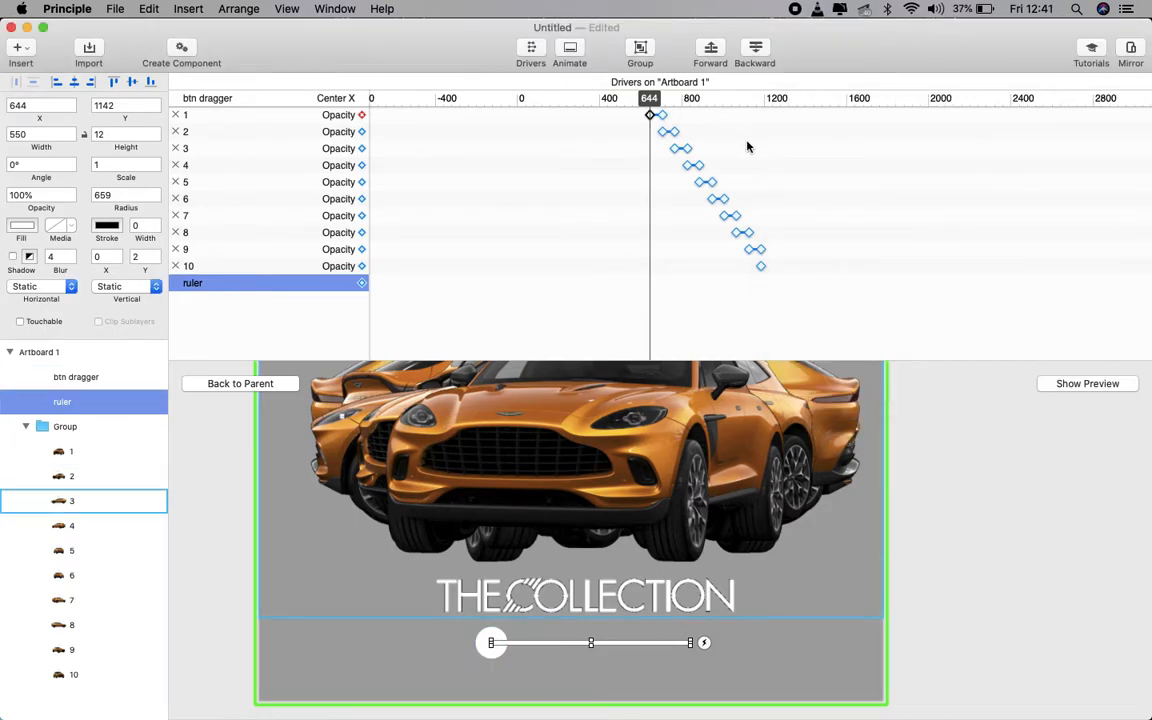
Step: Add an Opacity keyframe for image 2 at driver position 644 and set its opacity to 0%
scroll(746, 146, up, 5)
scroll(744, 146, up, 4)
scroll(748, 149, down, 3)
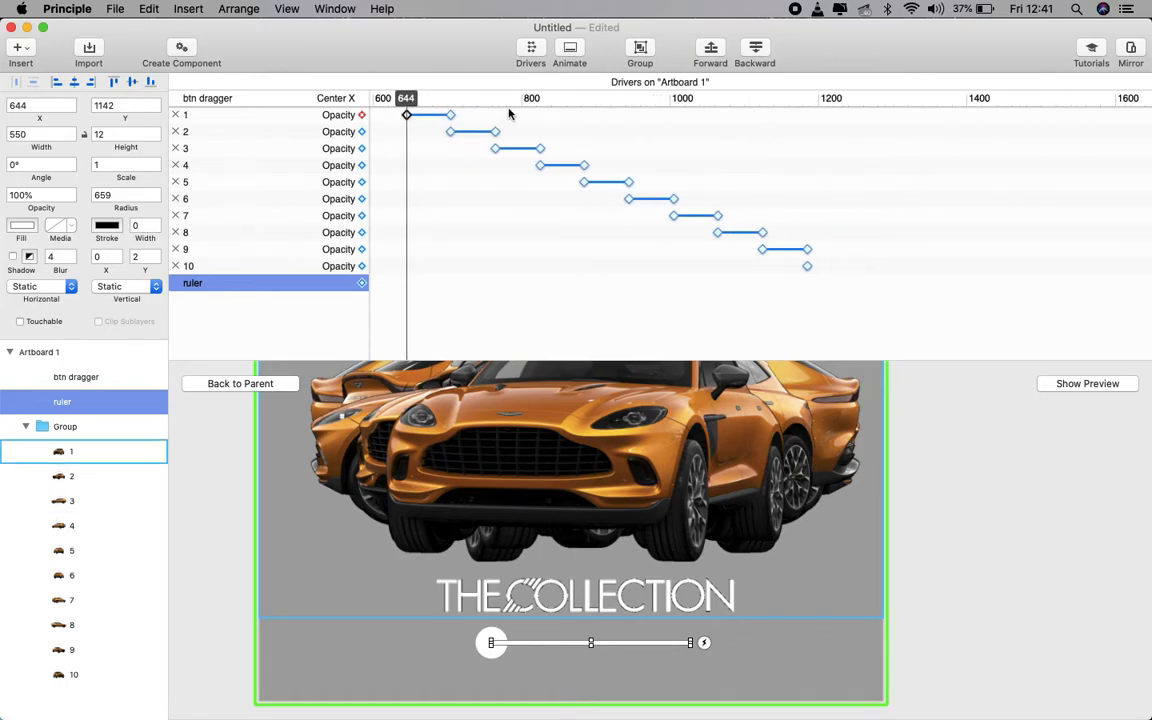
mouse_move(412, 98)
mouse_down()
mouse_move(427, 98)
mouse_move(408, 98)
mouse_up()
click(63, 453)
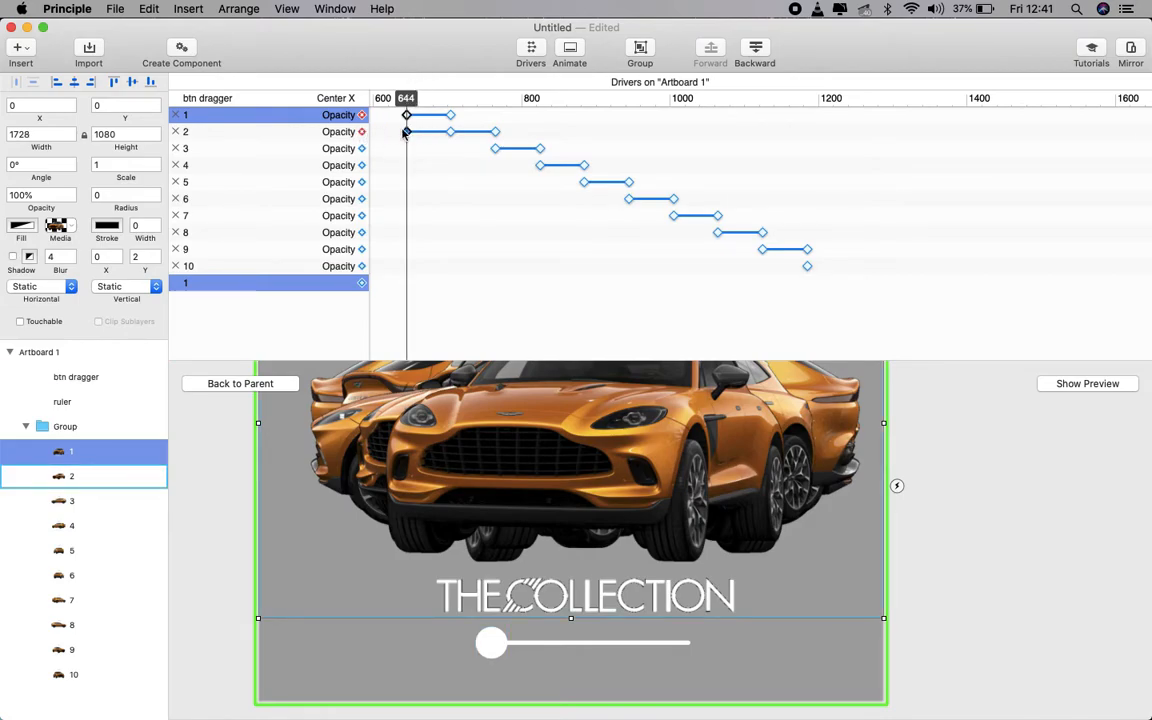
click(362, 132)
click(44, 195)
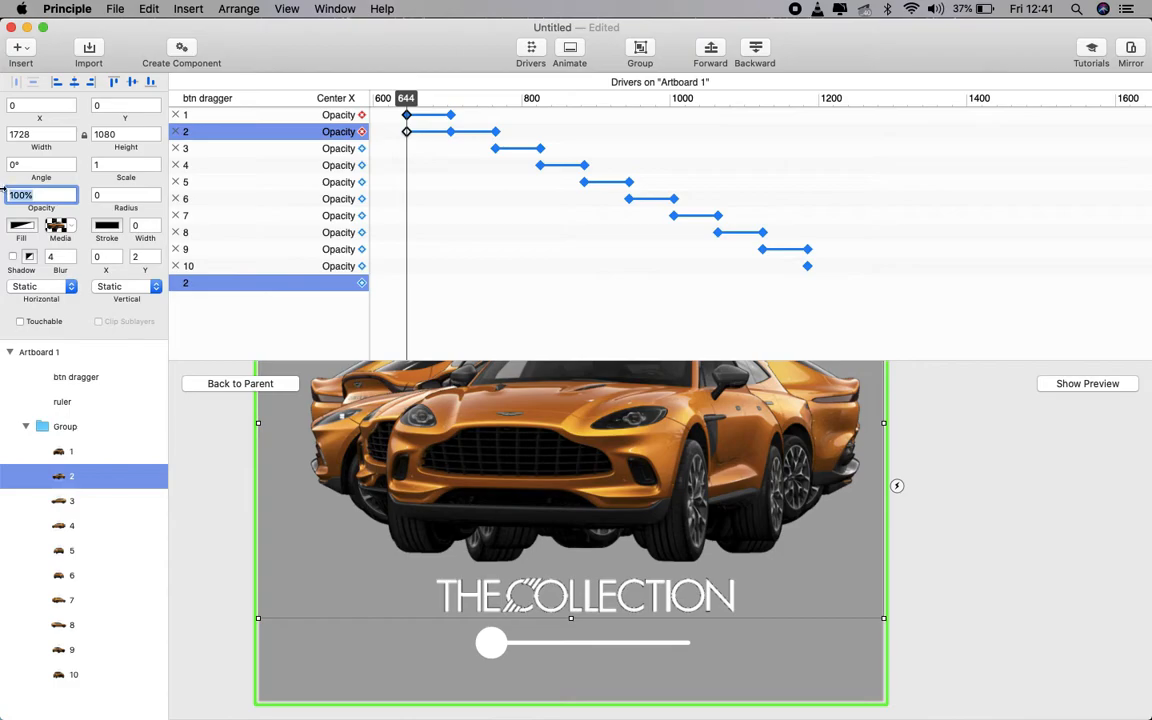
text(0)
key(Return)
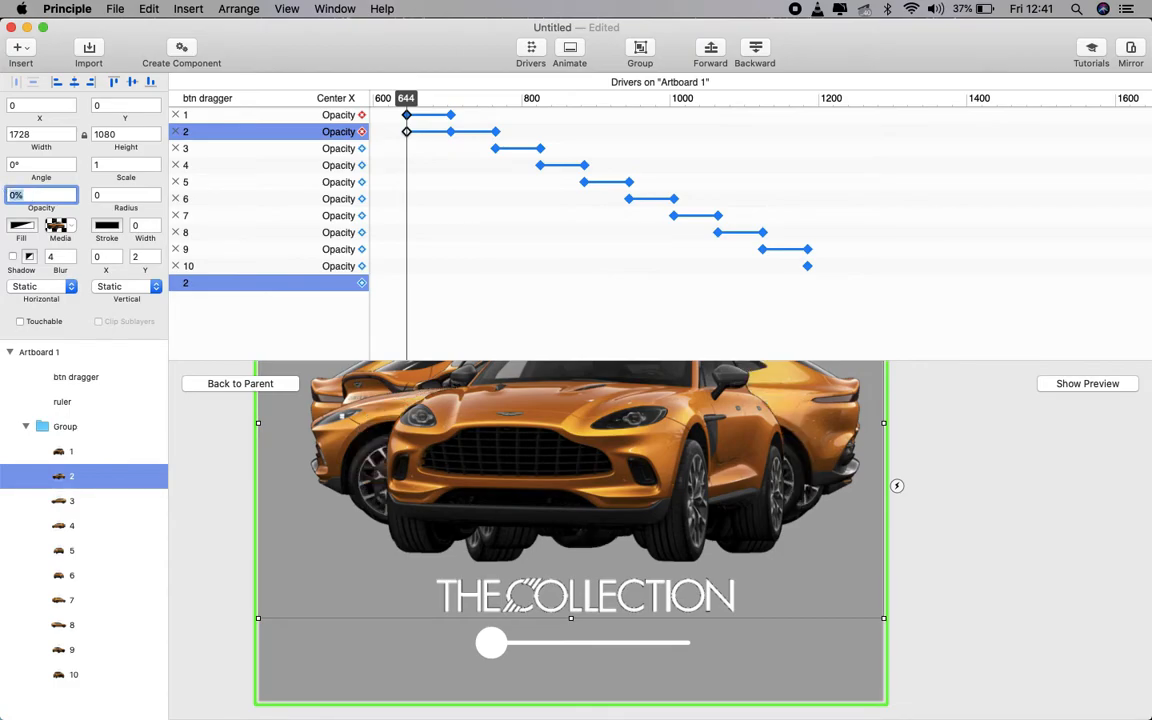
Step: Add an Opacity keyframe of 0% for image 3 and place it at 704
click(362, 148)
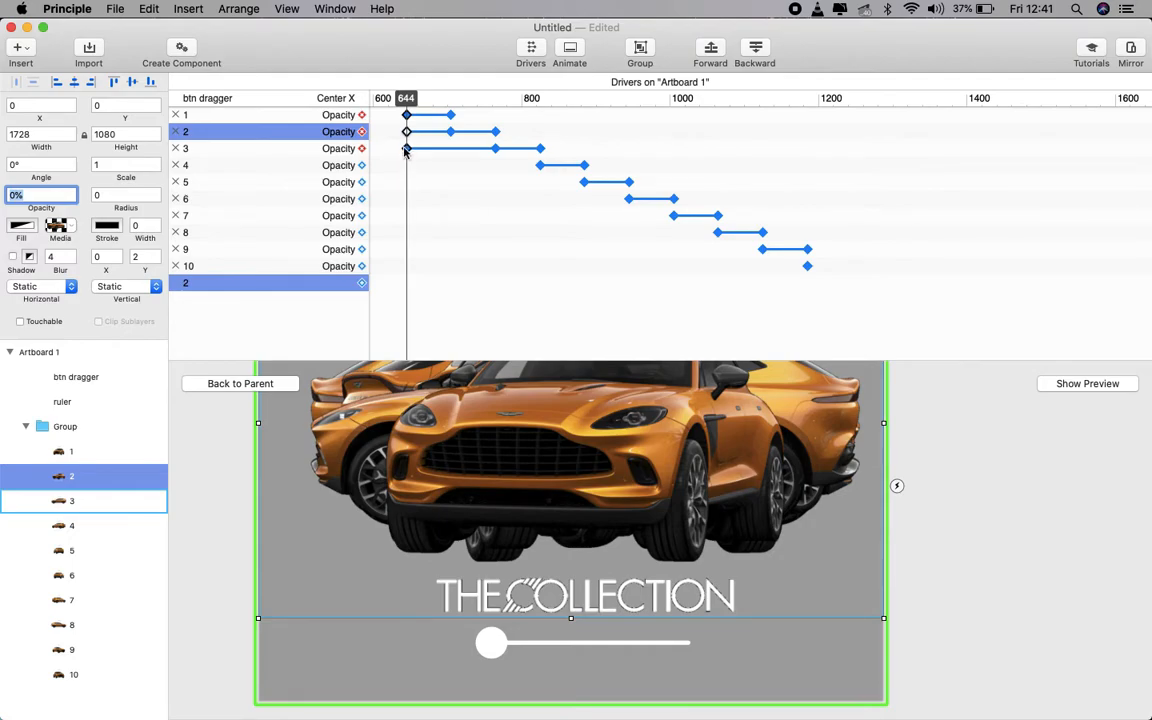
click(405, 150)
click(47, 195)
text(0)
key(Return)
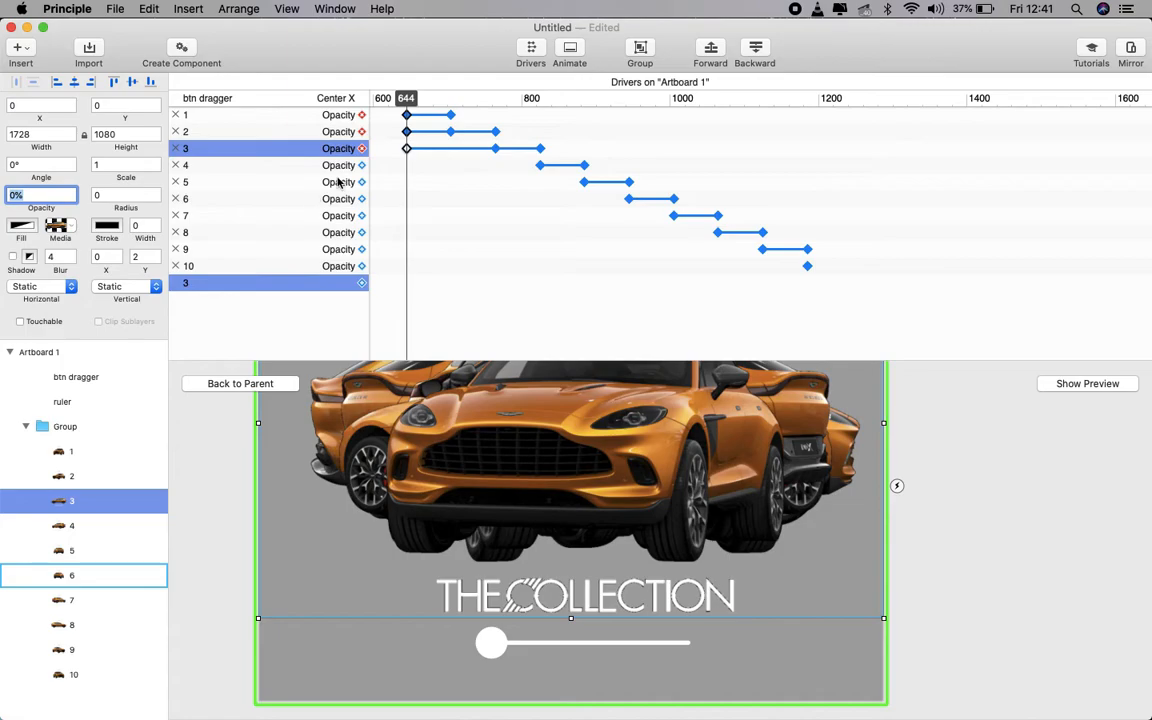
drag(407, 150, 450, 149)
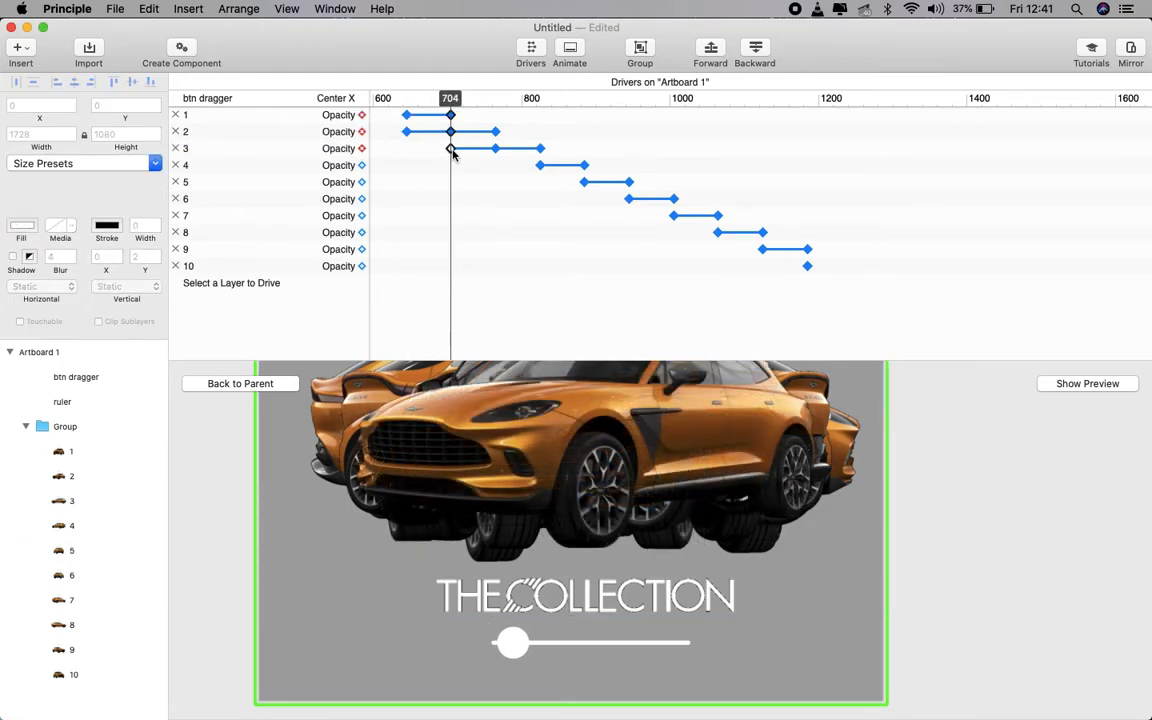
Step: Add an Opacity keyframe of 0% for image 4 and move it in line with image 2's last keyframe
click(362, 166)
click(239, 167)
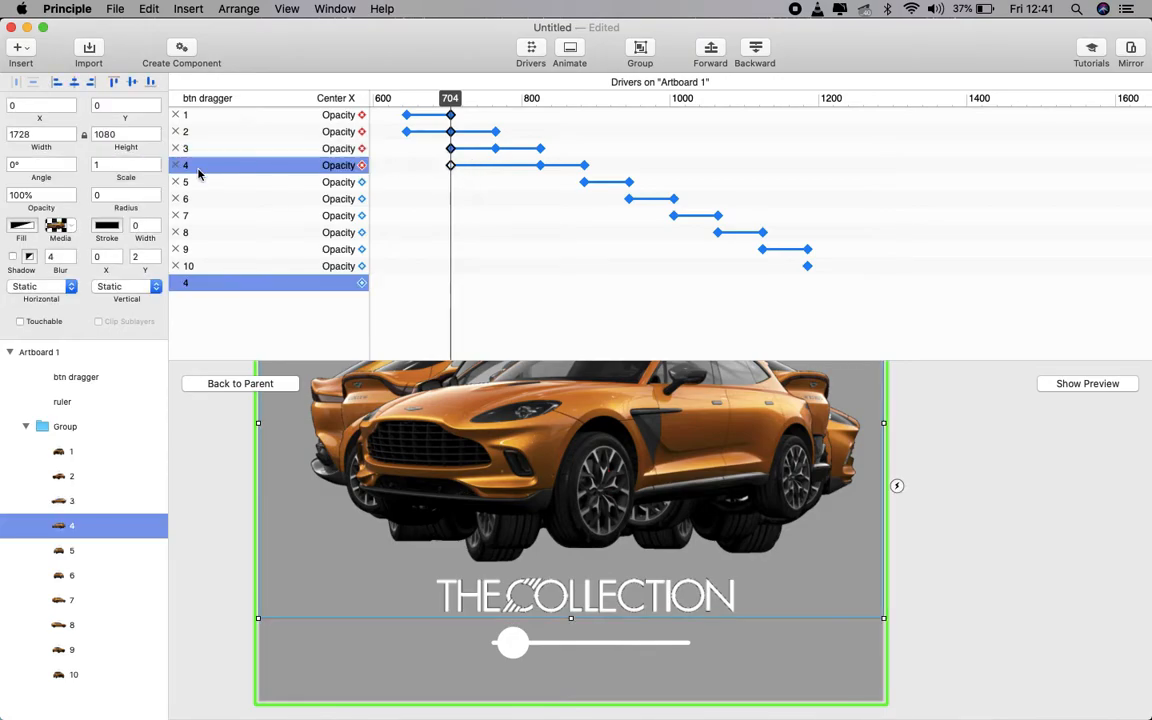
click(30, 194)
text(0)
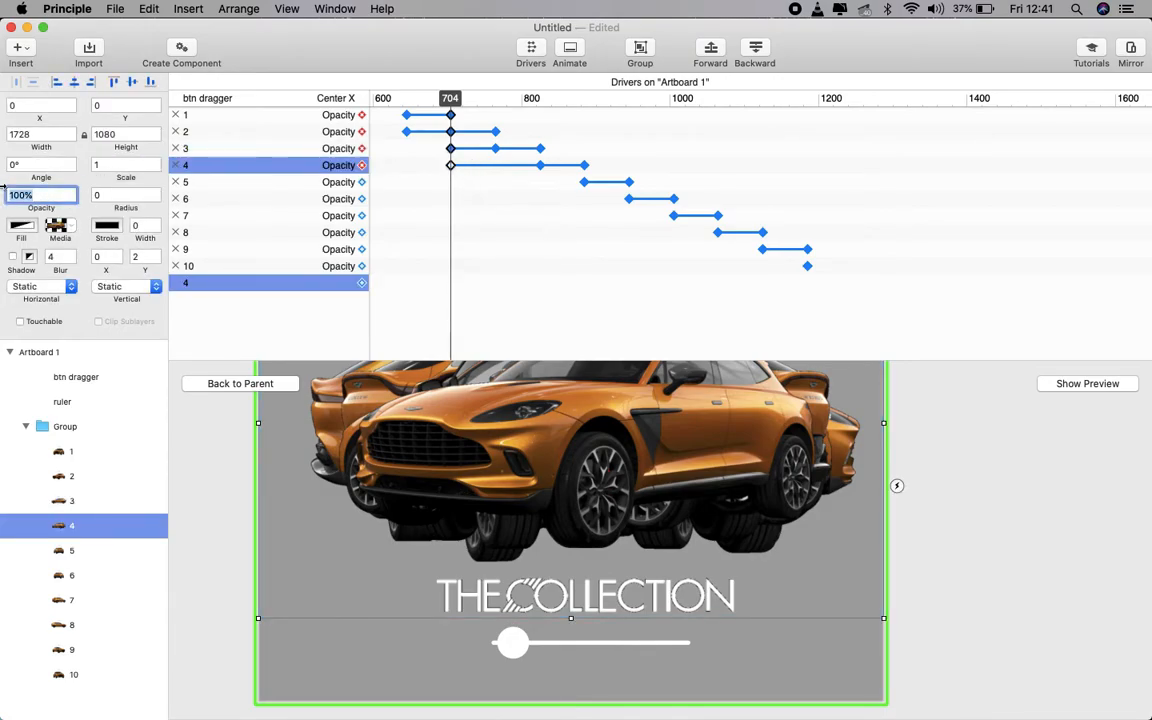
key(Return)
drag(492, 190, 499, 192)
Step: Add an Opacity keyframe for image 5 at driver position 824 and set its opacity to 0%
drag(498, 100, 541, 100)
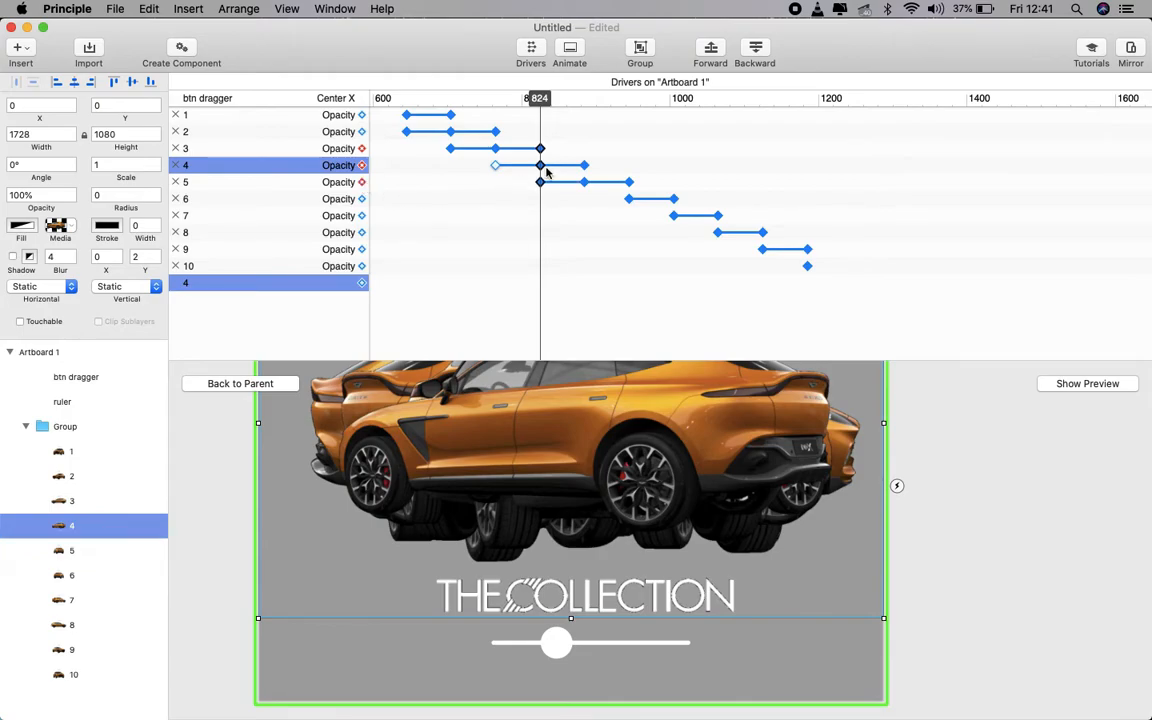
click(360, 183)
drag(52, 198, 4, 195)
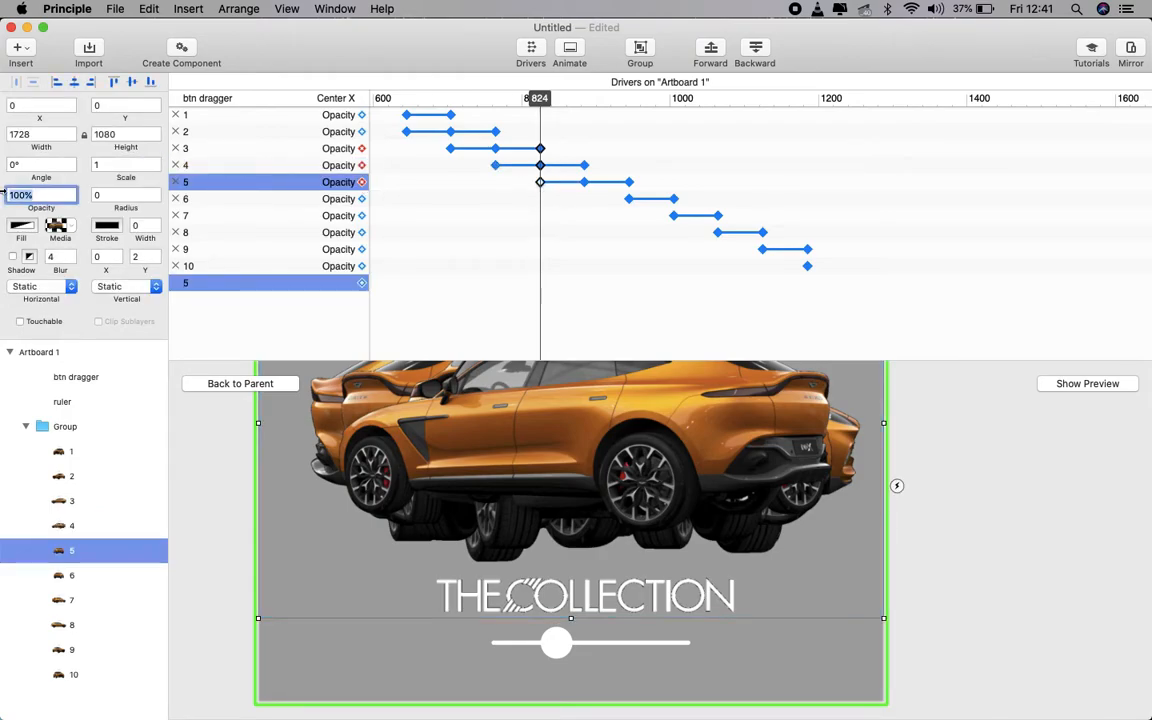
text(0)
key(Return)
Step: Add an Opacity keyframe for image 6 at driver position 884 and set its opacity to 0%
drag(540, 98, 586, 104)
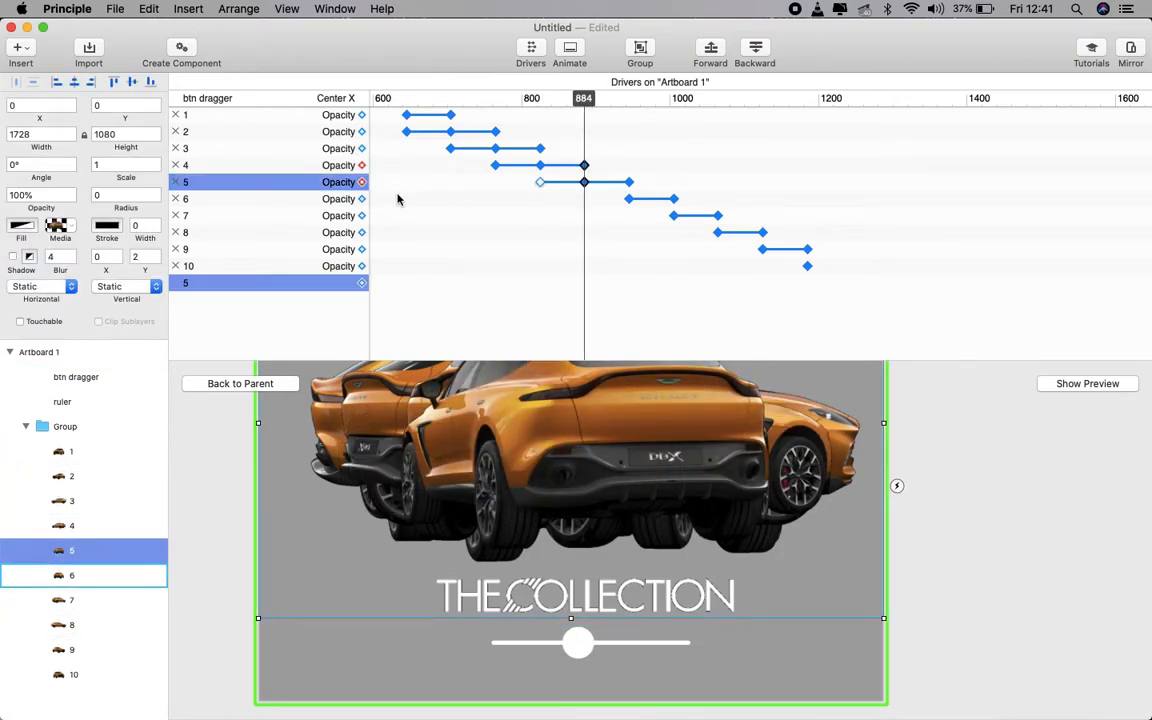
click(585, 200)
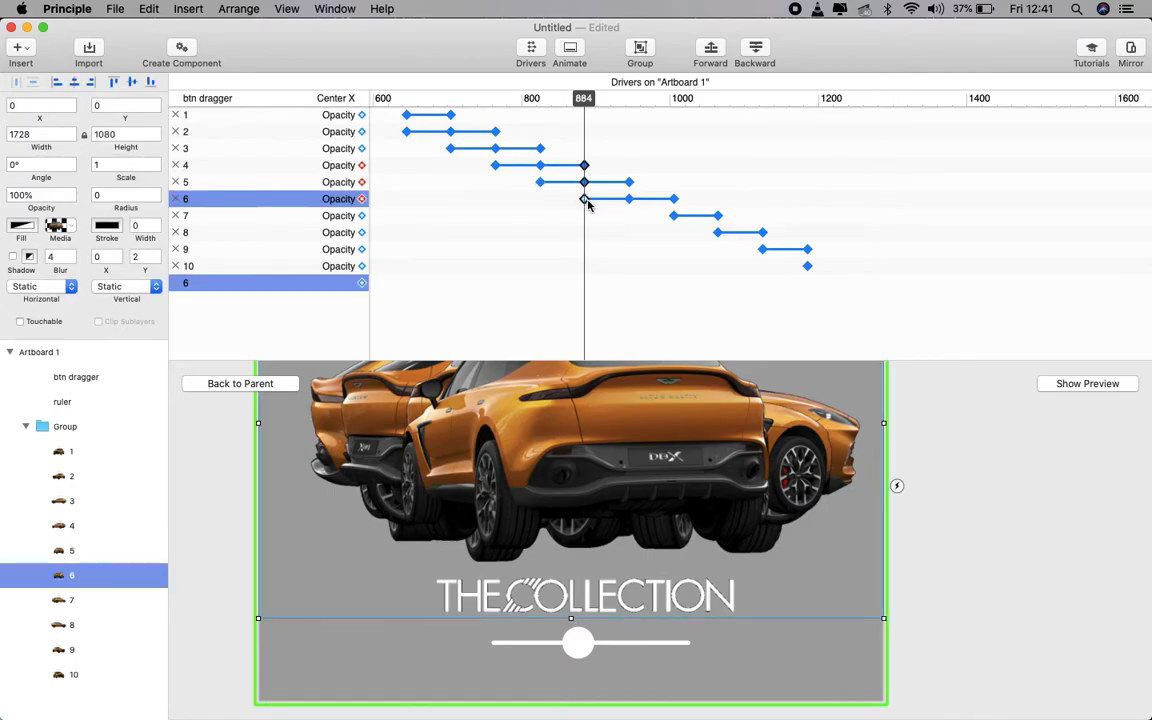
click(39, 195)
text(0)
key(Return)
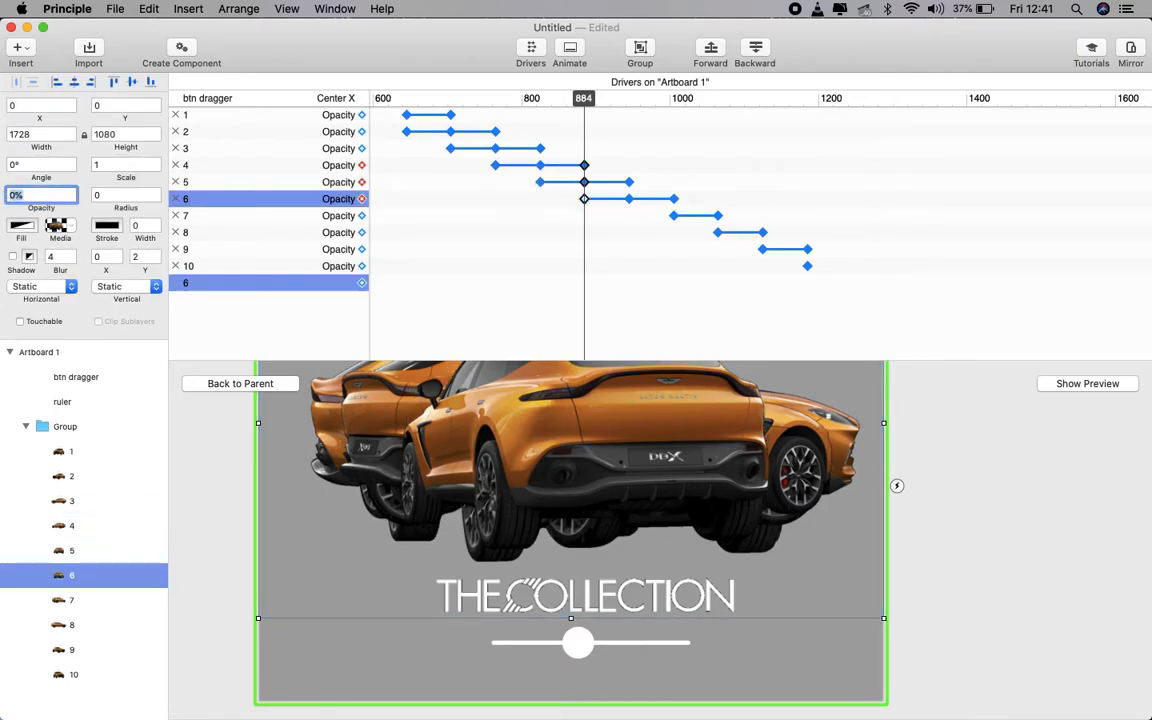
Step: Add an Opacity keyframe for image 7 at driver position 944 and set image 6's opacity there to 0%
drag(584, 98, 628, 98)
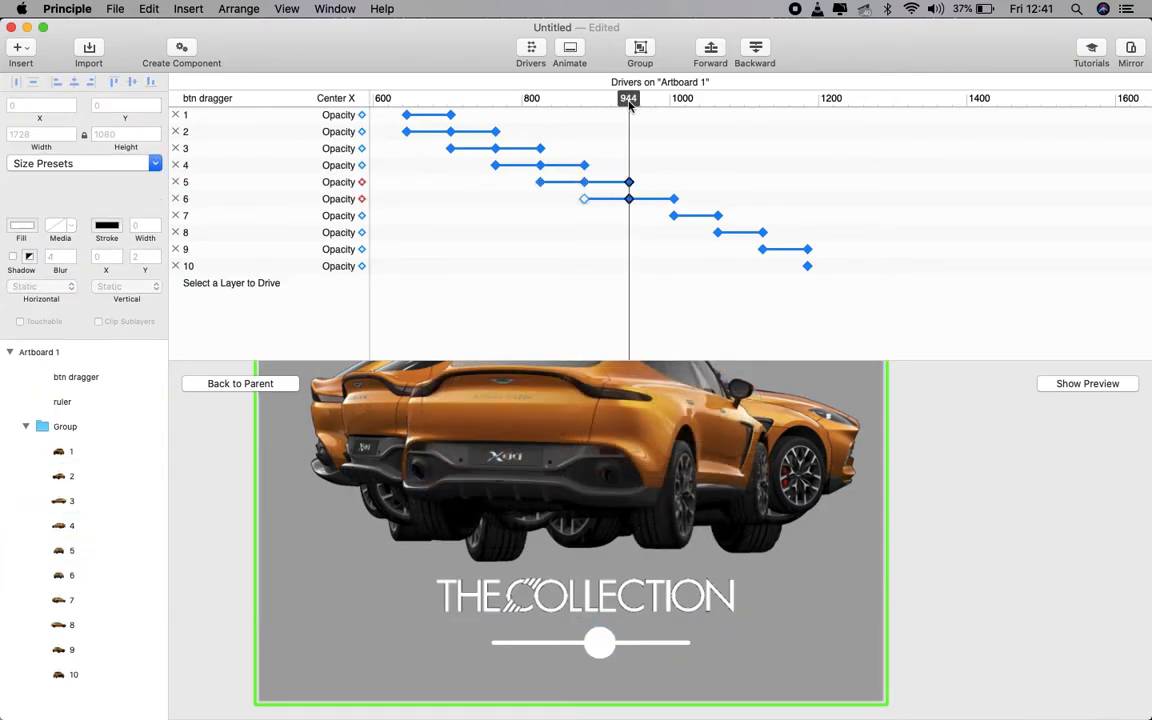
click(362, 215)
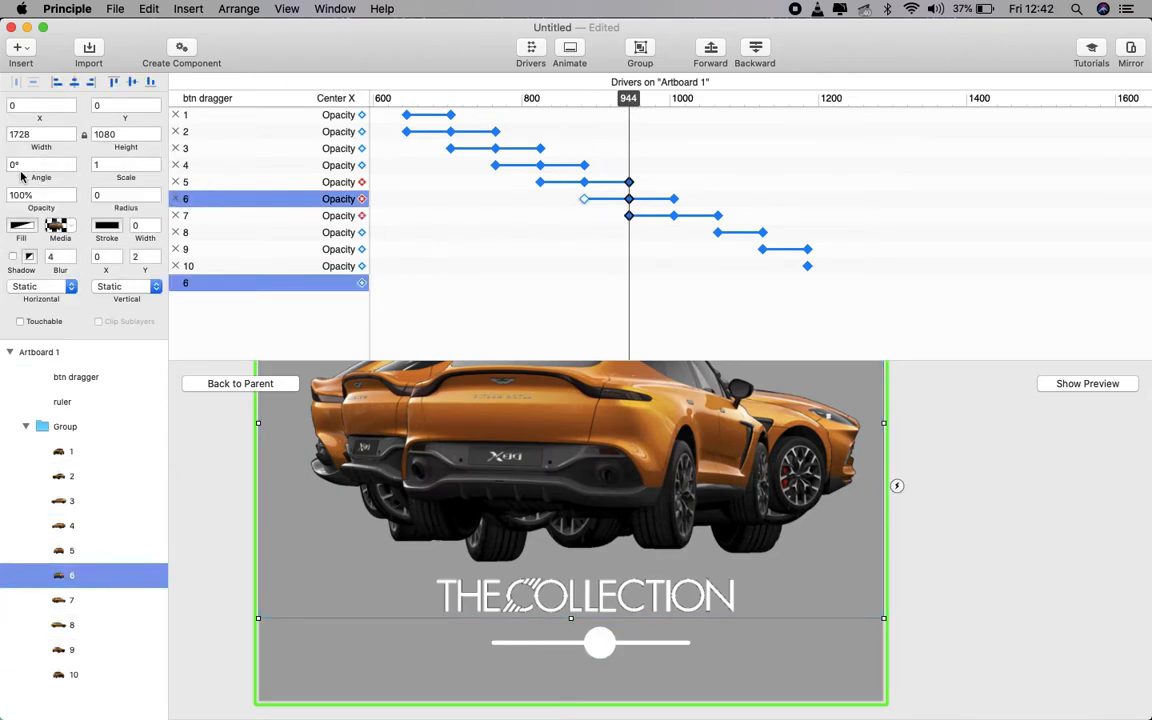
click(36, 193)
text(0)
key(Return)
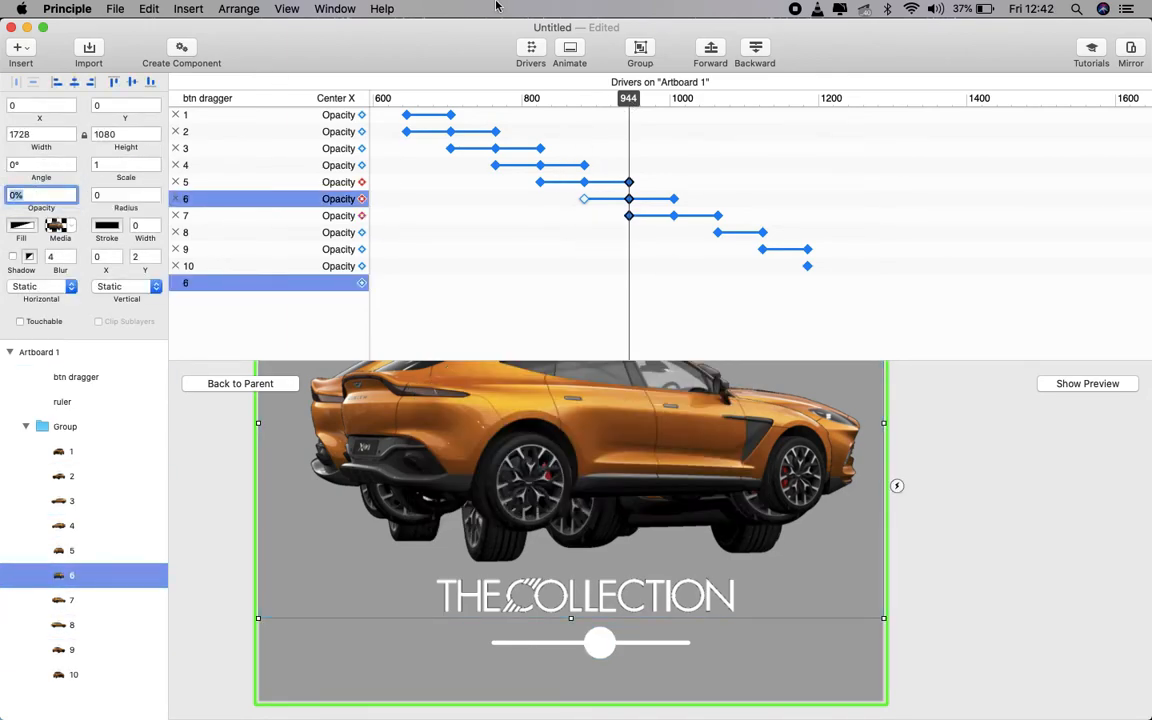
Step: Add an Opacity keyframe for image 8 at driver position 1004
drag(628, 98, 674, 98)
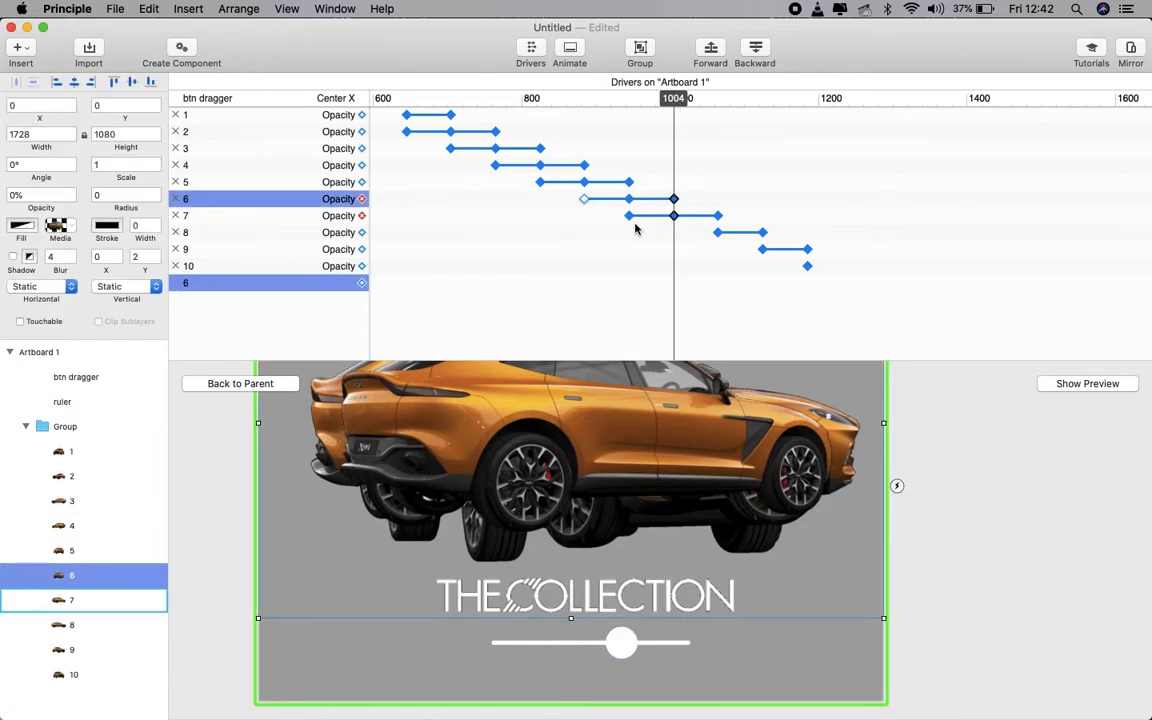
click(362, 232)
click(10, 194)
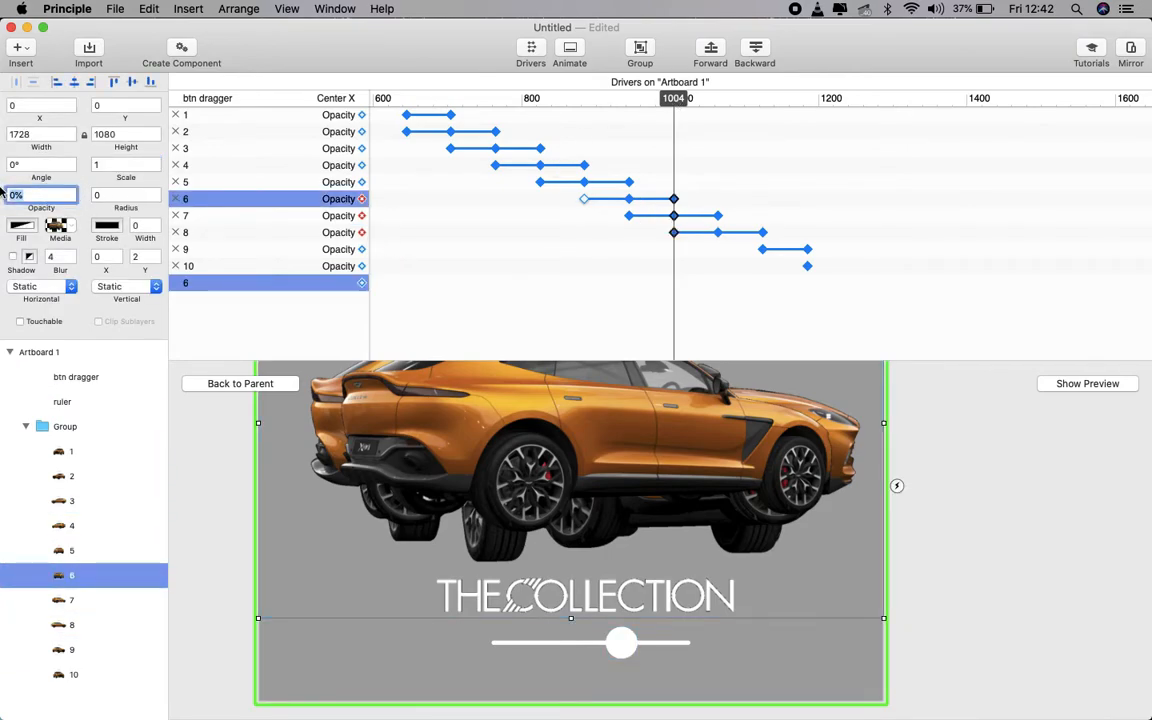
Step: Set image 7's opacity to 0% at driver position 944
click(628, 216)
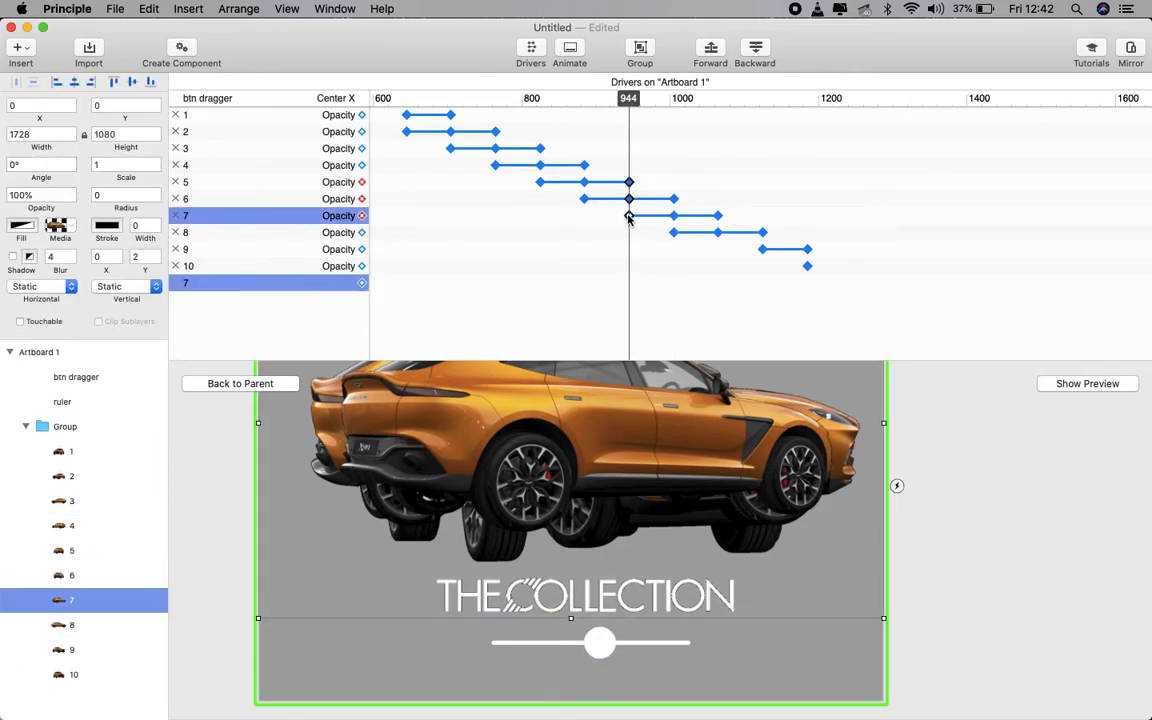
click(12, 194)
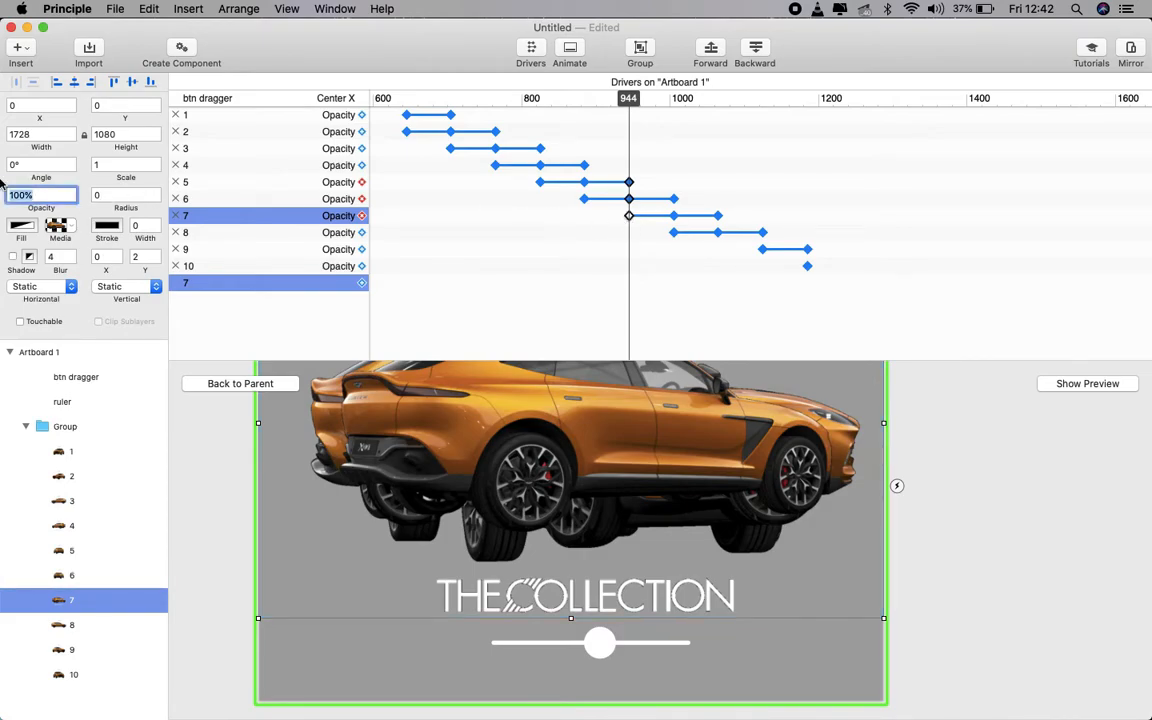
text(0)
key(Return)
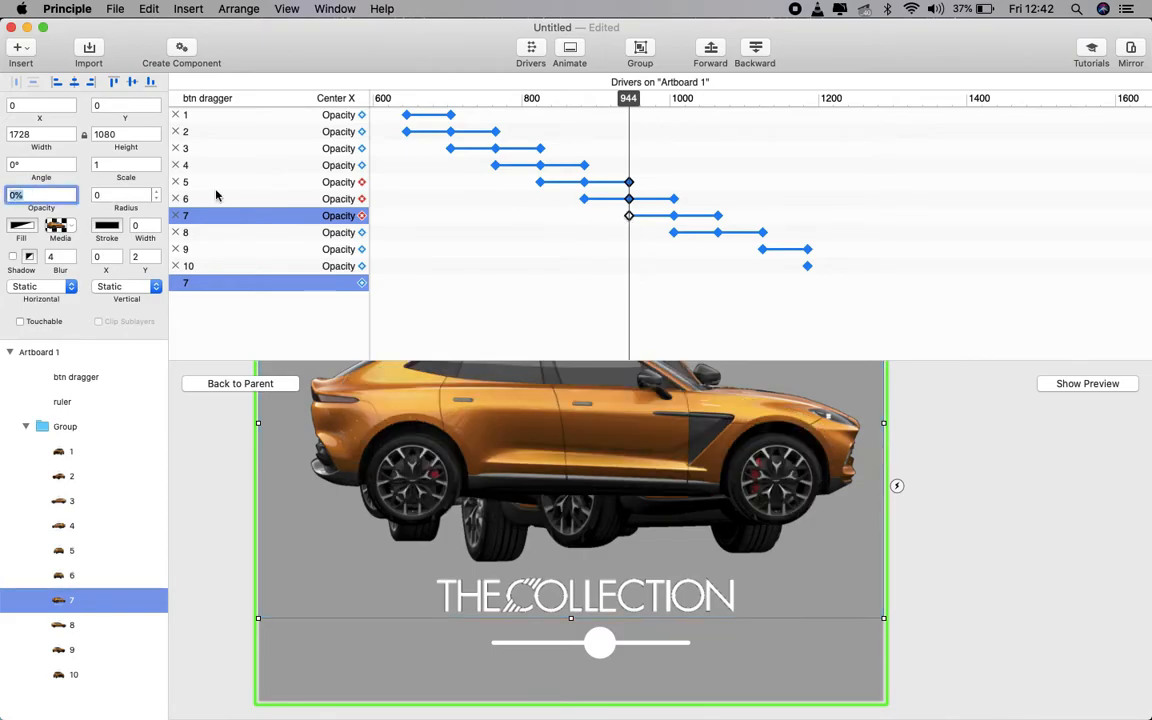
Step: Set image 8's opacity to 0% at driver position 1004
click(584, 199)
click(540, 183)
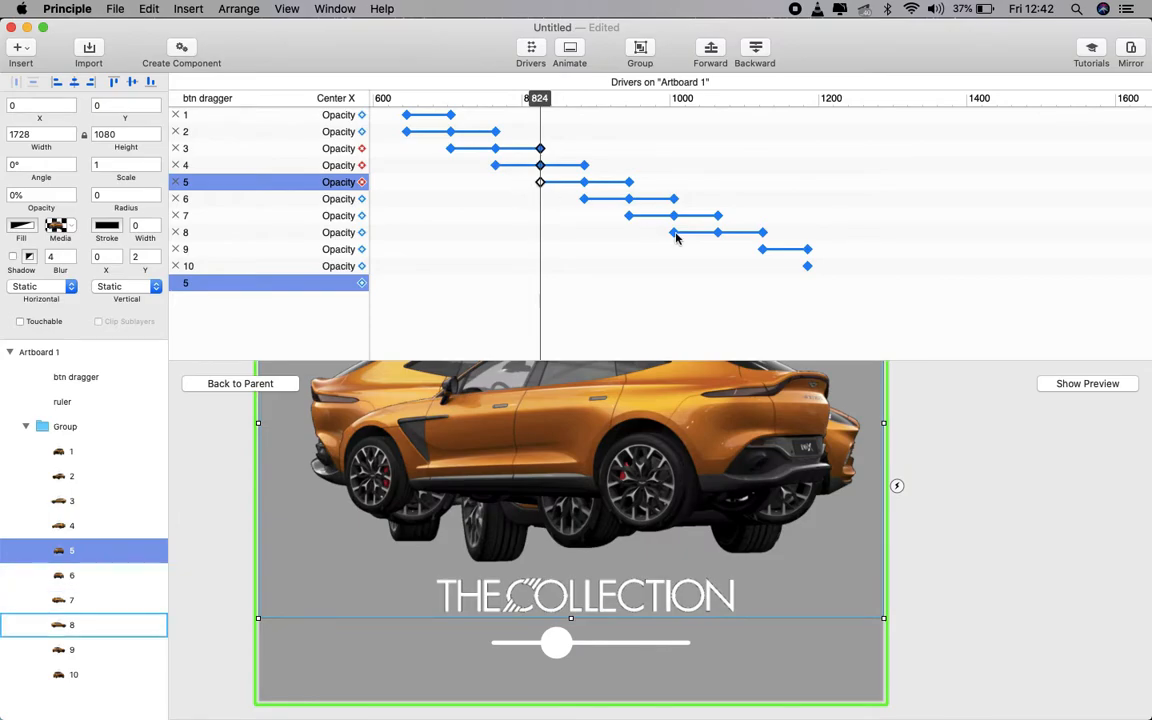
click(674, 232)
click(53, 197)
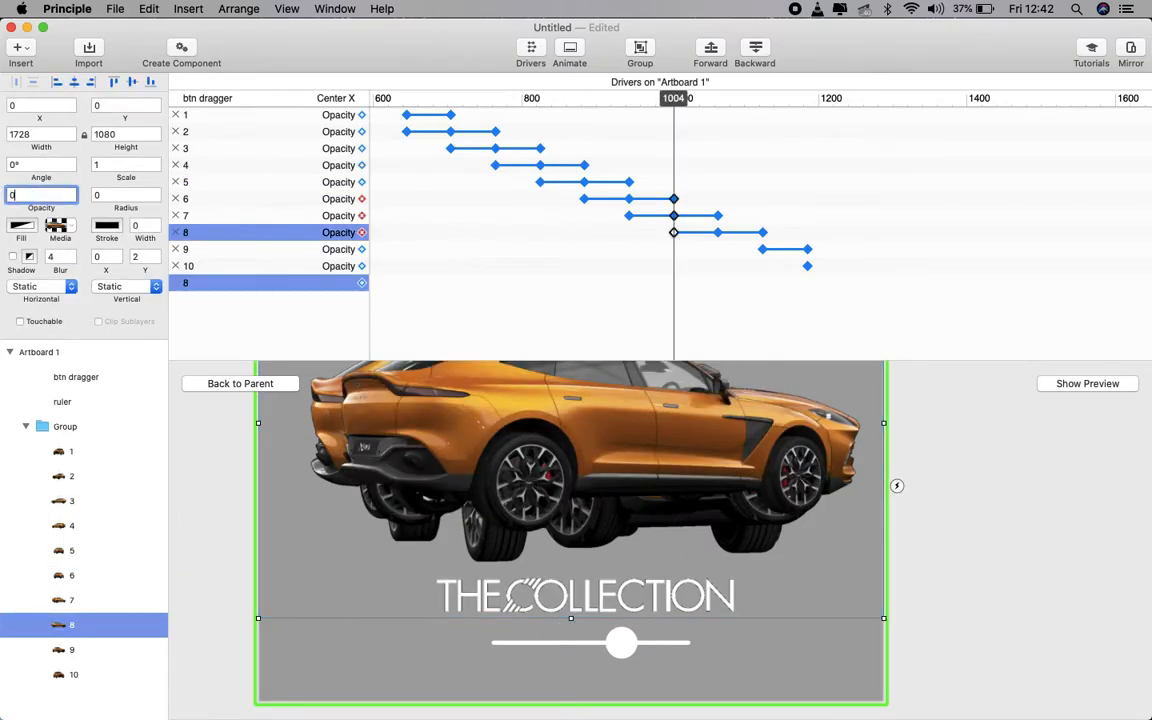
text(0)
Step: Add an Opacity keyframe for image 9 at driver position 1064 and set its opacity to 0%
click(697, 98)
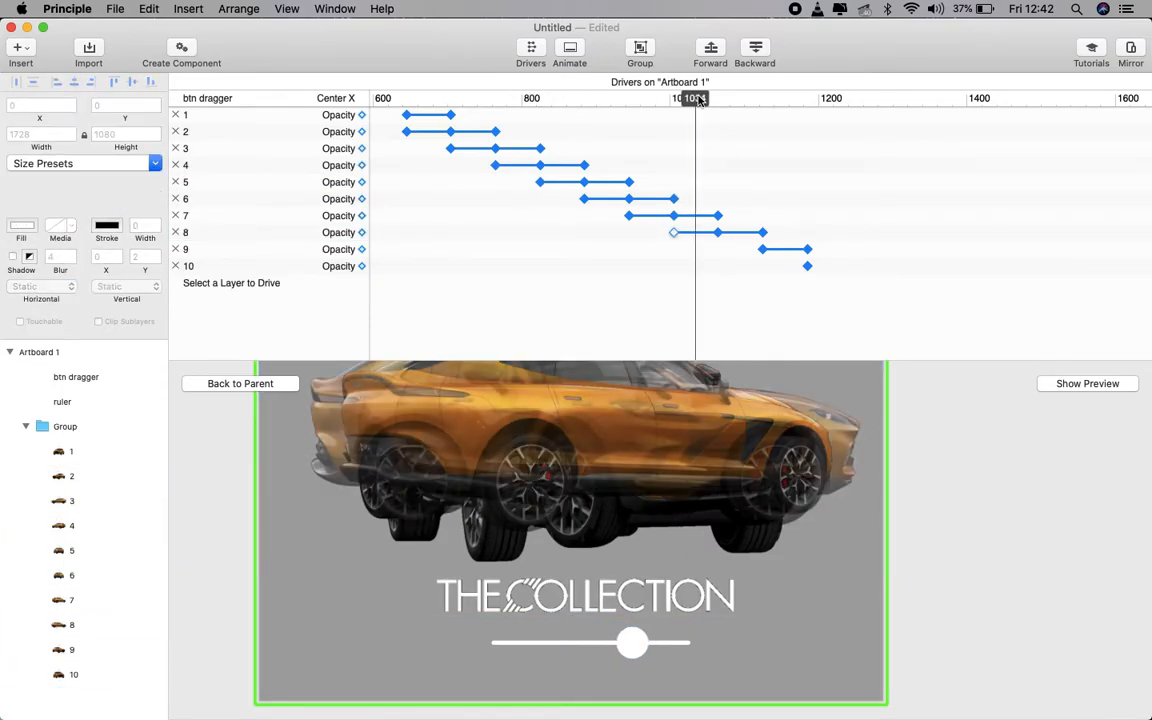
drag(699, 100, 720, 100)
click(718, 232)
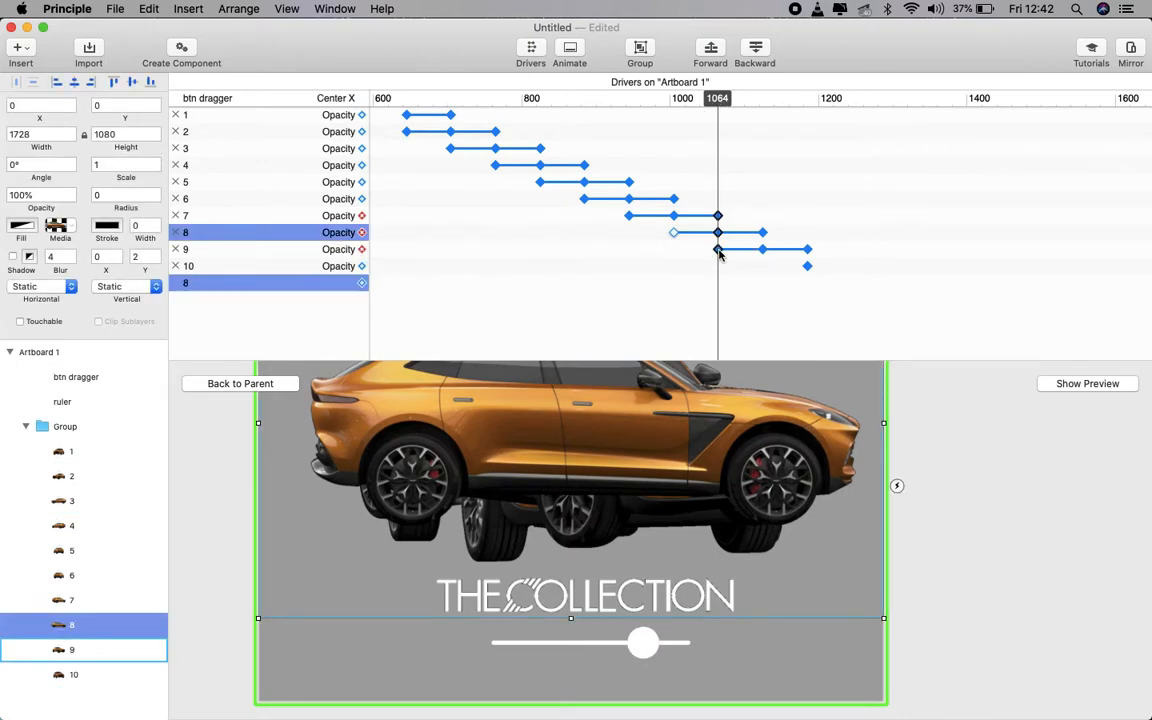
click(674, 232)
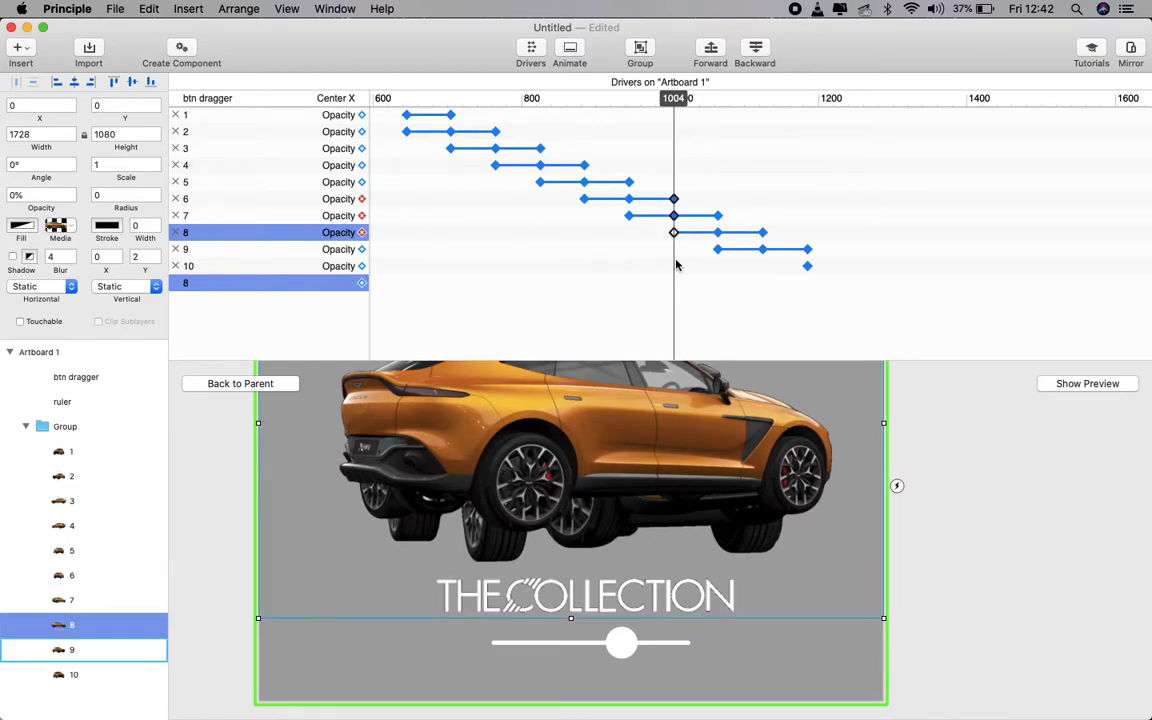
click(718, 249)
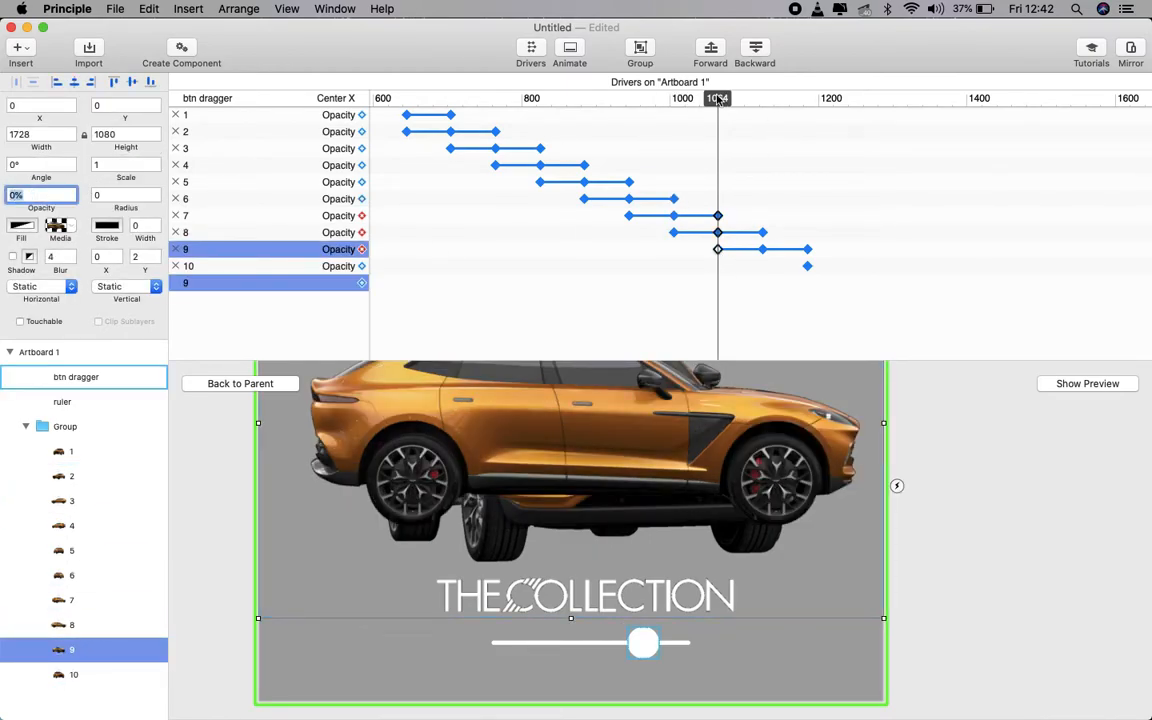
Step: Add an Opacity keyframe for image 10 at driver position 1124 and set its opacity to 0%
click(752, 98)
drag(755, 100, 768, 100)
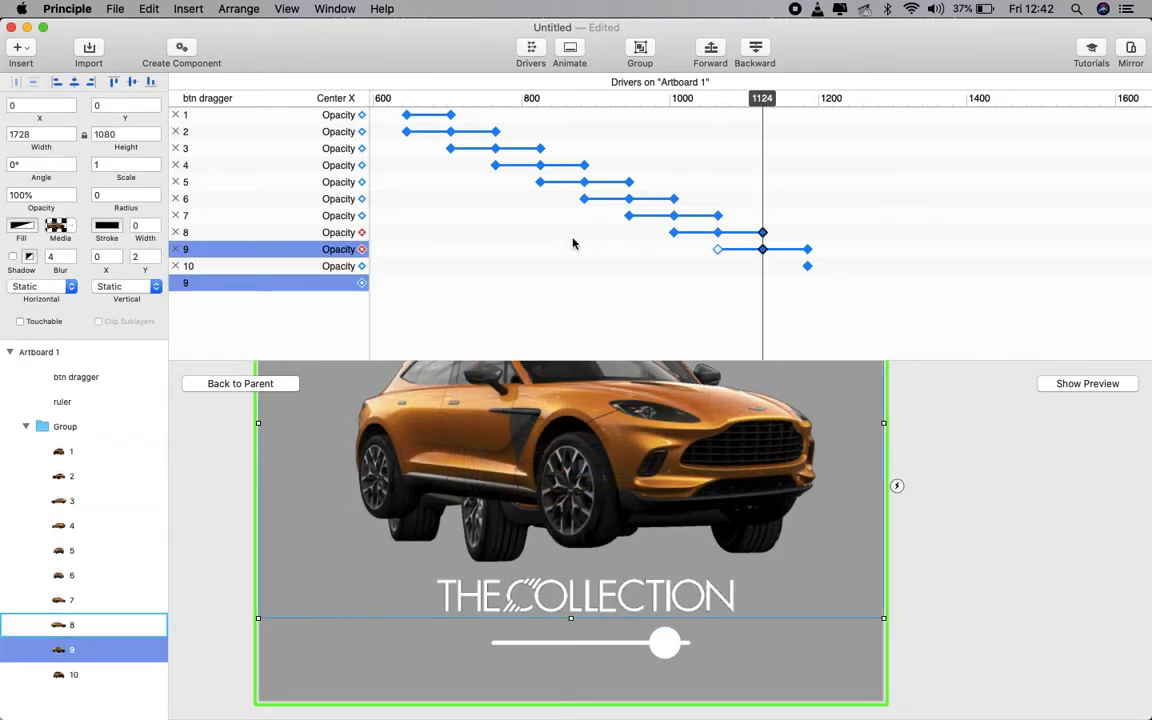
click(362, 266)
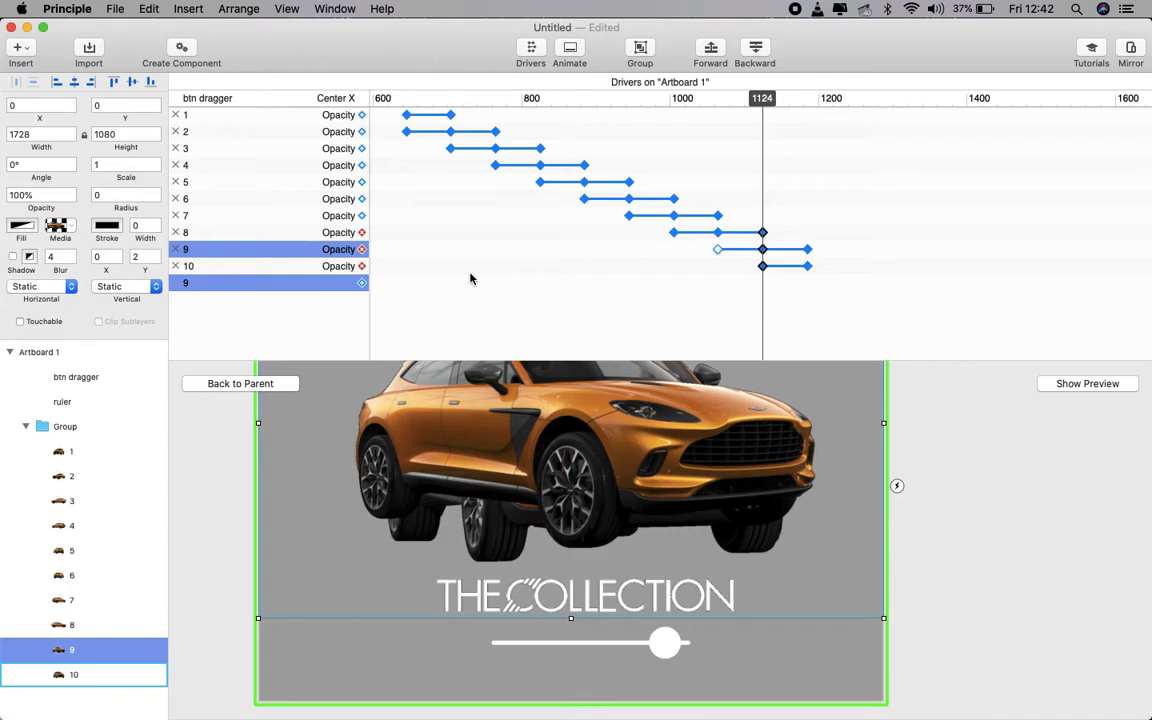
click(763, 266)
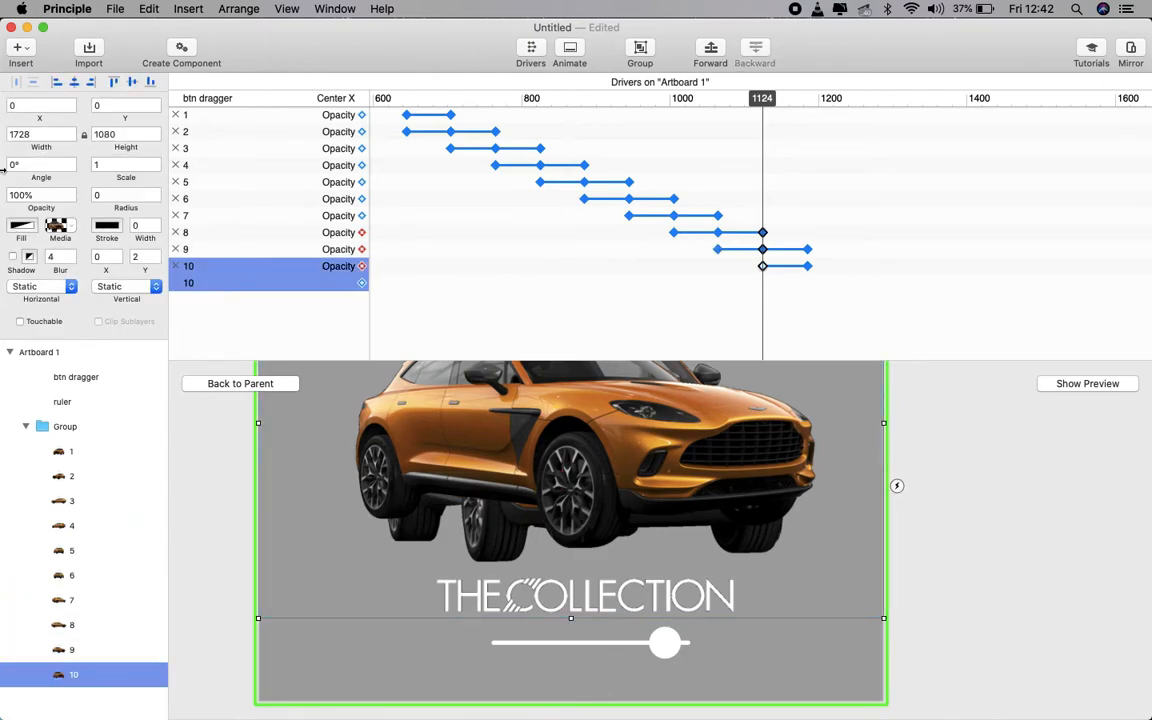
click(22, 194)
text(0)
key(Return)
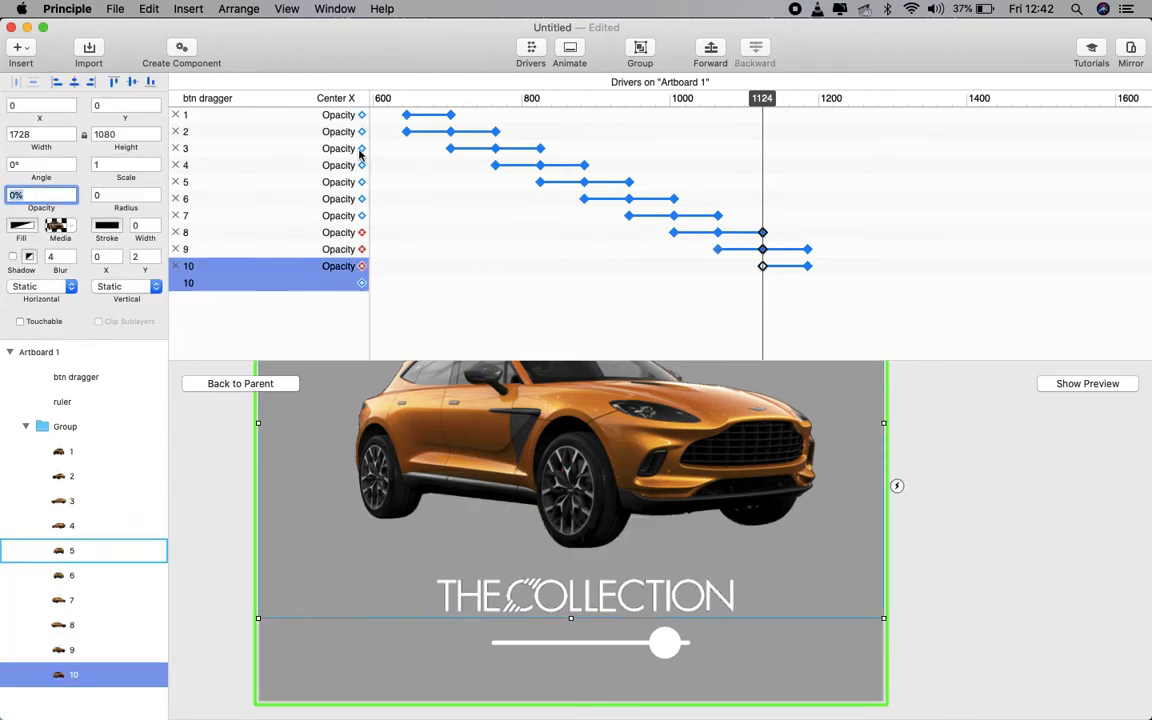
Step: Preview the prototype enlarged and slide the knob along the ruler to test the car's rotation
click(1070, 385)
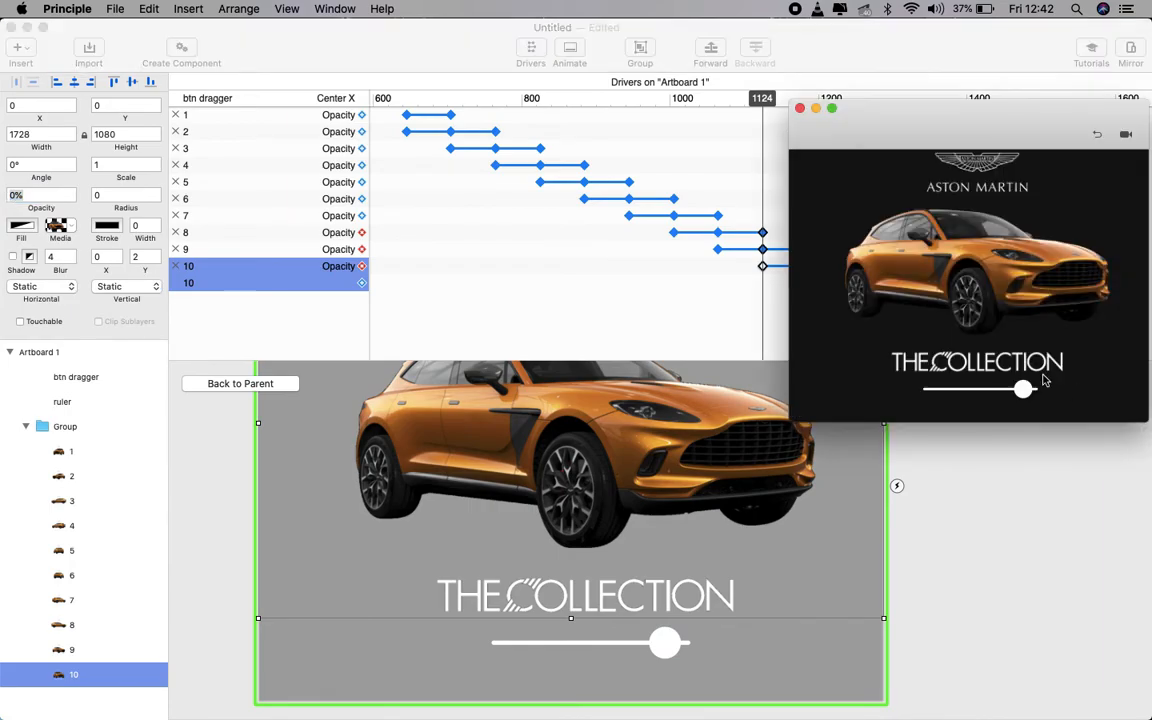
click(830, 108)
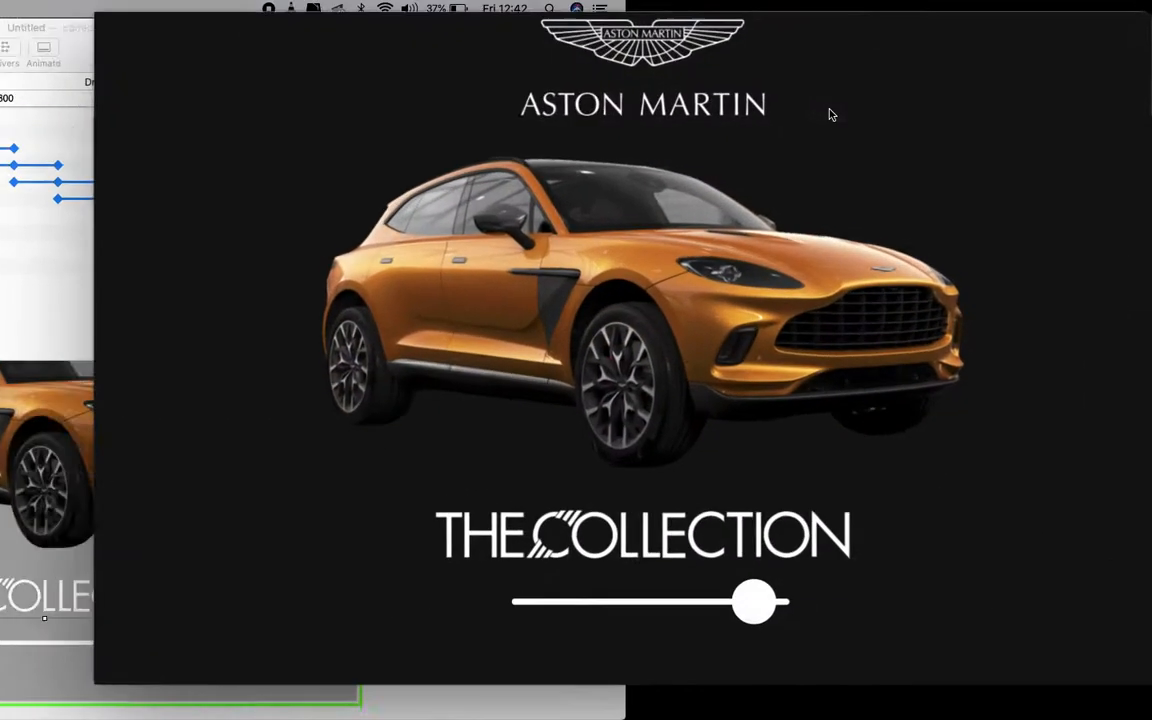
drag(720, 636, 755, 632)
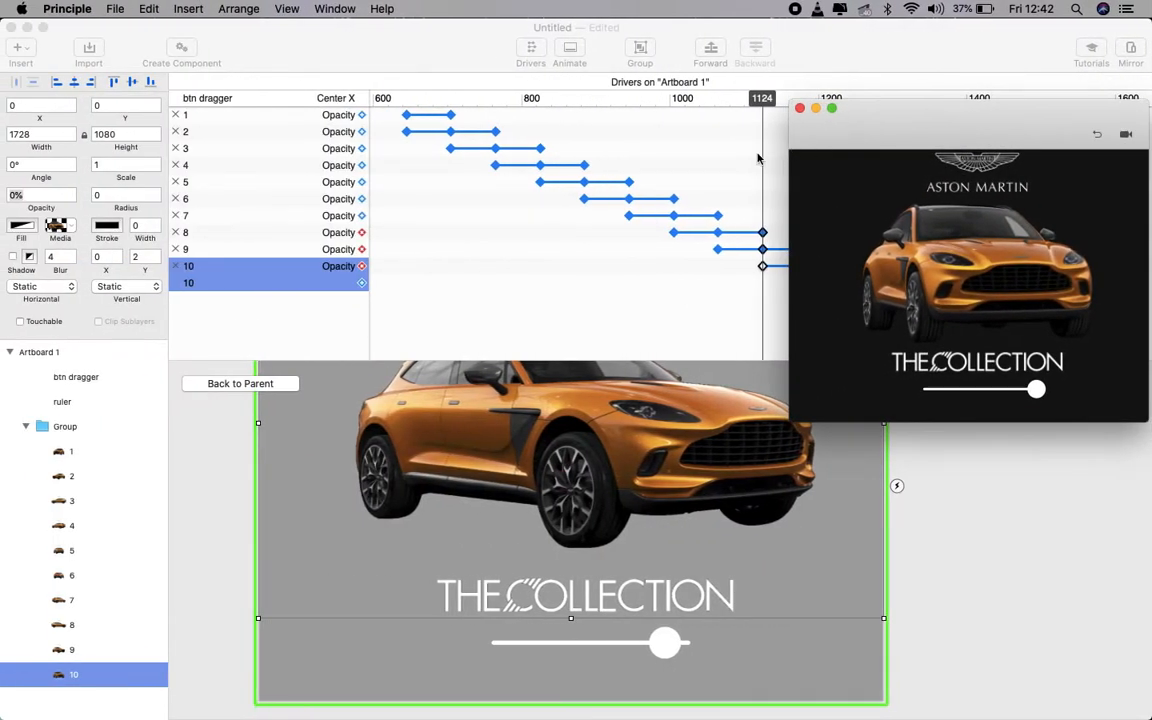
click(766, 100)
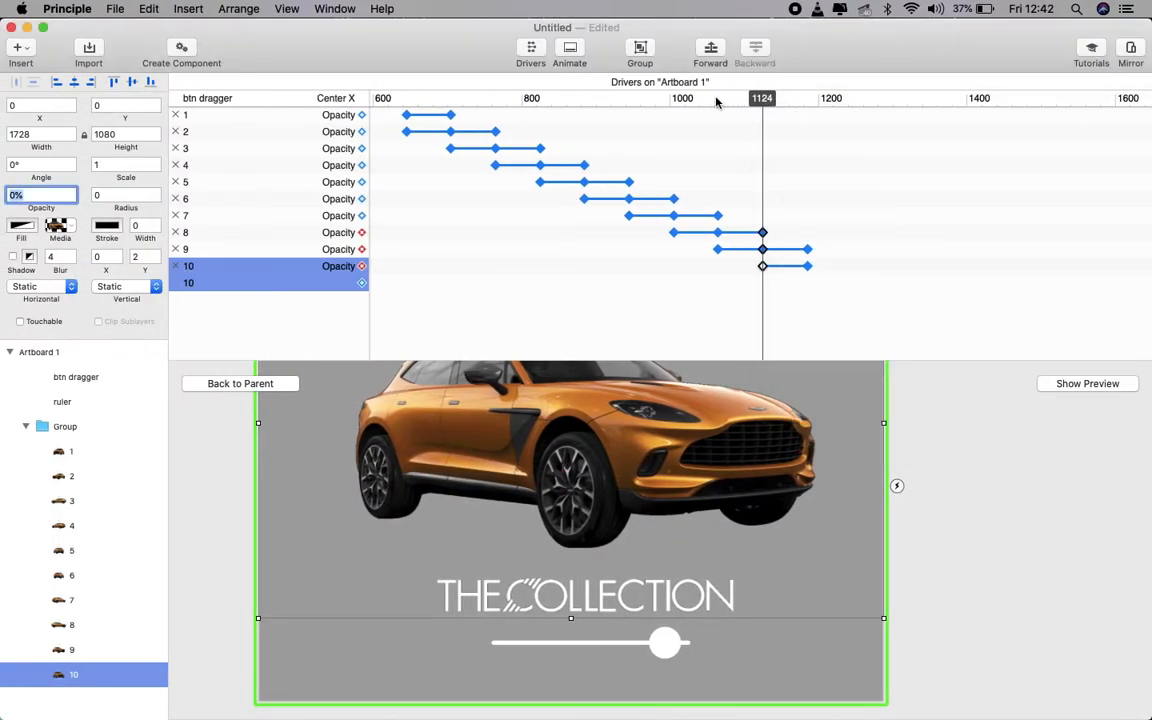
Step: Move the driver to position 644 and draw a narrow vertical rectangle about 7 by 39 on the ruler, just beside the knob
drag(760, 105, 407, 92)
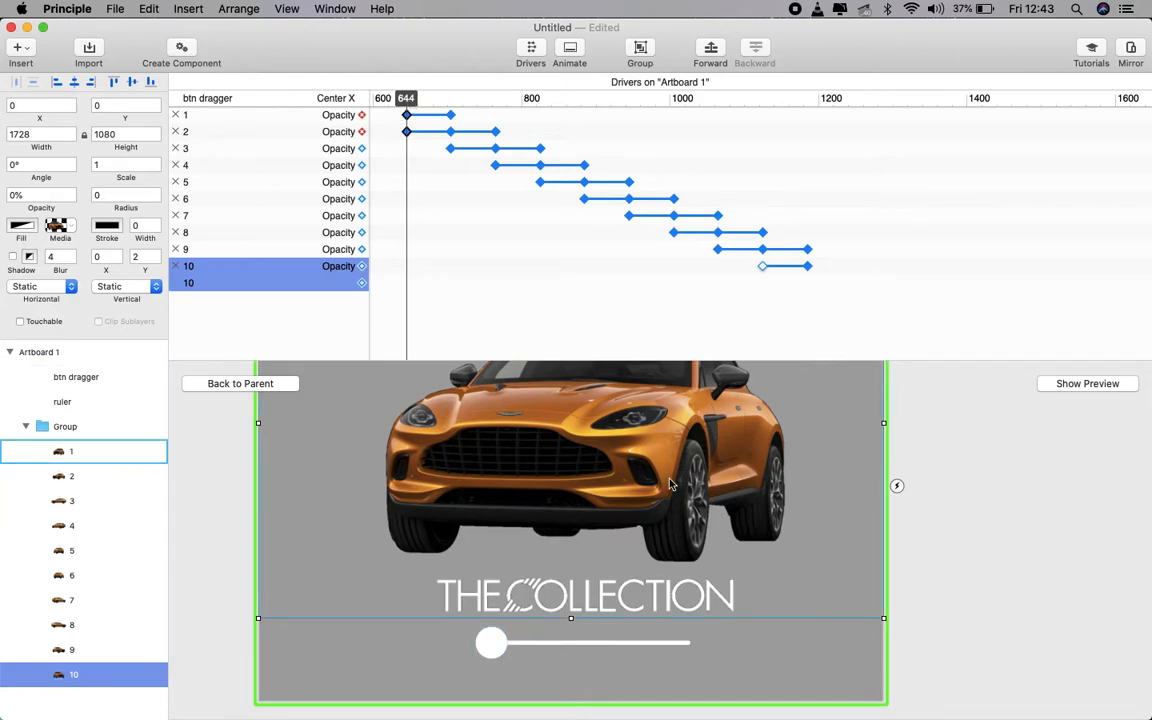
click(758, 645)
scroll(538, 614, up, 5)
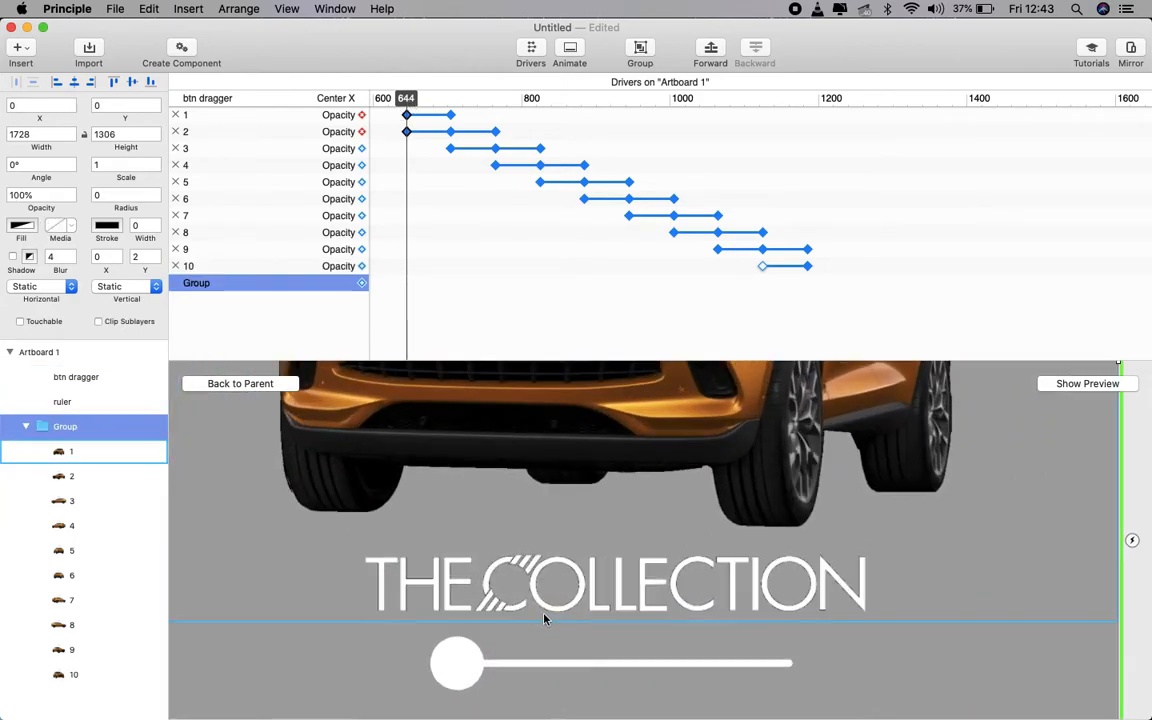
drag(558, 651, 618, 545)
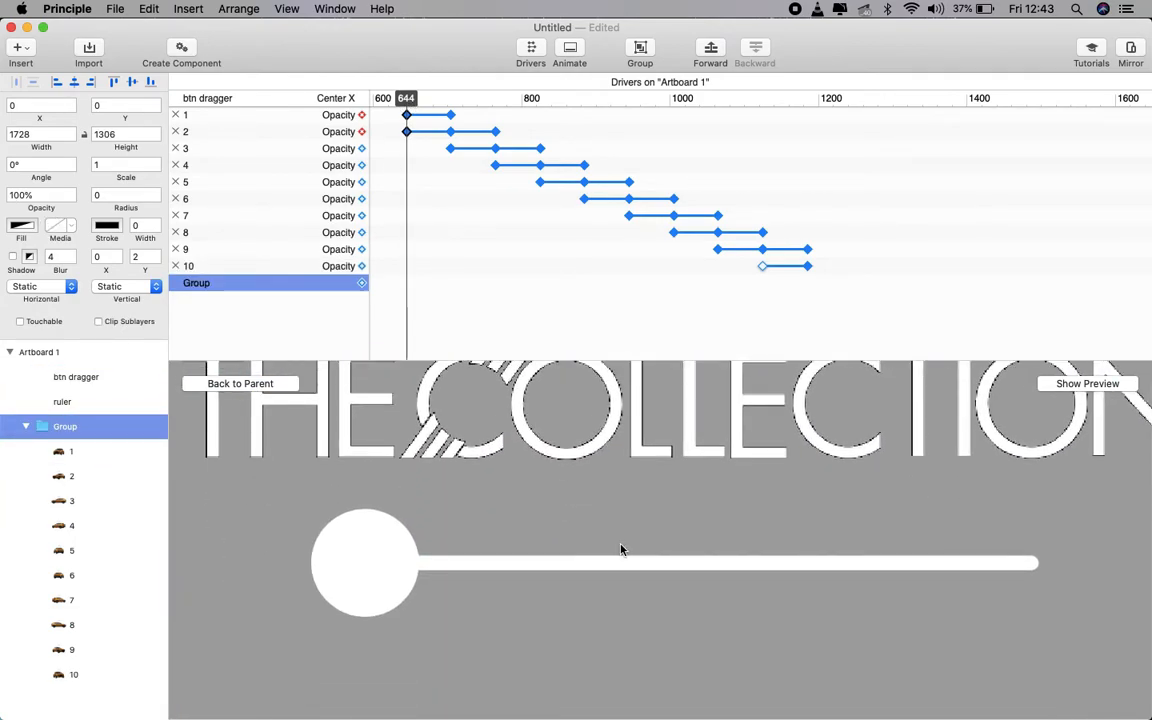
key(r)
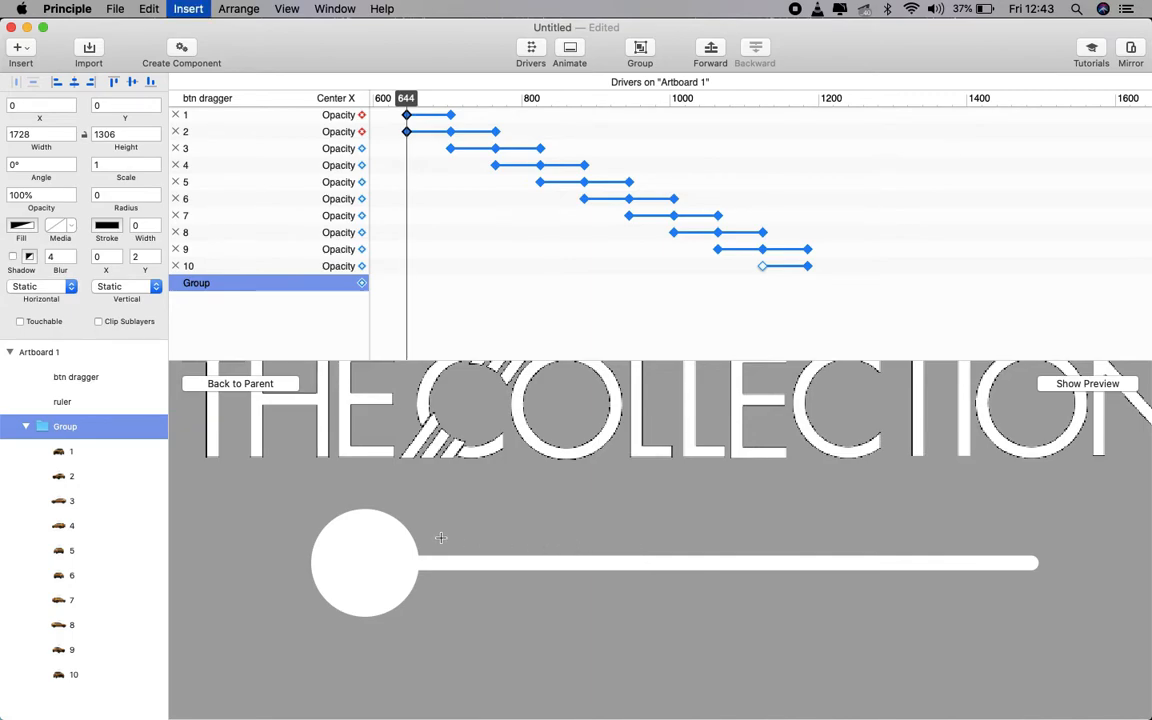
drag(419, 540, 427, 590)
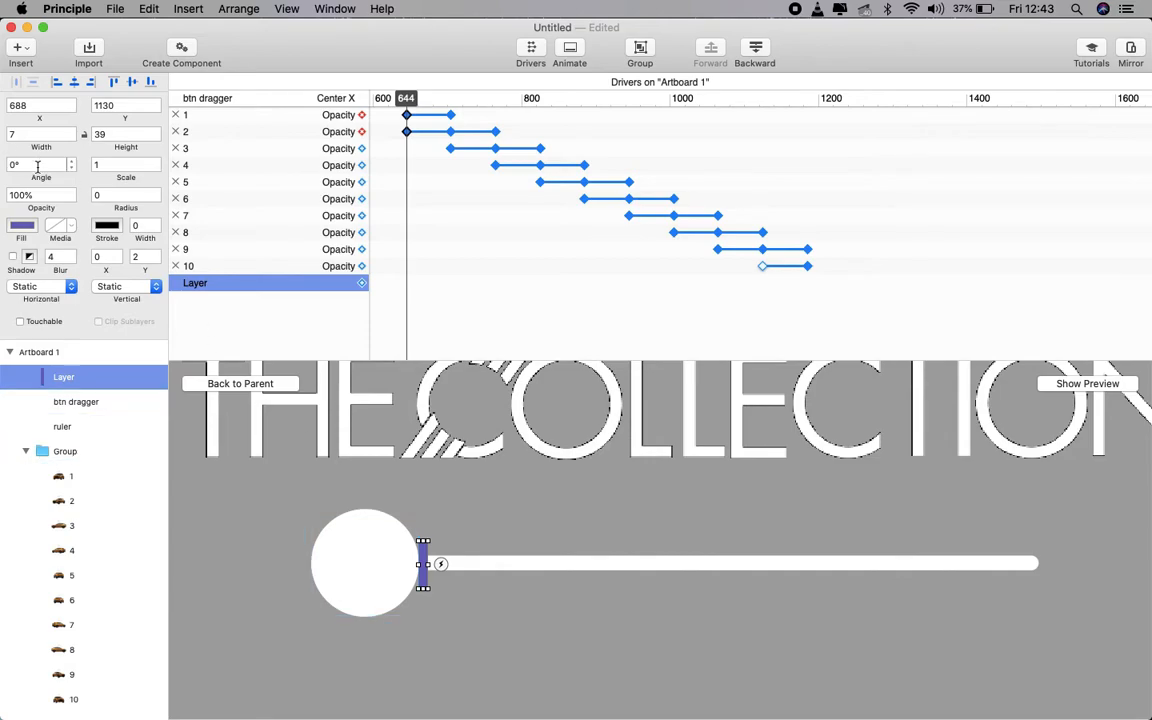
Step: Fill the narrow rectangle with light grey and round its corners with a radius of 724
click(25, 230)
drag(67, 254, 1, 267)
click(118, 208)
click(630, 622)
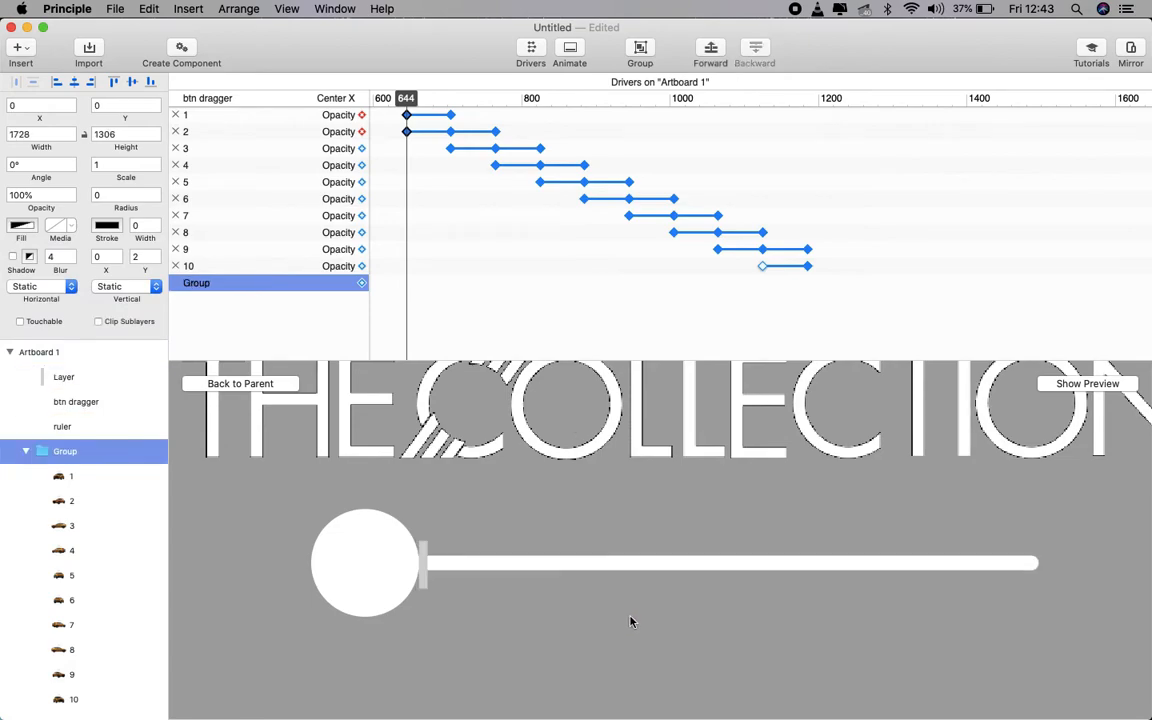
click(424, 578)
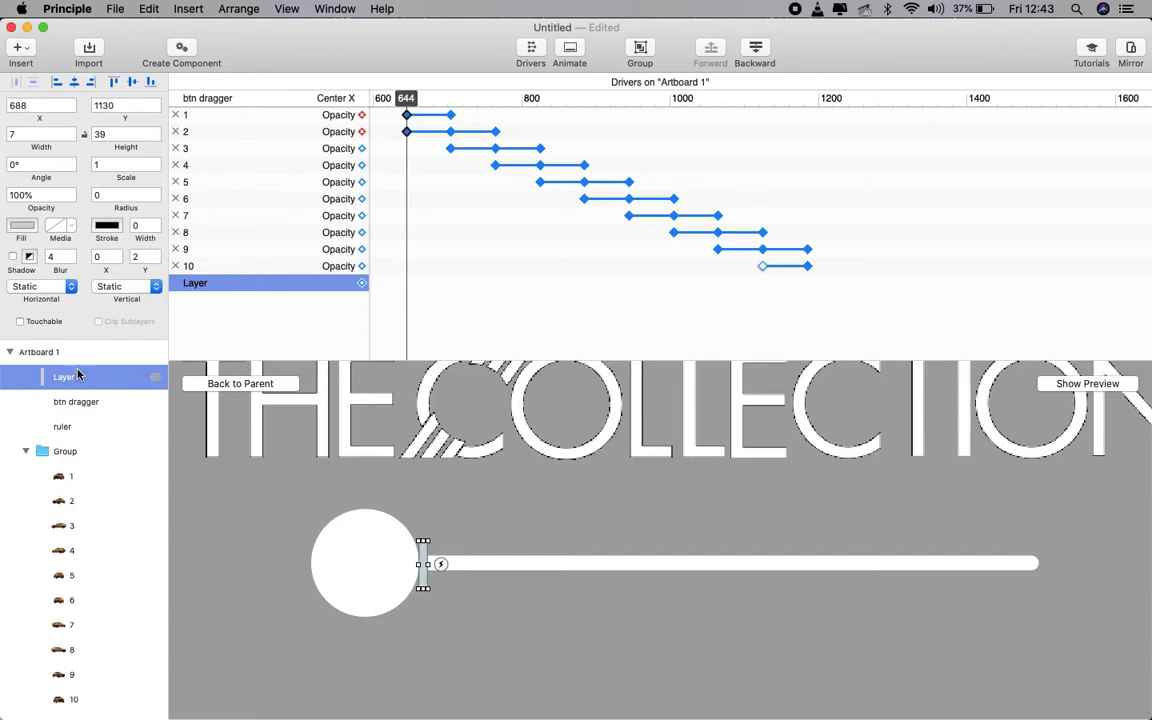
click(560, 609)
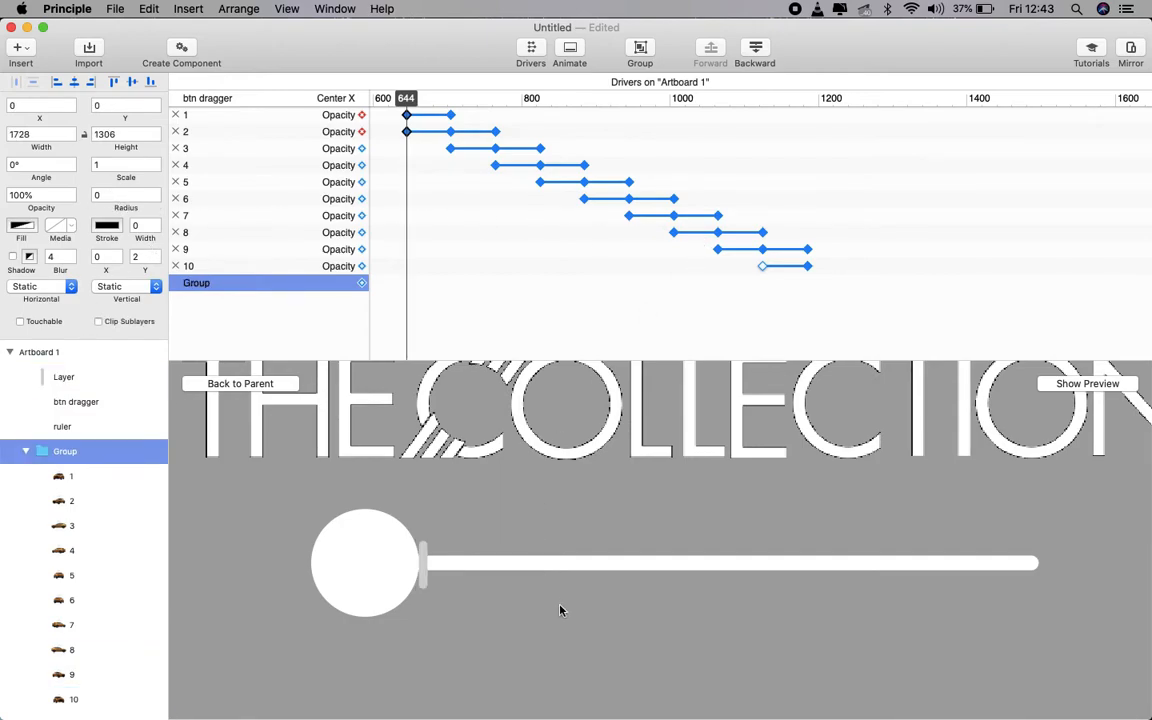
Step: Change the tick mark's fill colour to cyan 3ADDE1
click(424, 558)
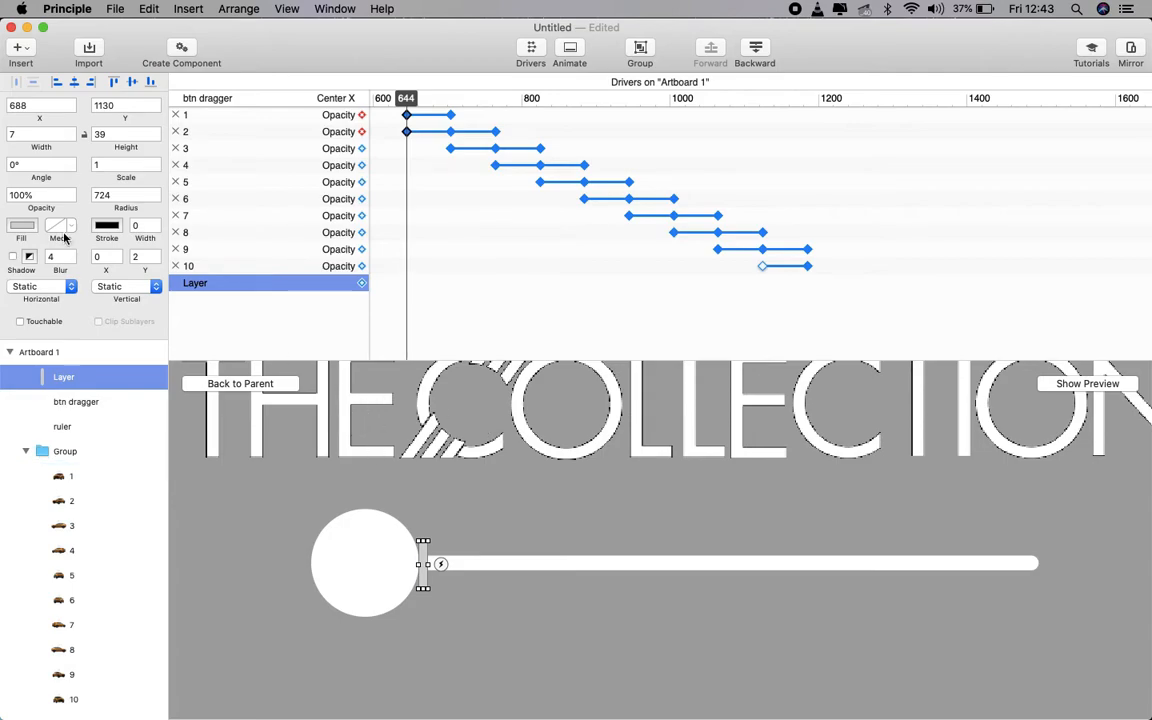
click(27, 227)
click(60, 323)
click(31, 349)
drag(40, 318, 228, 202)
click(130, 262)
click(67, 349)
click(482, 633)
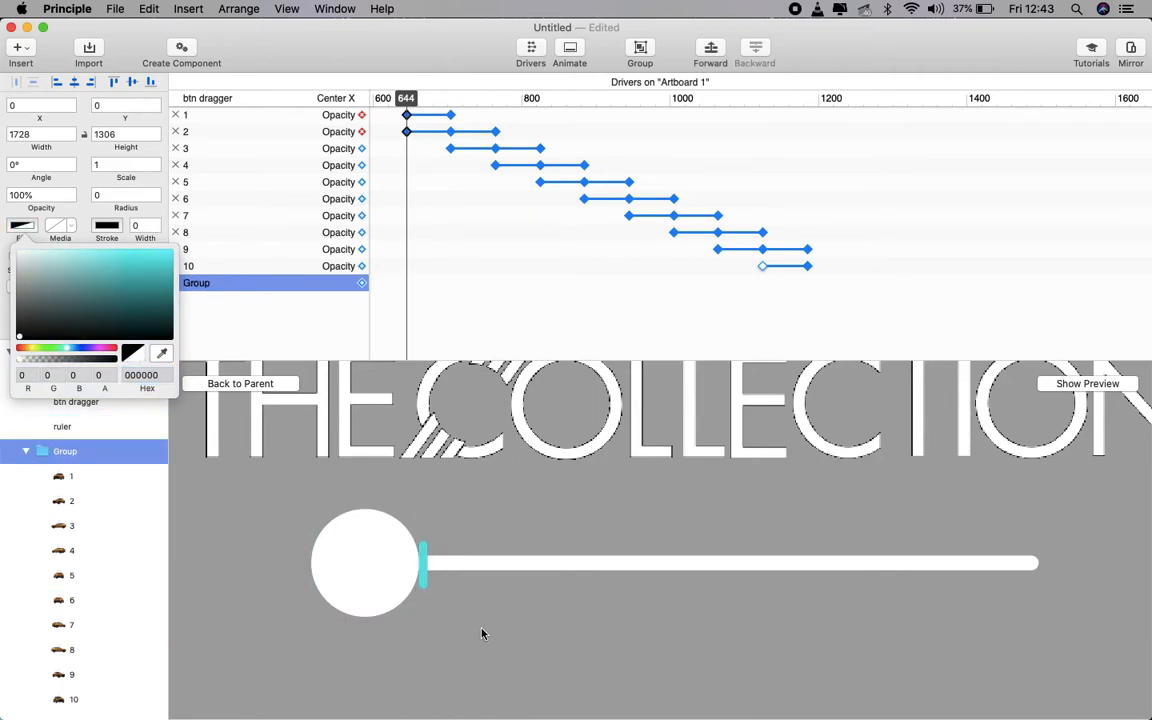
Step: Set the alpha of the tick mark's fill to 40
click(426, 570)
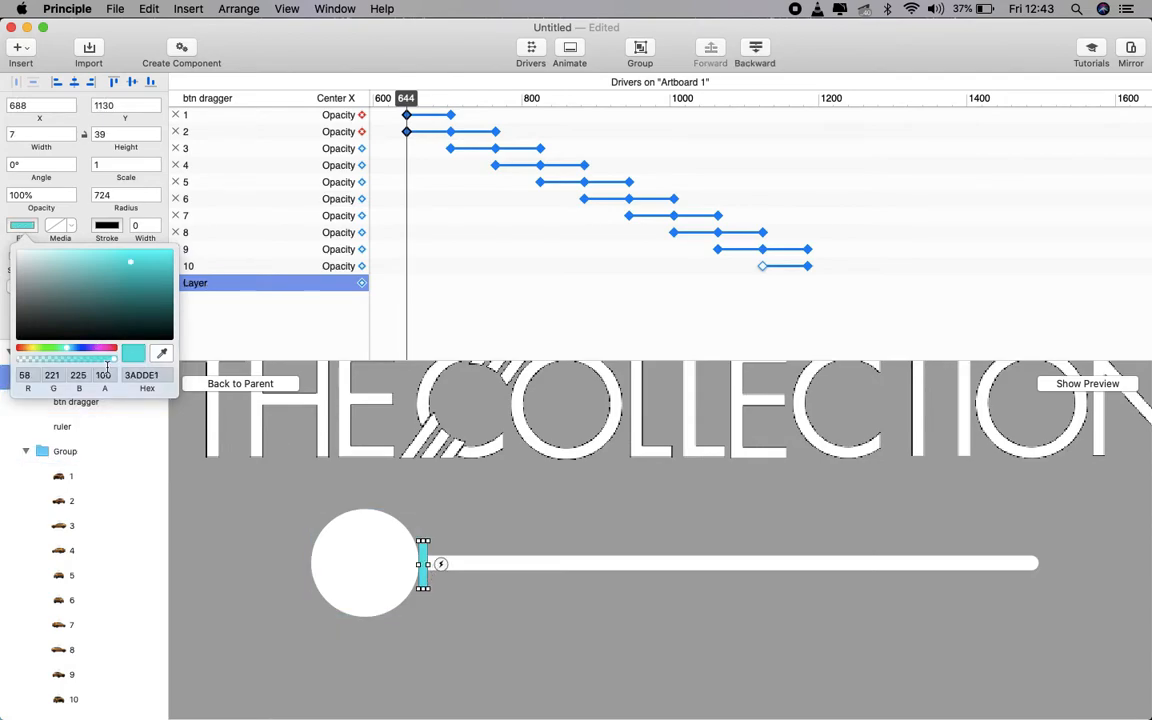
click(104, 376)
text(40)
click(535, 656)
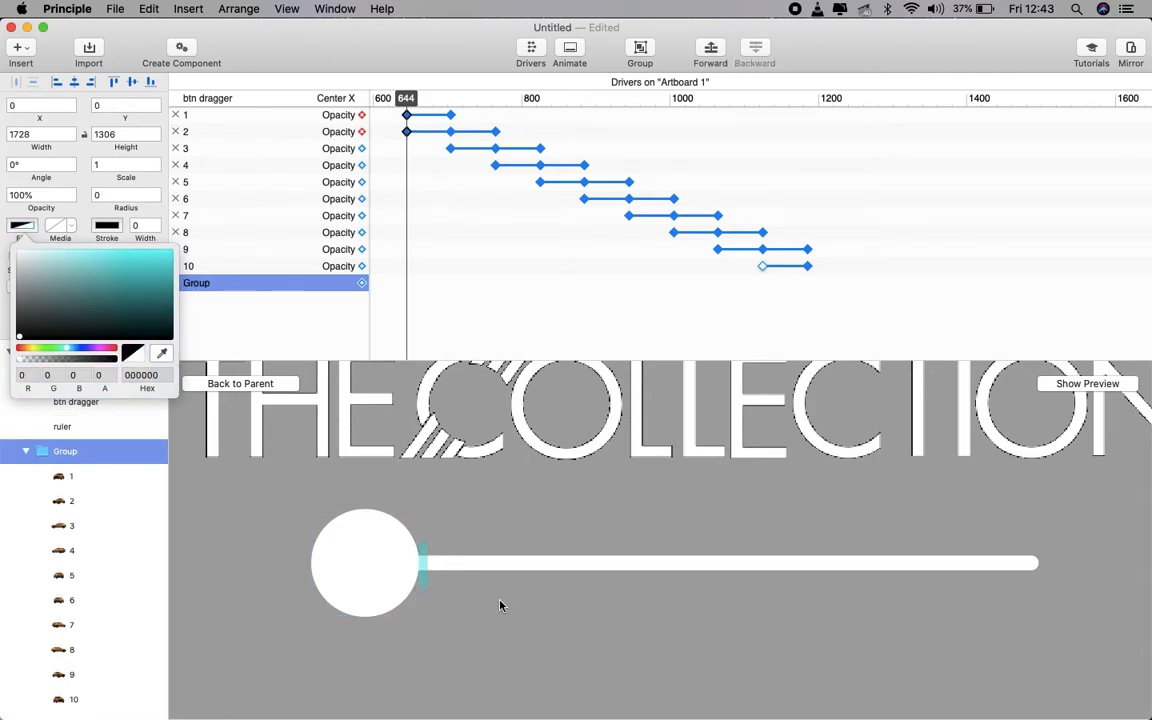
Step: Move the driver to position 704 and place a copy of the tick mark beside the knob at X 748
drag(406, 98, 452, 105)
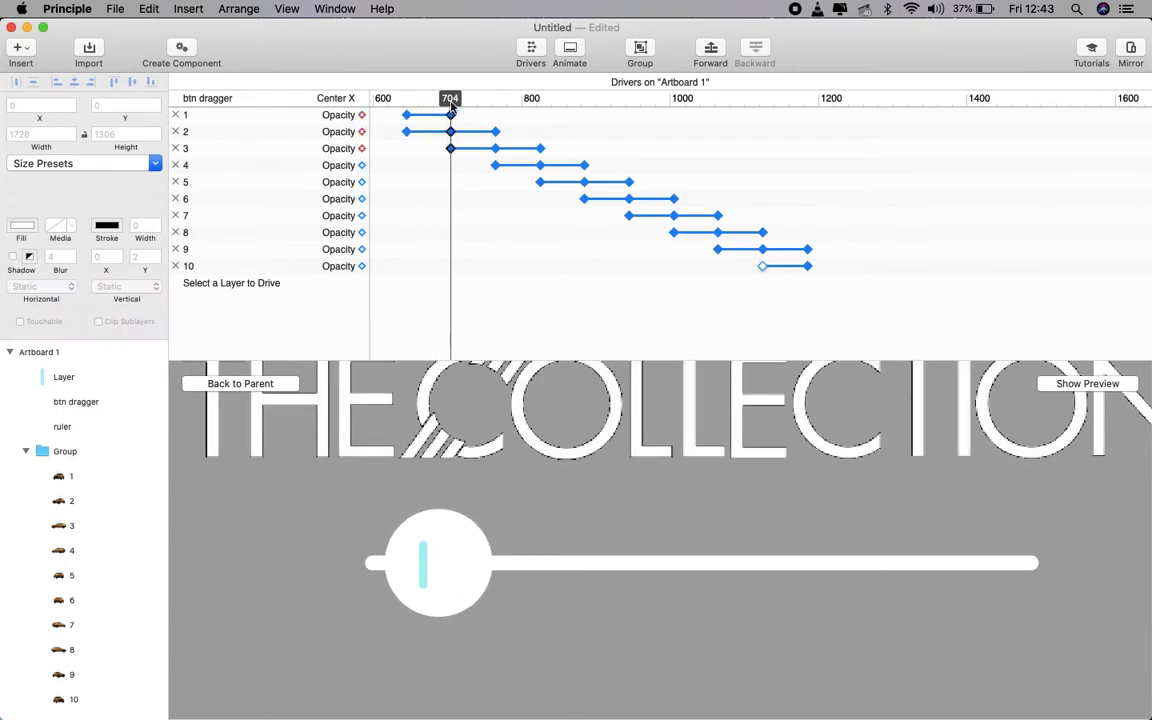
click(450, 506)
click(424, 568)
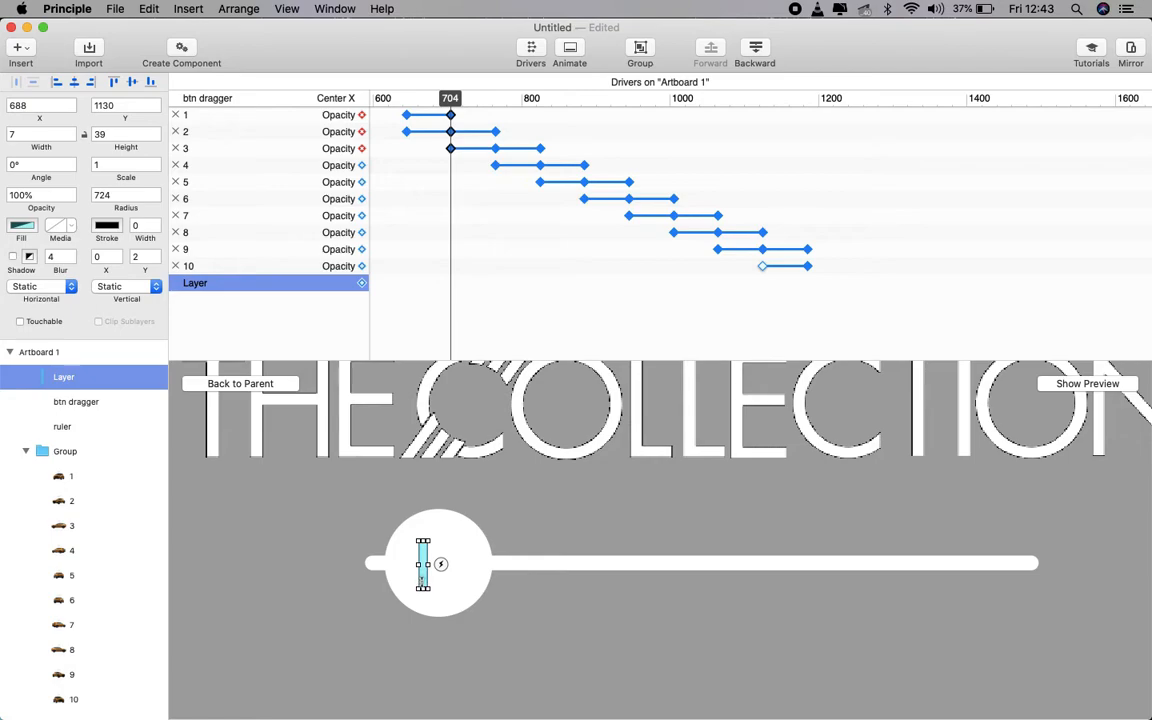
drag(424, 583, 499, 578)
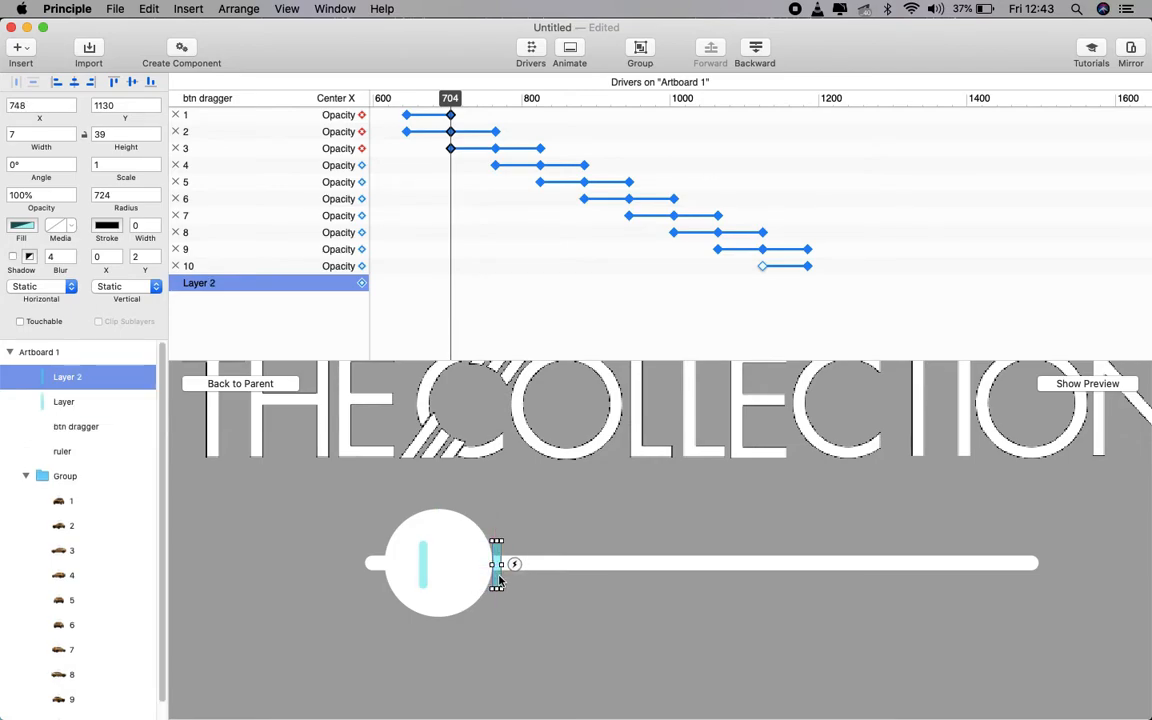
Step: Move the driver to position 764 and place a copy of the second tick mark beside the knob at X 808
drag(453, 100, 496, 100)
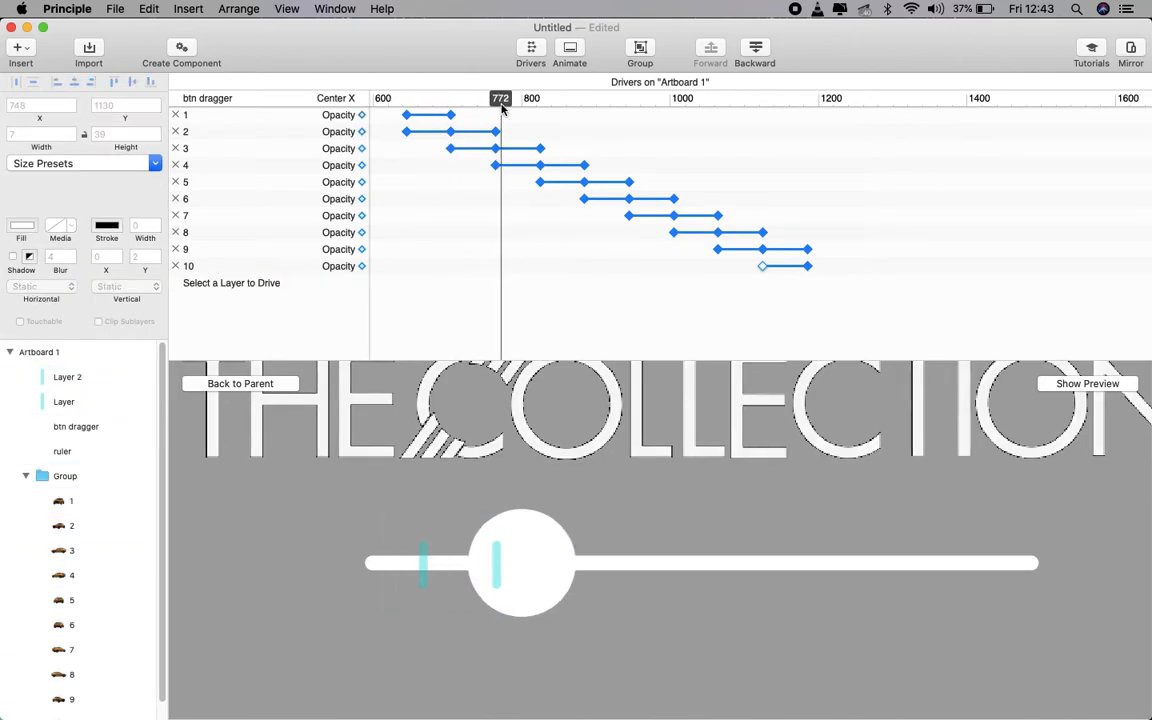
click(497, 560)
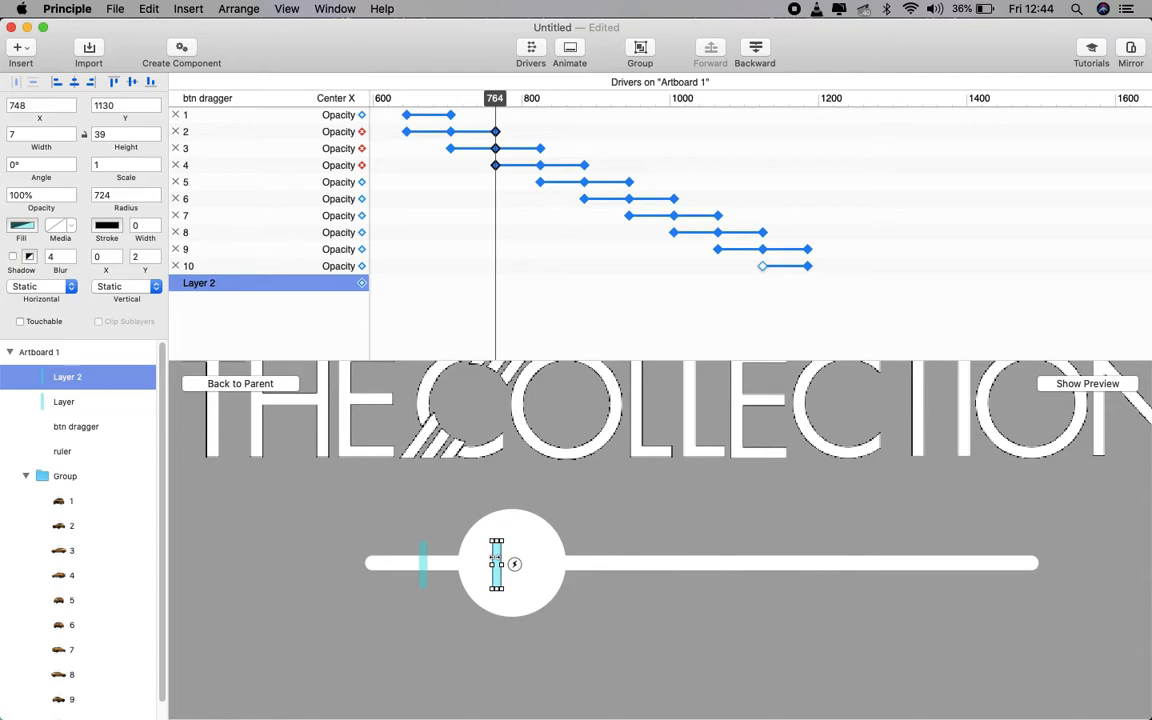
drag(498, 558, 546, 557)
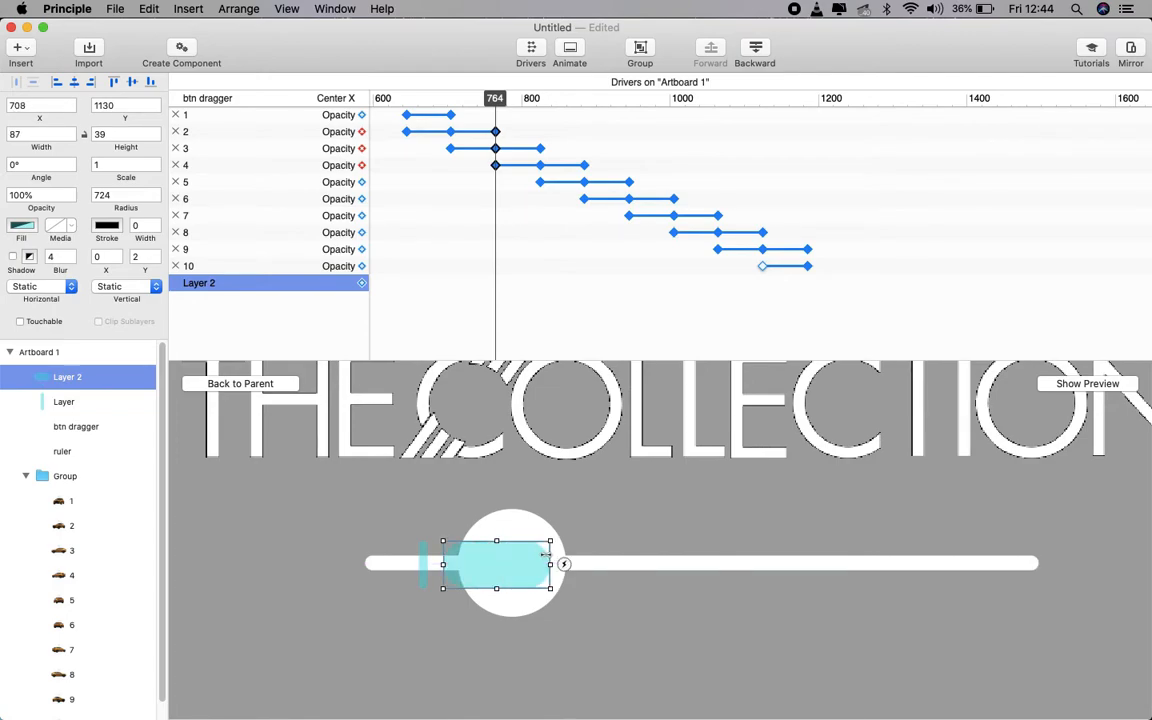
key(super+z)
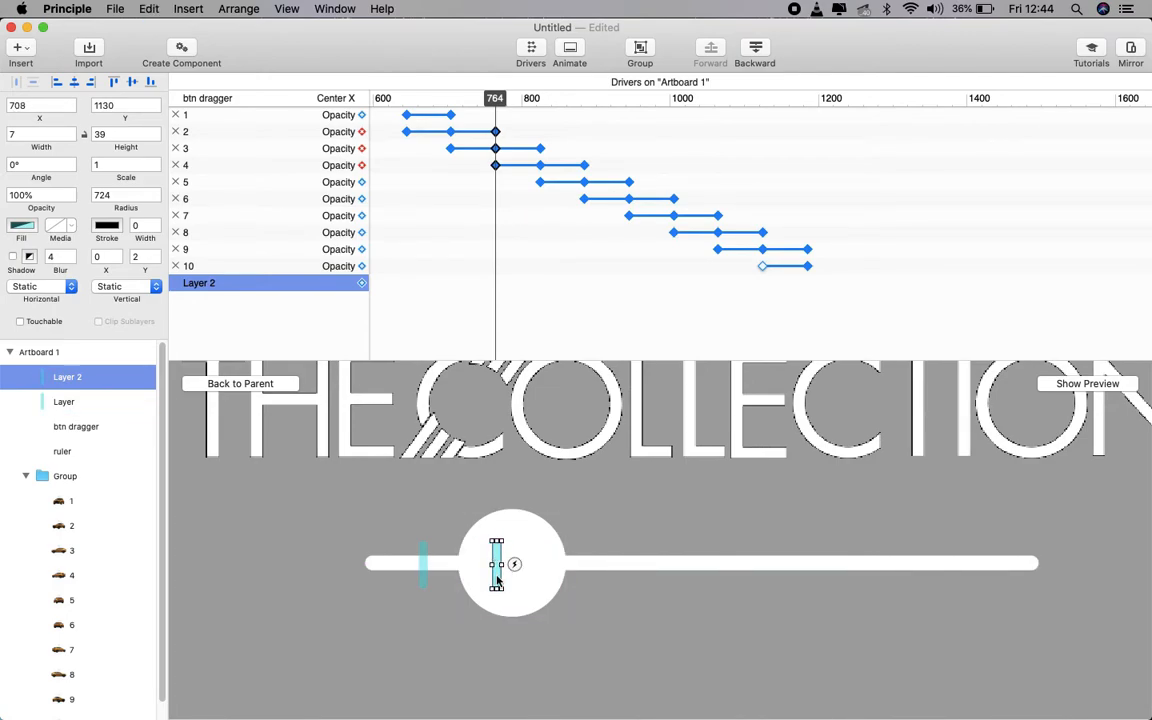
drag(497, 580, 576, 577)
Step: Place tick mark copies beside the knob at X 868 and X 928, moving the driver to 824 and 884
drag(496, 99, 540, 101)
click(570, 563)
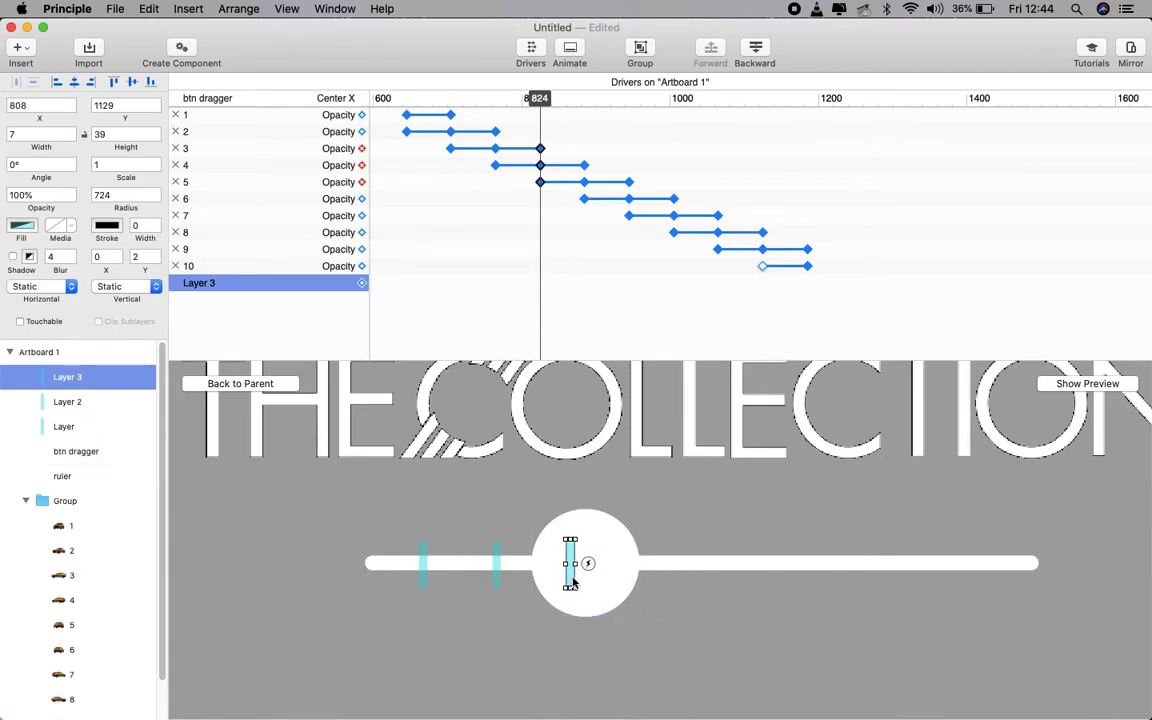
alt+drag(570, 578, 643, 578)
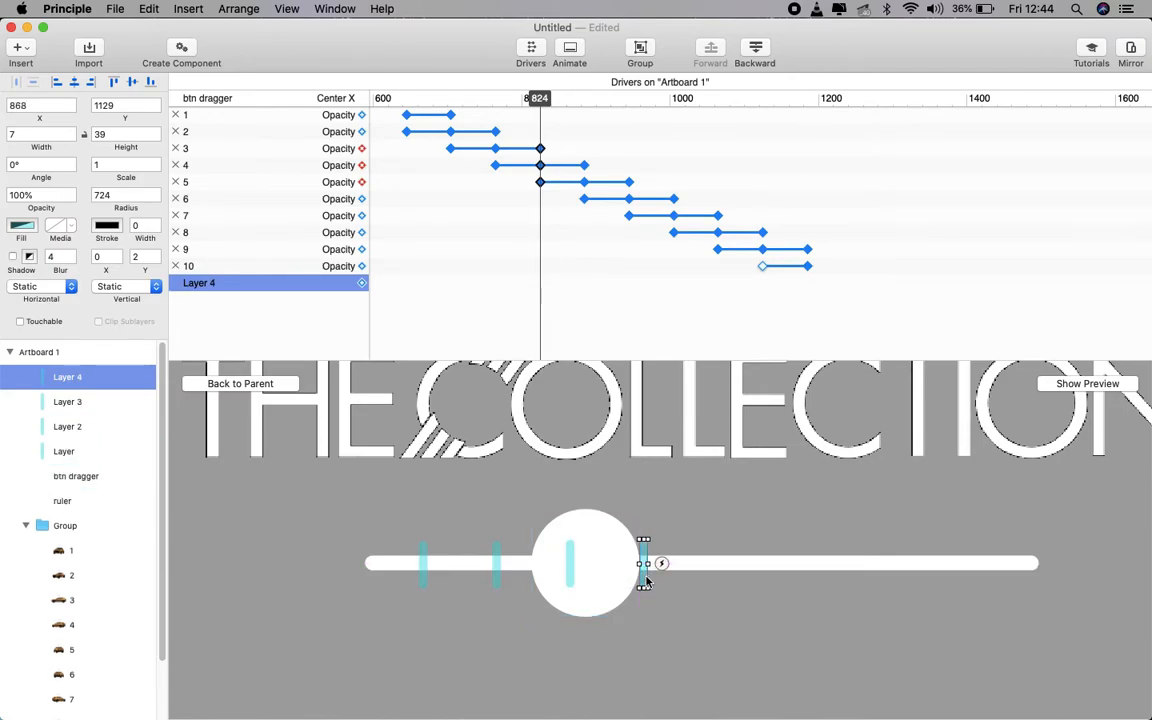
drag(540, 98, 586, 108)
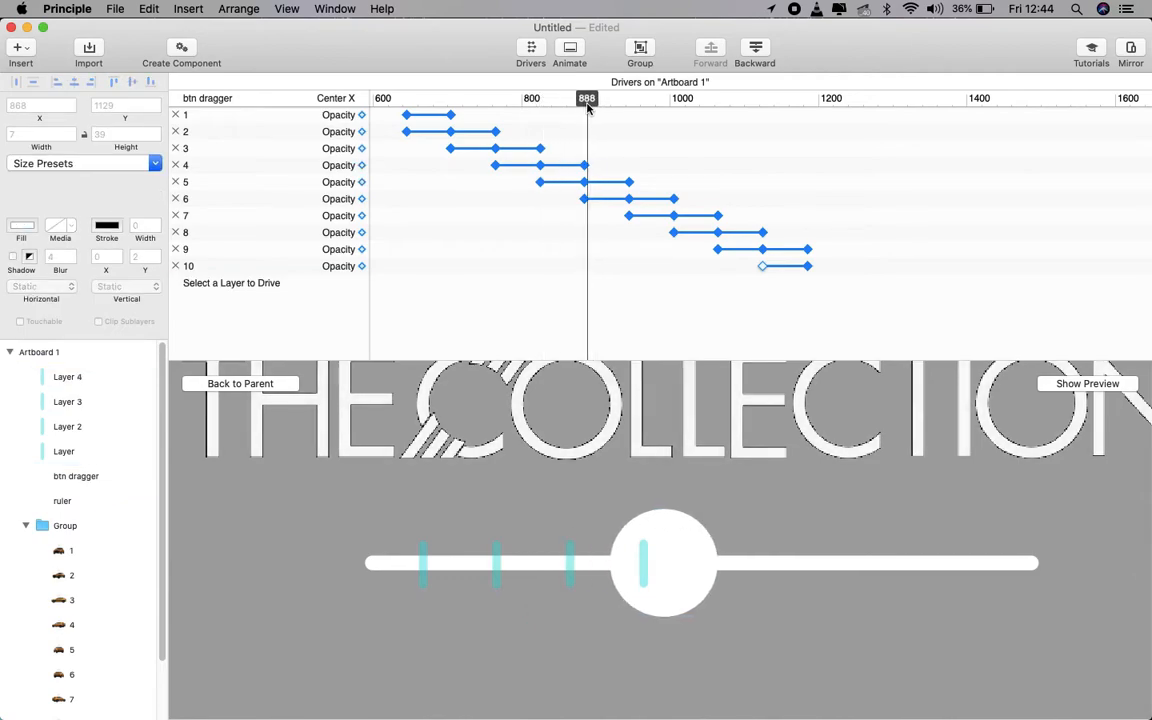
click(569, 574)
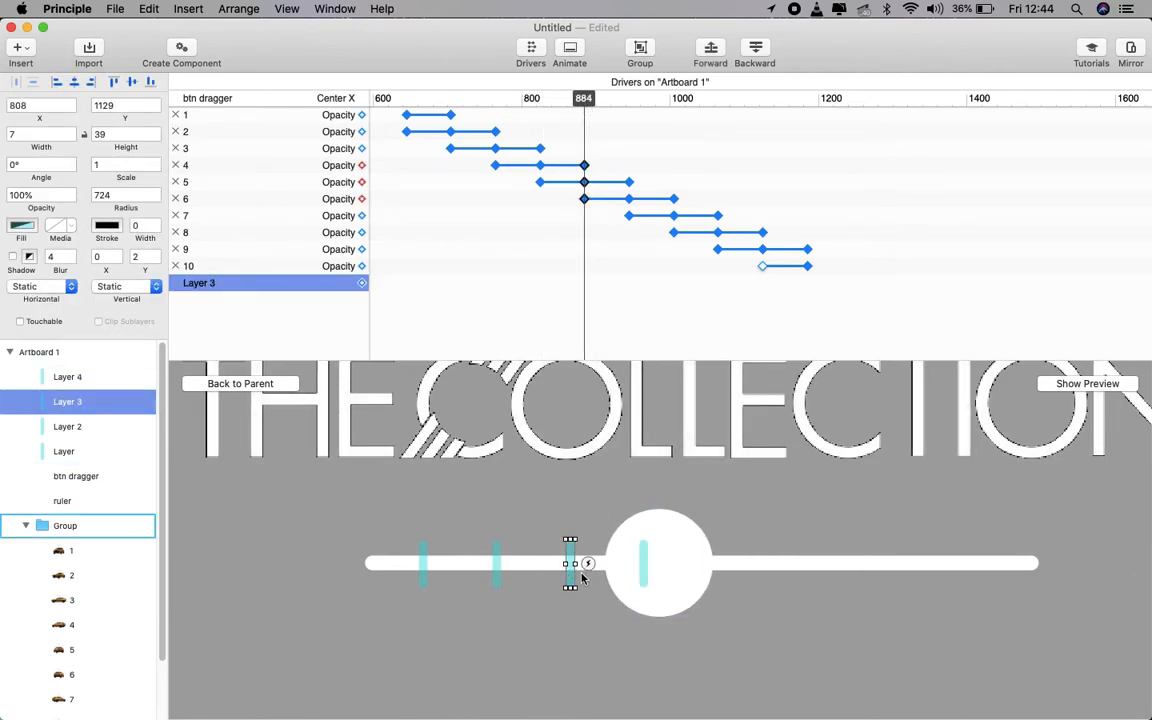
alt+drag(573, 579, 720, 574)
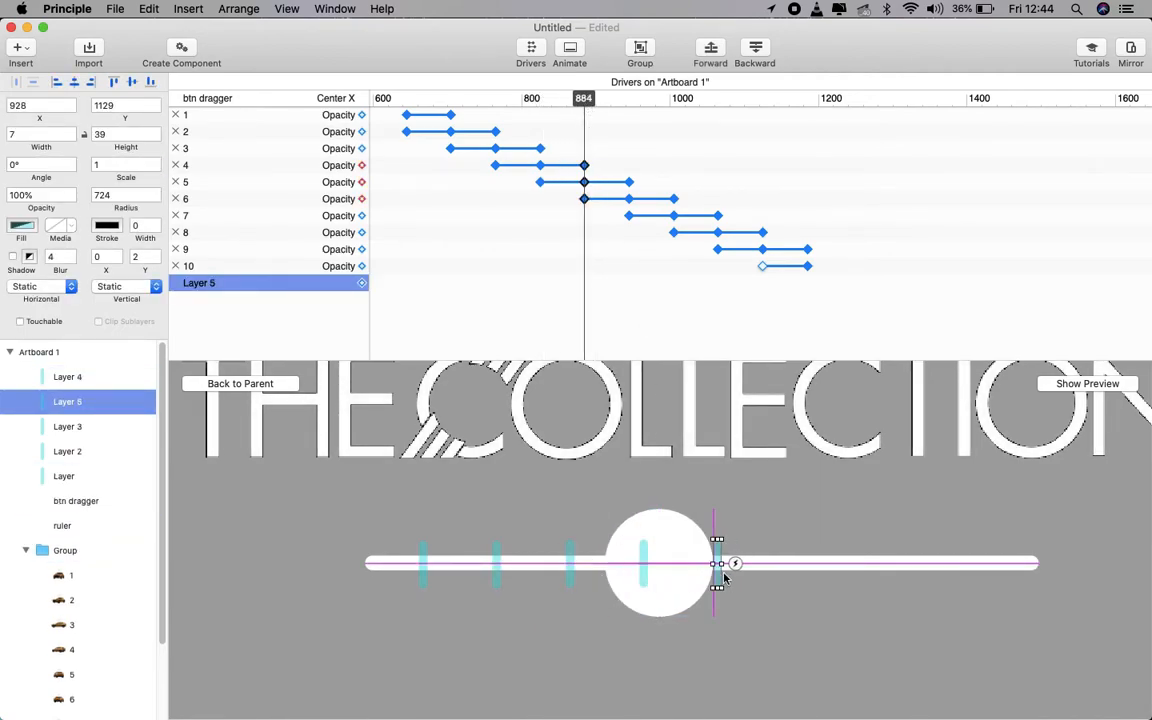
Step: Place a tick mark copy at X 988 with the driver at 944, and another beside the knob at 1004
drag(581, 98, 629, 98)
alt+drag(717, 563, 793, 572)
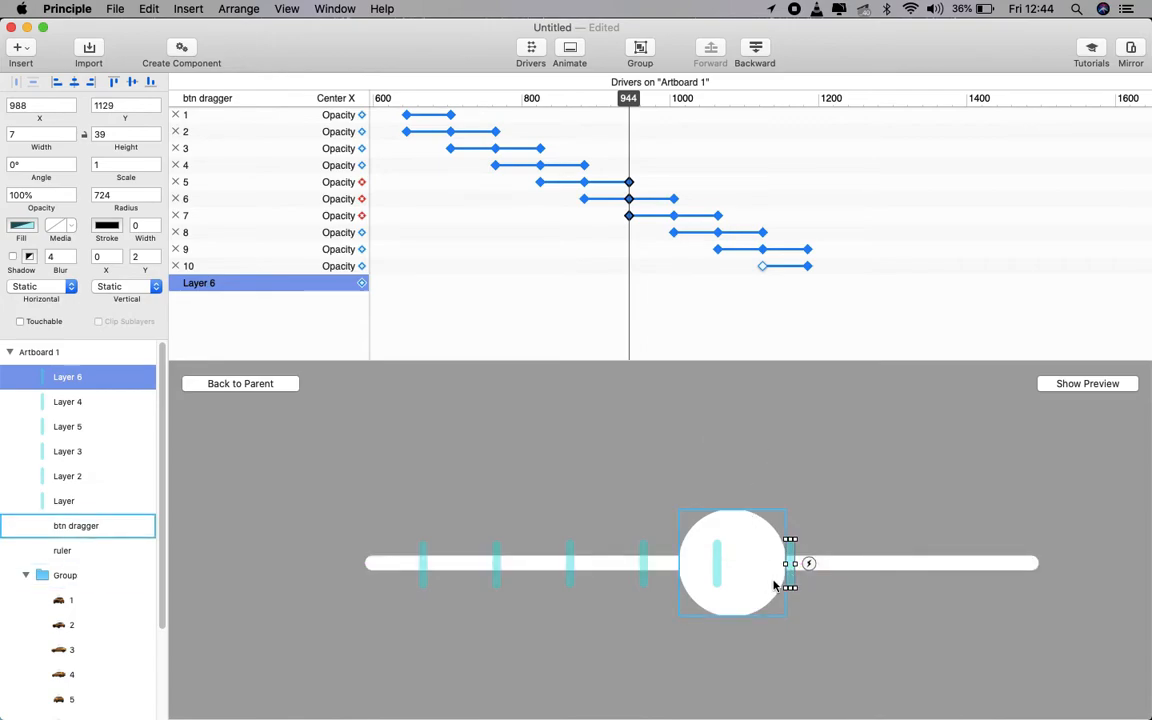
drag(629, 99, 675, 99)
click(718, 574)
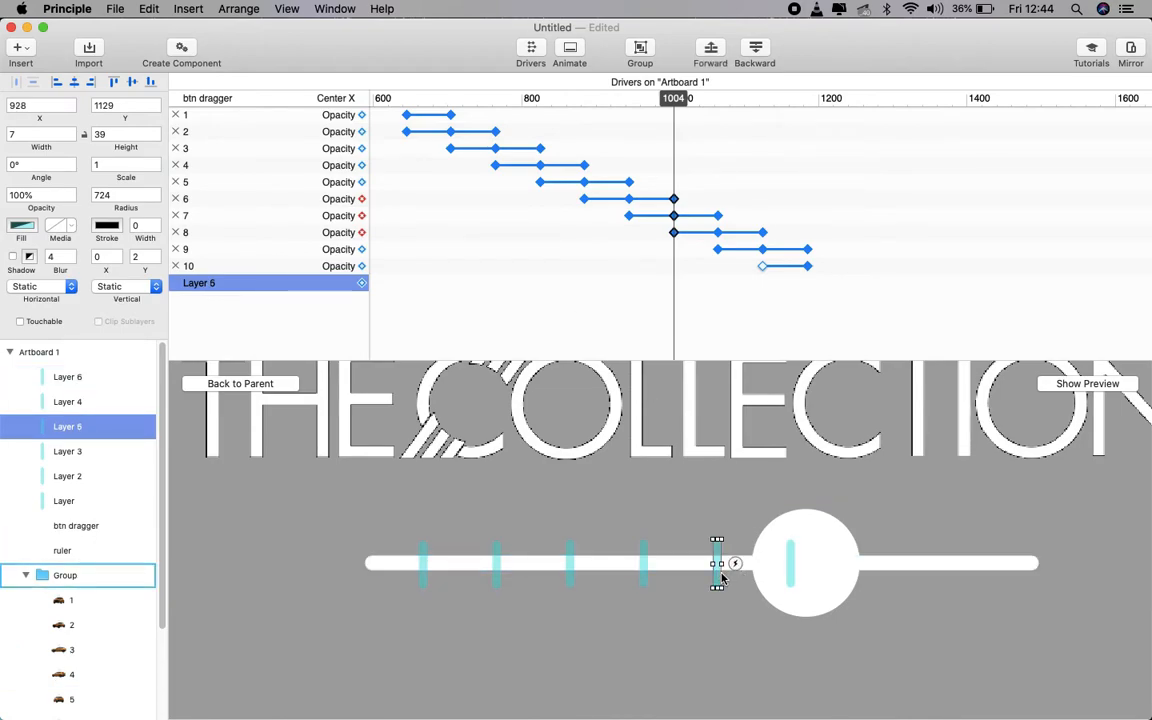
alt+drag(720, 578, 866, 578)
Step: Move the driver to position 1064 and place a copy of the tick mark beside the knob at X 1108
drag(674, 98, 717, 100)
click(864, 572)
click(792, 571)
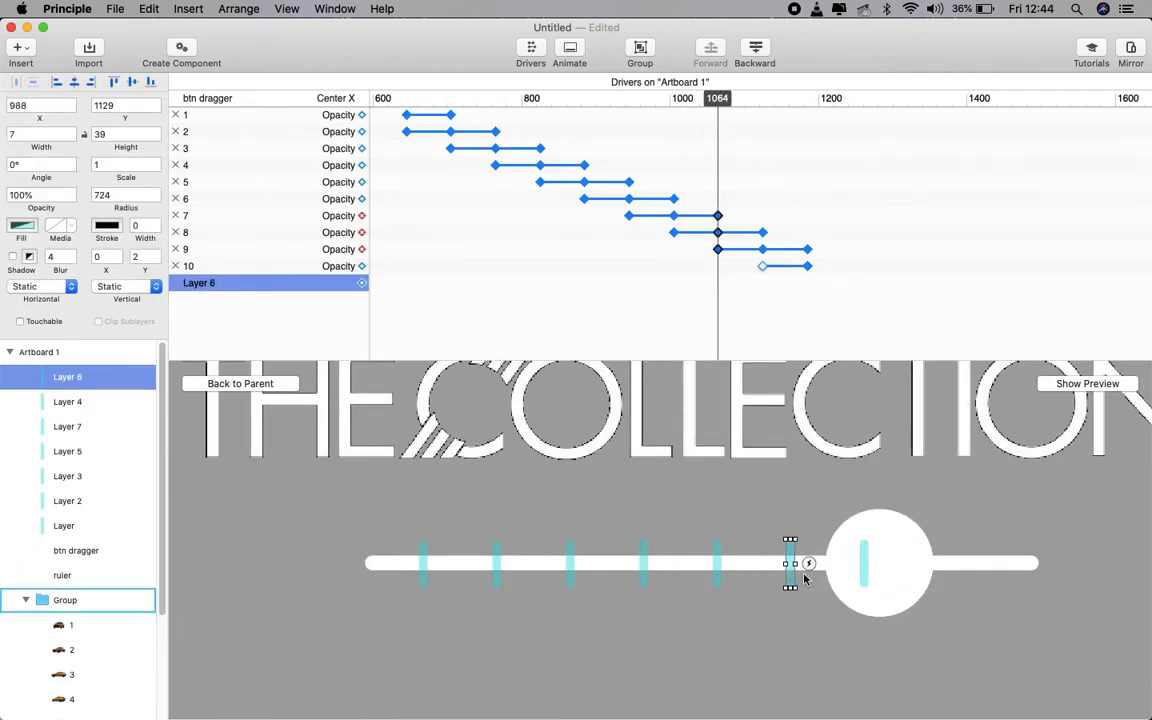
alt+drag(805, 580, 952, 578)
Step: Move the driver to position 1124 and place the last tick mark copy beside the knob at X 1168
drag(717, 98, 762, 98)
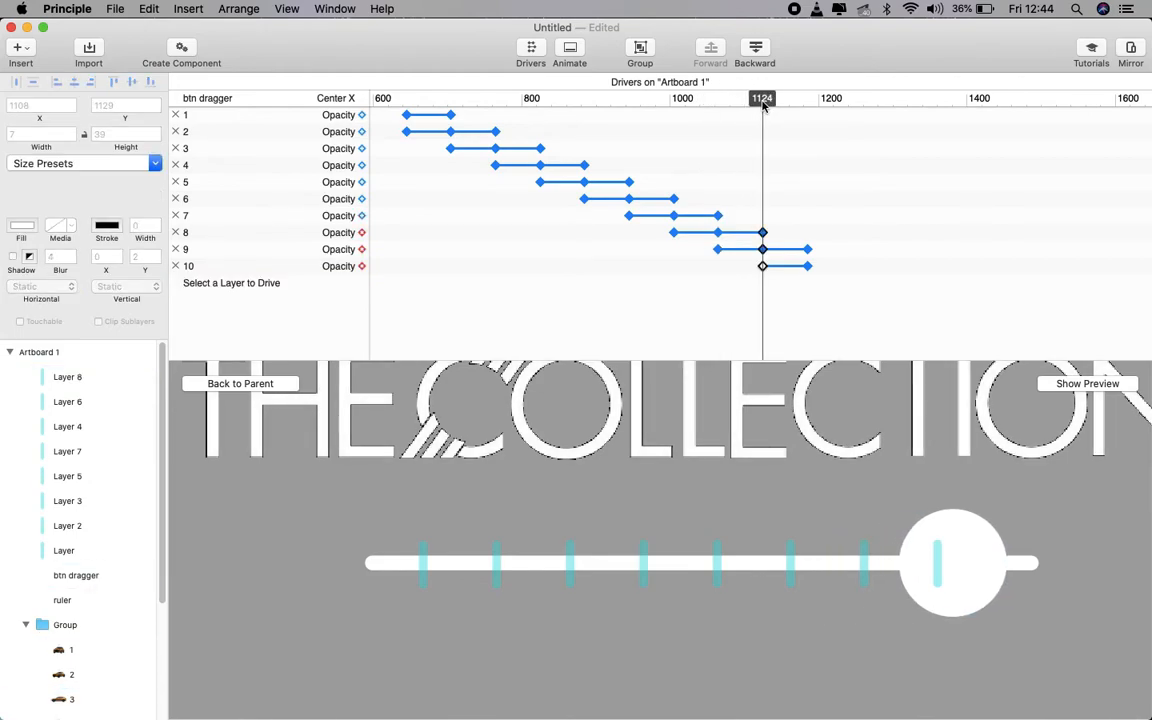
click(868, 568)
alt+drag(866, 574, 1019, 568)
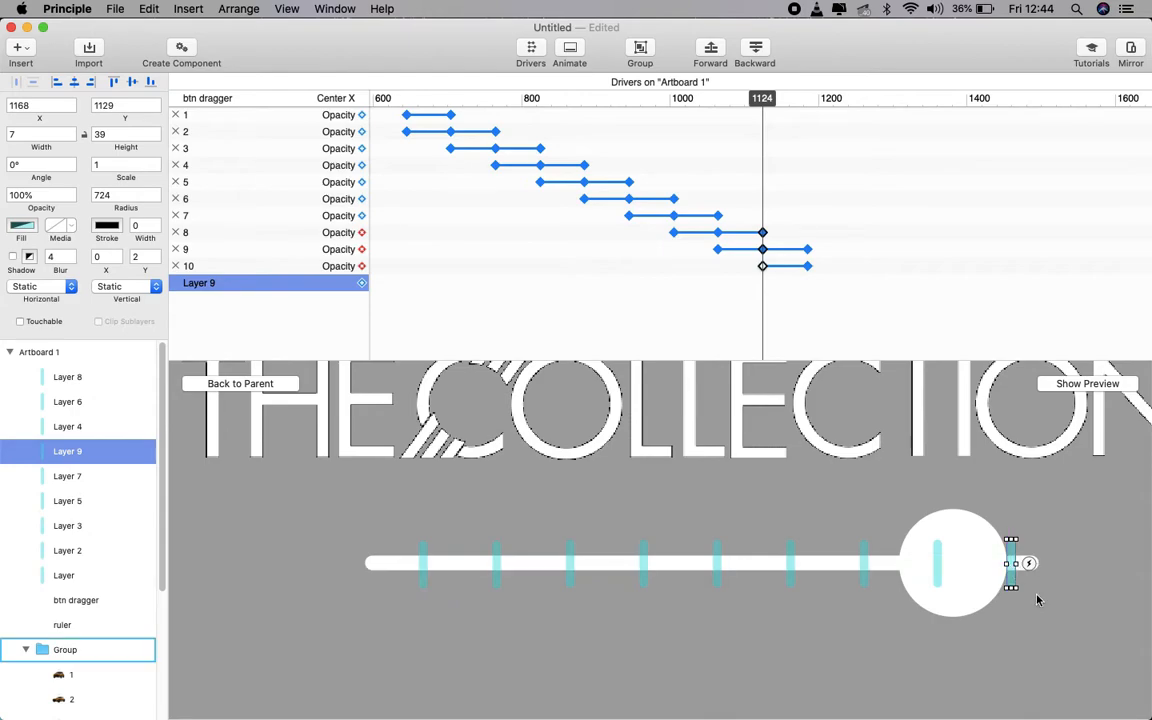
click(1052, 478)
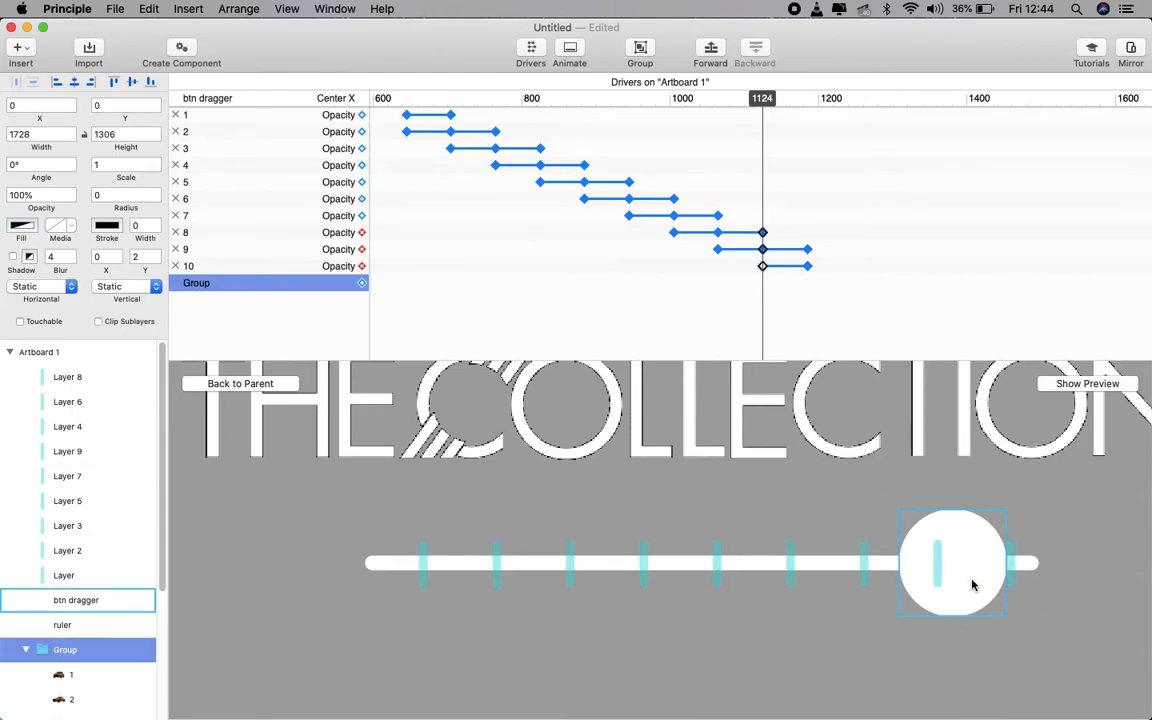
Step: Group the nine tick mark layers as "stoping bpole" and put the group beneath the btn dragger layer
drag(75, 377, 72, 578)
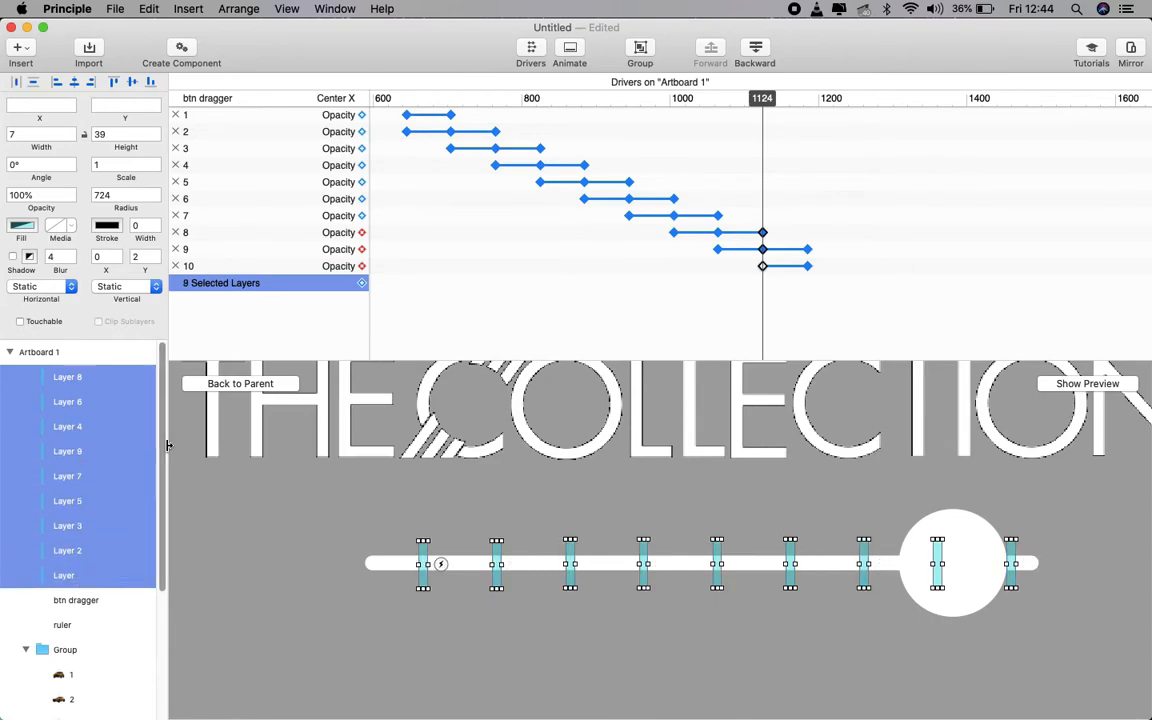
key(super+g)
click(76, 401)
double_click(80, 377)
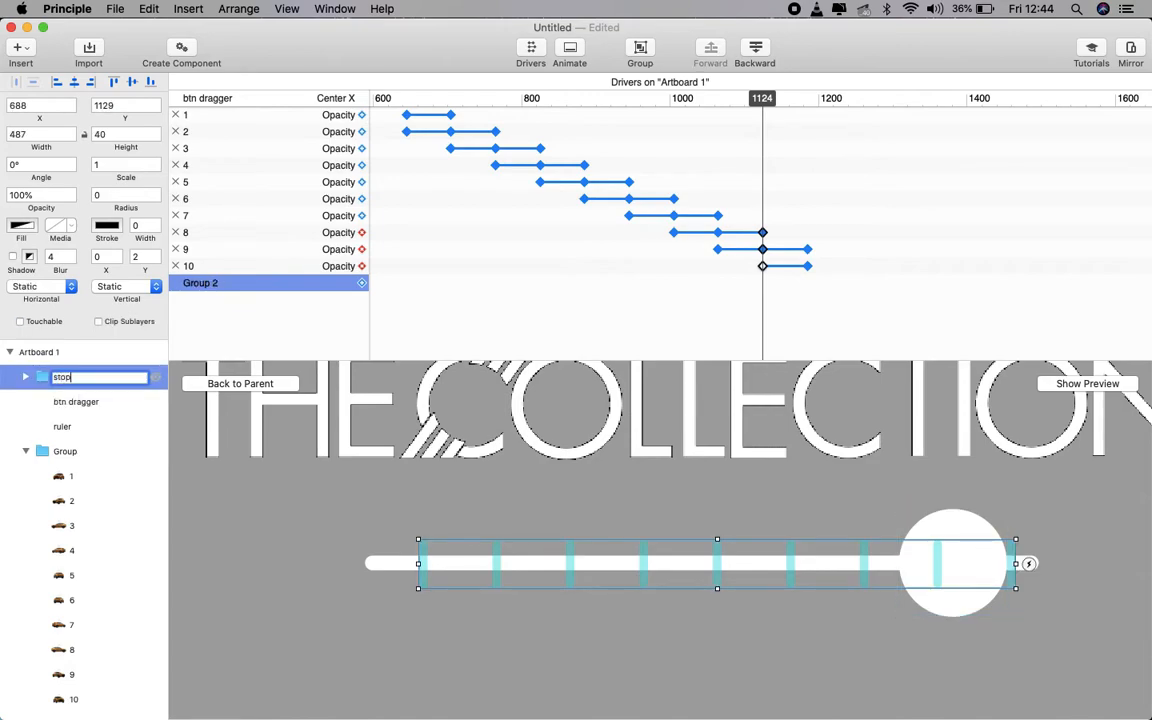
text(le)
key(Return)
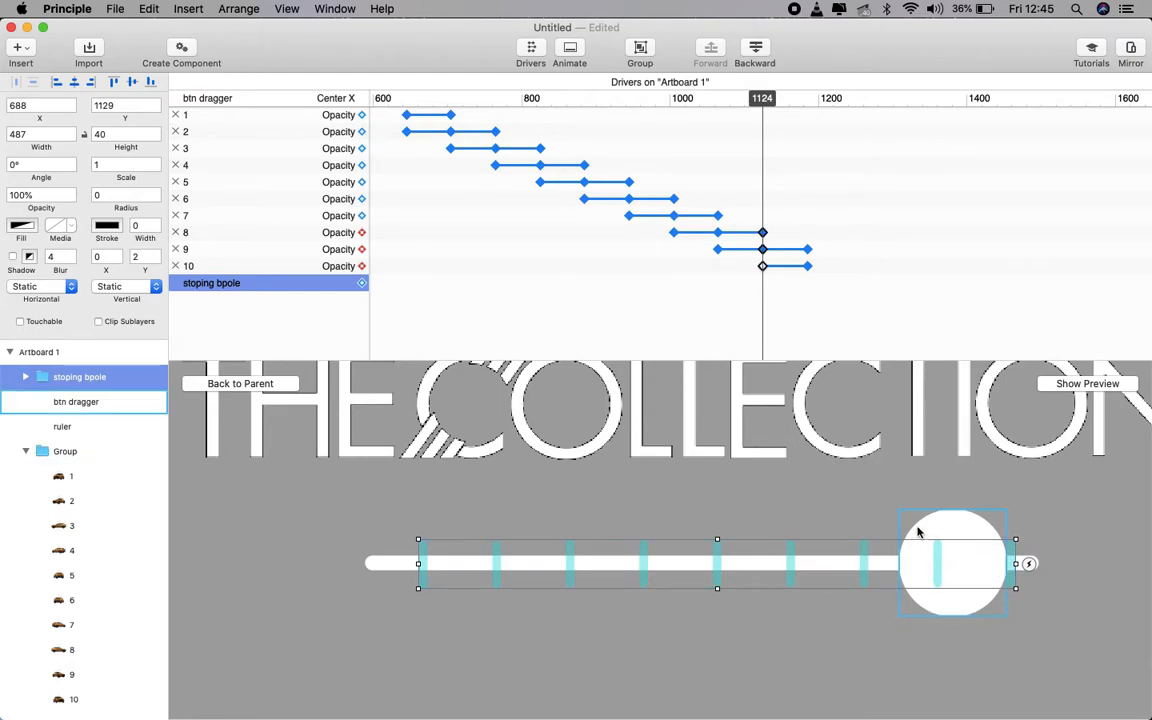
drag(107, 386, 107, 420)
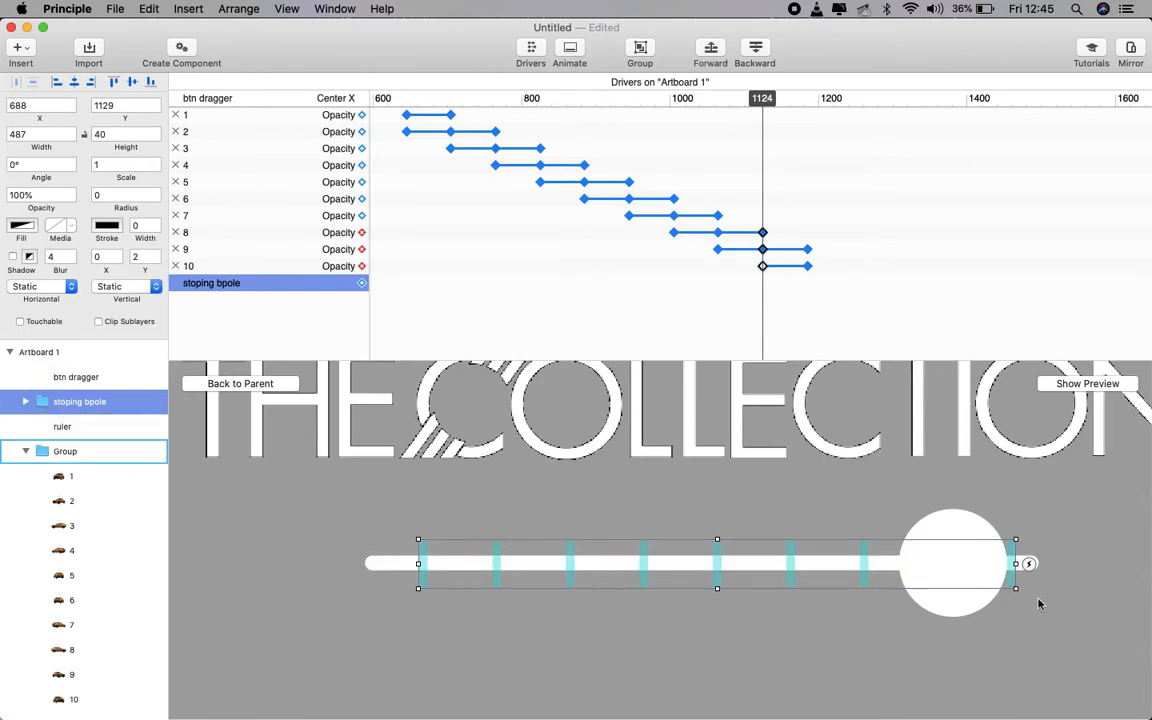
Step: Preview the prototype full screen and slide the knob along the ruler to check how the car images switch
click(1078, 385)
drag(1022, 397, 920, 403)
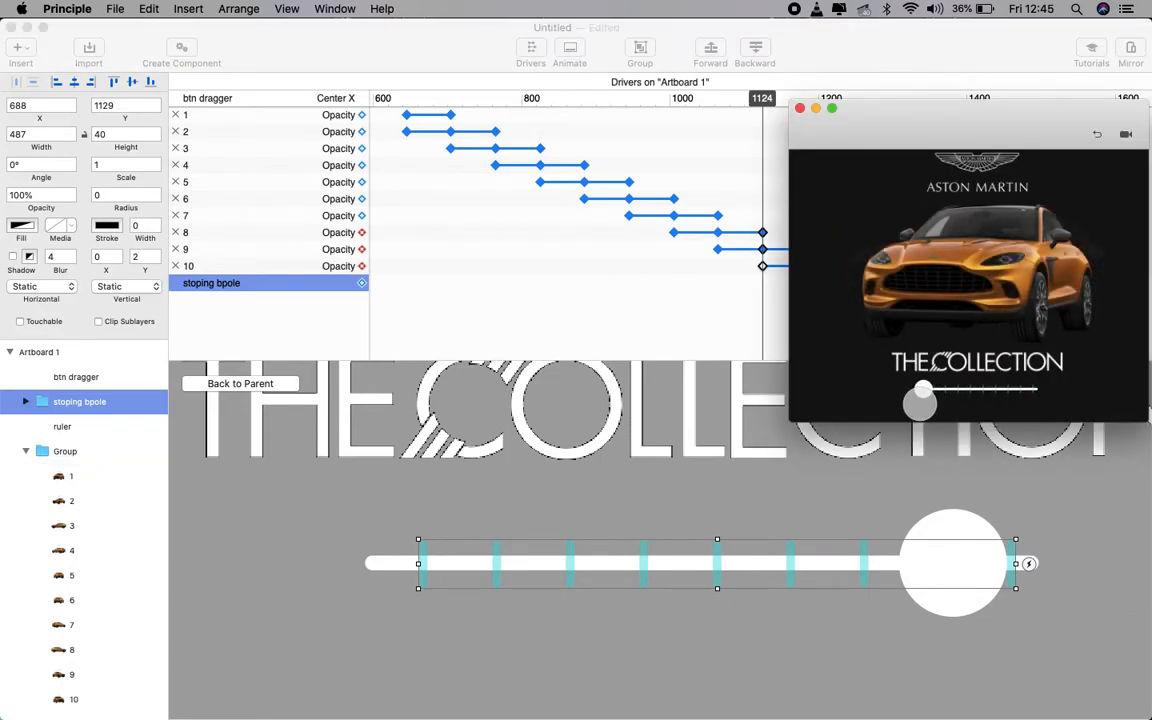
click(832, 108)
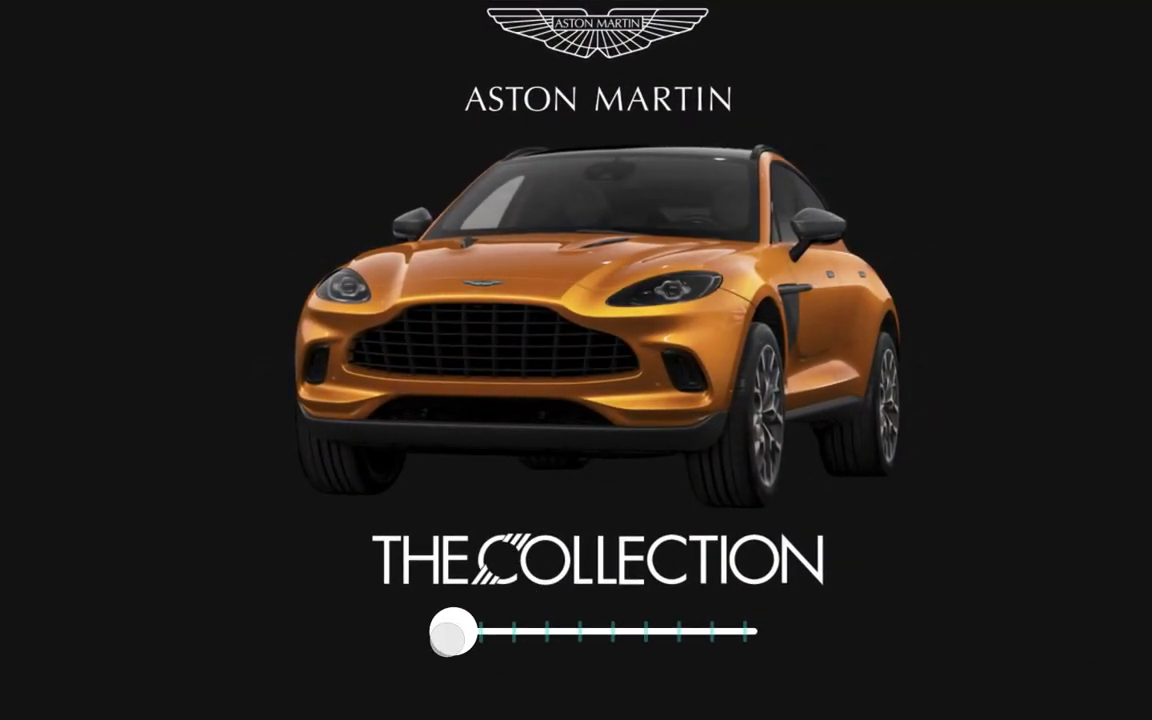
drag(447, 636, 768, 661)
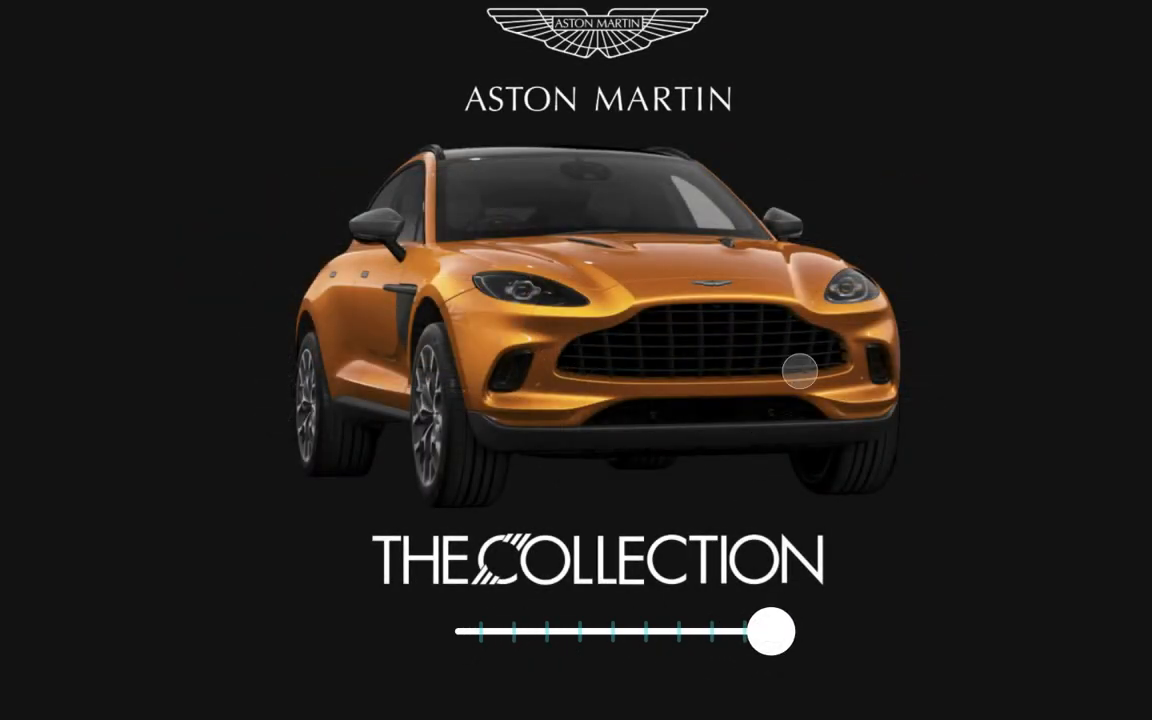
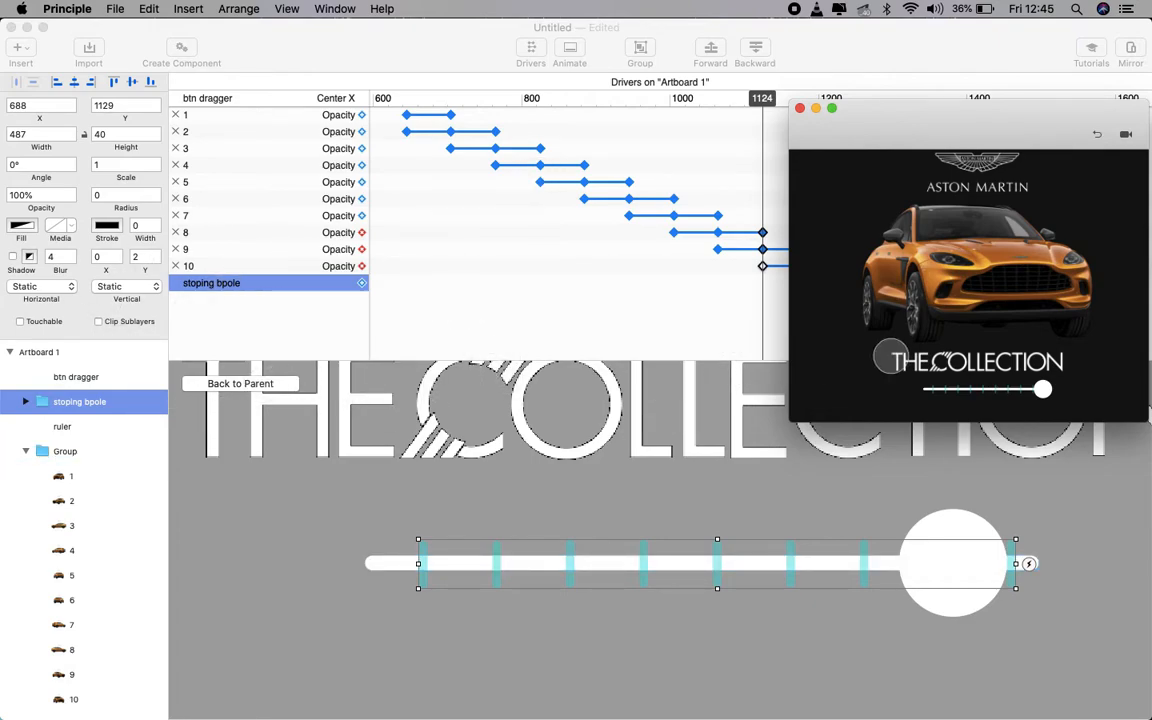
click(831, 108)
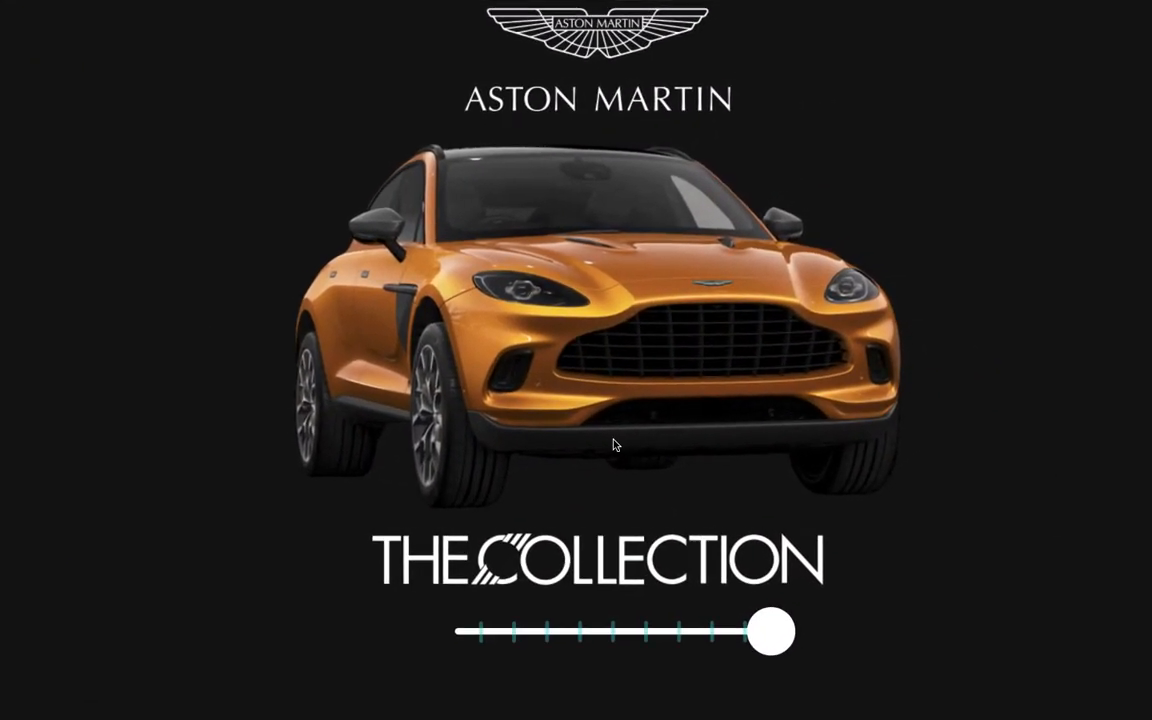
drag(765, 625, 708, 630)
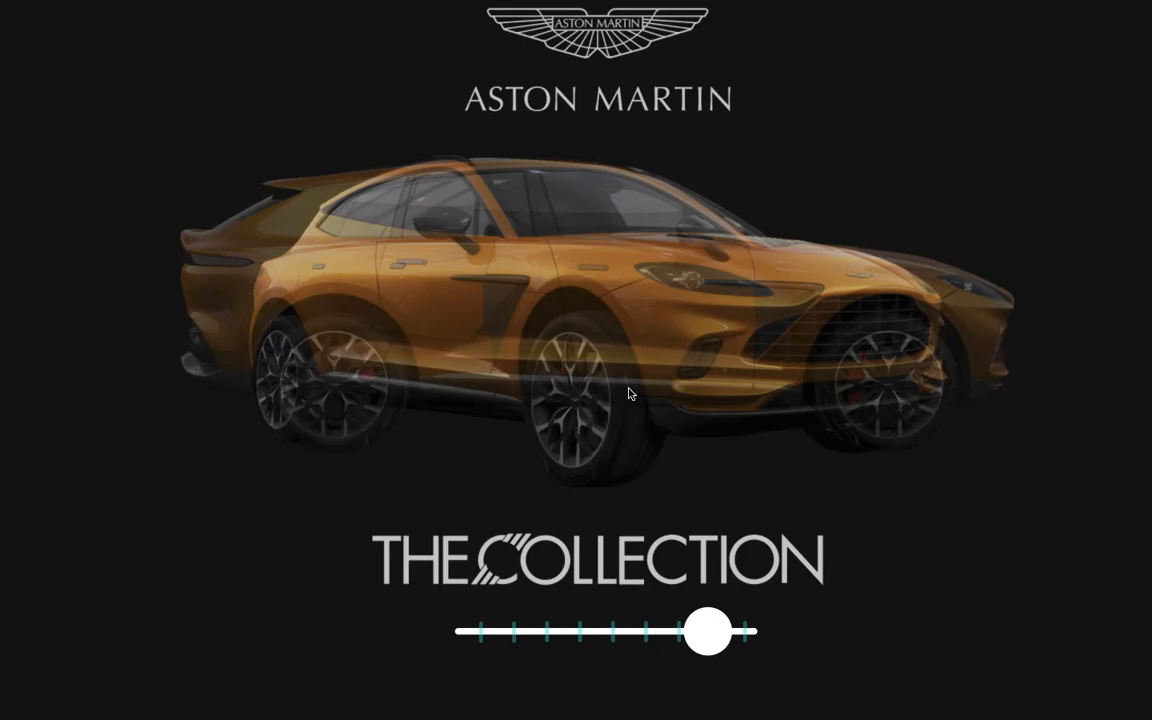
key(Escape)
click(853, 657)
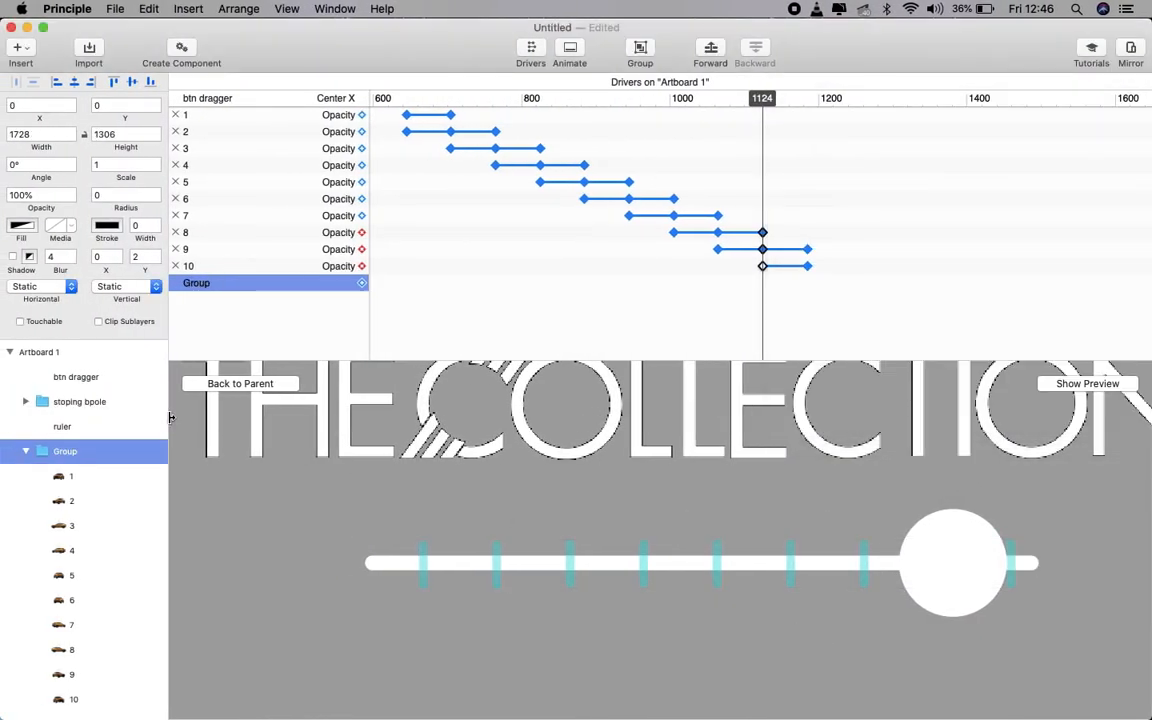
Step: Set the ruler's width to 570 so it extends further past the last tick mark
click(90, 426)
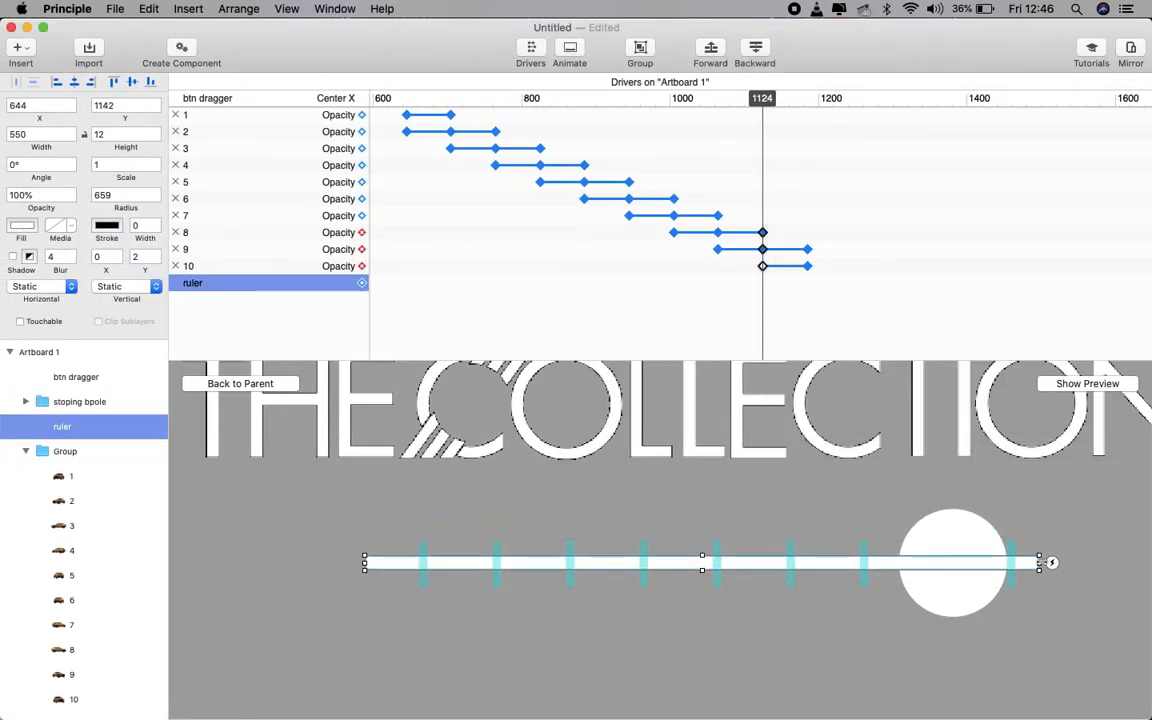
click(38, 133)
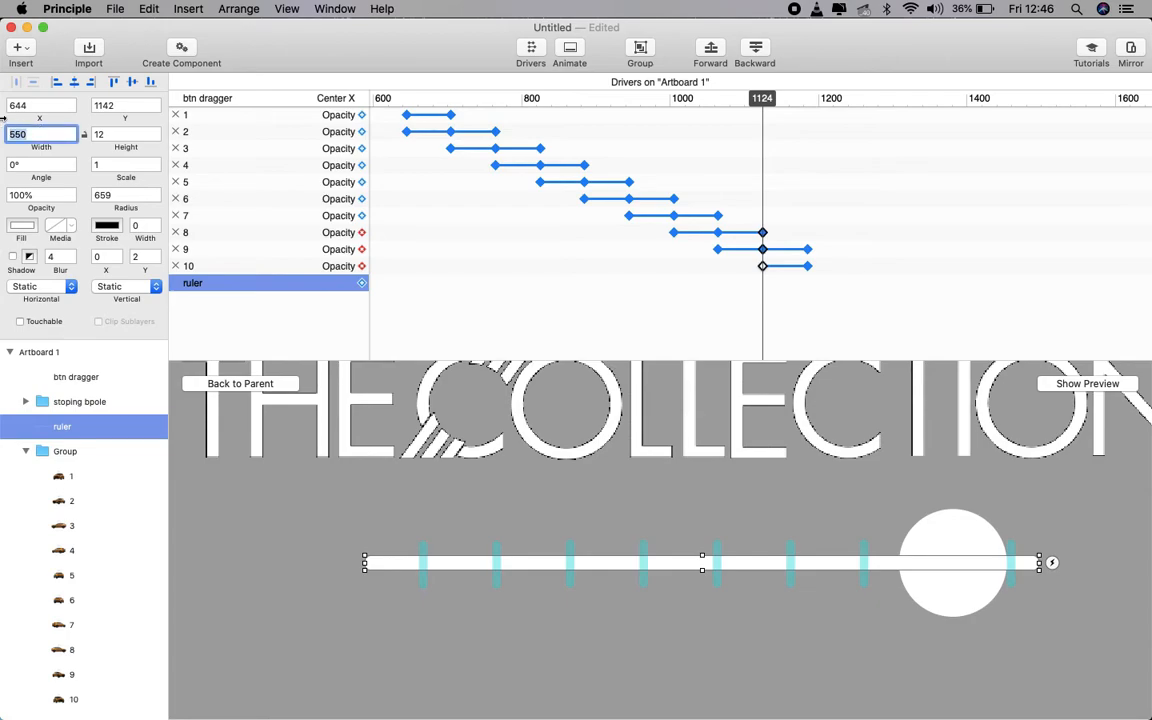
key(Return)
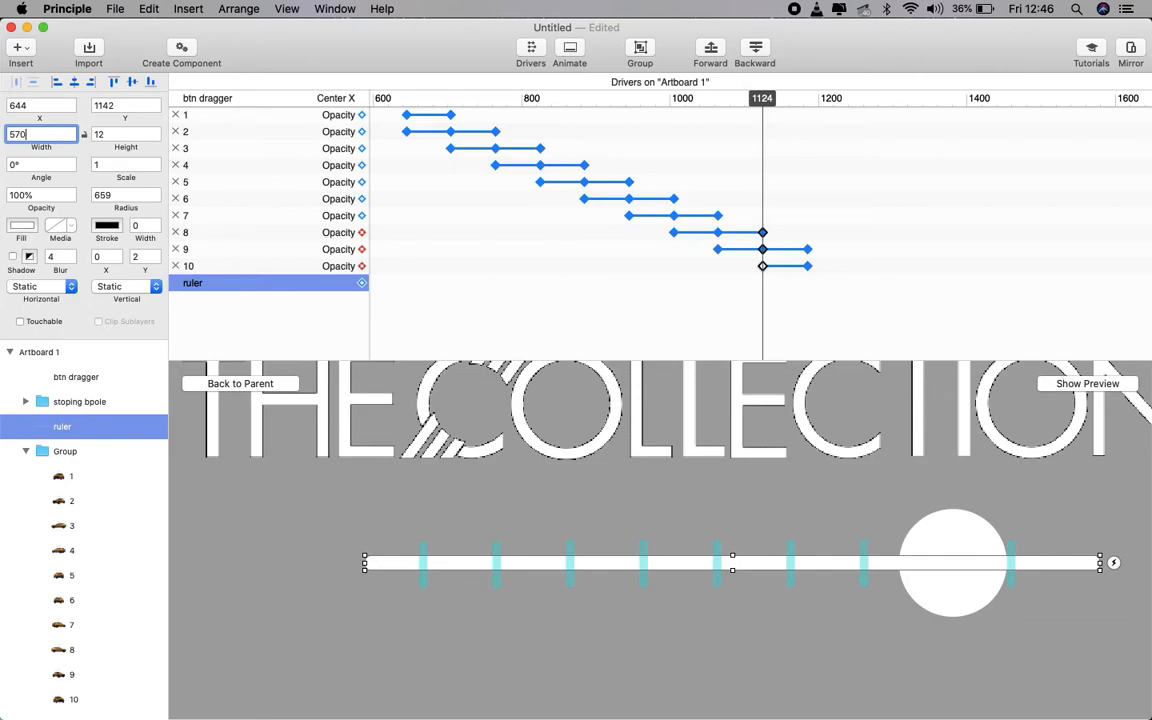
key(Return)
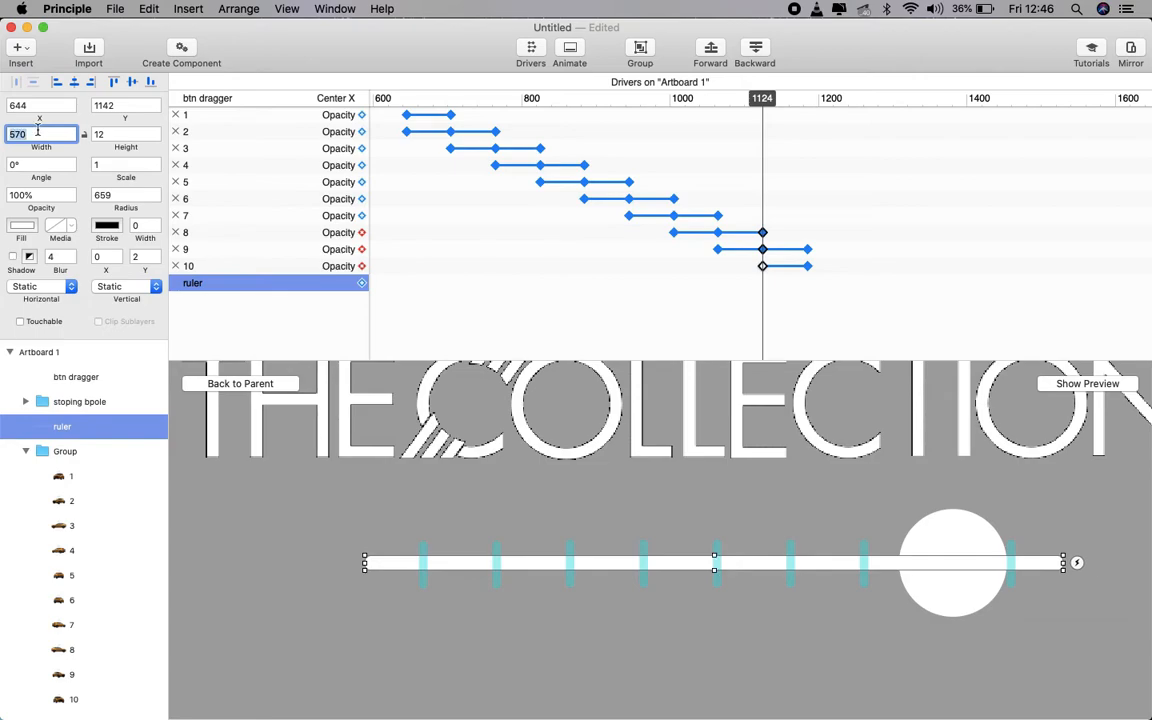
click(1080, 632)
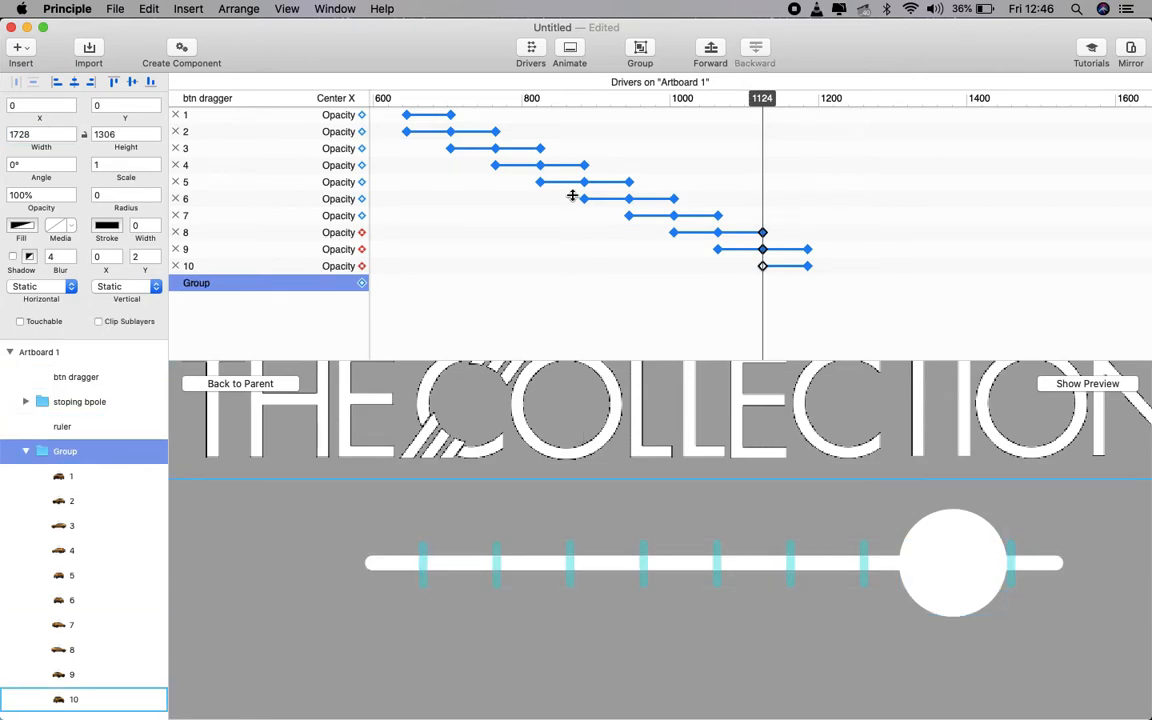
Step: Move the driver back to position 644 and duplicate the ruler as a layer named "value"
drag(763, 98, 404, 44)
click(458, 419)
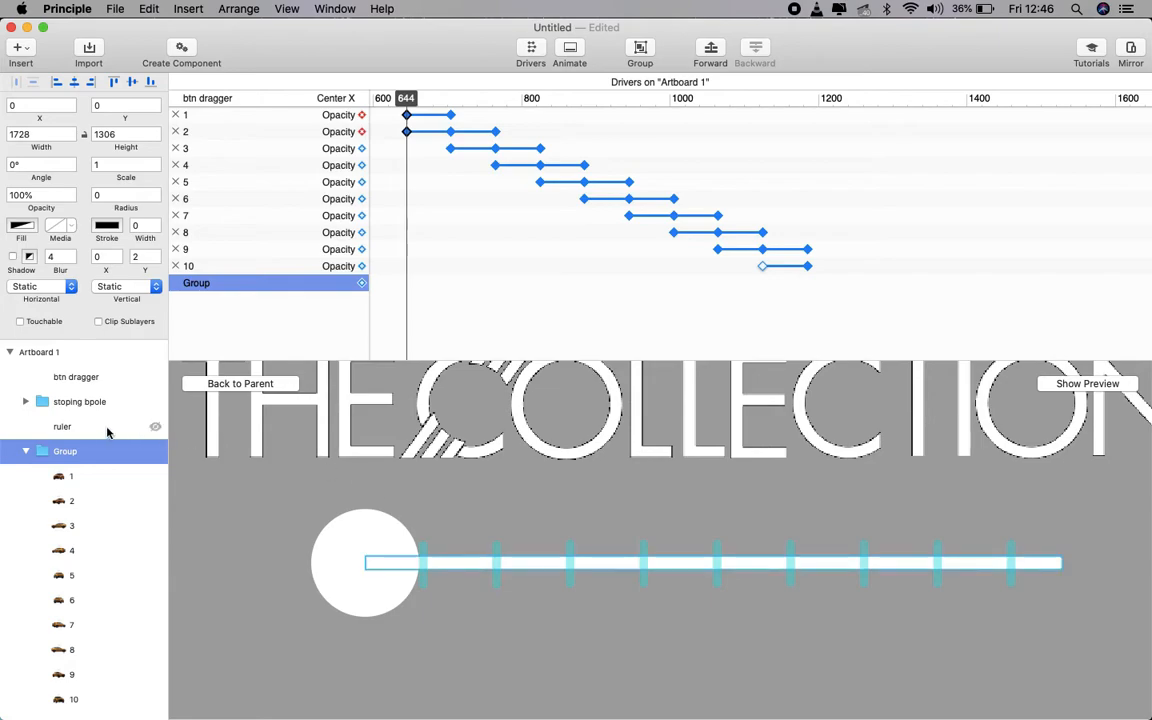
click(72, 430)
key(super+d)
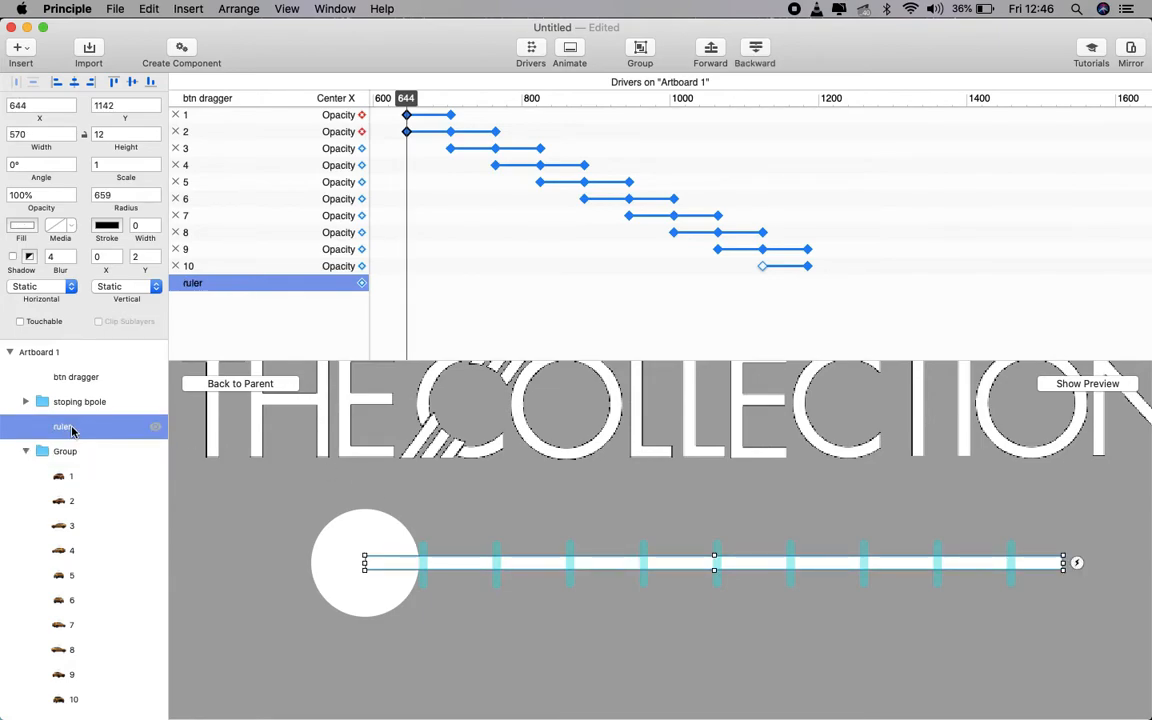
double_click(83, 427)
text(val)
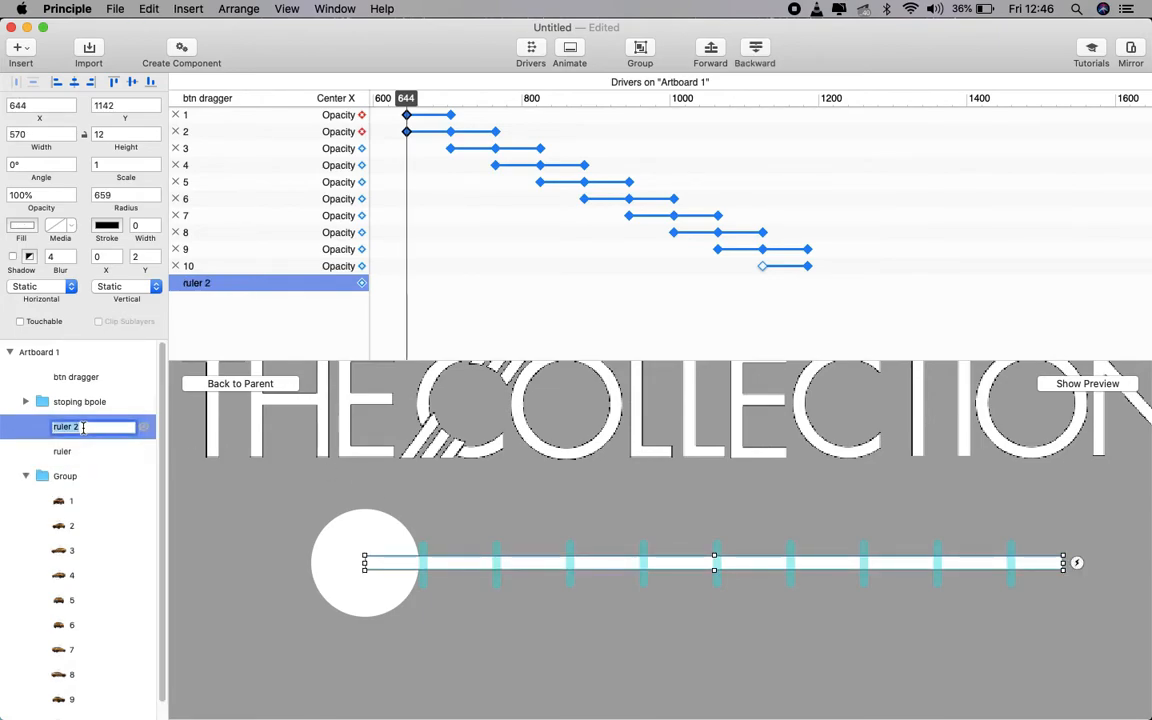
key(Return)
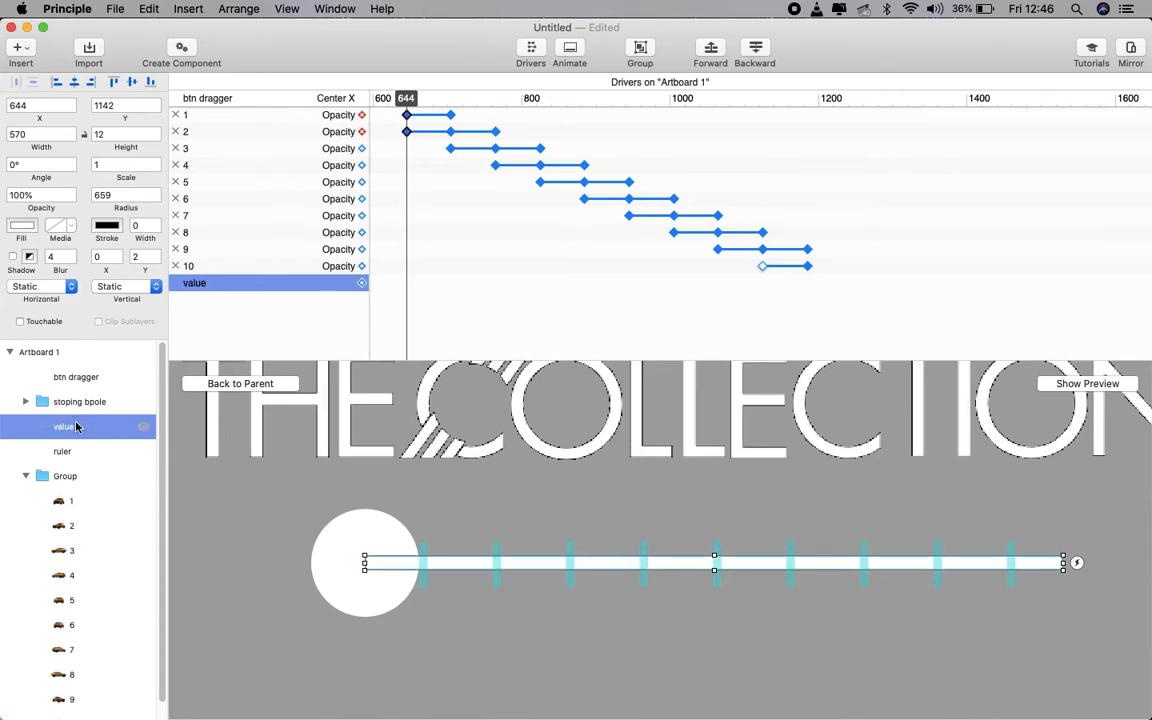
Step: Change the value layer's fill colour to the light blue 6BAEFF
click(22, 229)
drag(146, 268, 293, 203)
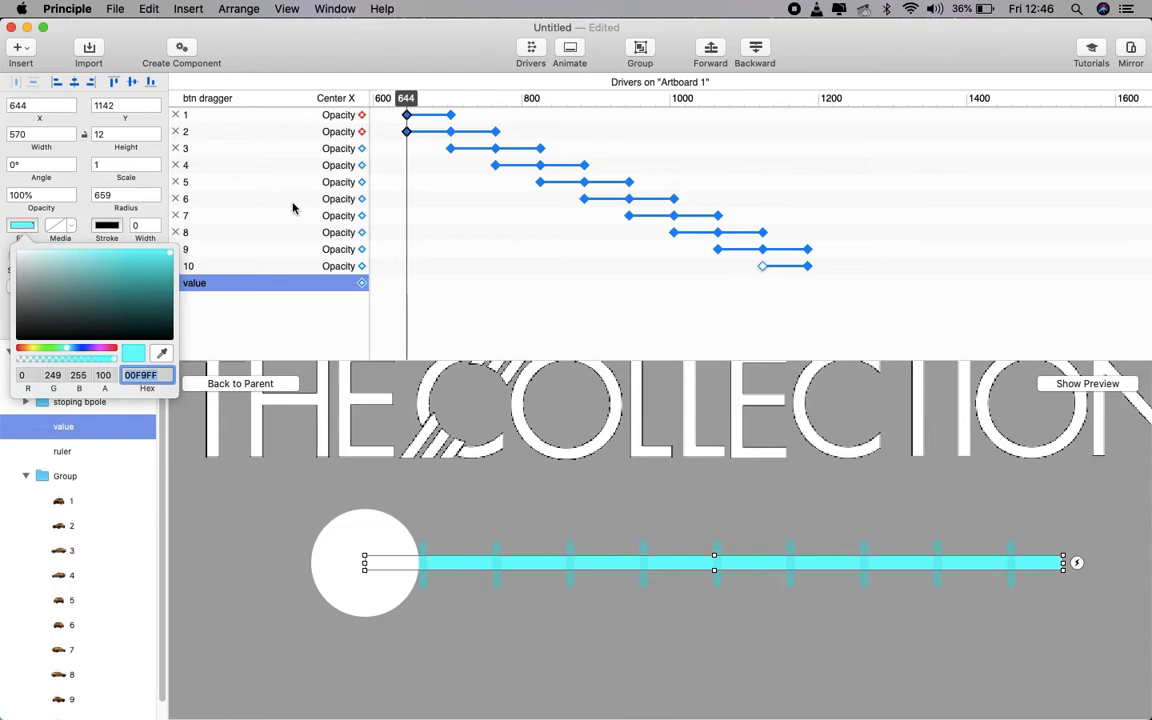
drag(78, 352, 75, 352)
drag(141, 285, 107, 224)
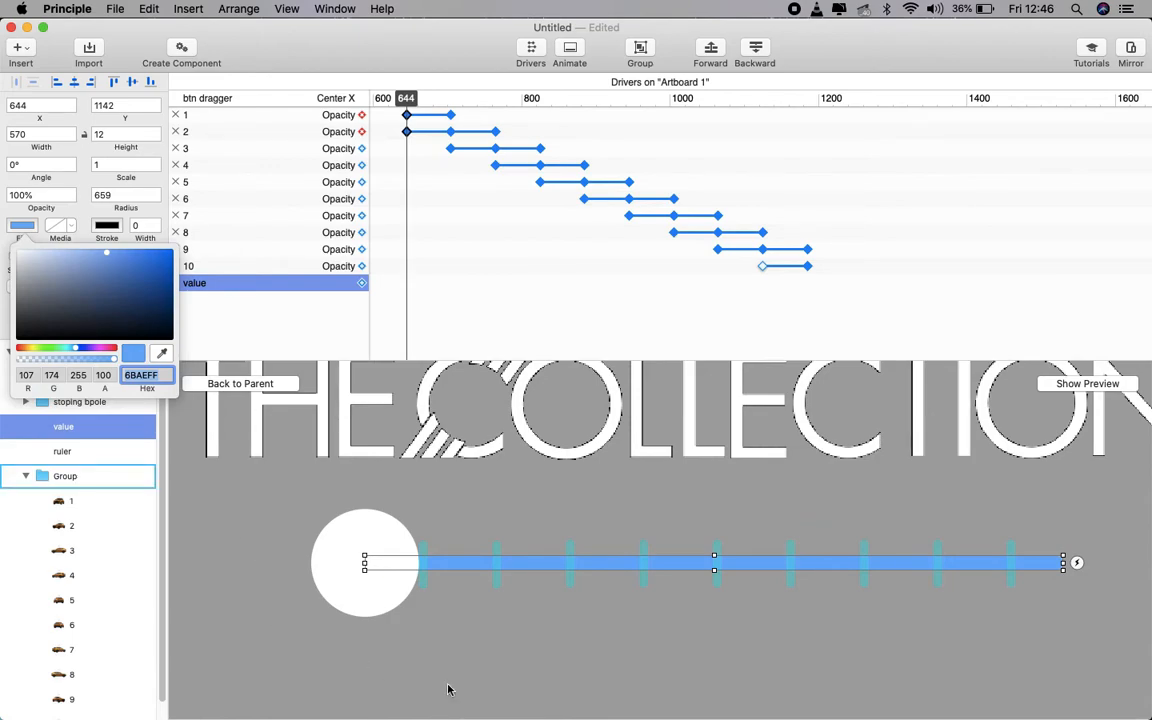
click(438, 578)
Step: Nest the value layer inside the ruler layer and enable Clip Sublayers on the ruler
click(83, 427)
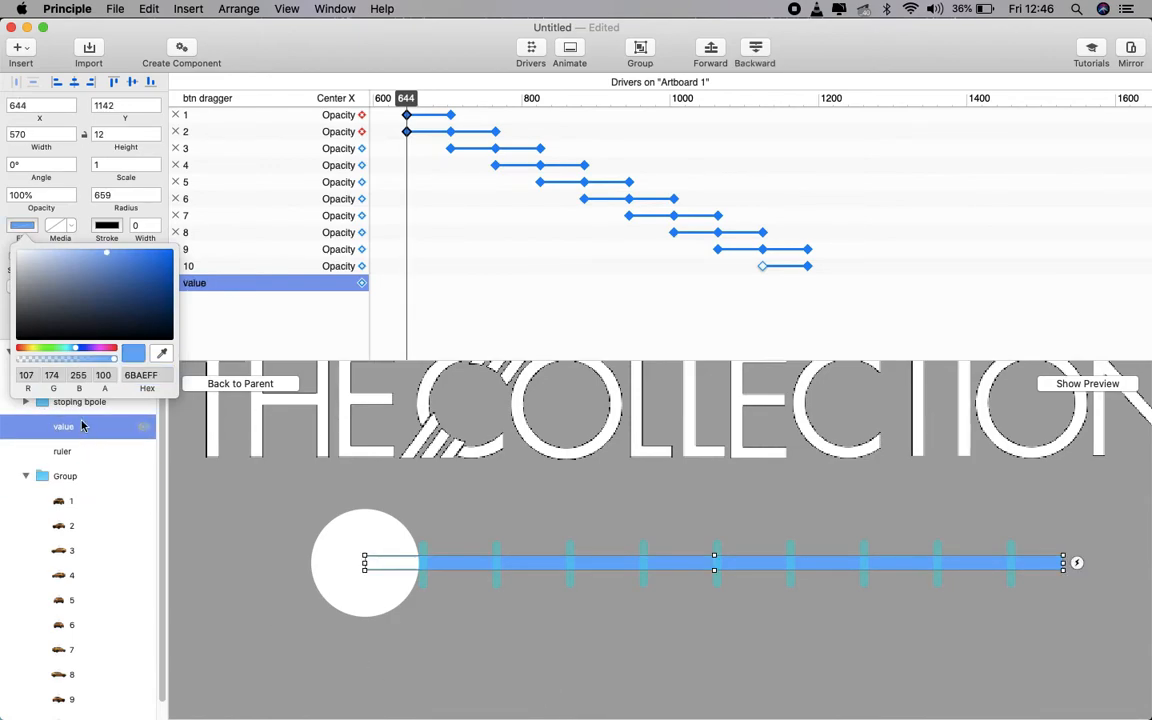
click(92, 432)
drag(80, 436, 97, 466)
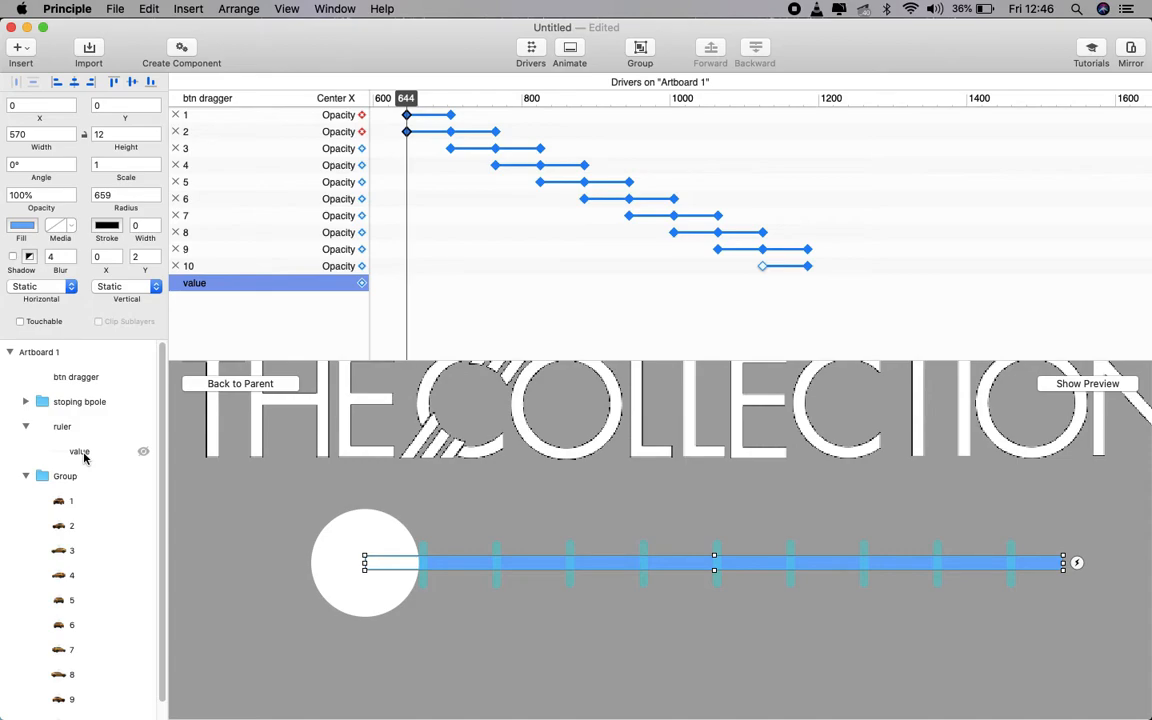
click(80, 427)
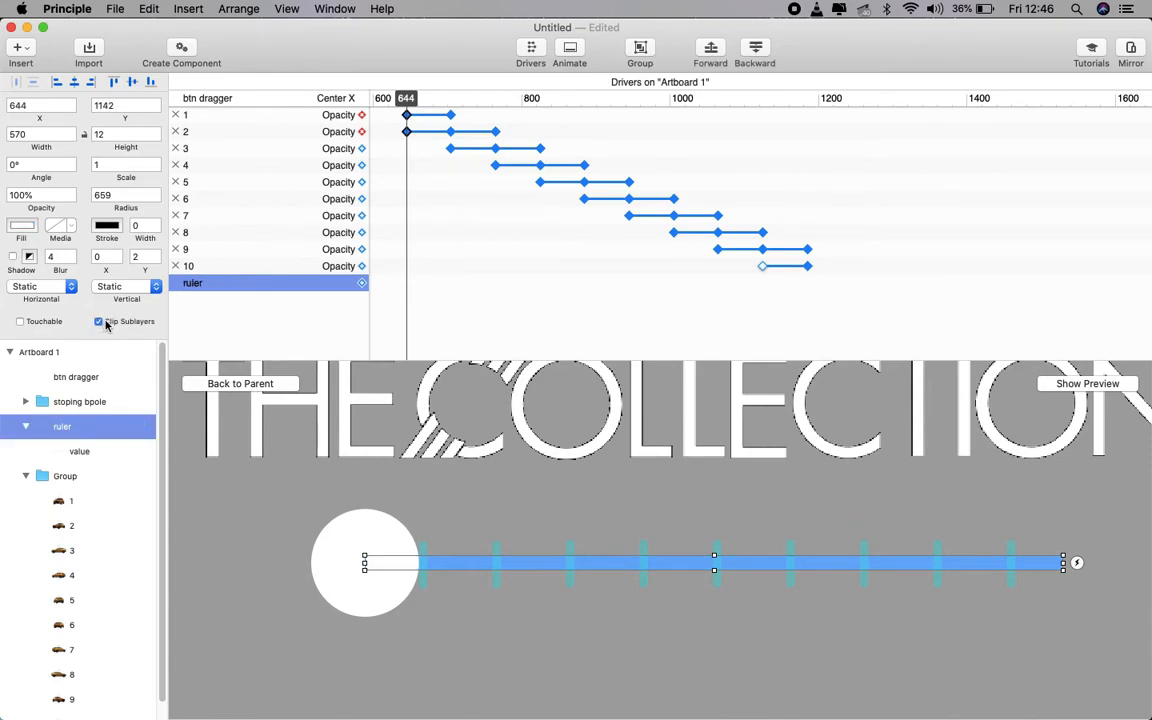
Step: Add Center X and Width drivers for the value layer at position 644
click(86, 454)
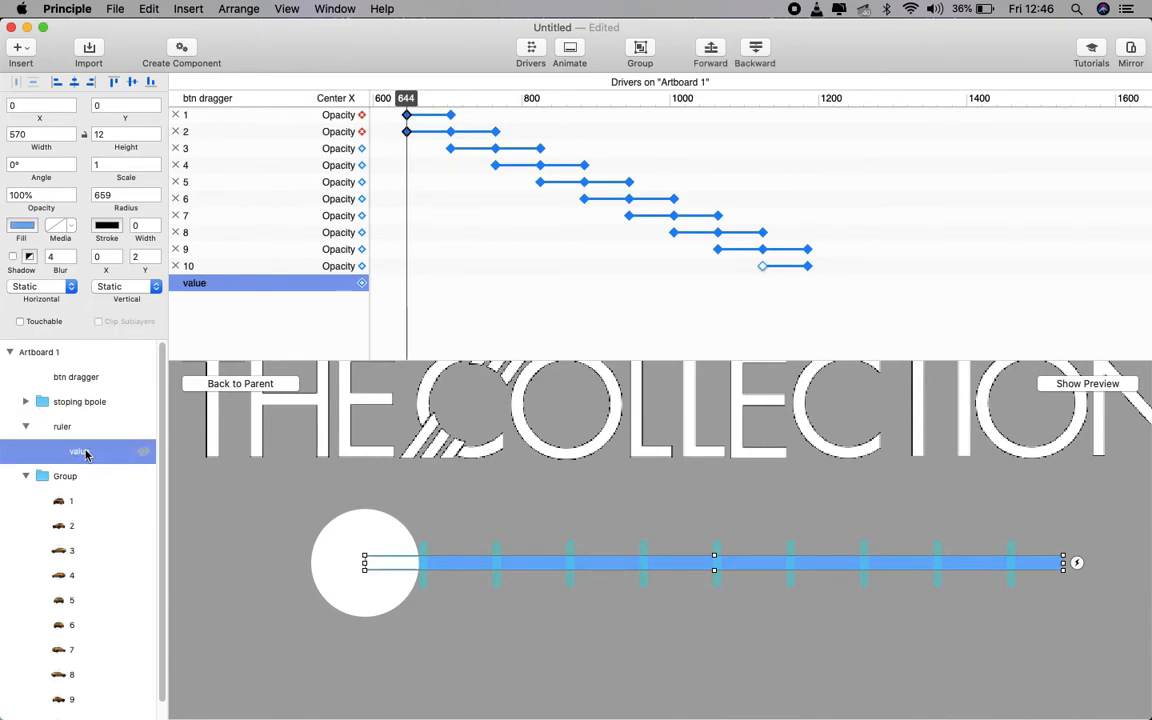
click(362, 283)
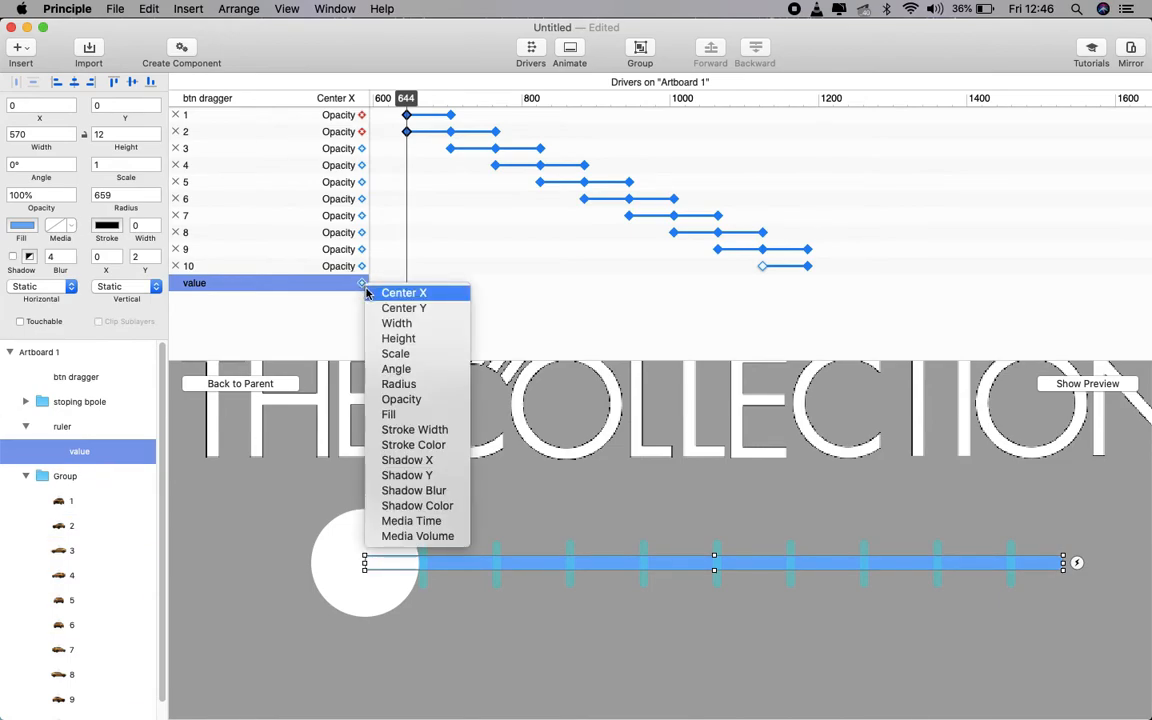
click(403, 292)
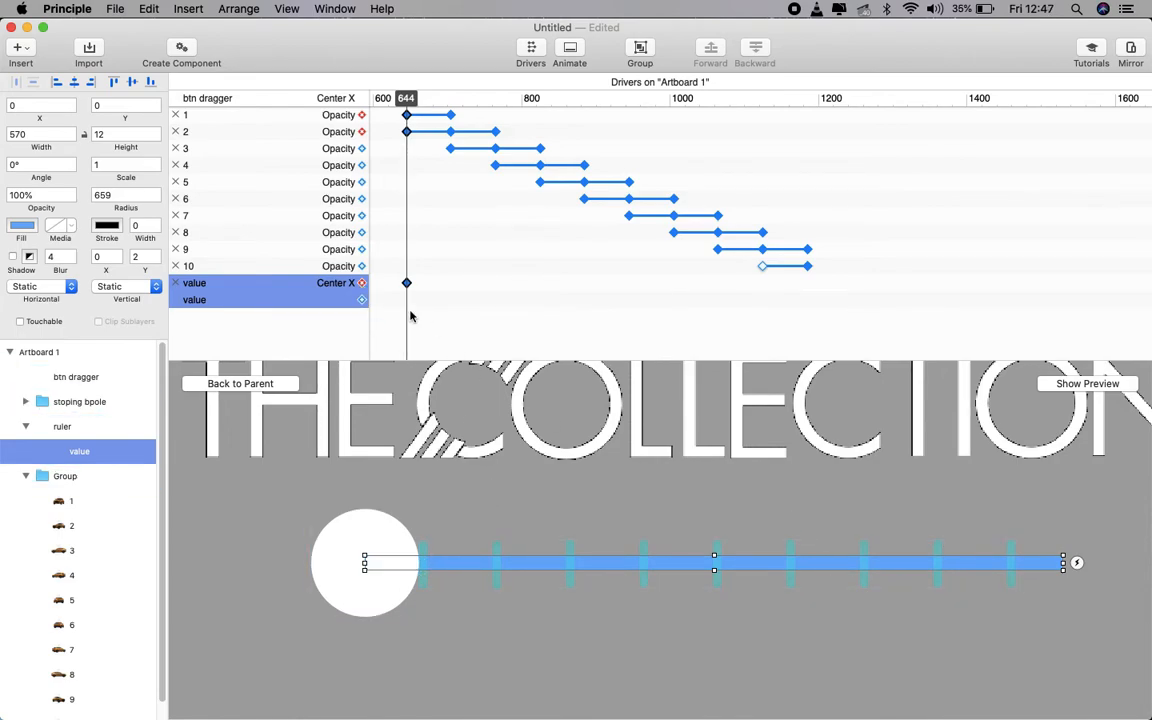
click(361, 300)
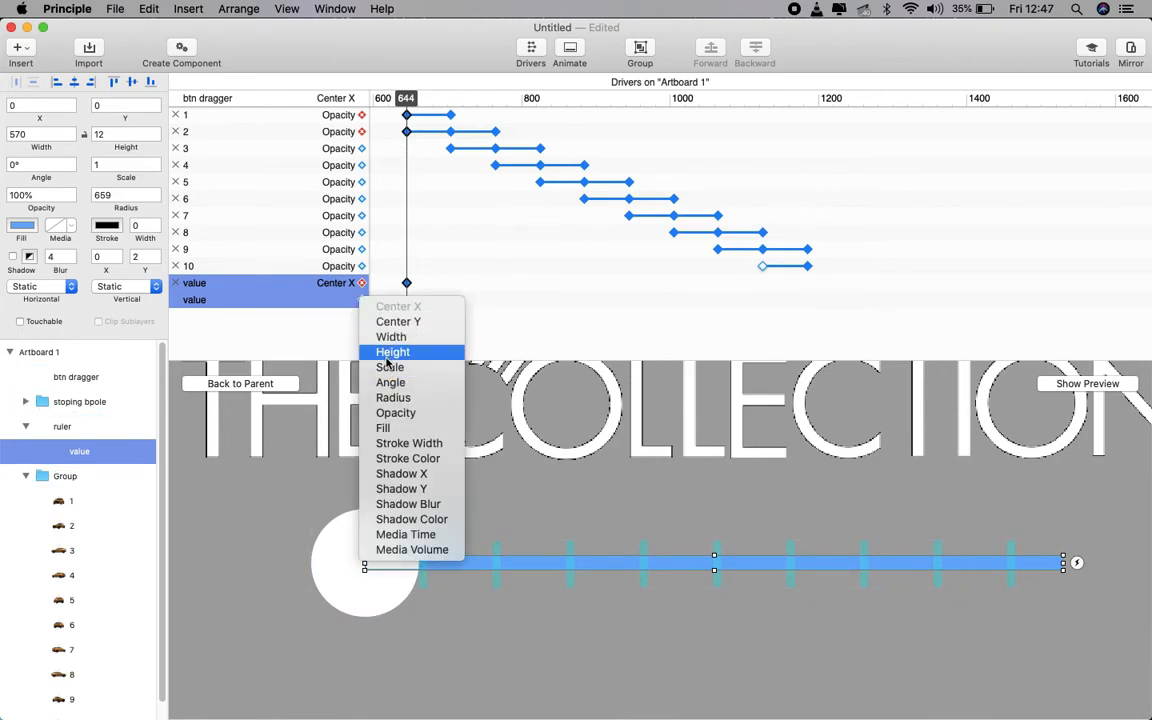
click(391, 336)
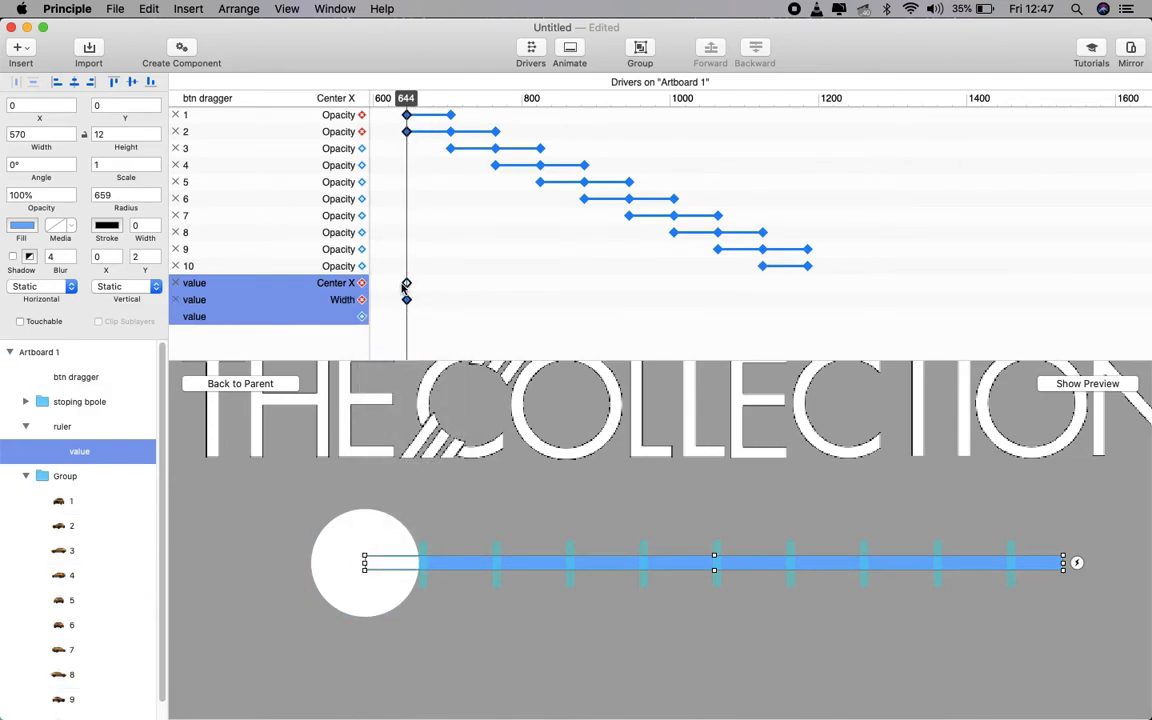
Step: Set the value layer's width to 0 and reset its Center X and Width keyframes at position 644
click(36, 133)
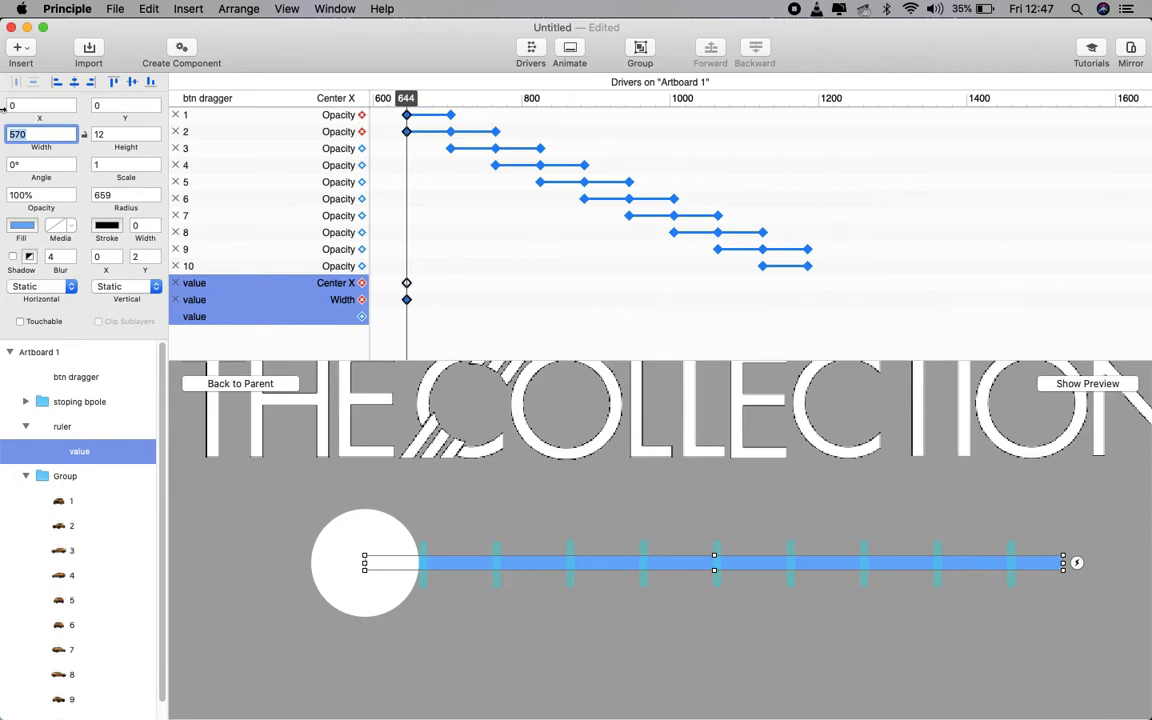
text(0)
key(Return)
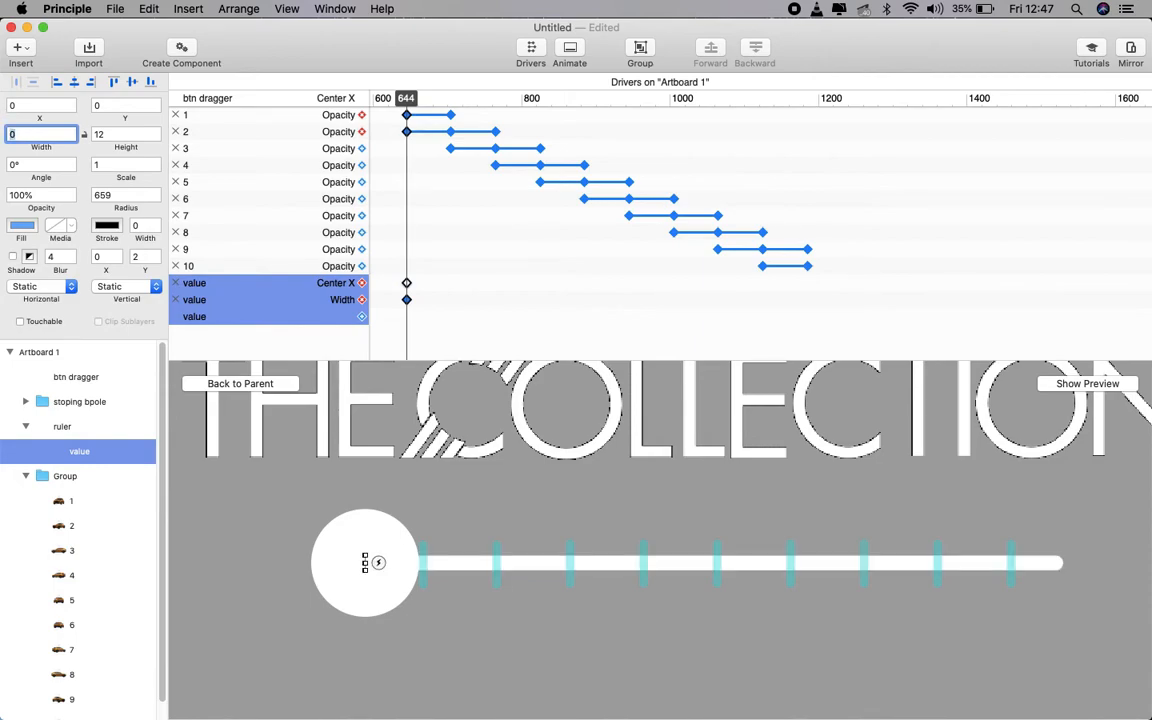
click(361, 302)
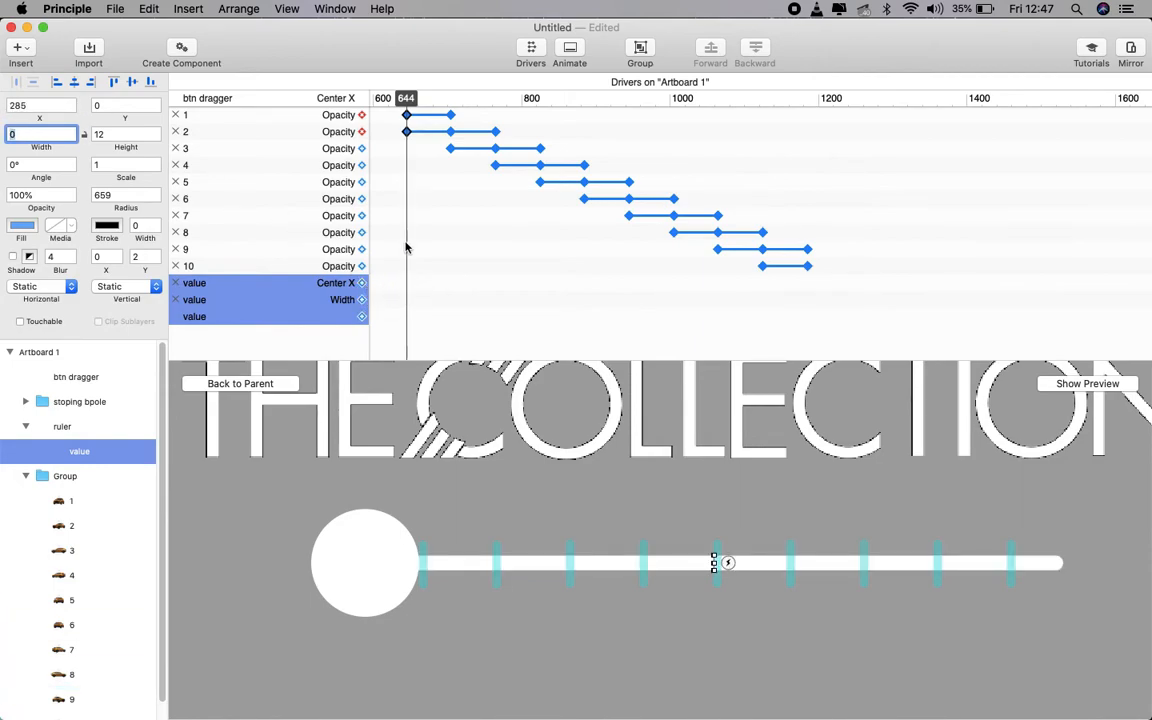
mouse_move(407, 99)
mouse_down()
mouse_move(421, 100)
mouse_move(407, 101)
mouse_up()
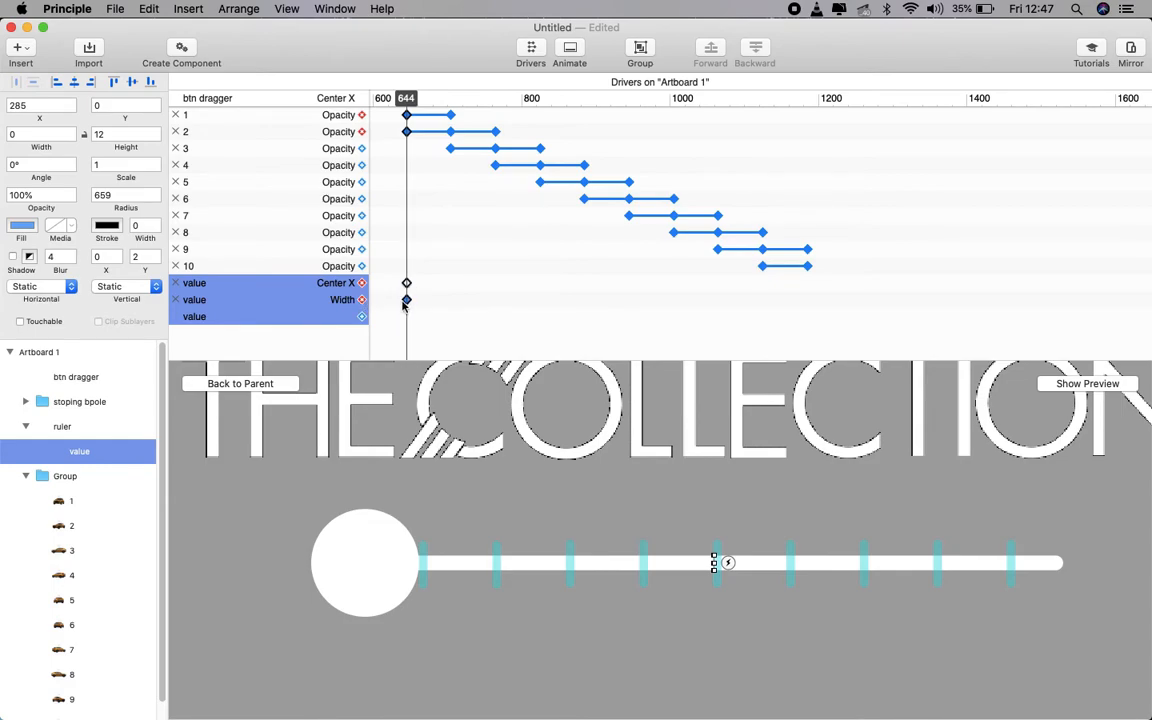
Step: Move the driver to position 1184 and add a Center X keyframe for the value layer there
drag(407, 99, 835, 101)
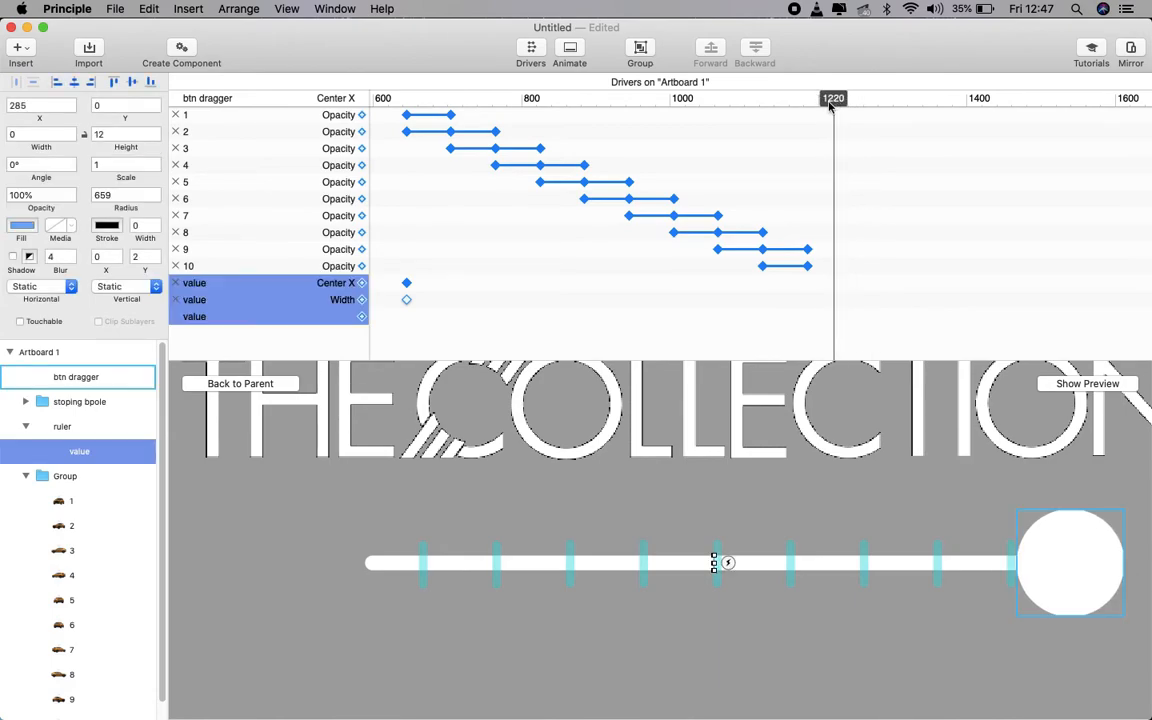
scroll(916, 255, down, 1)
scroll(923, 257, up, 1)
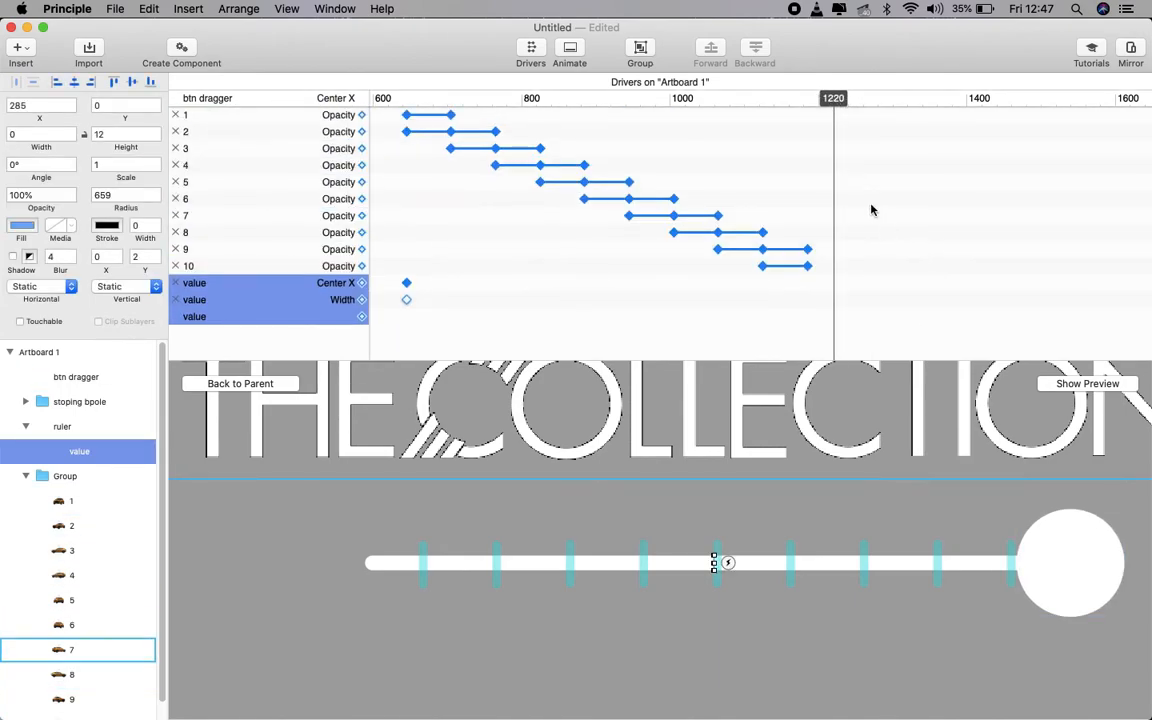
drag(833, 98, 808, 110)
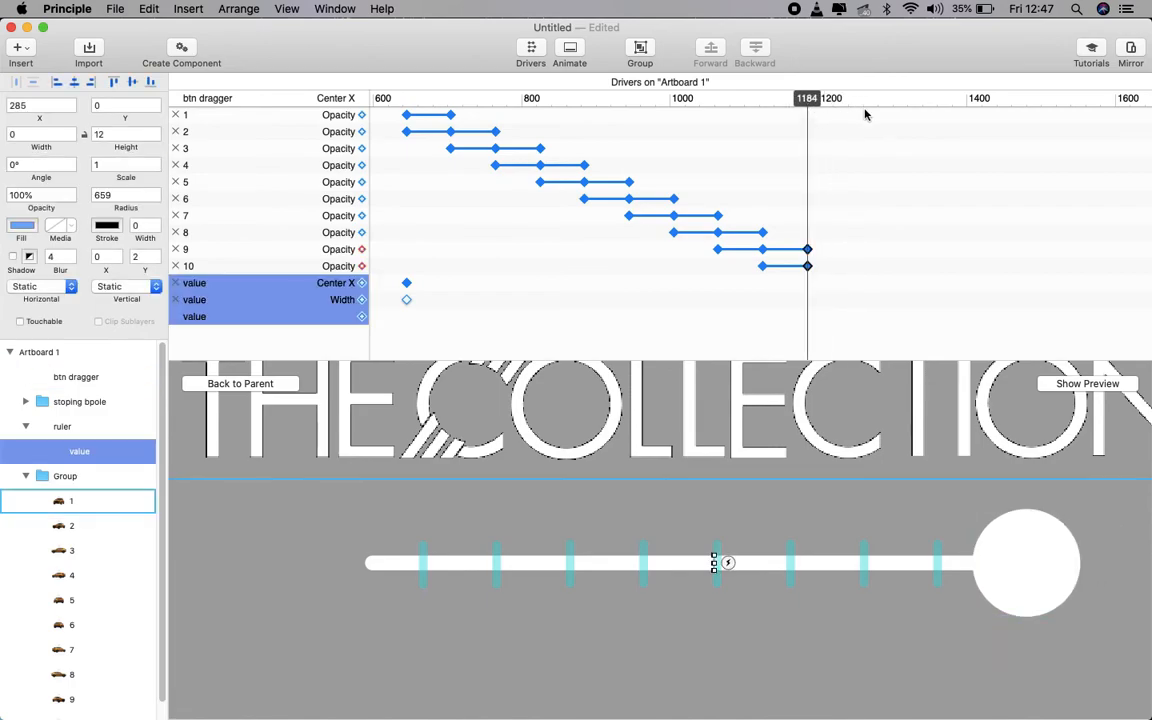
click(362, 283)
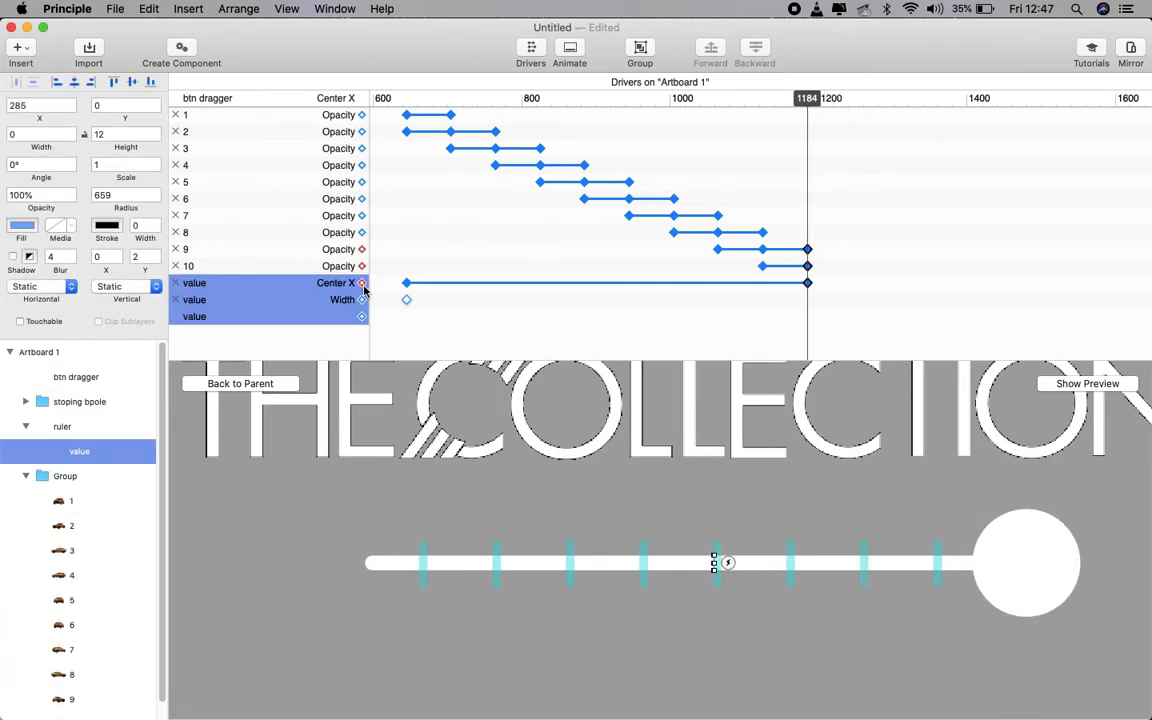
click(808, 285)
Step: Set the value layer's width to 570 at driver position 1184
click(838, 566)
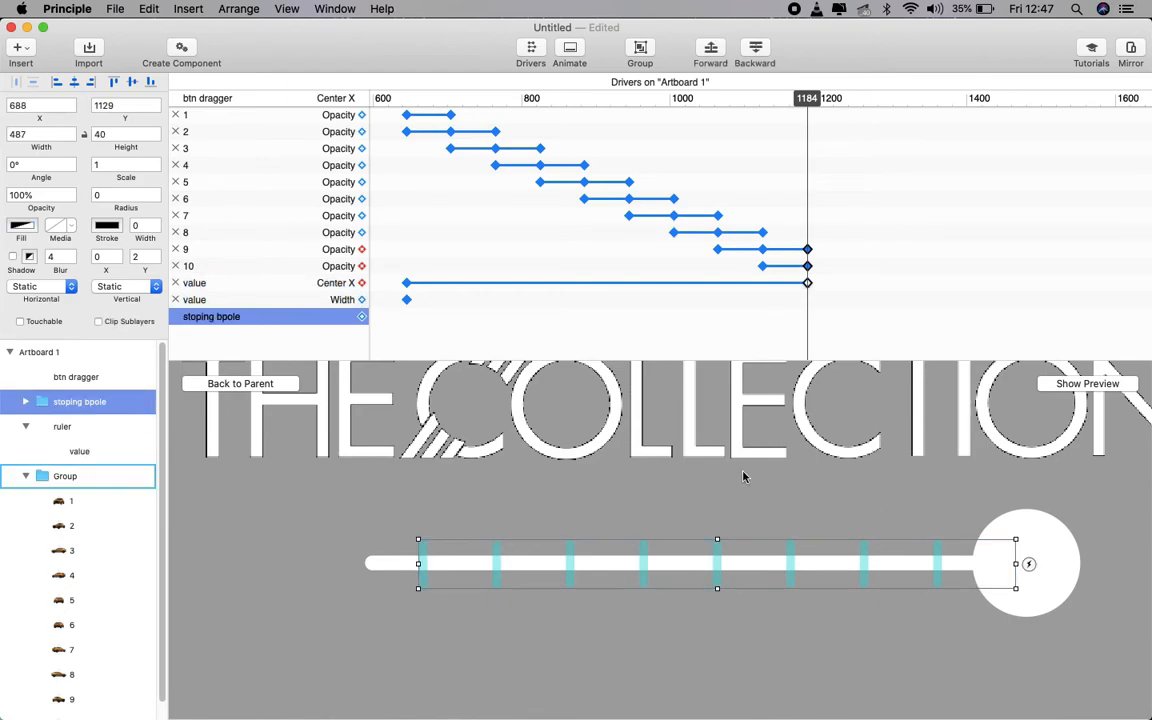
click(77, 430)
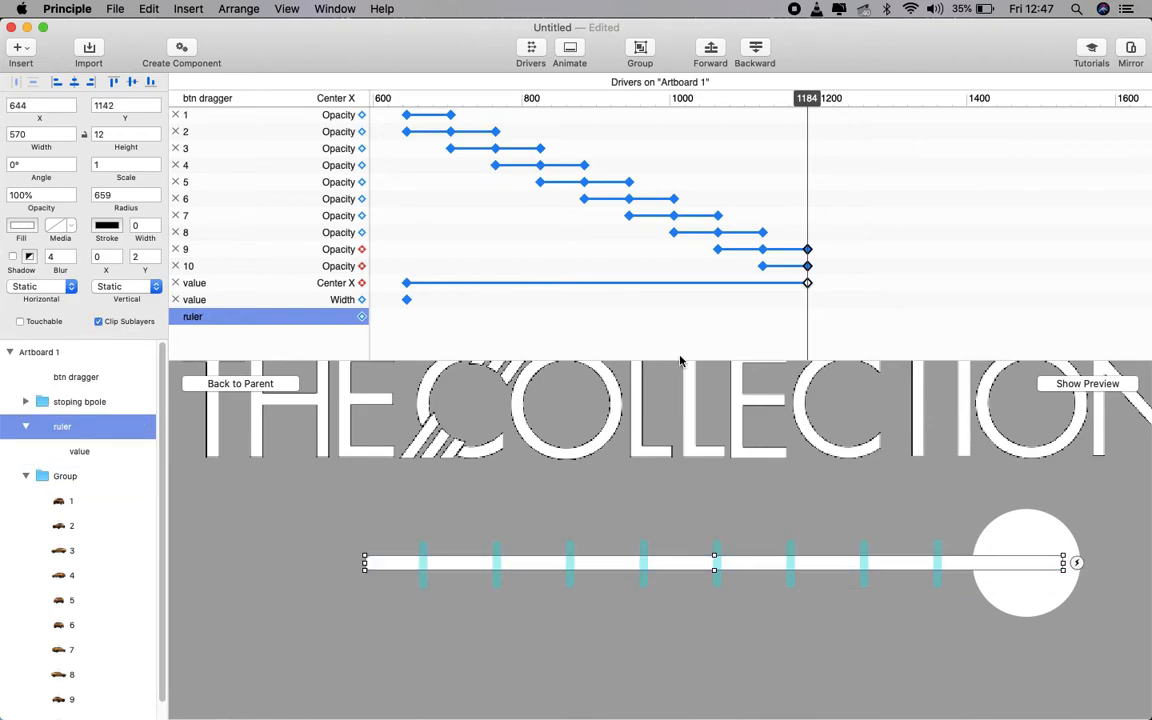
click(79, 451)
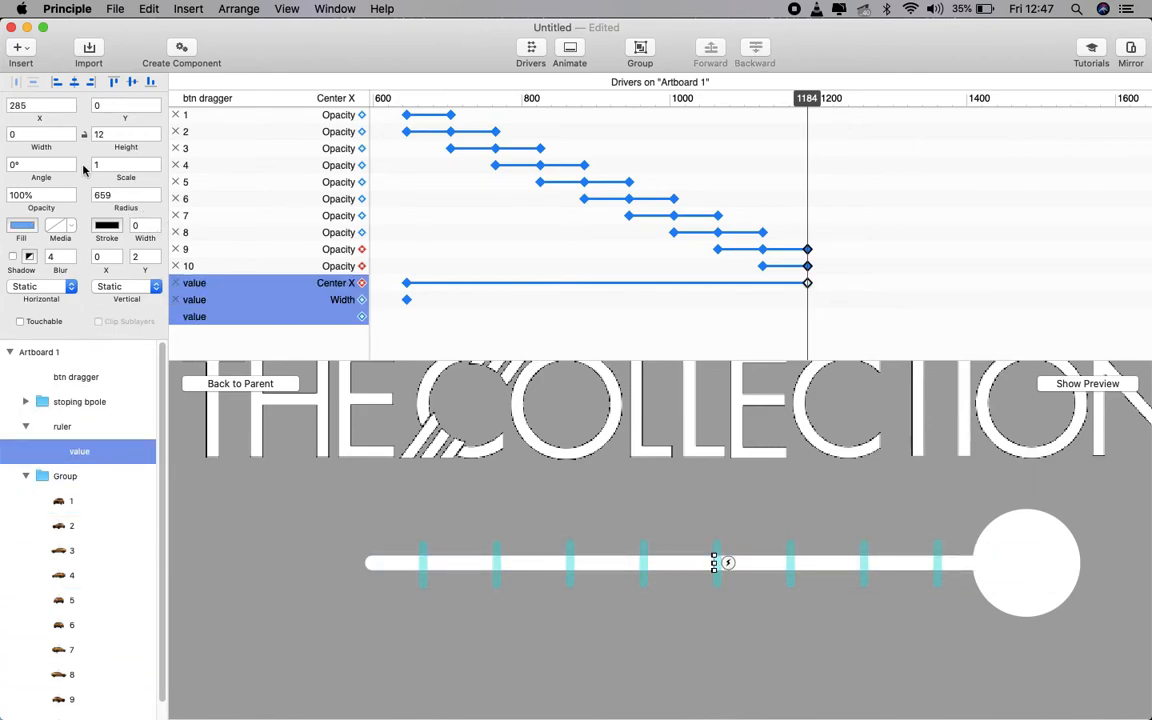
click(29, 136)
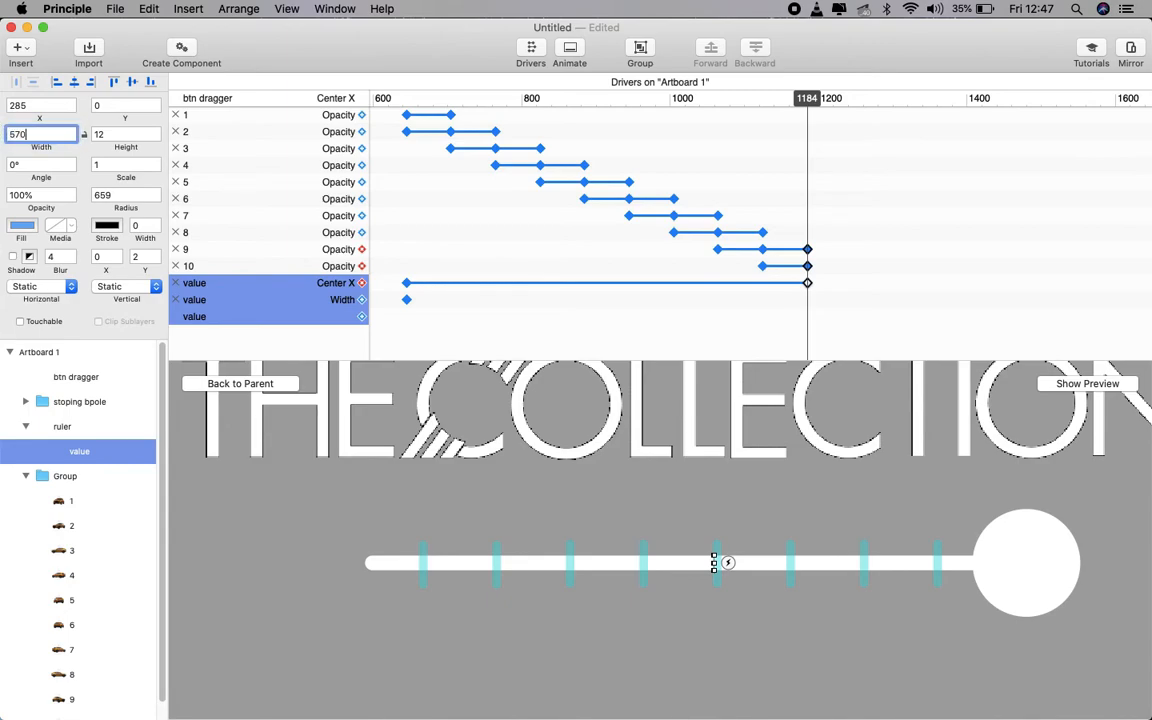
key(Return)
click(941, 216)
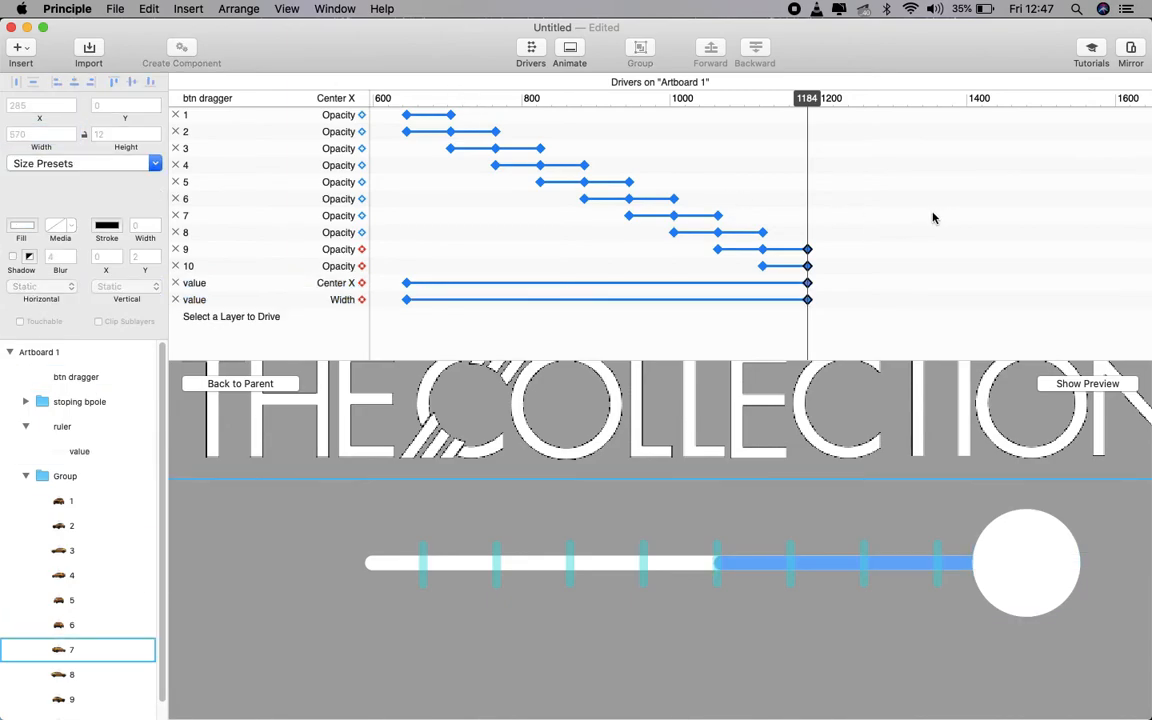
Step: Return the driver to 644, preview the prototype full screen and slide the knob to check how the value bar fills
drag(807, 98, 405, 93)
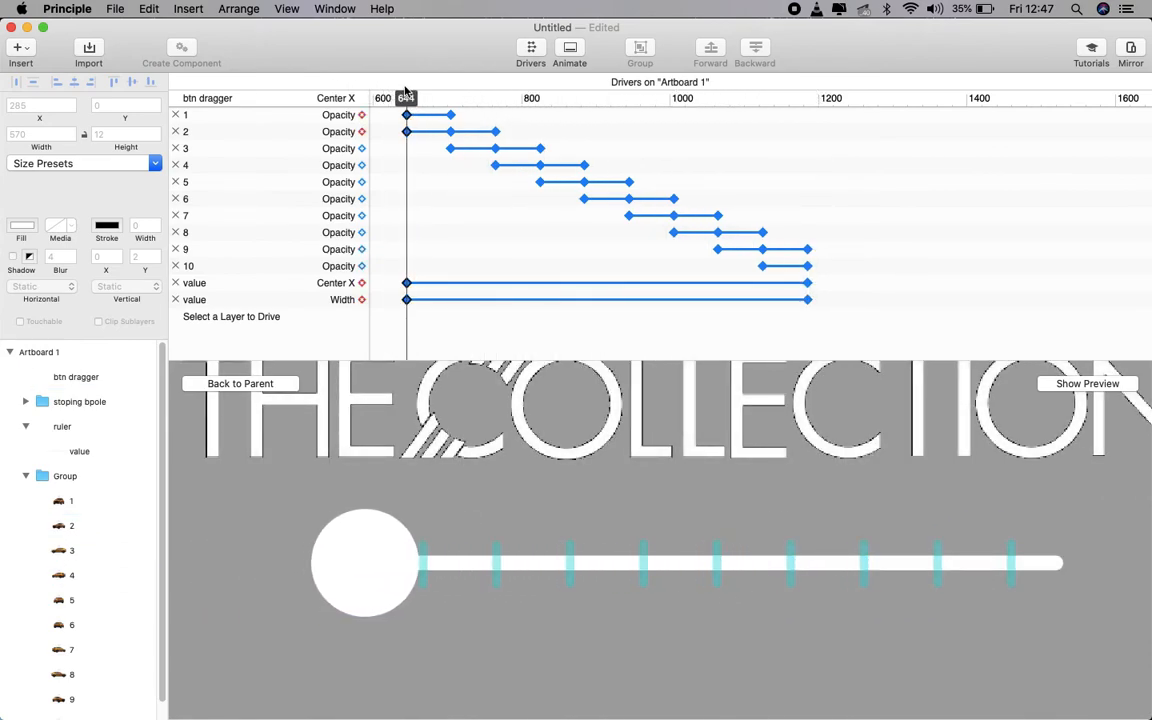
click(405, 286)
mouse_move(406, 98)
mouse_down()
mouse_move(717, 98)
mouse_move(363, 110)
mouse_move(407, 106)
mouse_up()
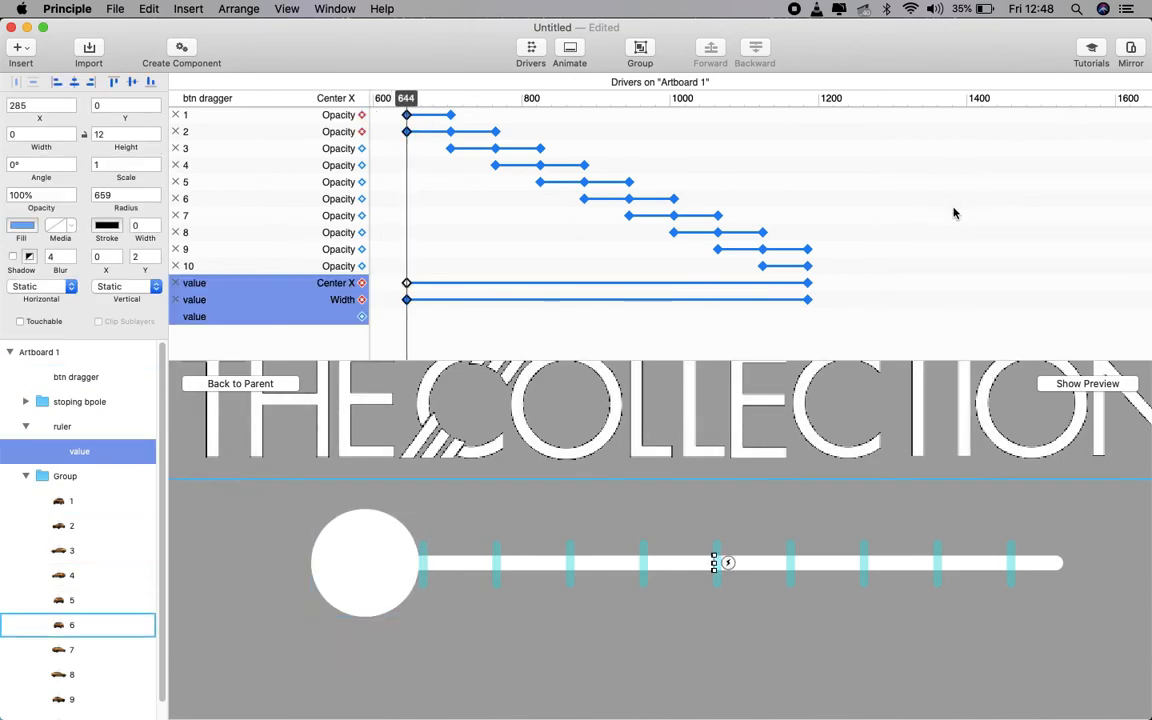
click(1078, 389)
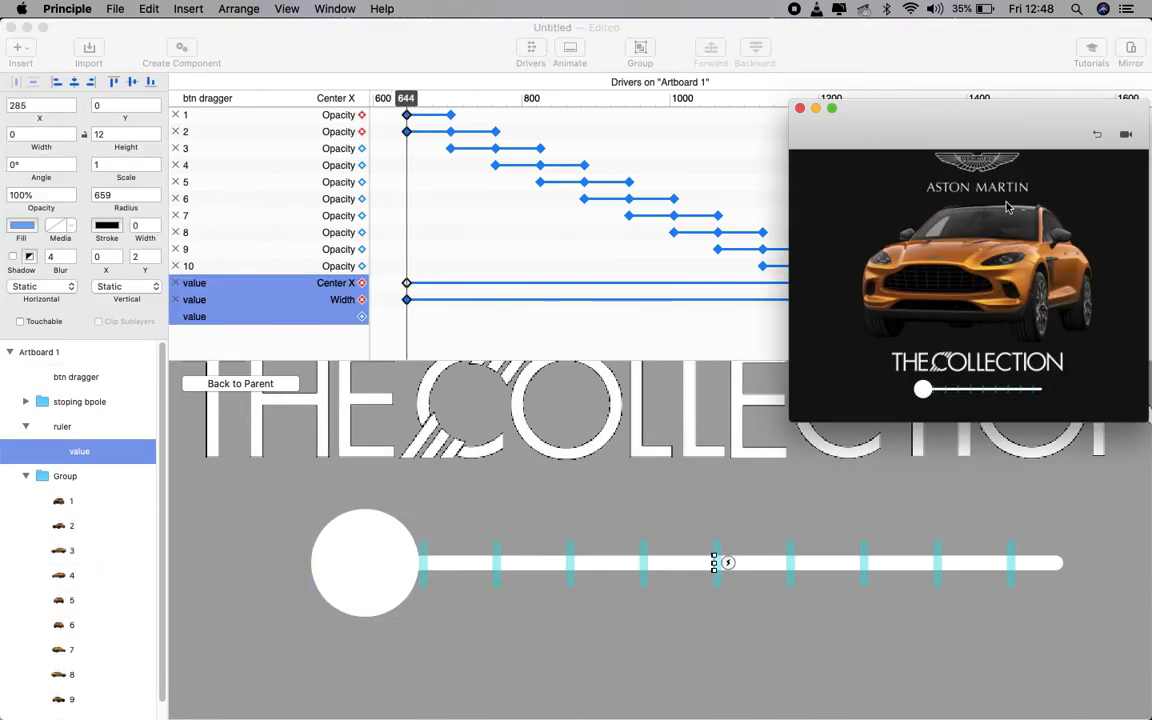
click(832, 108)
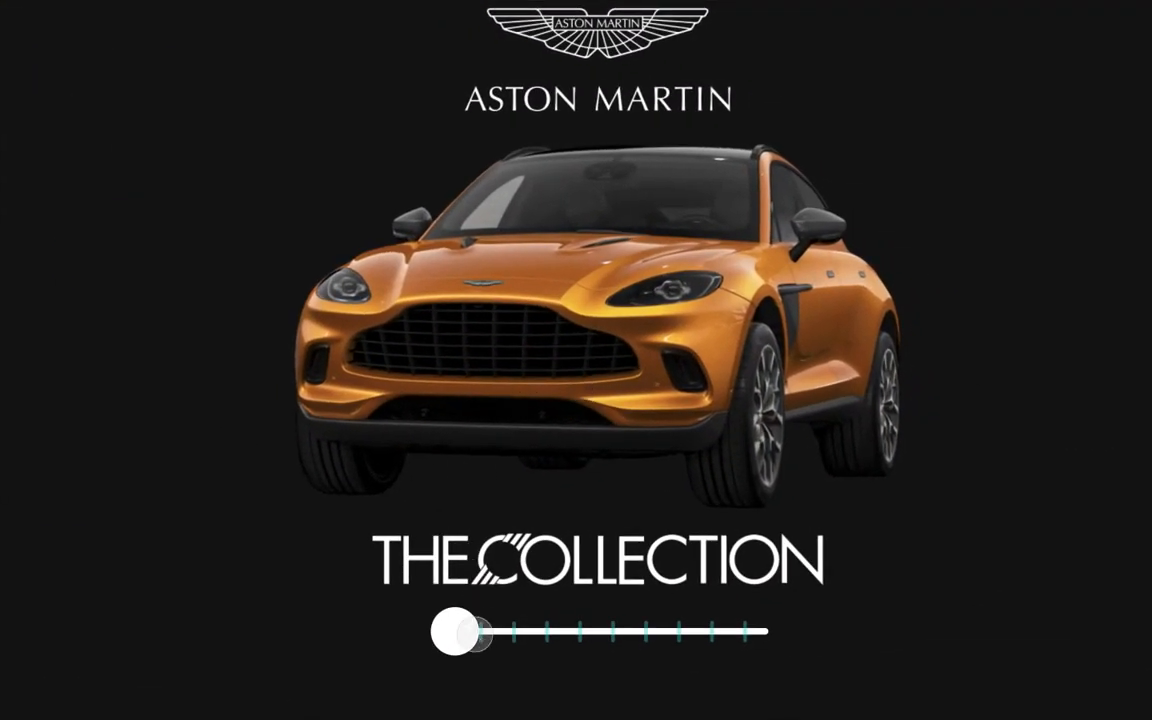
drag(499, 651, 538, 703)
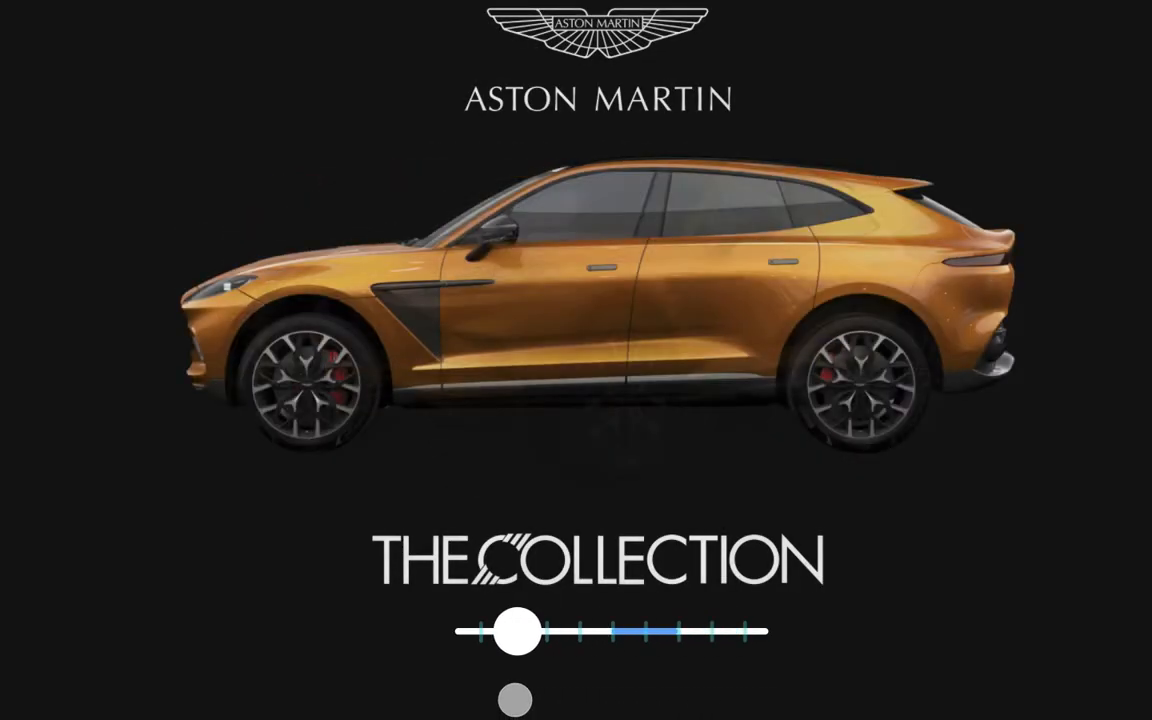
drag(515, 700, 455, 694)
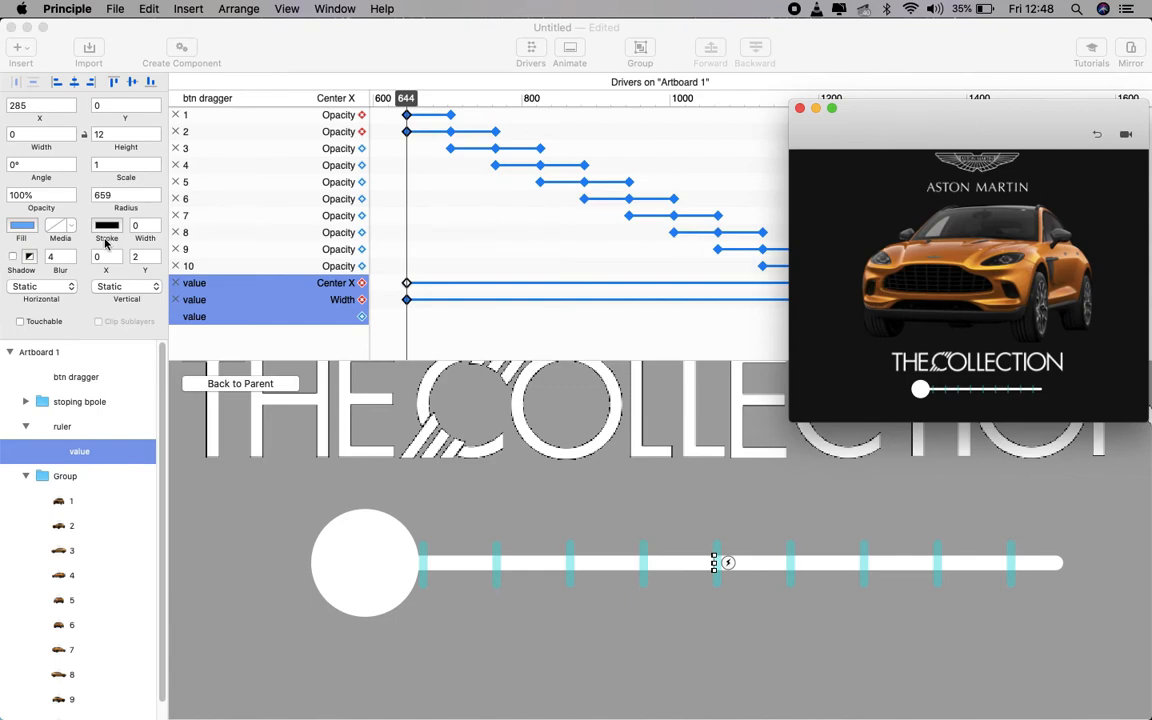
Step: Leave the Group 2 component for its parent artboard and hide the drivers timeline
click(245, 383)
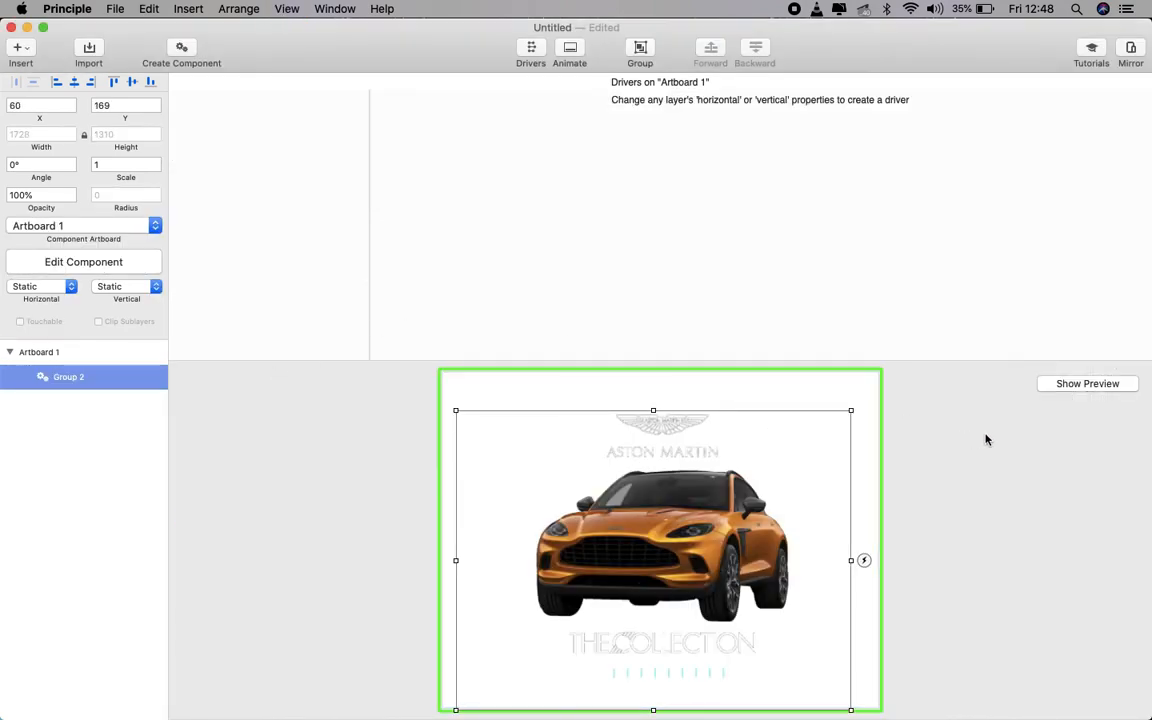
click(952, 488)
drag(953, 488, 944, 463)
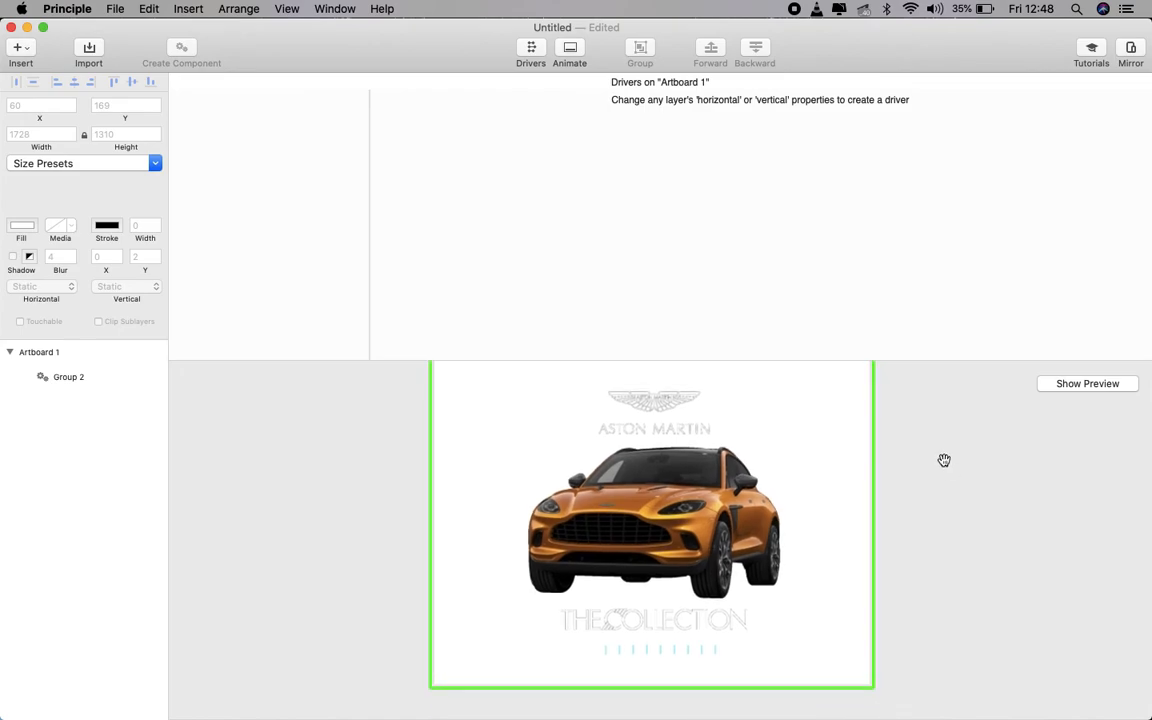
click(528, 55)
key(super+equal)
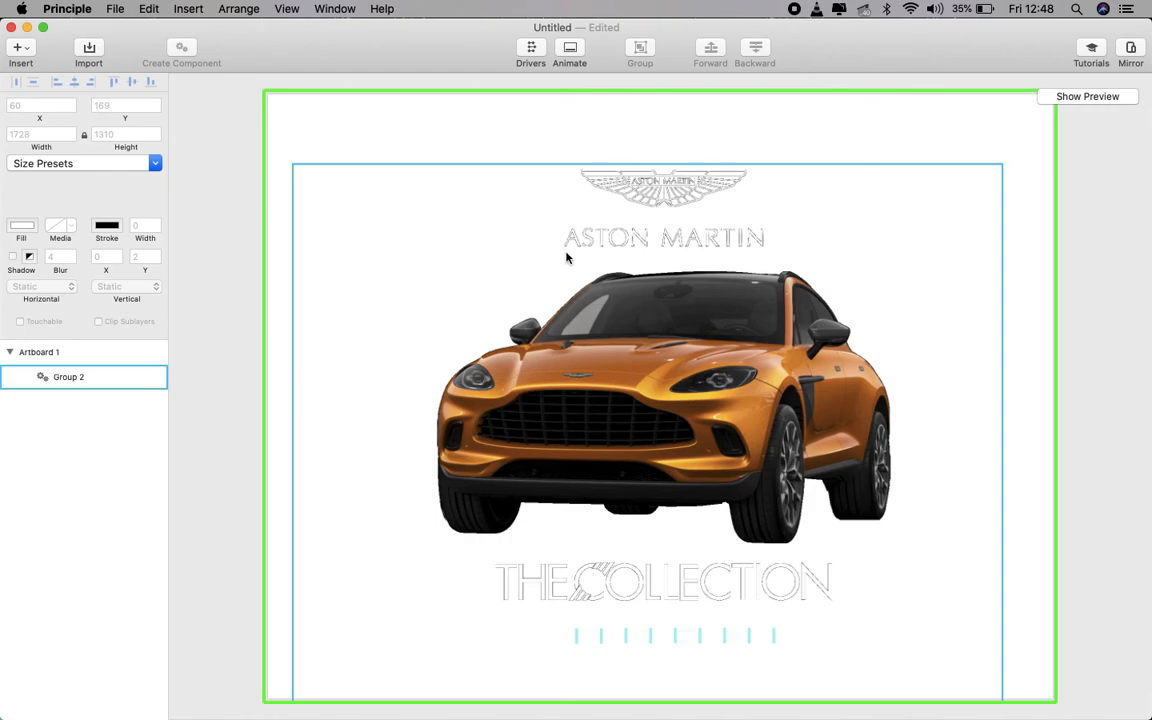
Step: Check the parent artboard's dimensions and the available size presets
click(95, 352)
click(75, 165)
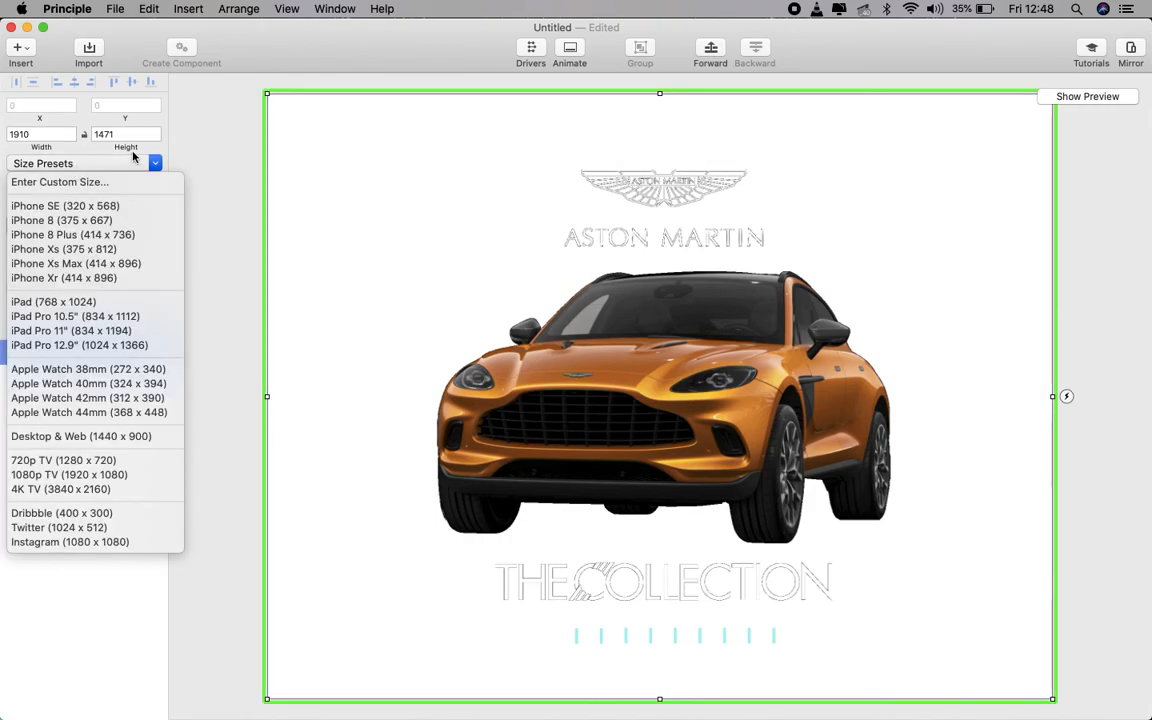
click(217, 130)
Step: Switch to the desktop and open the "banner 360" file in Sketch
key(ctrl+Right)
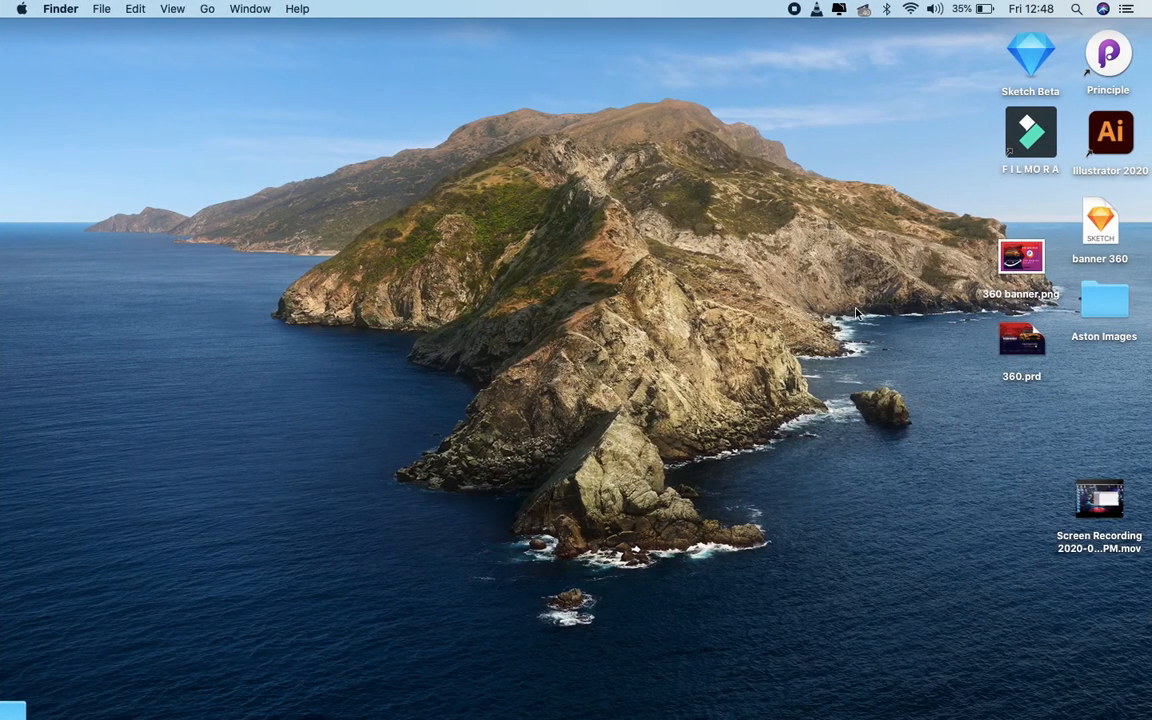
double_click(1102, 238)
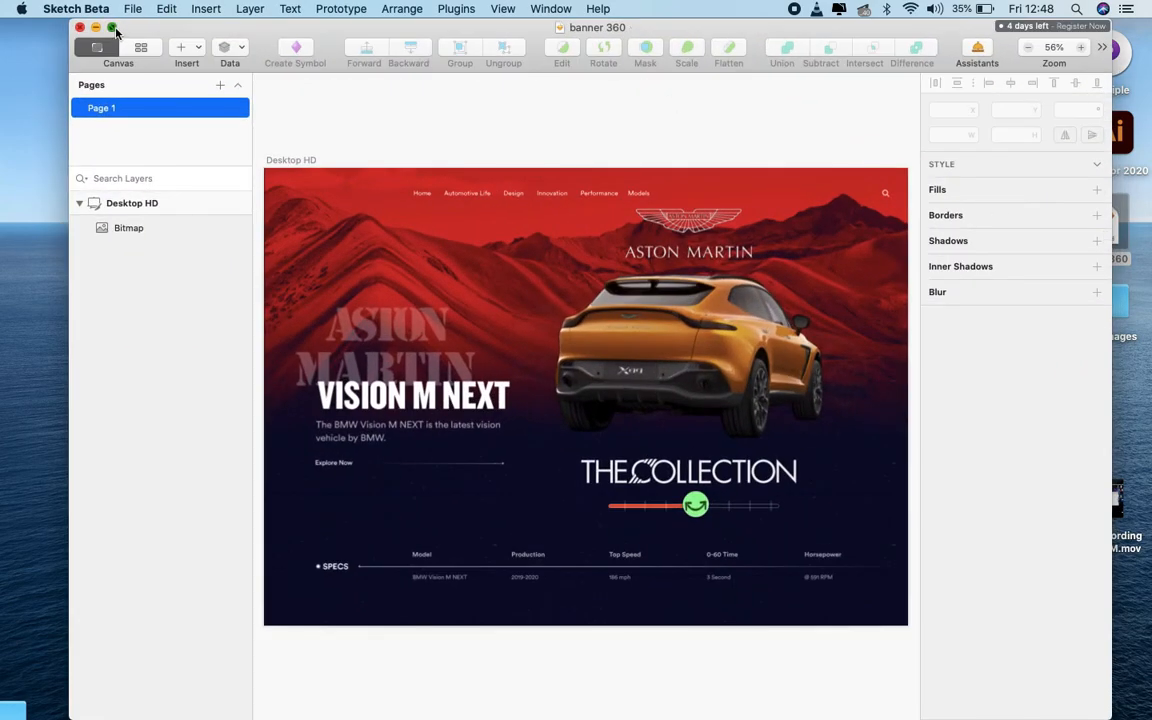
Step: Expand the banner 360 design in Sketch to full screen for a closer look
click(112, 28)
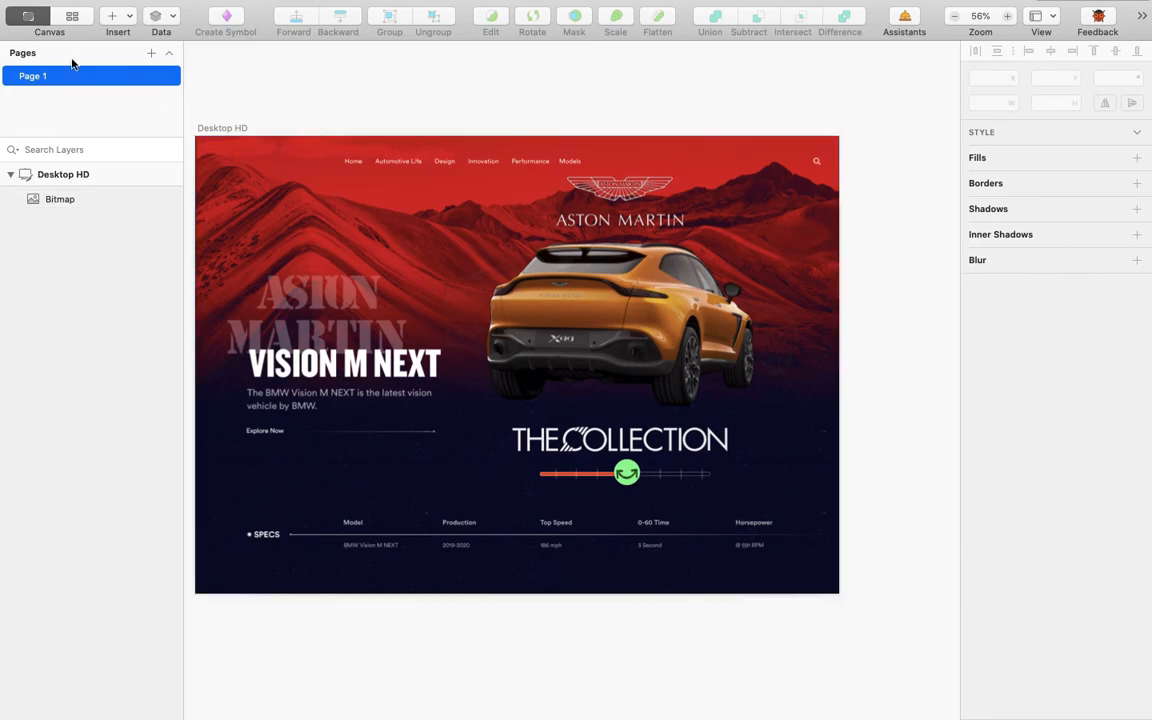
mouse_move(76, 8)
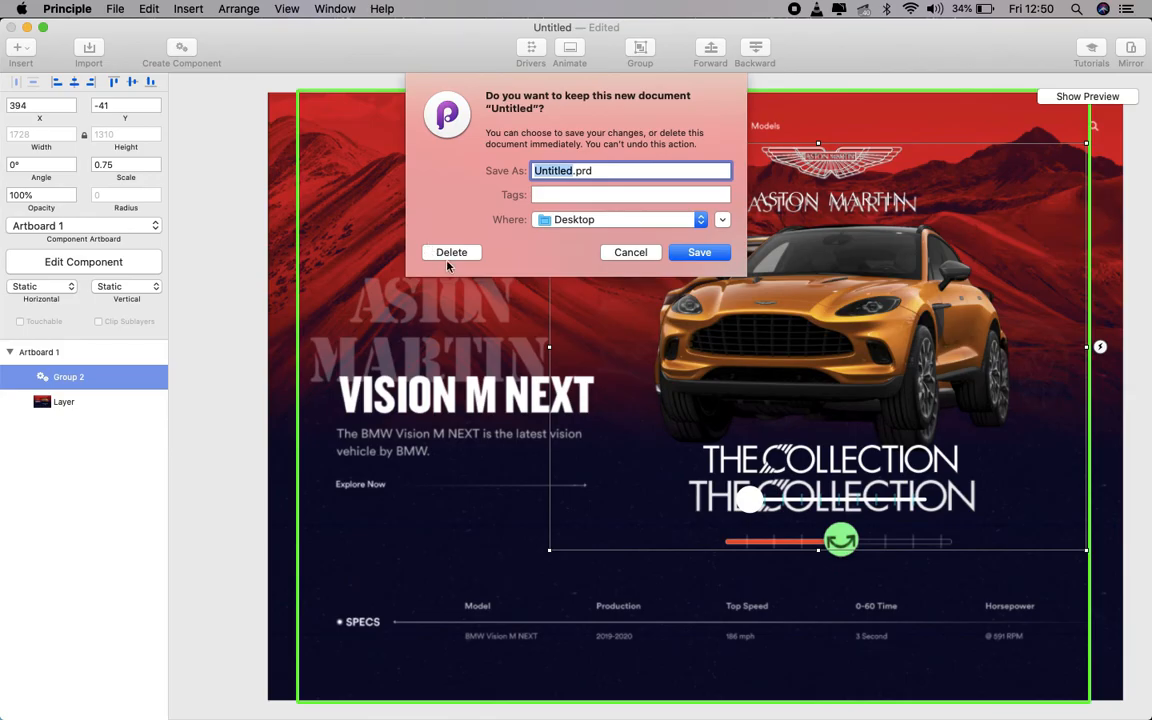
Step: Discard the untitled Principle document without saving it and open the 360.prd file from the desktop
click(451, 253)
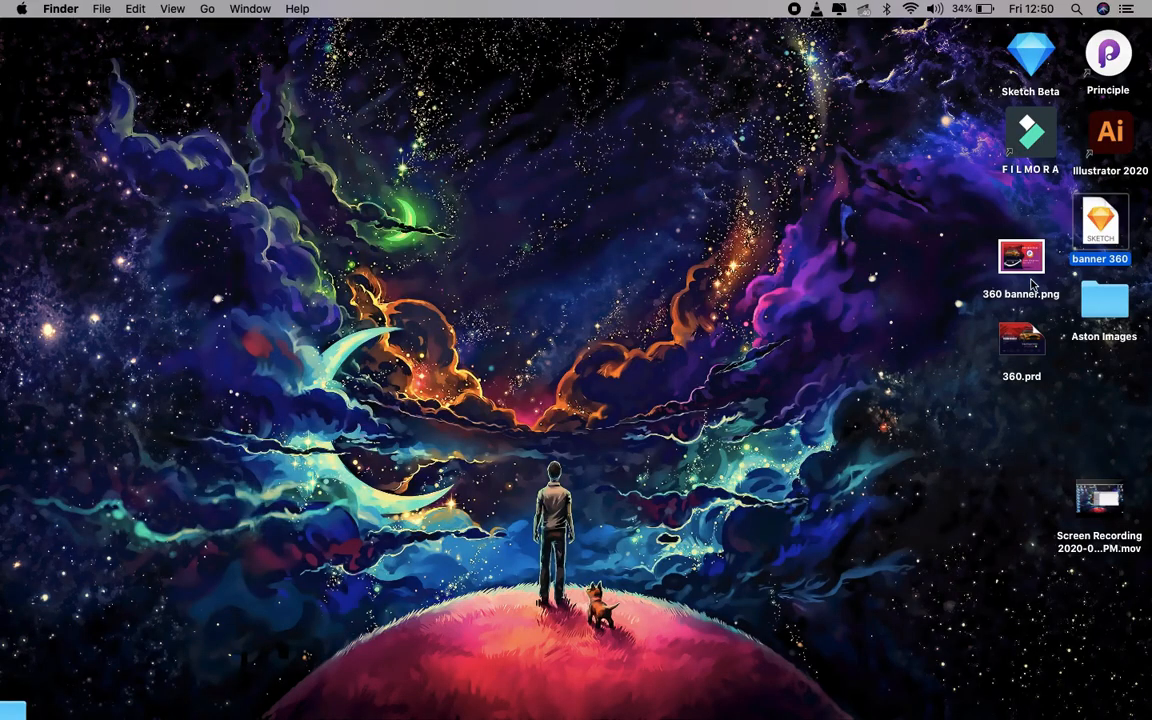
double_click(1021, 340)
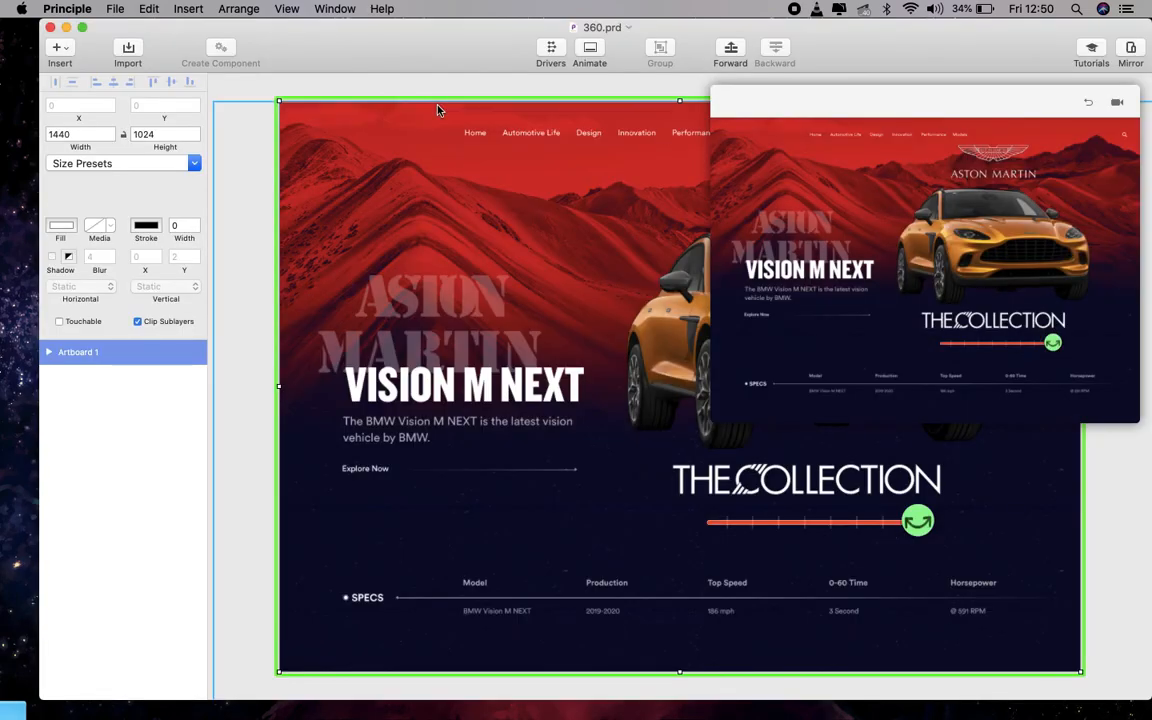
Step: Preview the 360.prd prototype full screen and slide the green knob along the ruler to check the car's rotation and red value bar
click(800, 108)
click(681, 76)
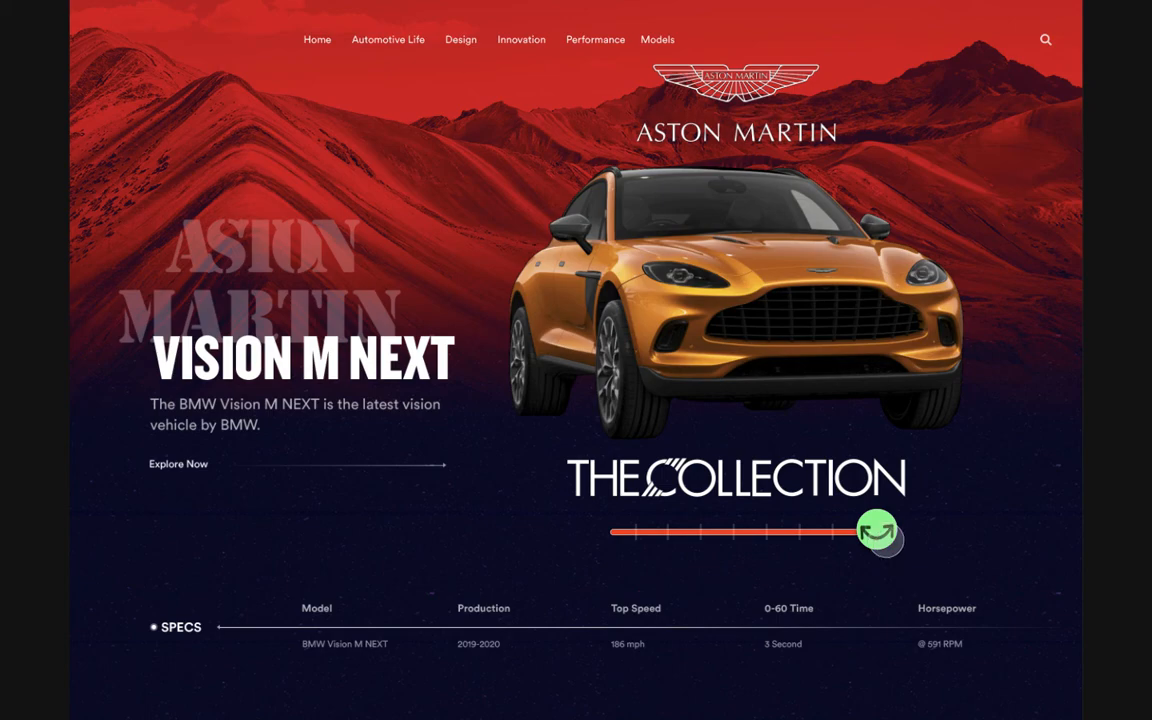
drag(884, 538, 619, 547)
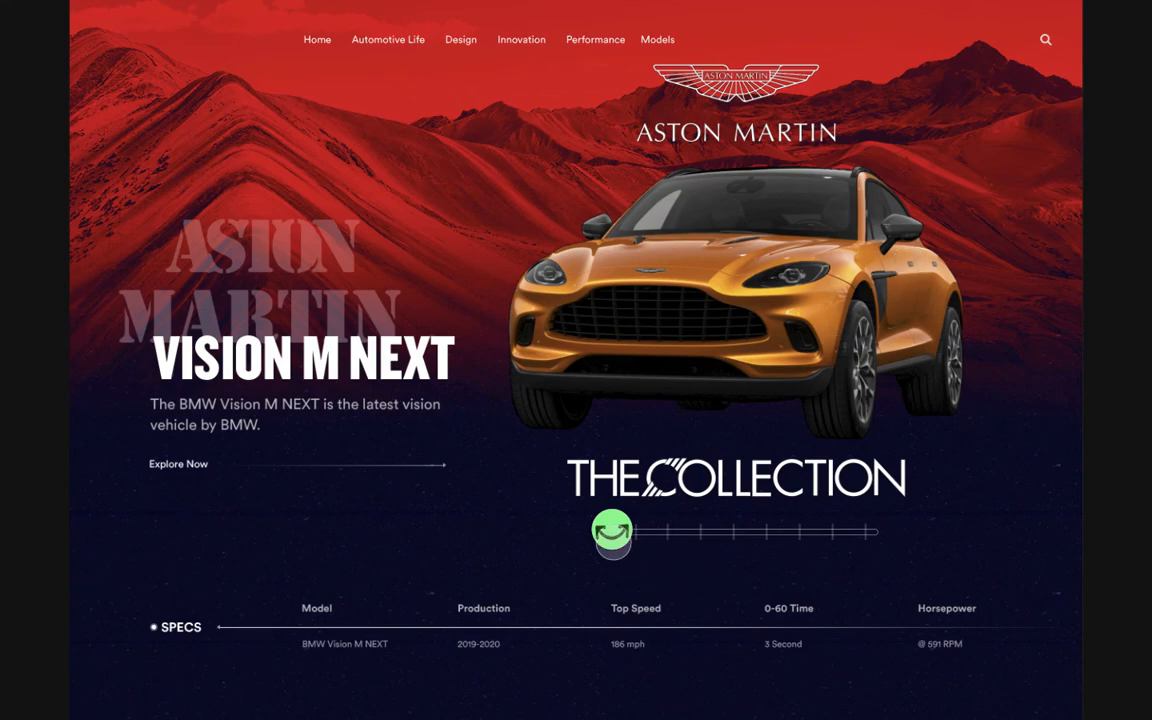
mouse_move(612, 540)
mouse_down()
mouse_move(890, 546)
mouse_move(602, 533)
mouse_move(888, 540)
mouse_move(613, 540)
mouse_up()
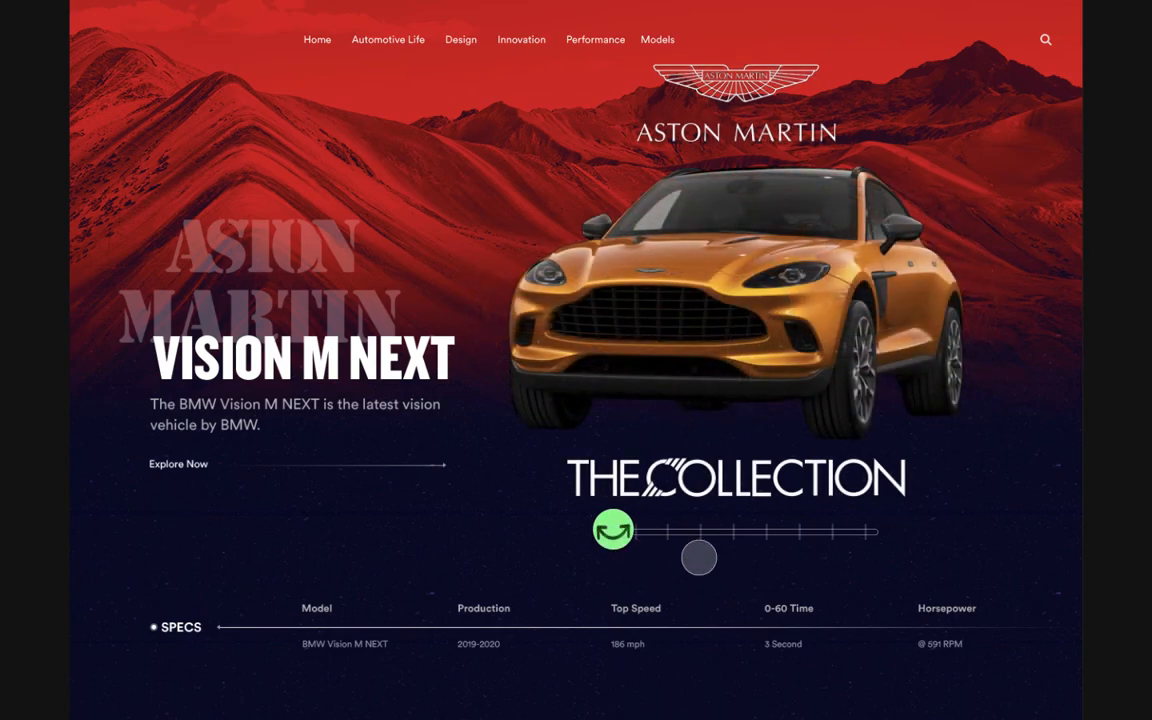
mouse_move(617, 537)
mouse_down()
mouse_move(895, 560)
mouse_move(627, 557)
mouse_up()
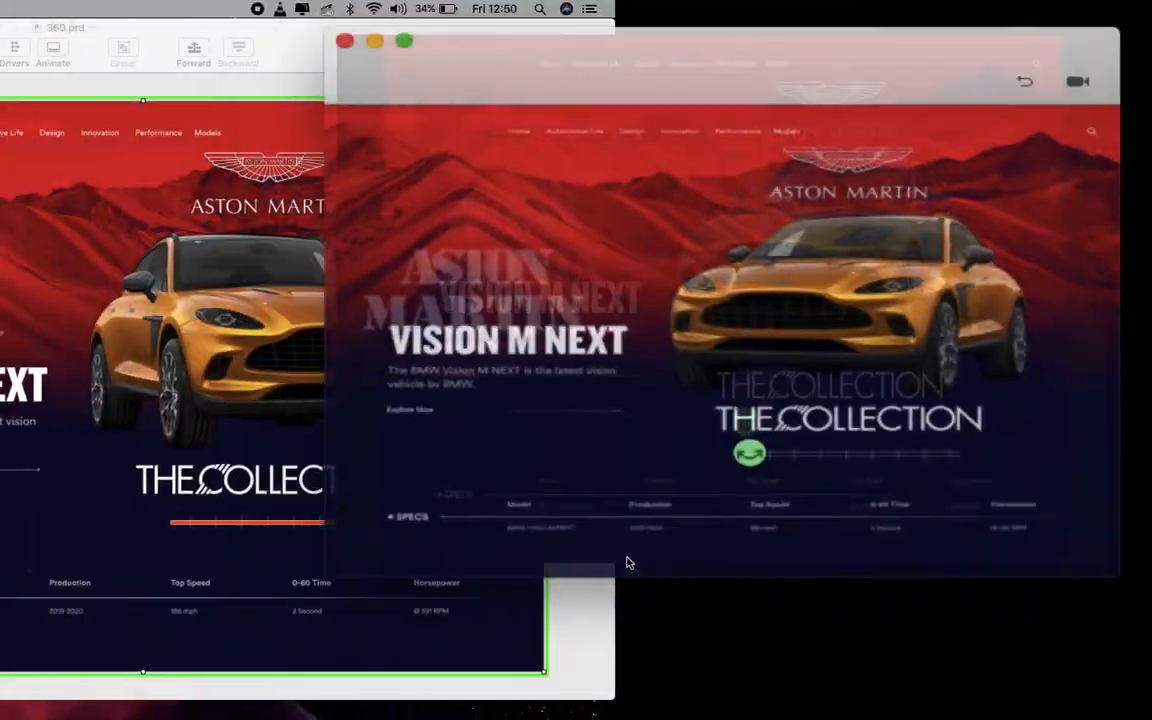